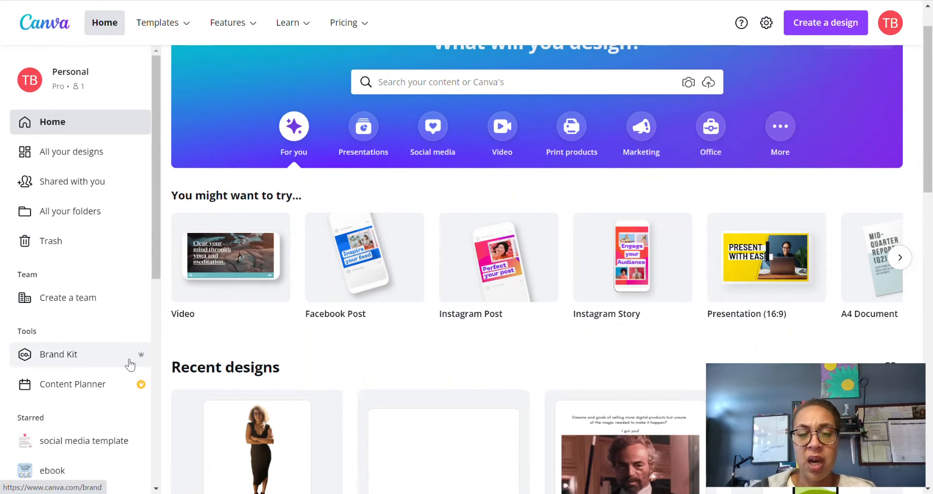
Step: Open the Brand Kit and look over its brand logos, color palettes and fonts
click(98, 369)
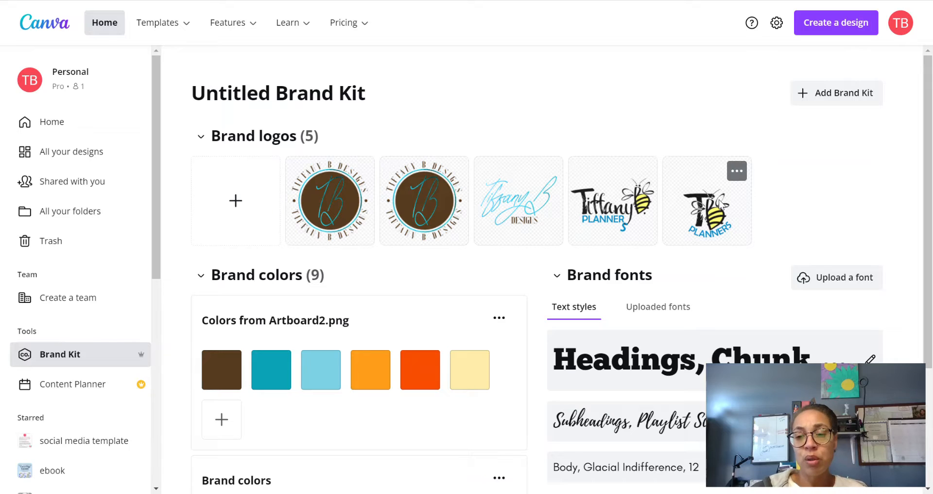
scroll(688, 229, down, 2)
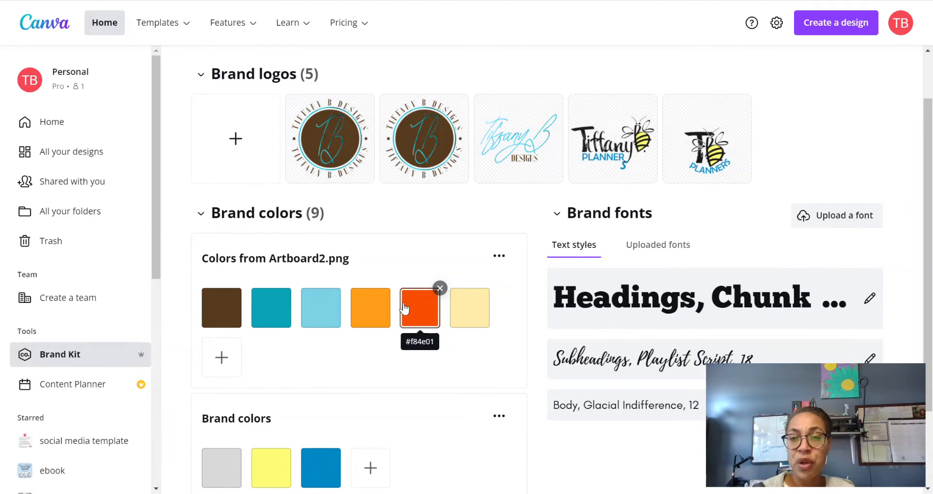
scroll(642, 241, down, 3)
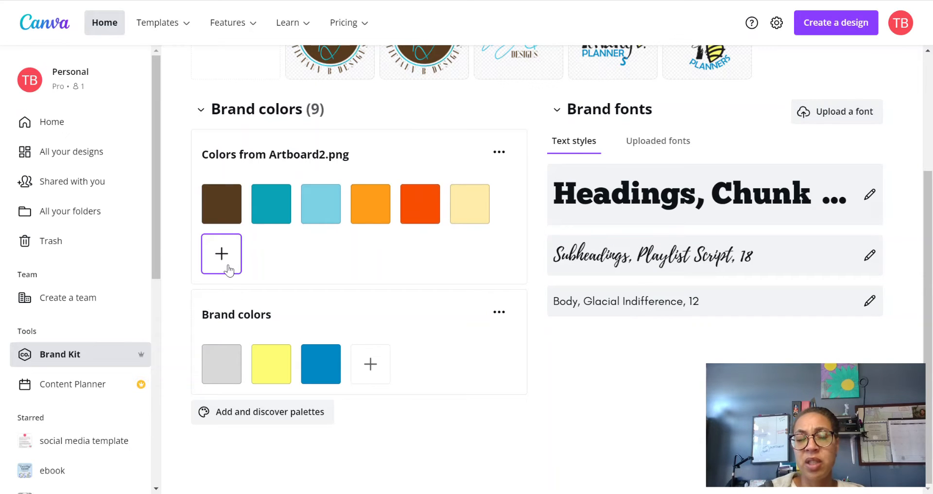
scroll(361, 154, up, 3)
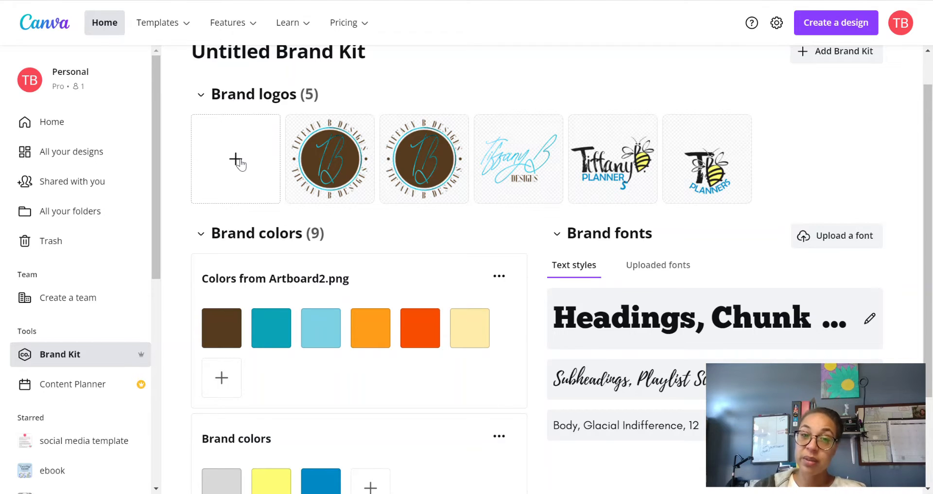
Step: View the Content Planner calendar, revisit the Brand Kit and return to the home page
click(70, 389)
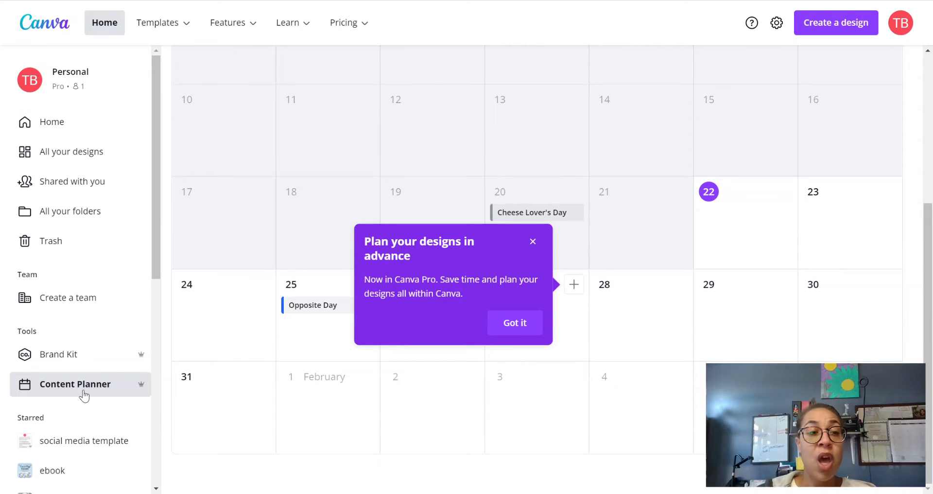
click(81, 360)
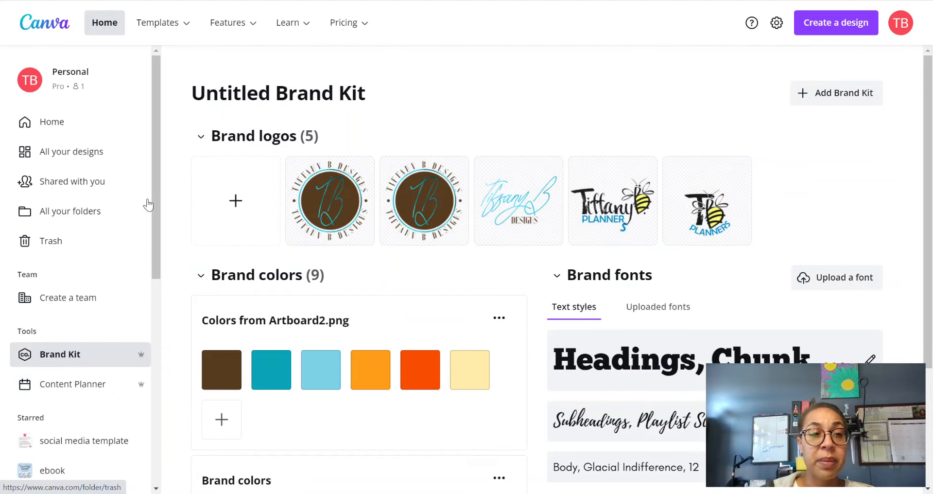
click(101, 26)
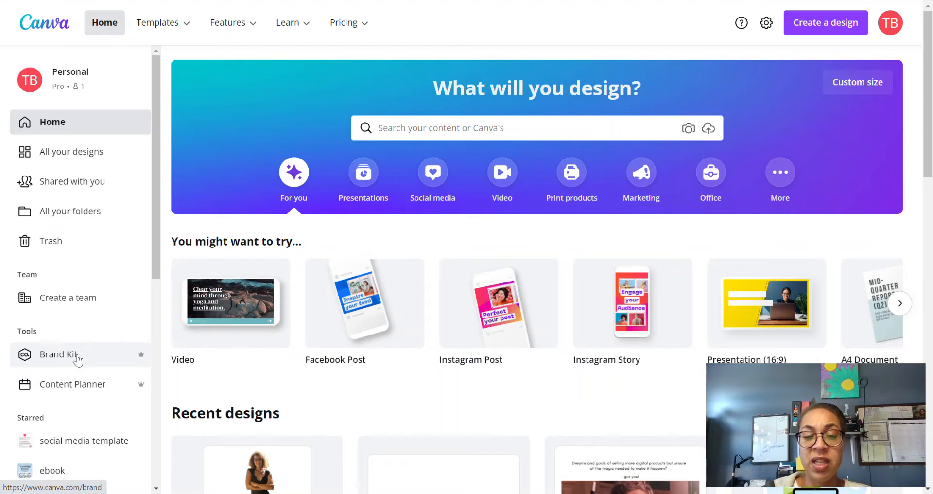
Step: Look over the template categories and search the templates for "instagram story"
mouse_move(190, 311)
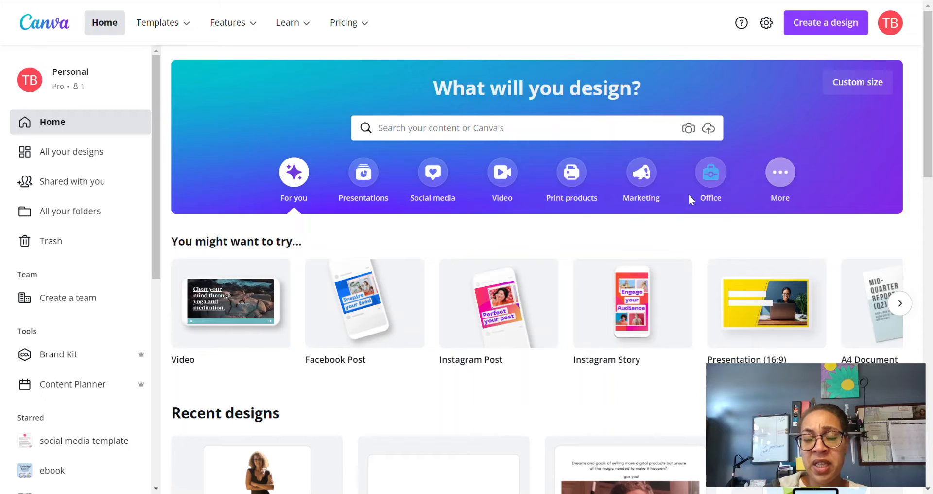
mouse_move(185, 29)
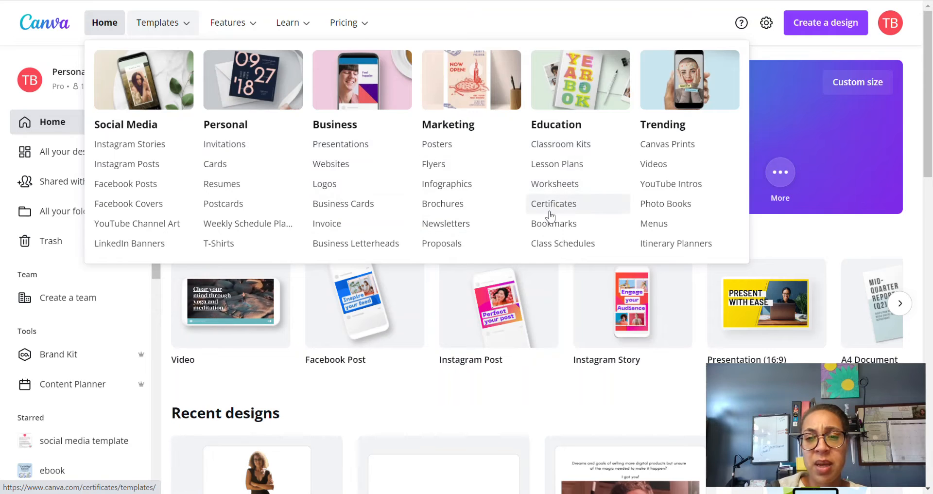
click(430, 127)
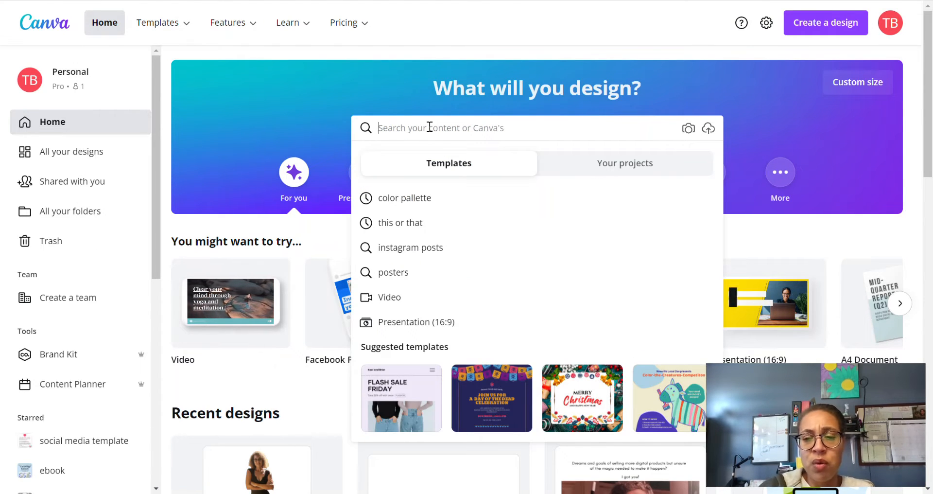
text(inst)
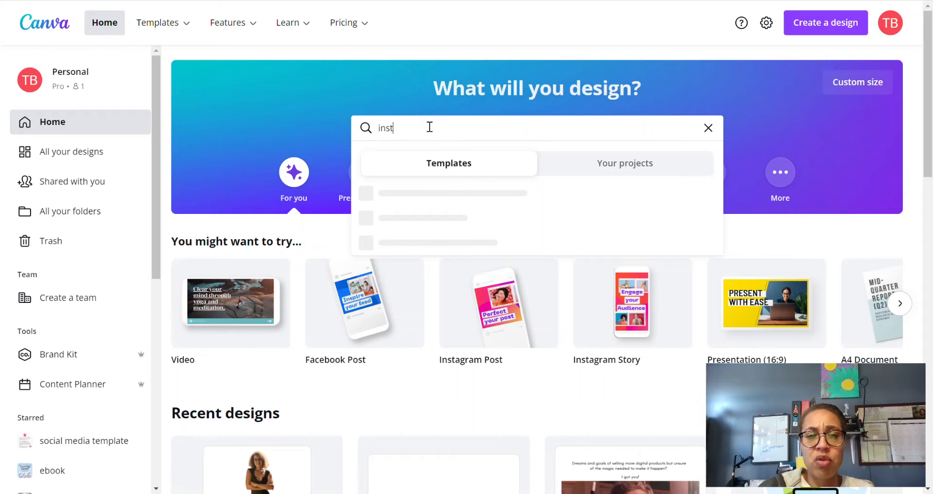
text(agram st)
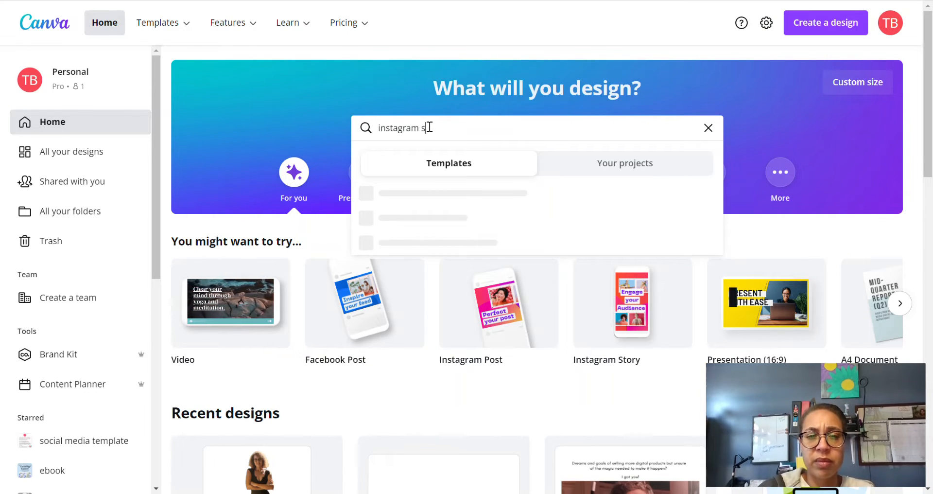
text(ory)
key(Return)
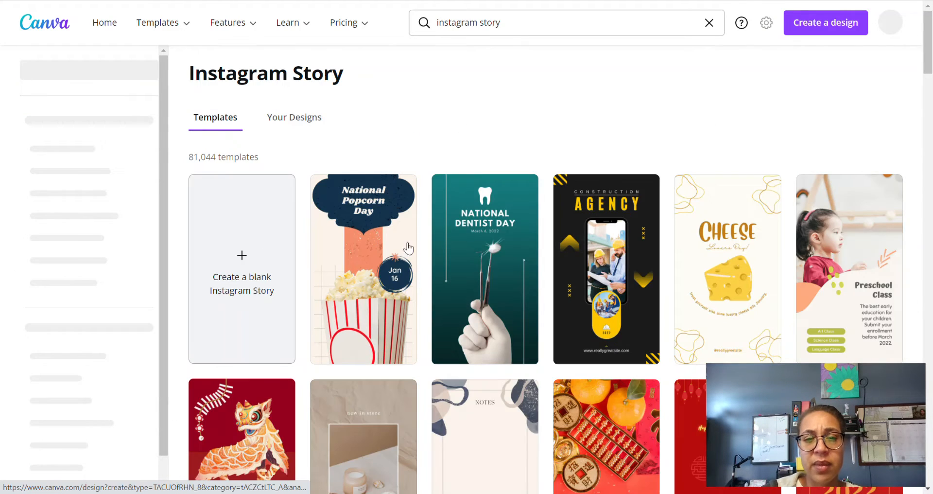
Step: Browse the Instagram Story templates and return to the home page
scroll(534, 317, down, 10)
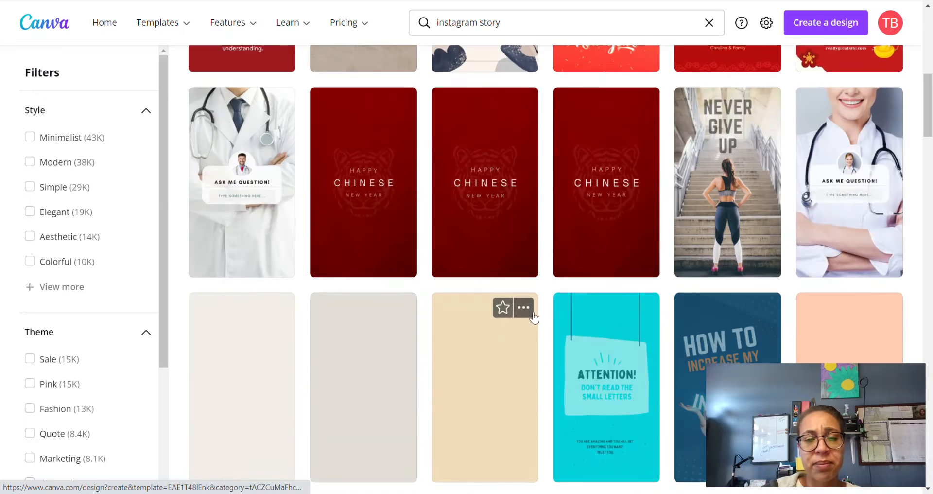
scroll(534, 317, down, 10)
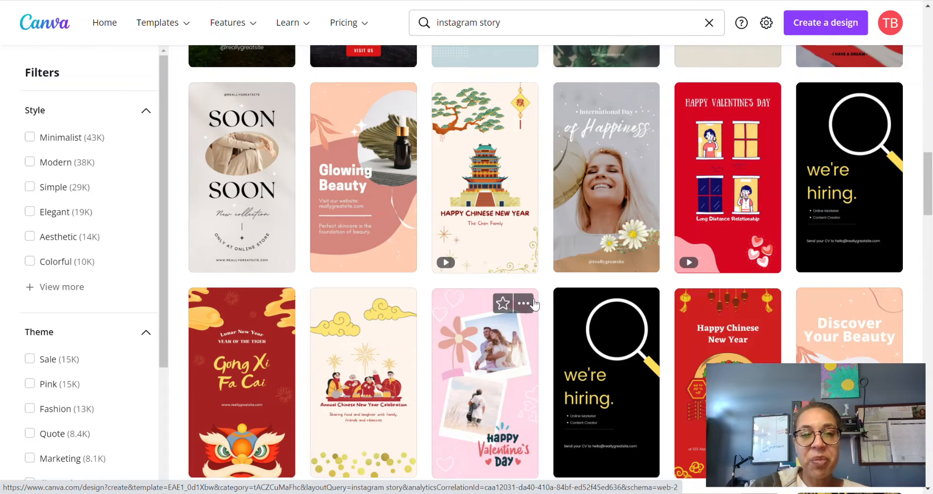
scroll(534, 304, up, 18)
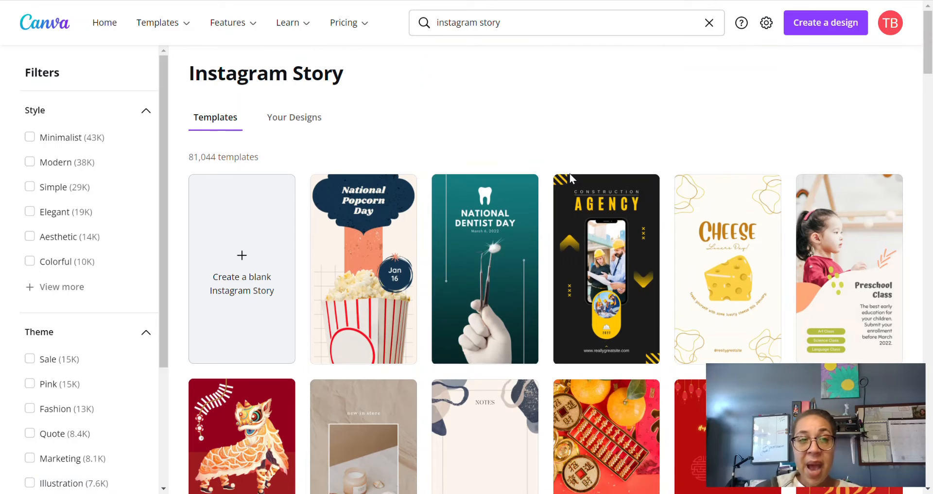
click(104, 26)
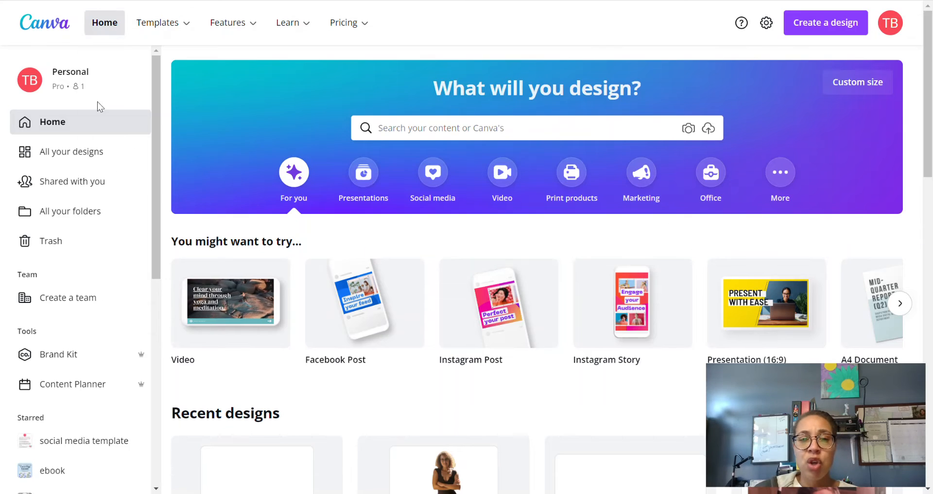
Step: Browse the suggested design types, create a blank US Letter design and collapse its templates panel
click(901, 304)
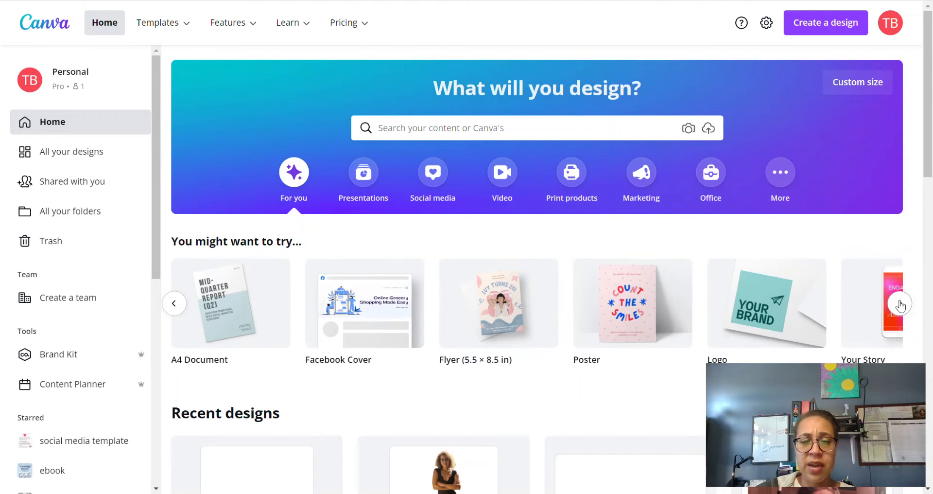
click(900, 305)
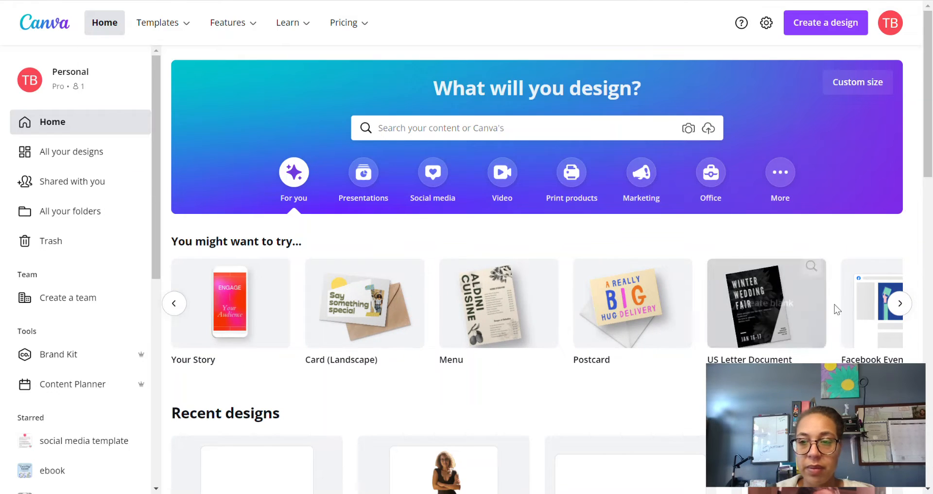
click(900, 305)
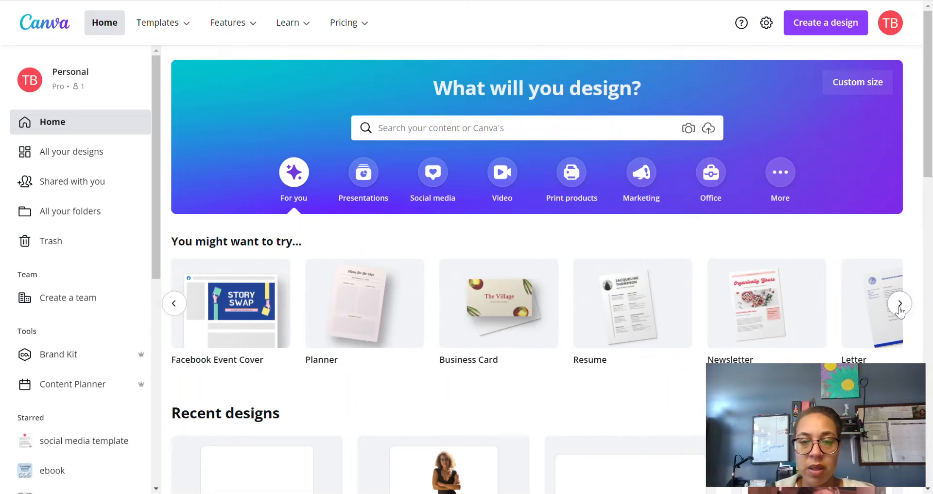
click(900, 306)
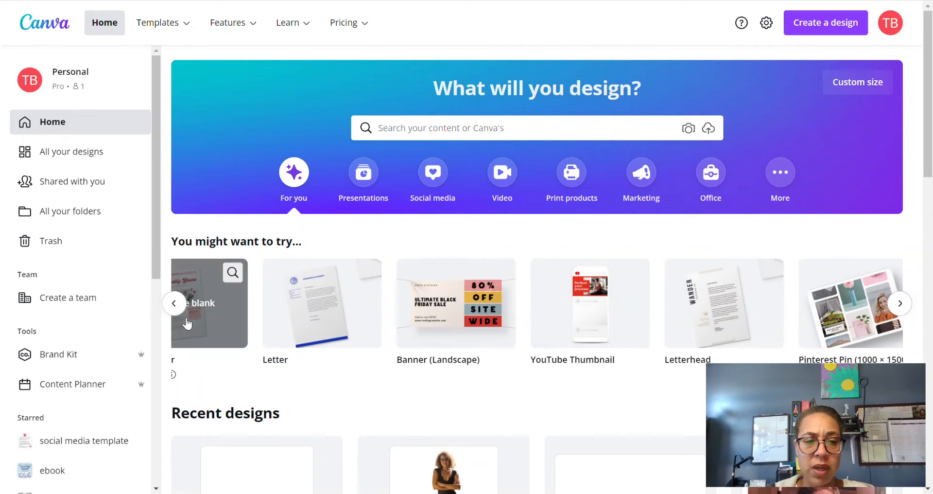
click(214, 331)
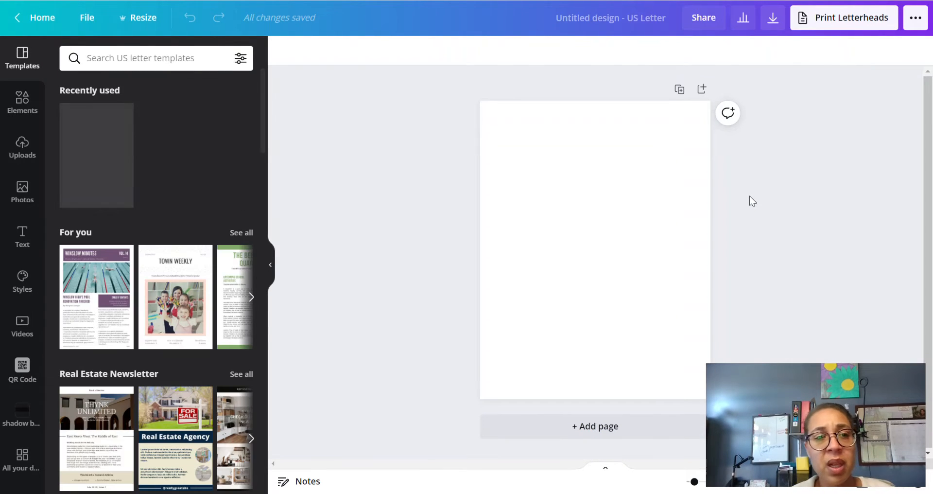
click(271, 269)
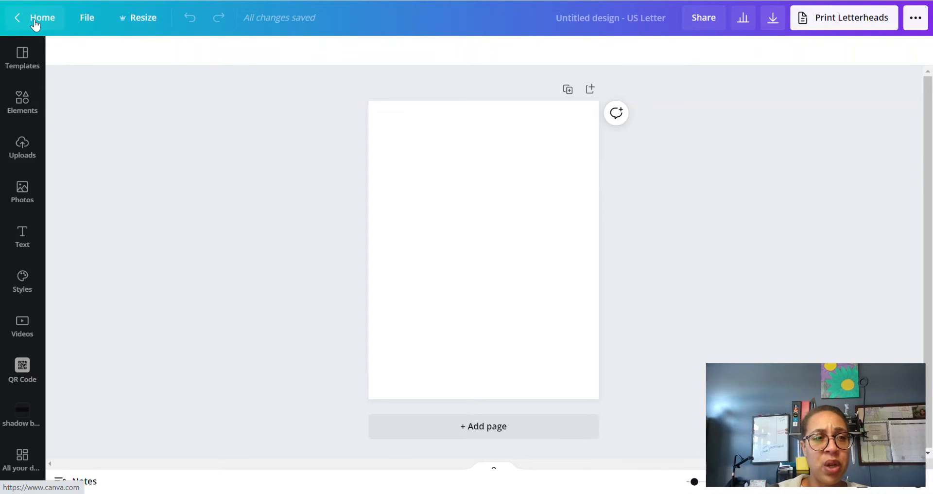
Step: Examine the design's file options and its available resize dimensions
click(83, 20)
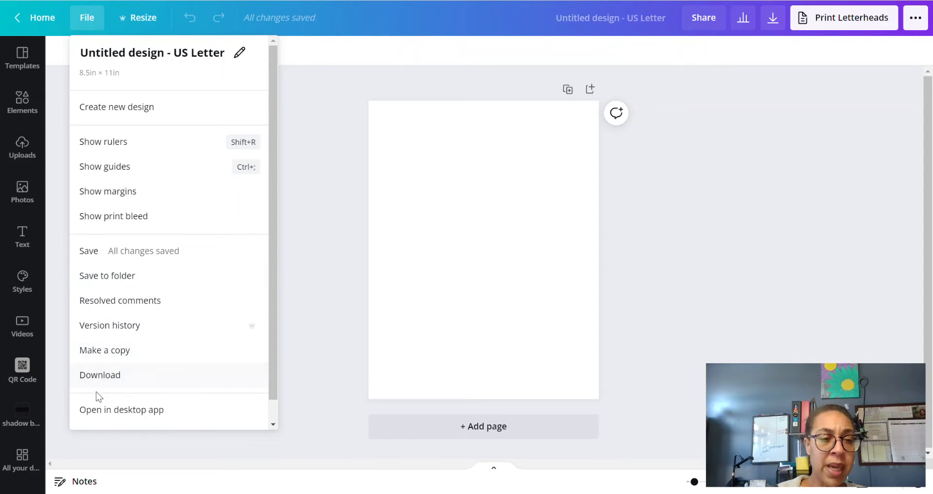
click(145, 26)
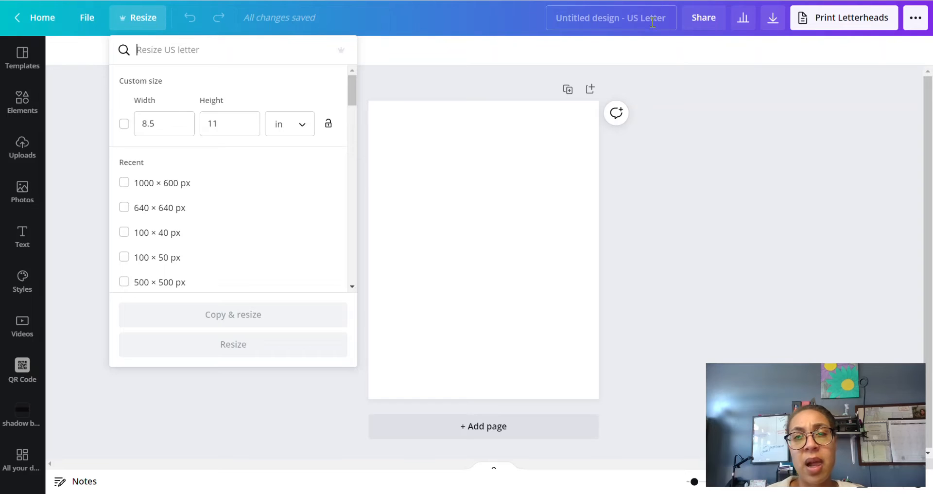
key(Escape)
Step: Rename the design "test"
click(597, 19)
key(BackSpace)
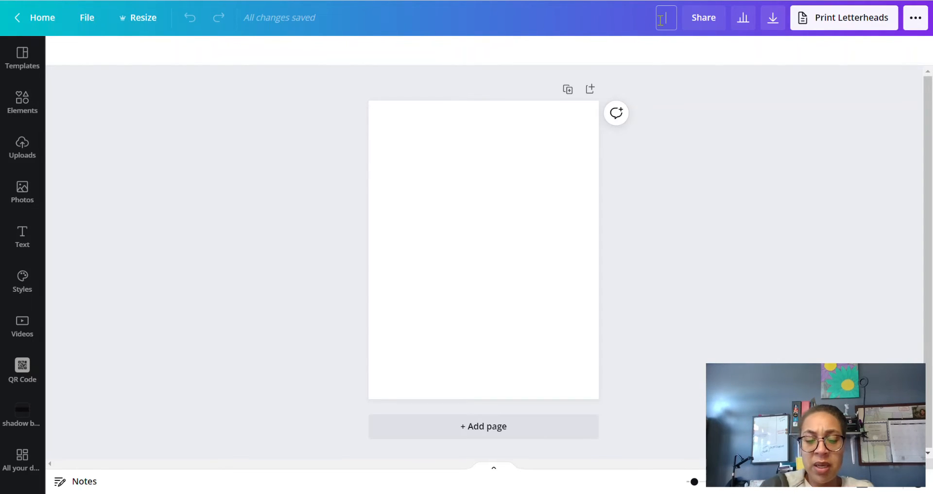
text(test)
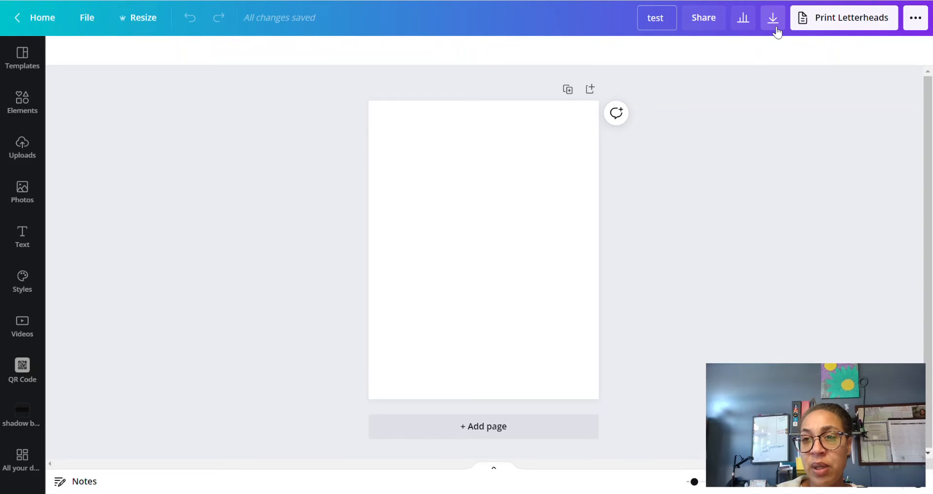
Step: Examine the options for downloading, sharing and printing the design, and close them
click(916, 24)
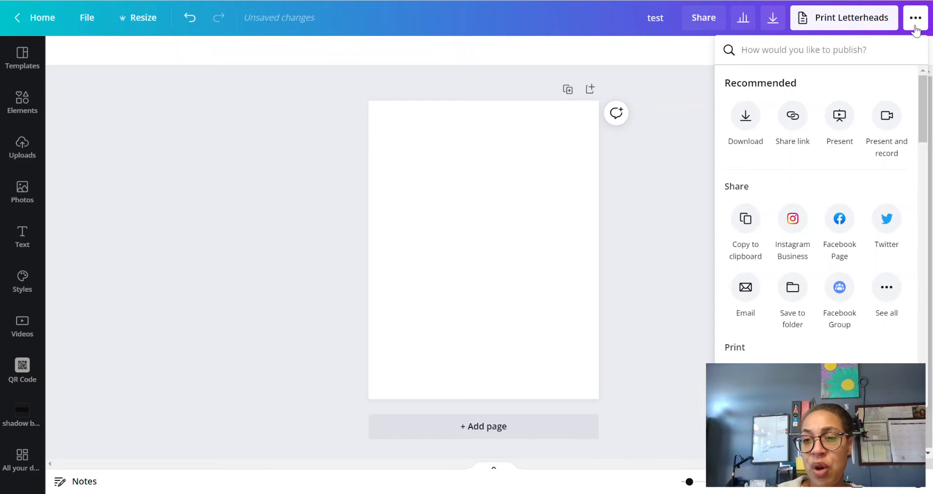
scroll(886, 142, down, 4)
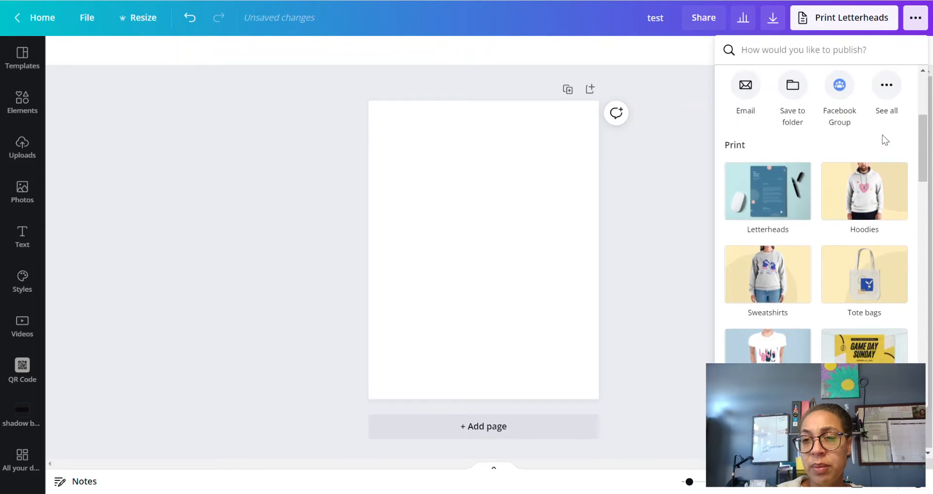
scroll(885, 141, up, 4)
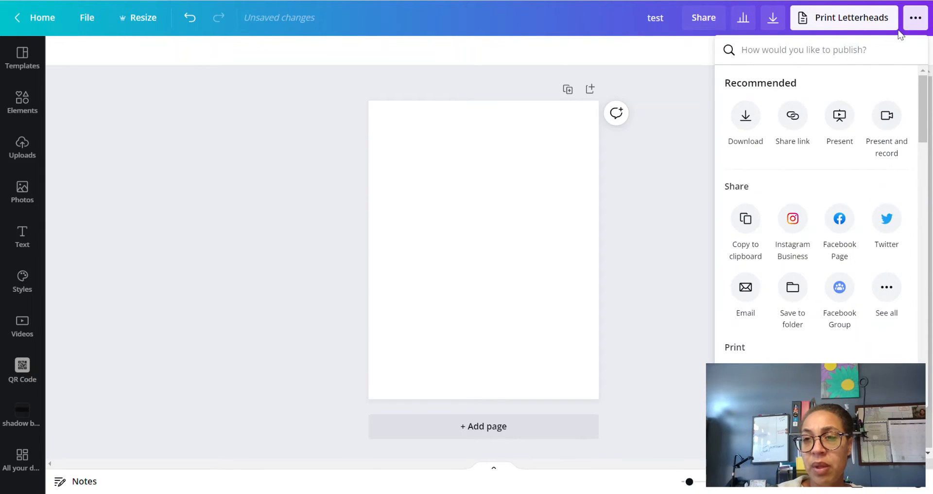
click(914, 17)
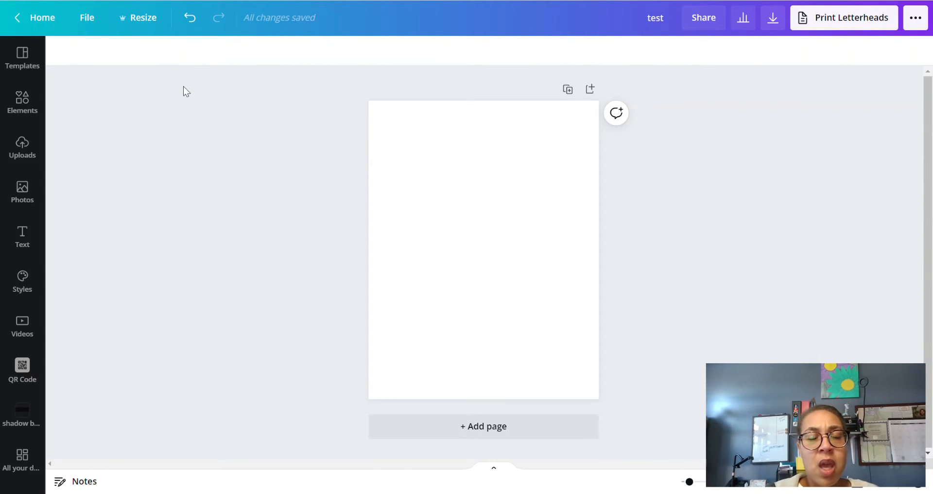
Step: Try default pink and light turquoise as the blank page's background color, and apply light blue
click(434, 174)
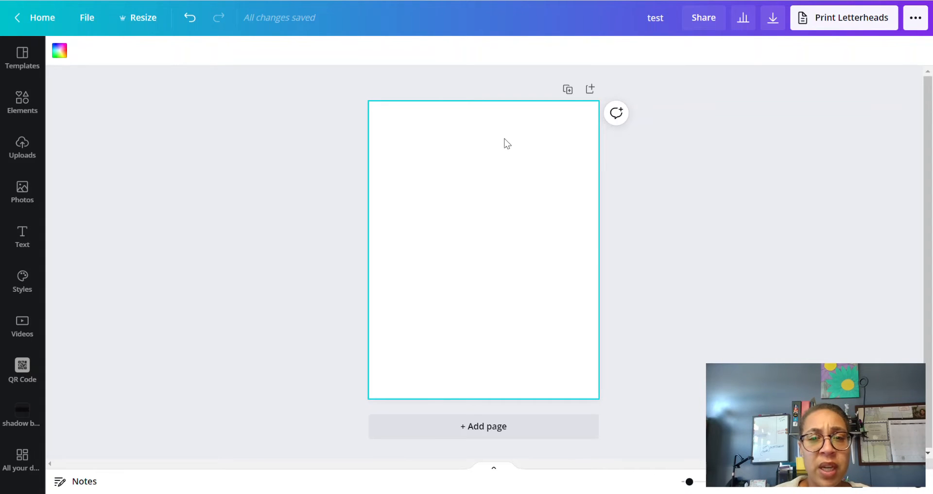
click(59, 52)
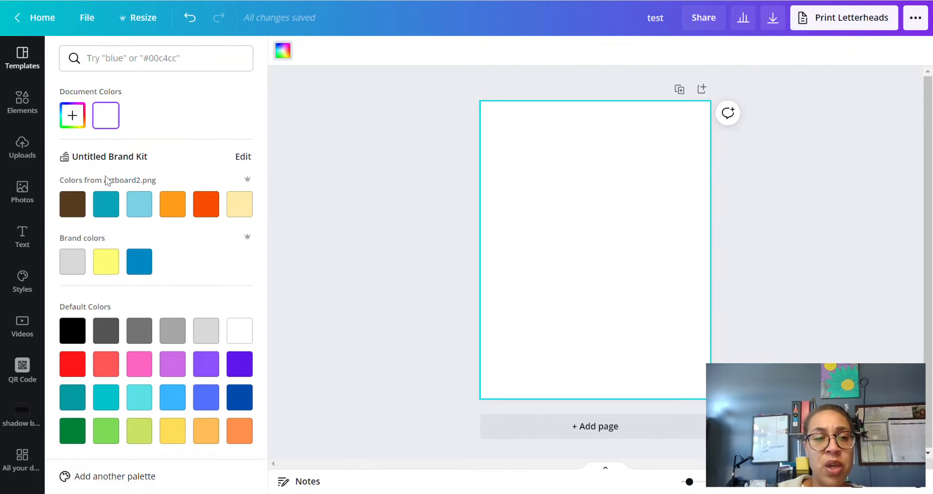
click(139, 362)
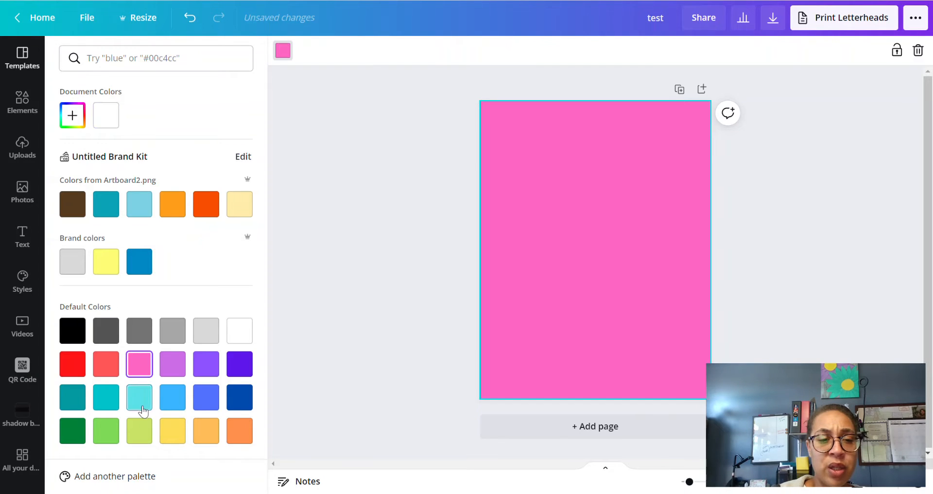
click(151, 406)
click(168, 401)
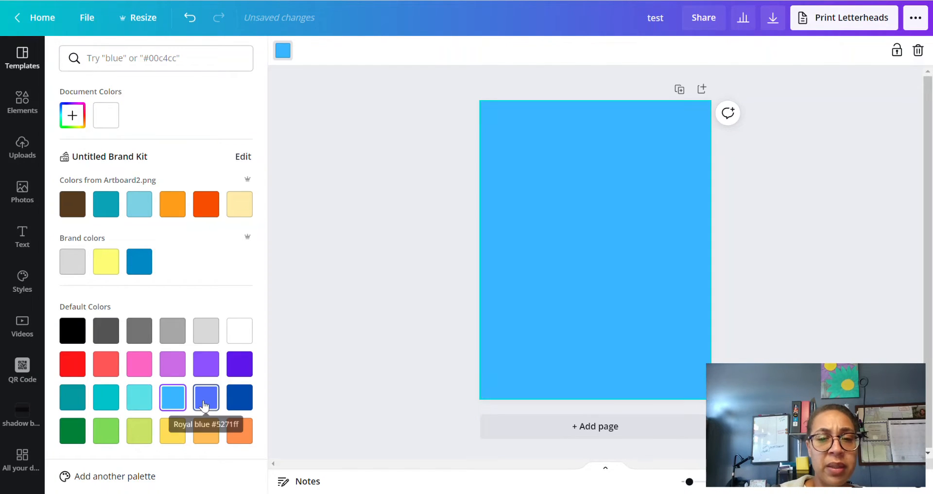
Step: Try royal blue, yellow and lime green as the page background, and set it to white
click(204, 407)
click(171, 431)
click(138, 432)
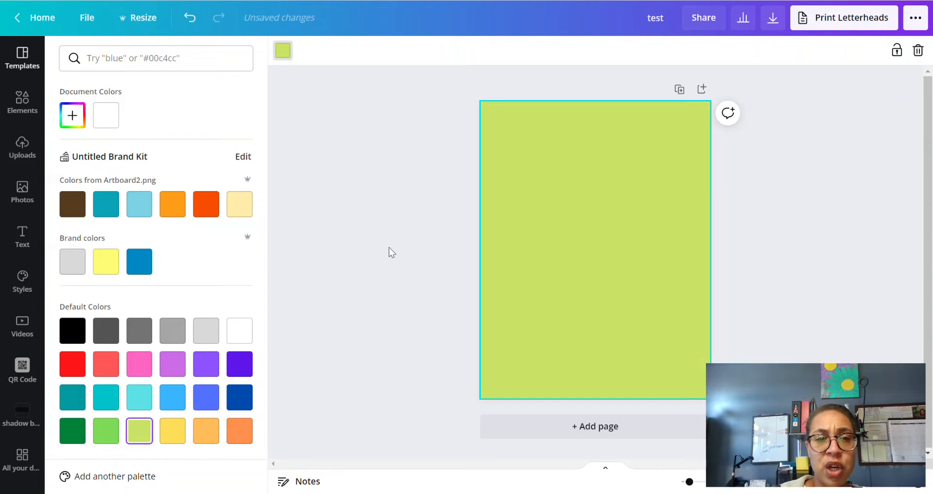
click(239, 330)
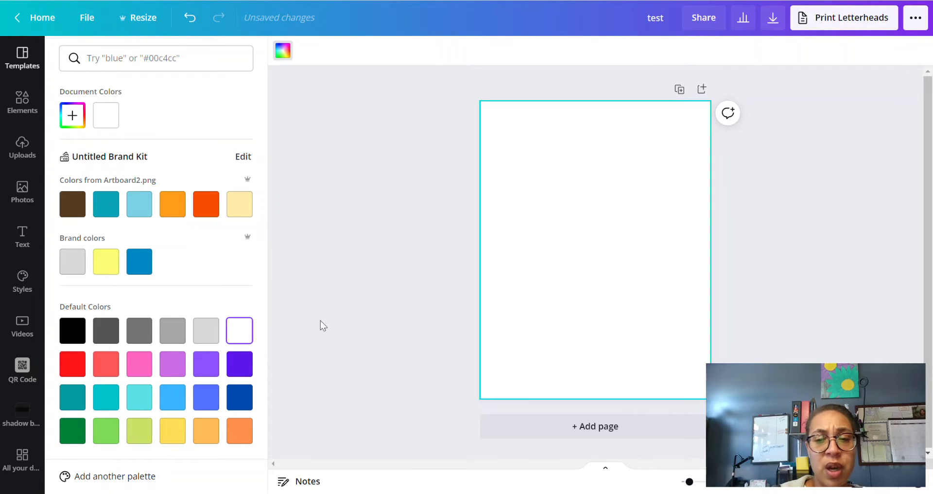
click(326, 132)
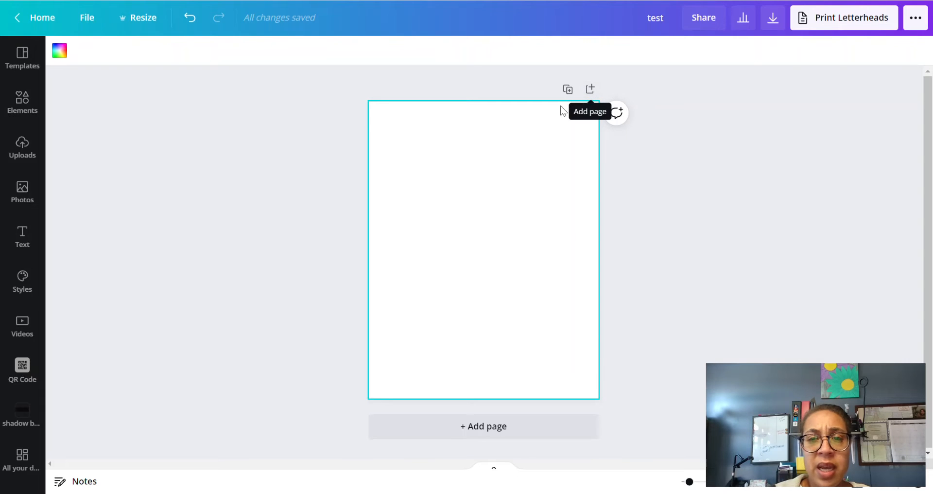
Step: Add a second blank page below the first one and delete it
click(529, 427)
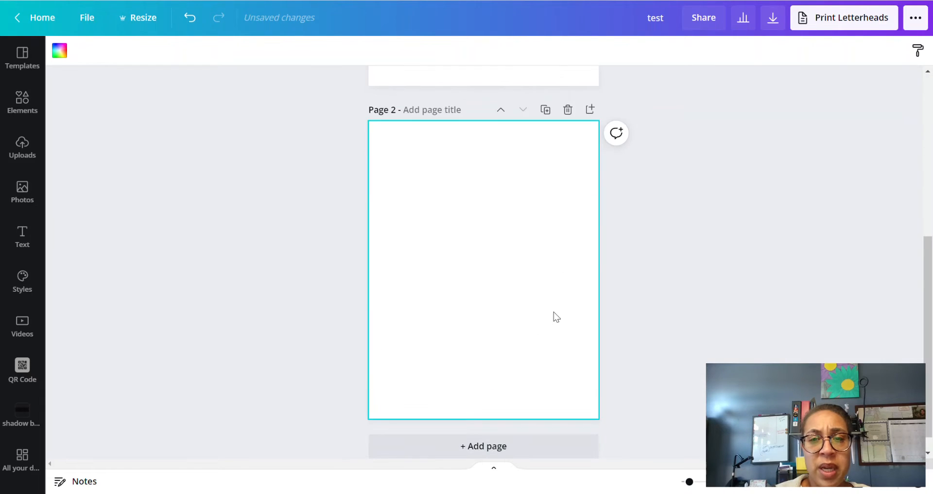
click(566, 112)
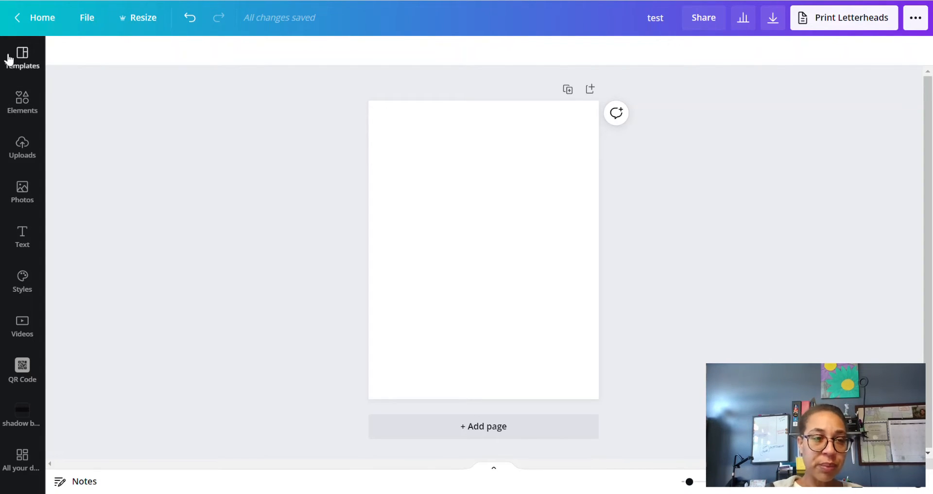
Step: Browse the US letter templates and apply the "New Brand" page of the Modern Style Fashion Store Email Newsletter
click(28, 68)
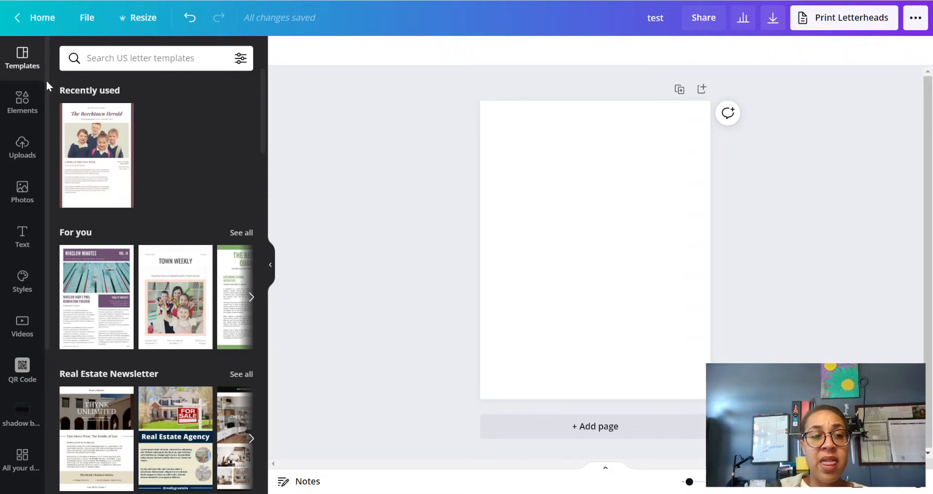
scroll(172, 177, down, 8)
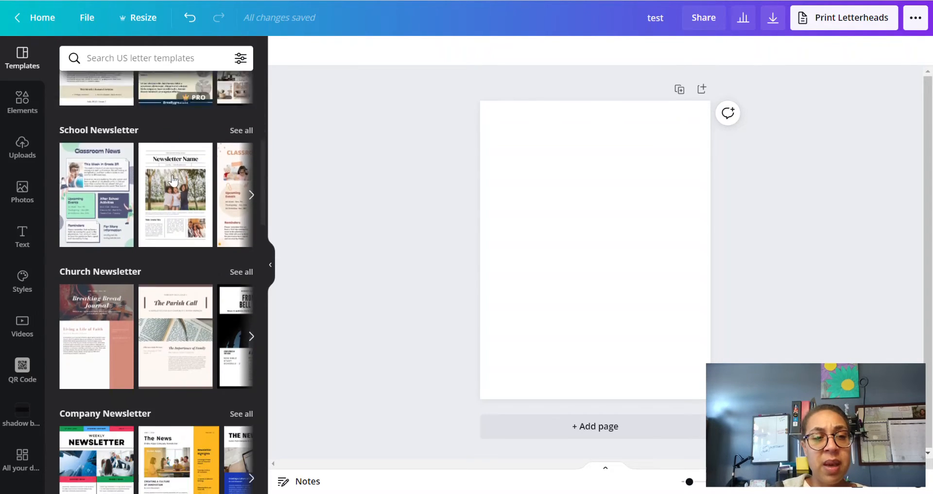
scroll(172, 179, down, 9)
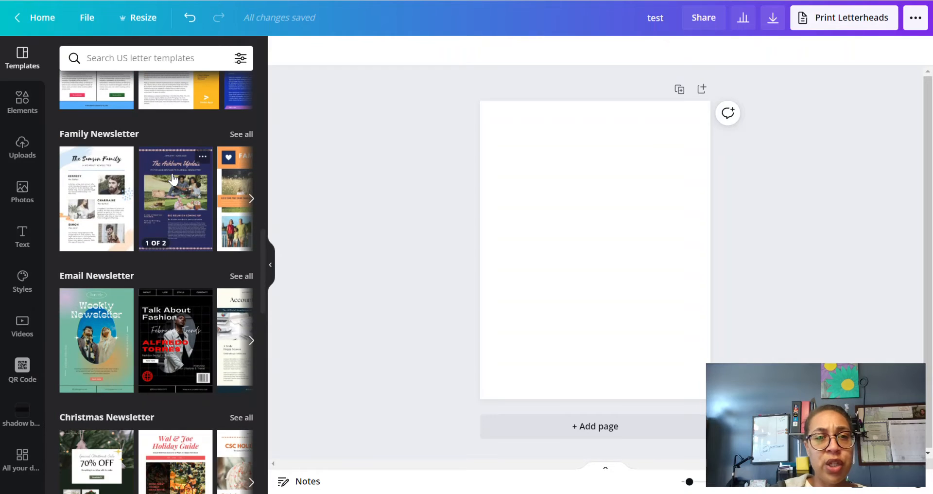
scroll(173, 178, down, 4)
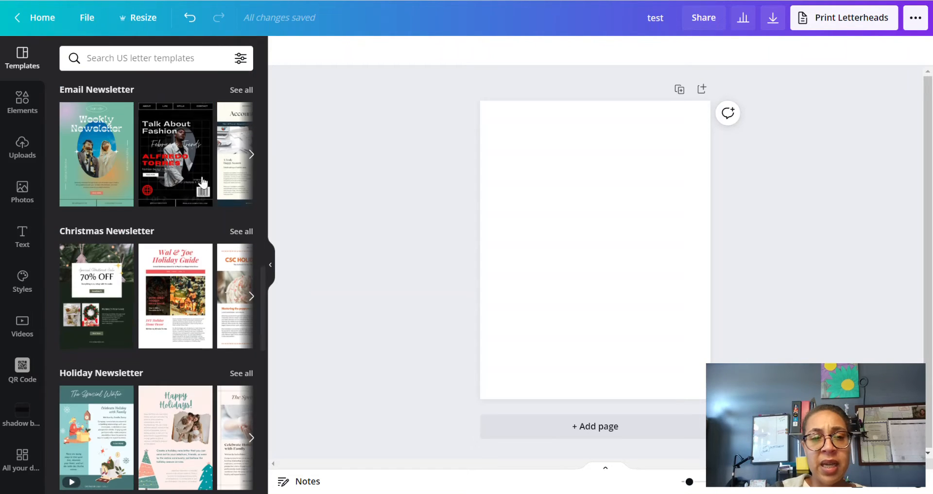
scroll(99, 158, down, 8)
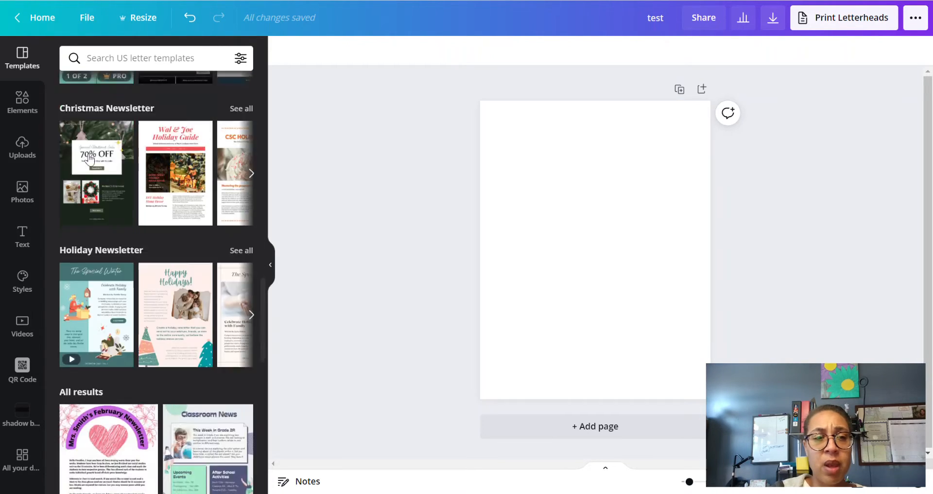
scroll(107, 160, down, 10)
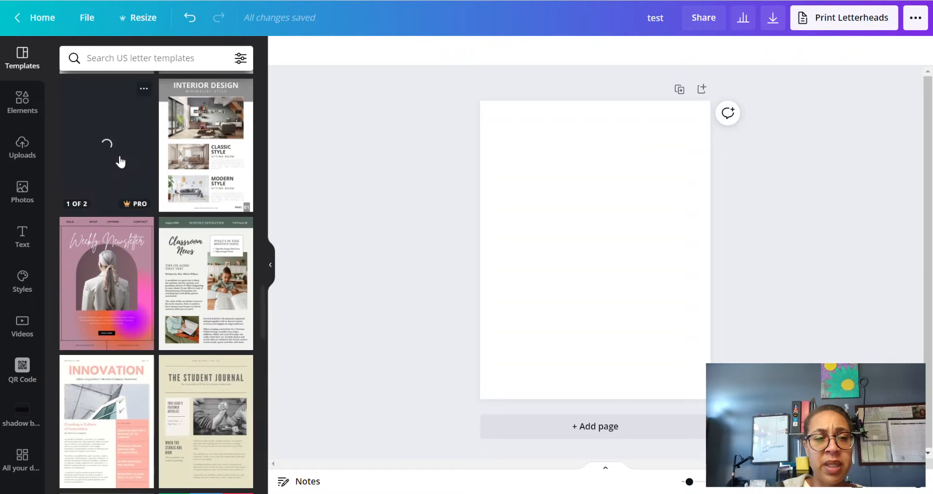
scroll(121, 160, down, 5)
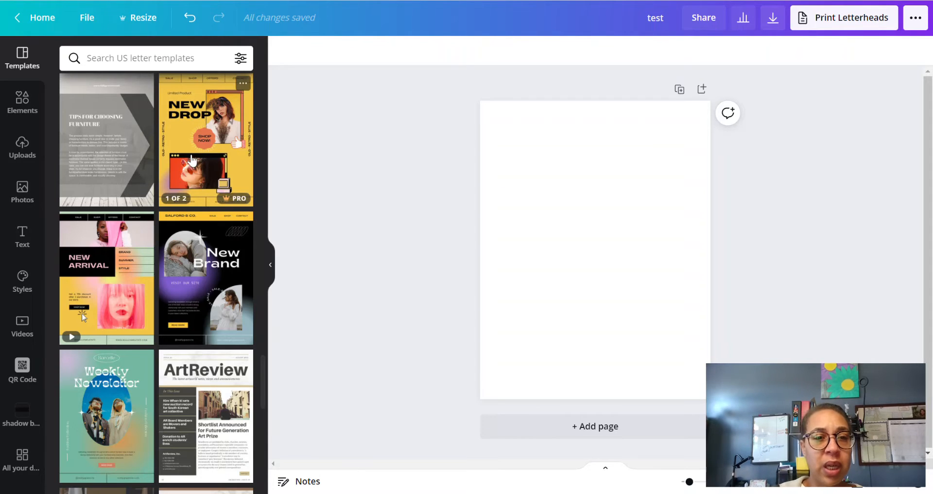
click(199, 252)
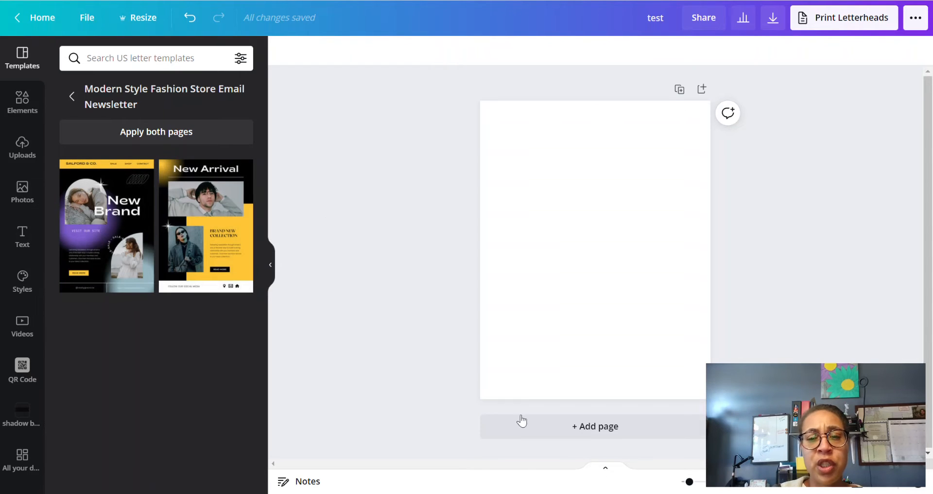
click(114, 216)
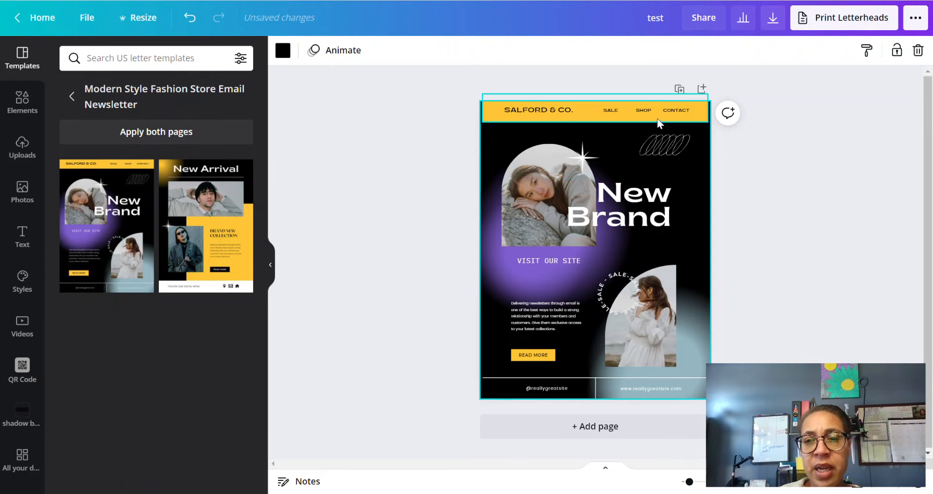
Step: Change the font of the "SALFORD & CO." header text to Chunk Five
click(536, 117)
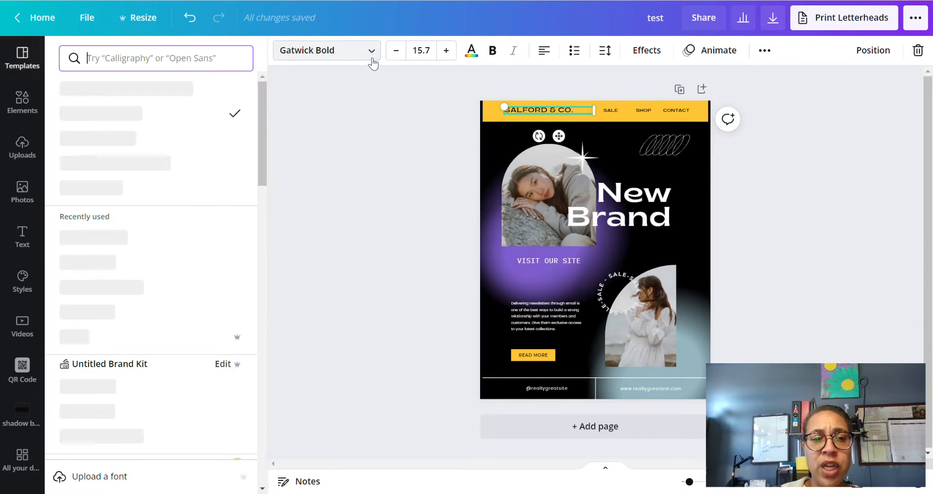
click(374, 57)
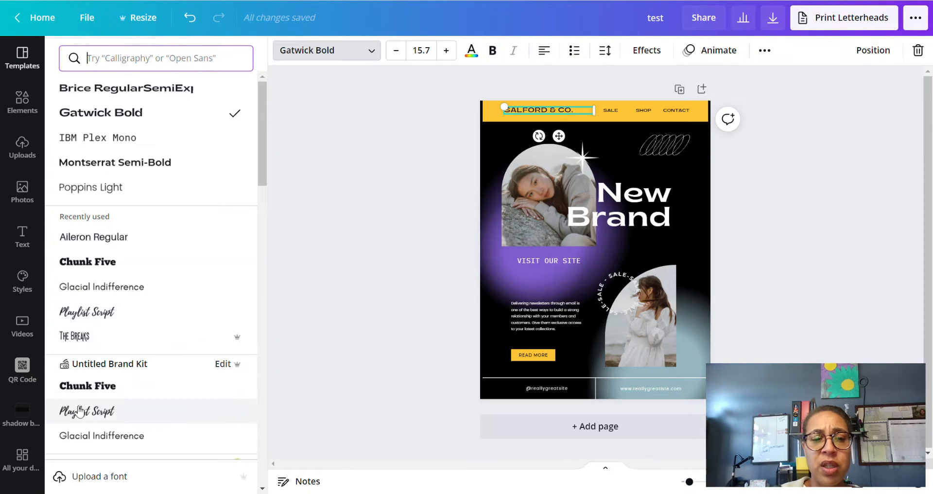
click(88, 265)
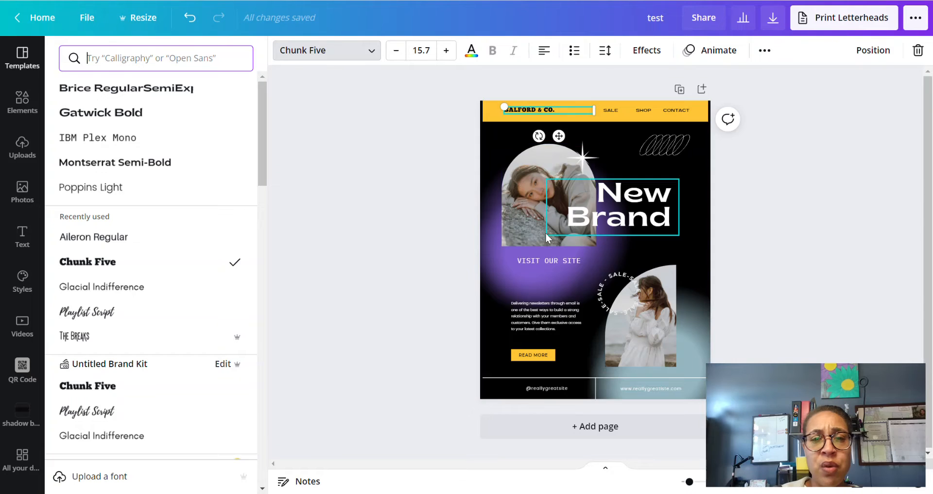
Step: Recolor all three purple tones of the blurred gradient behind the upper photo with the brand kit's teal
click(504, 282)
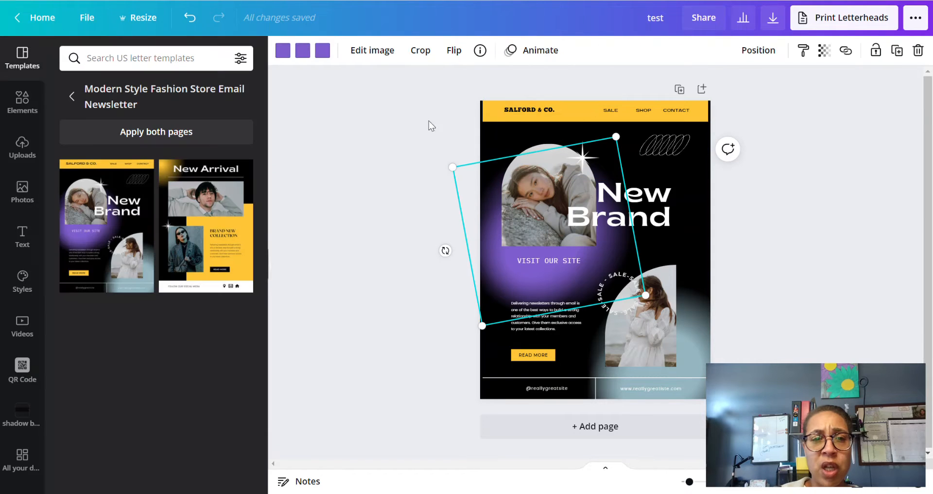
click(281, 51)
click(106, 238)
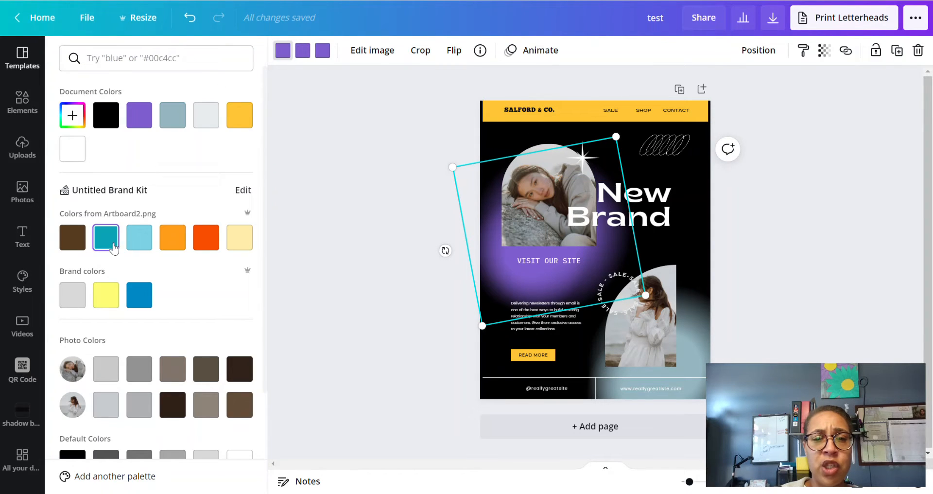
click(303, 51)
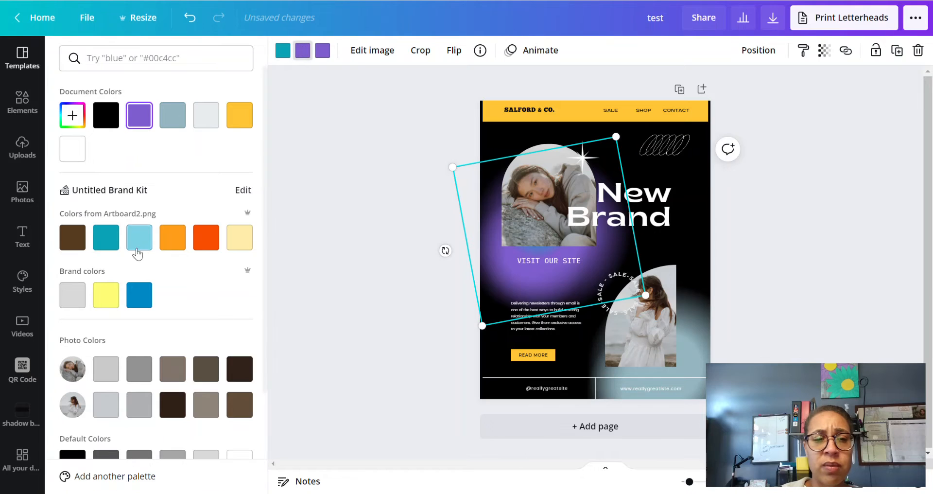
click(106, 237)
click(322, 51)
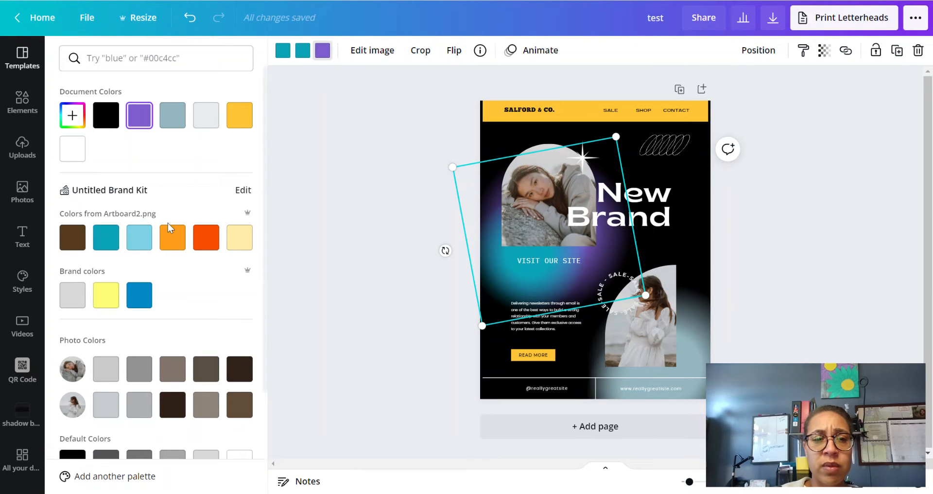
click(108, 243)
key(Escape)
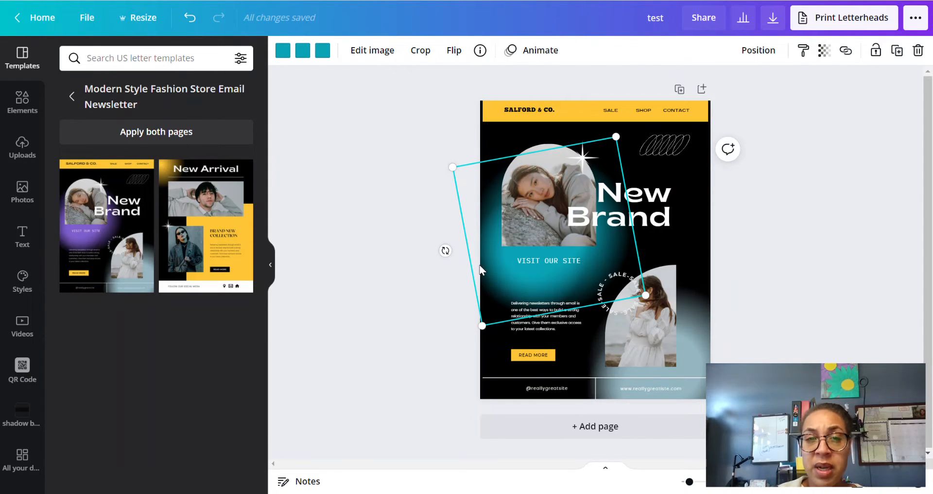
Step: Undo the gradient recoloring, the header font change and the applied template, and hide the template list
click(190, 24)
click(190, 24)
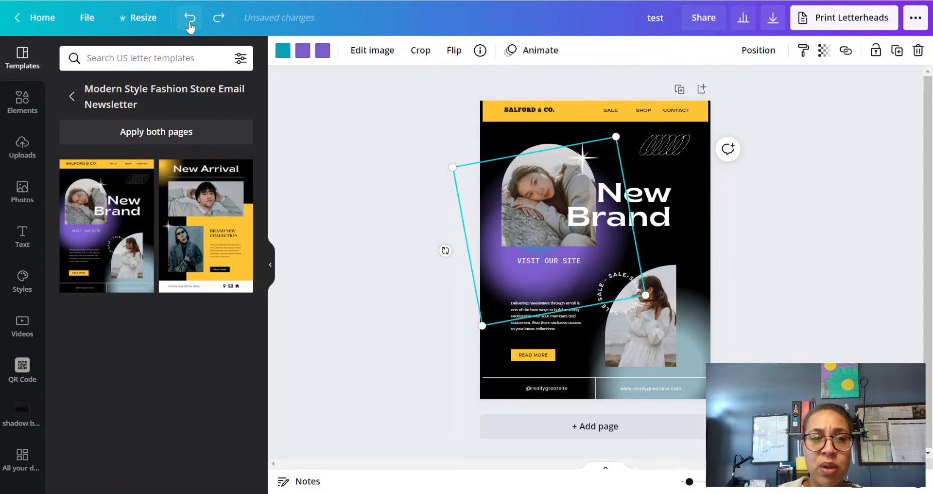
click(190, 24)
click(190, 24)
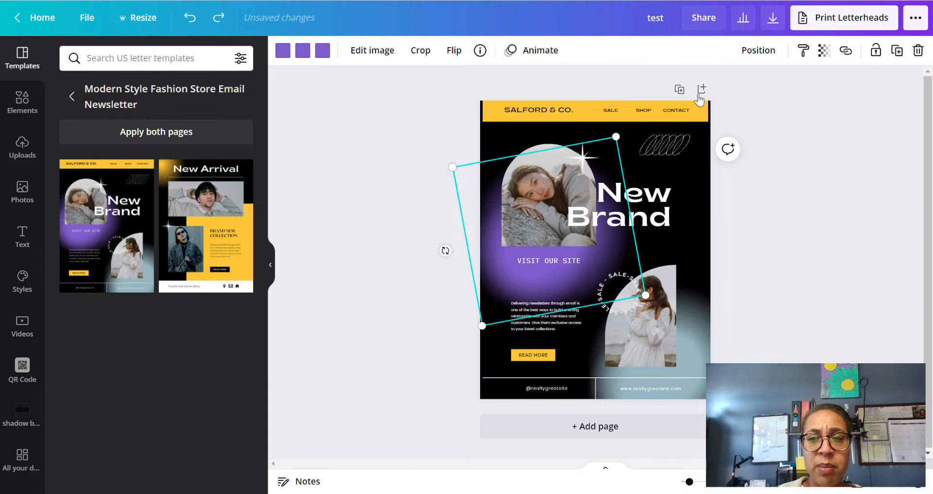
click(189, 22)
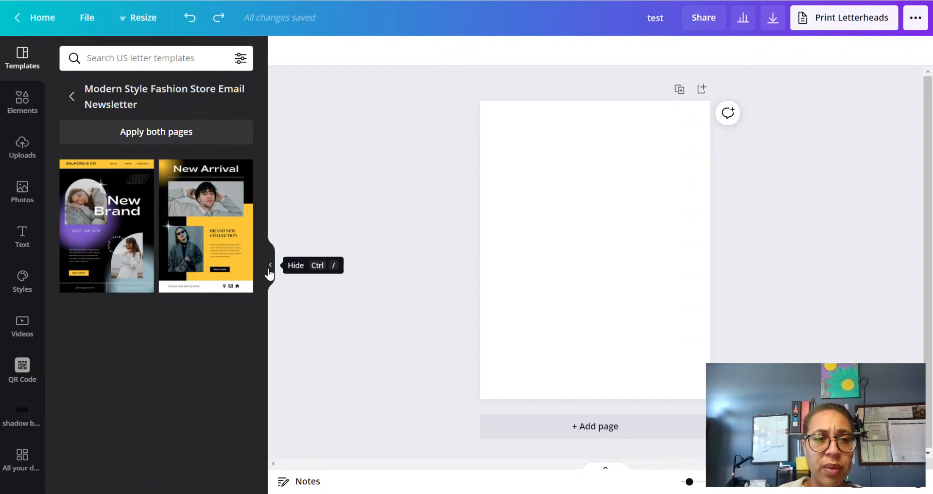
click(270, 268)
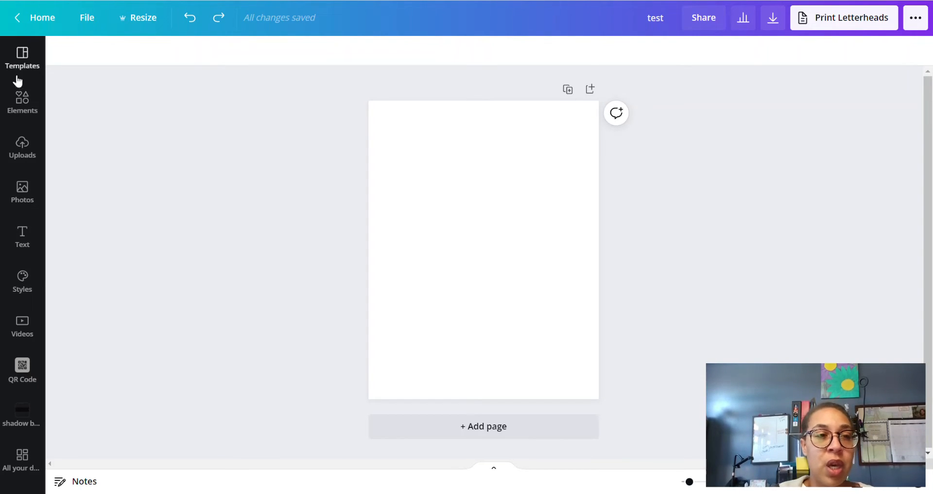
Step: Look through the available element categories and examine the full Lines & Shapes collection
click(22, 117)
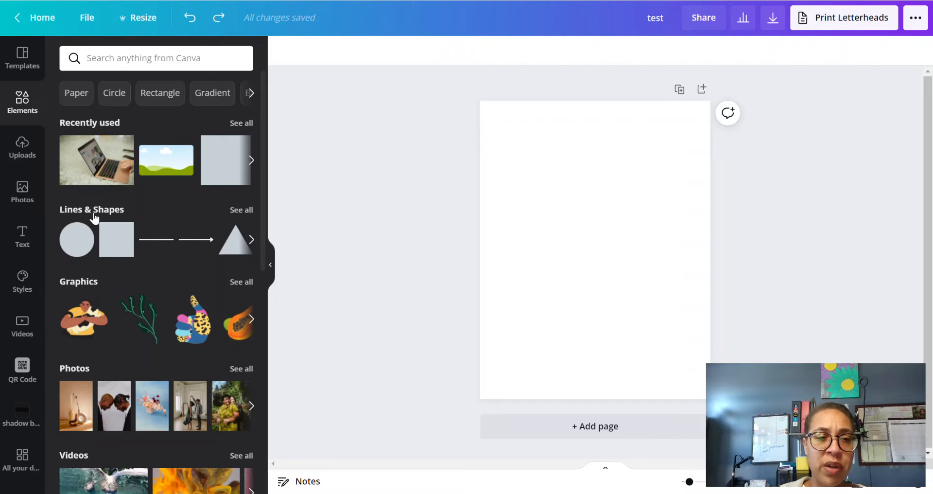
scroll(94, 216, down, 4)
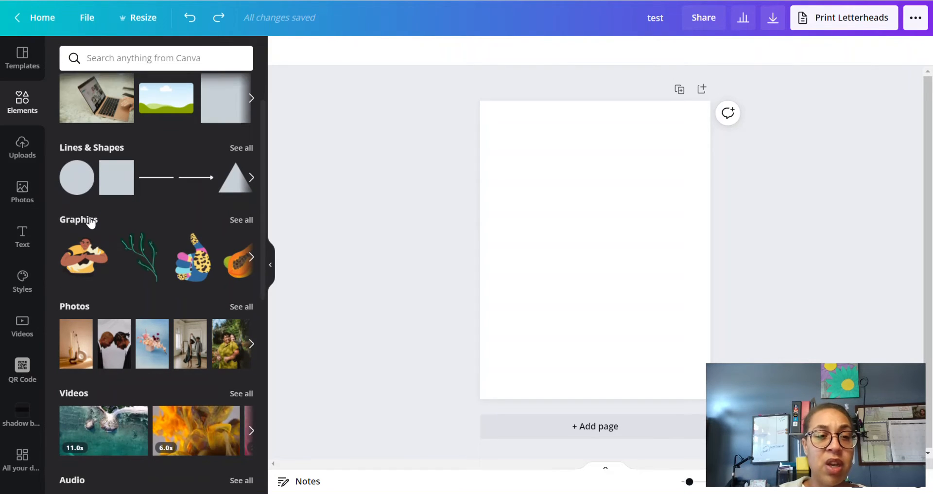
scroll(139, 224, down, 6)
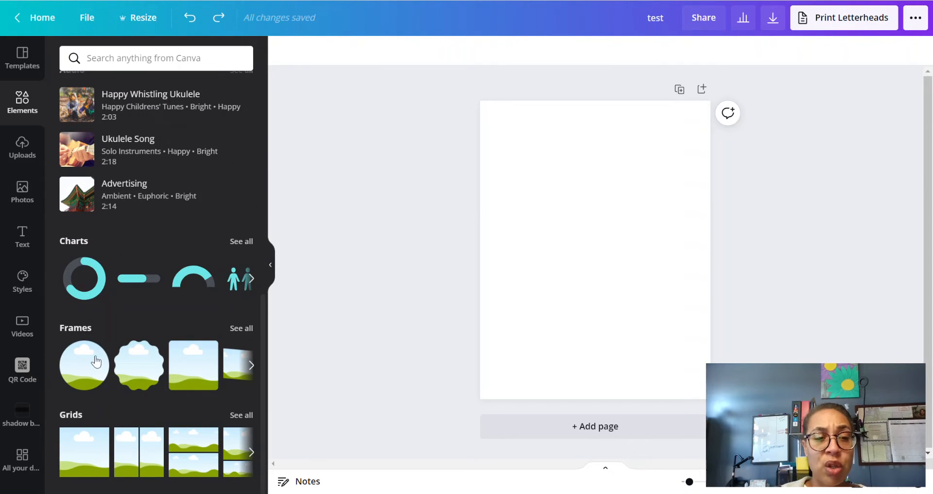
scroll(137, 370, up, 10)
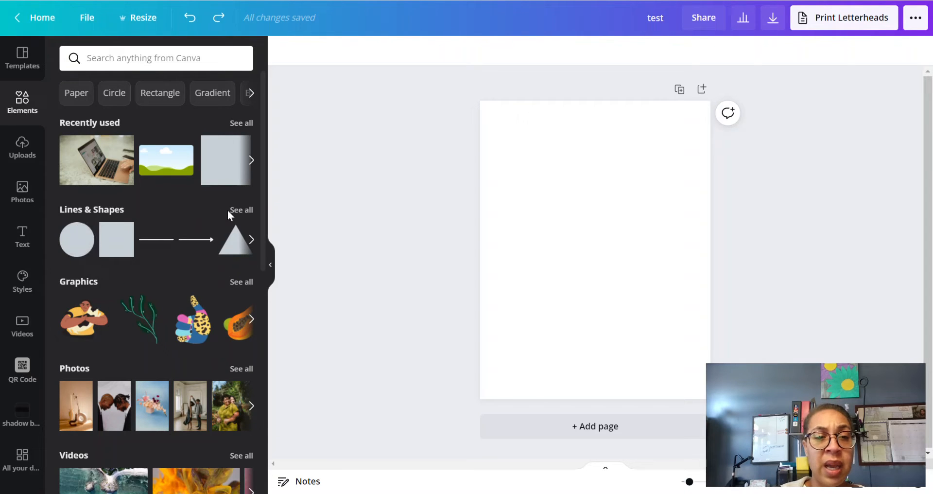
click(240, 210)
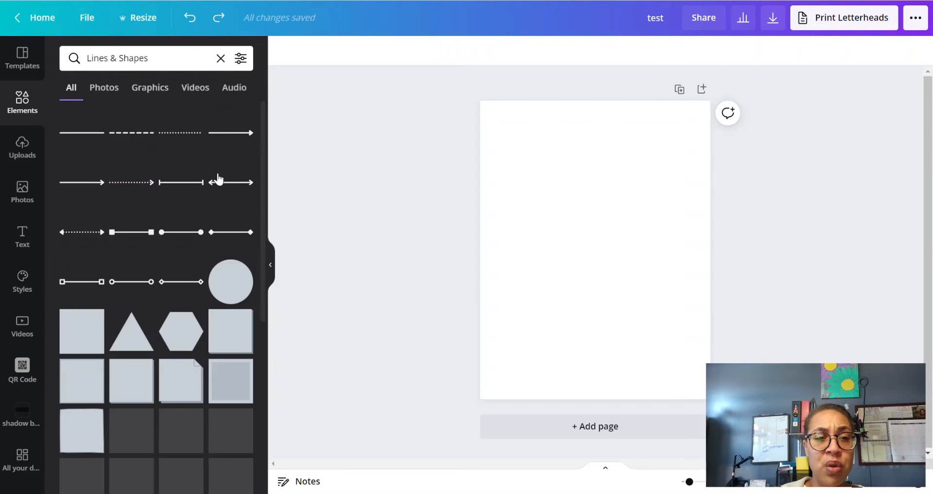
scroll(217, 172, down, 4)
scroll(217, 172, down, 10)
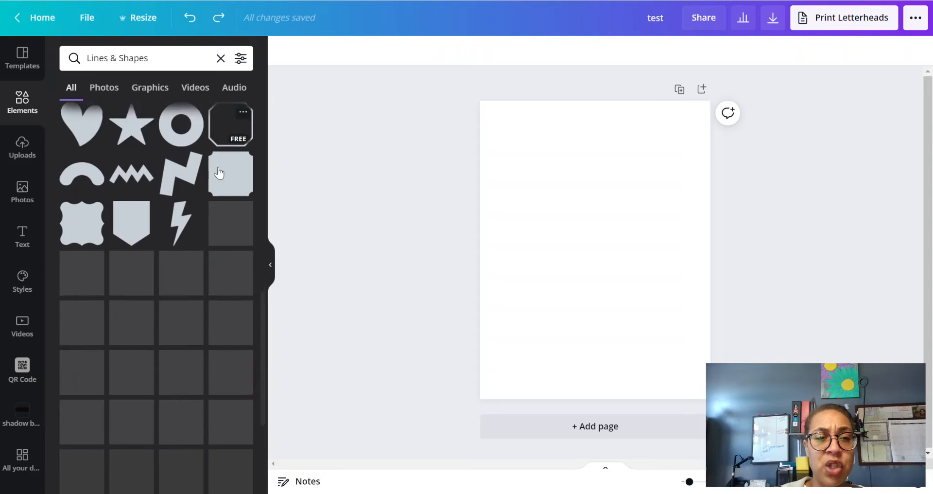
scroll(219, 172, down, 3)
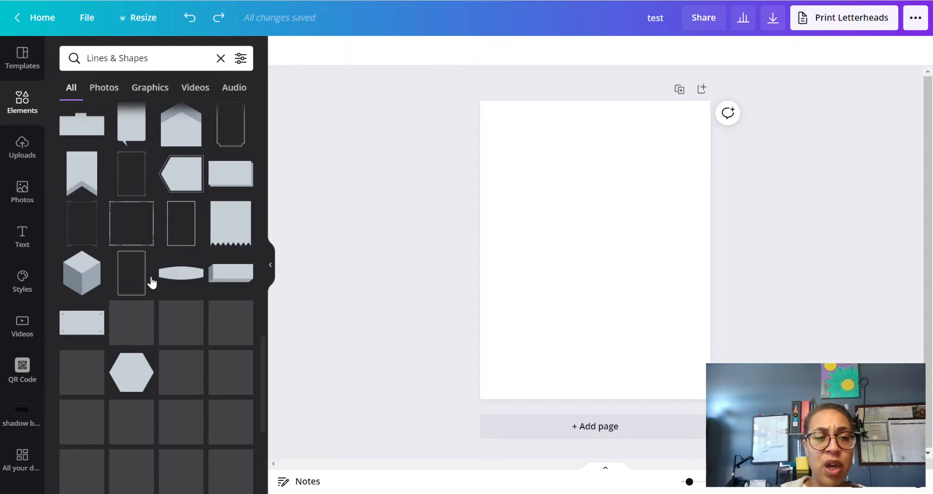
scroll(178, 242, down, 5)
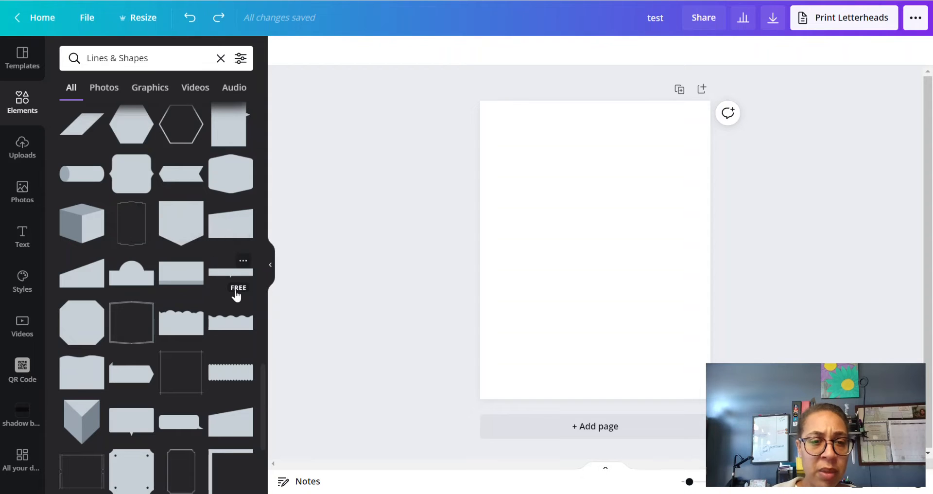
scroll(257, 432, down, 4)
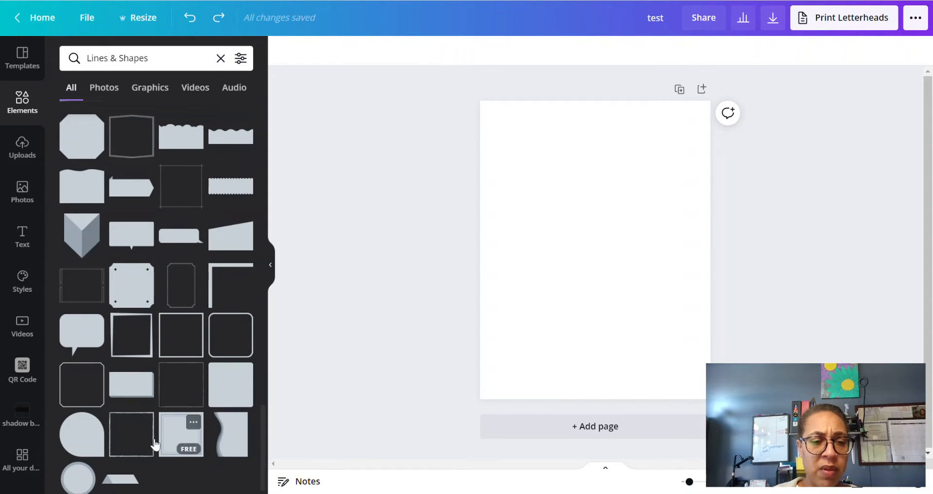
Step: Add the slanted solid heart from the Lines & Shapes collection to the blank page and shrink it slightly
scroll(108, 245, up, 1)
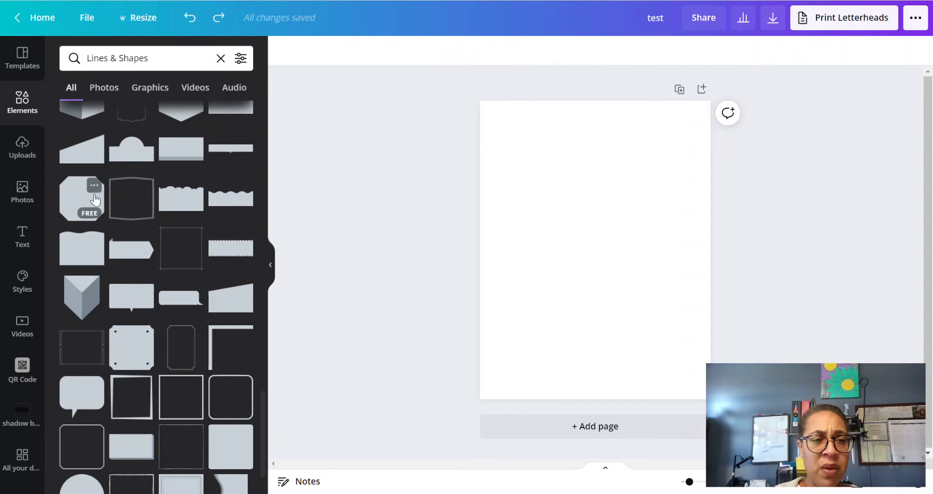
scroll(87, 197, up, 3)
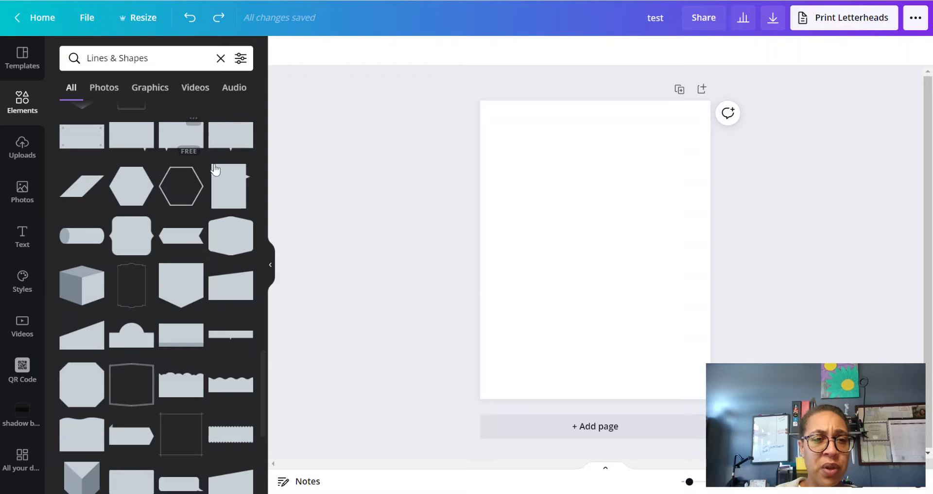
scroll(216, 180, up, 2)
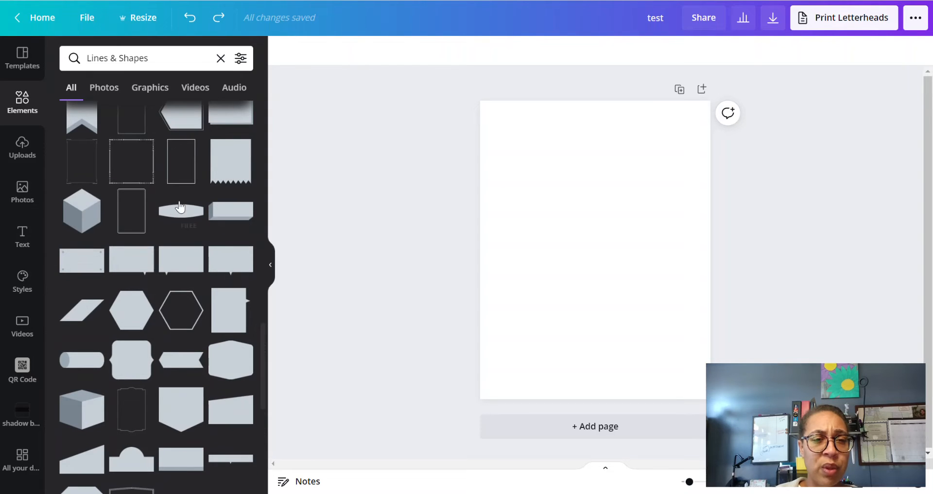
scroll(185, 168, down, 8)
scroll(188, 170, up, 2)
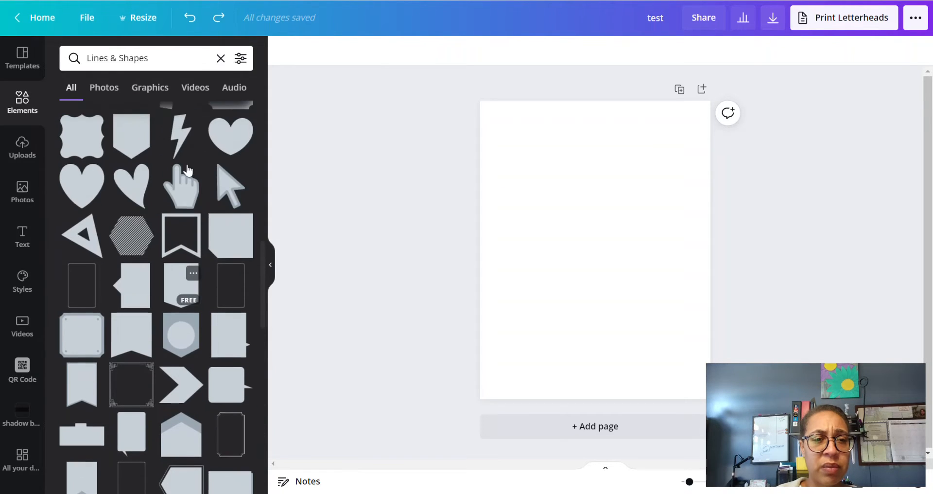
scroll(187, 170, up, 1)
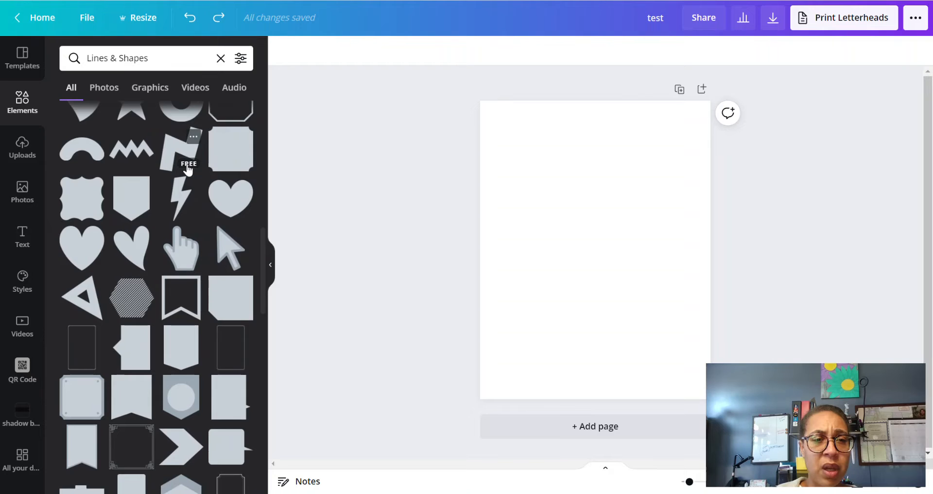
click(130, 250)
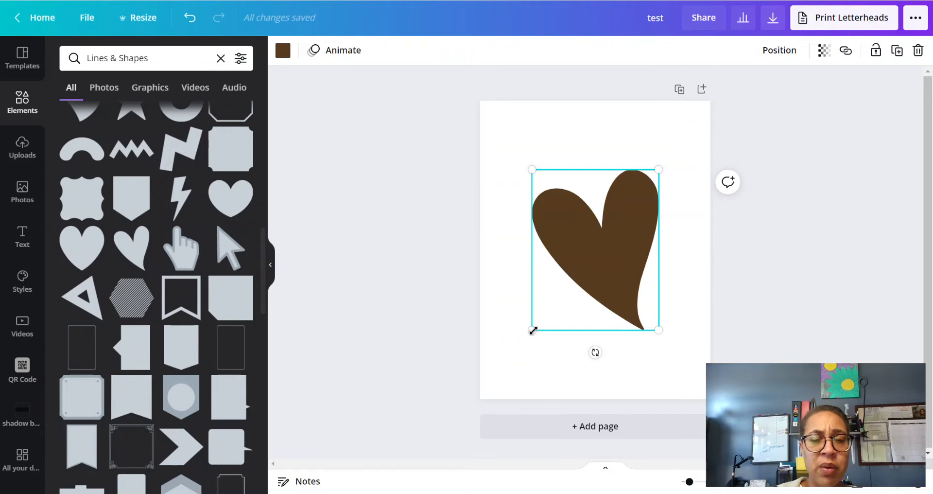
drag(529, 333, 541, 320)
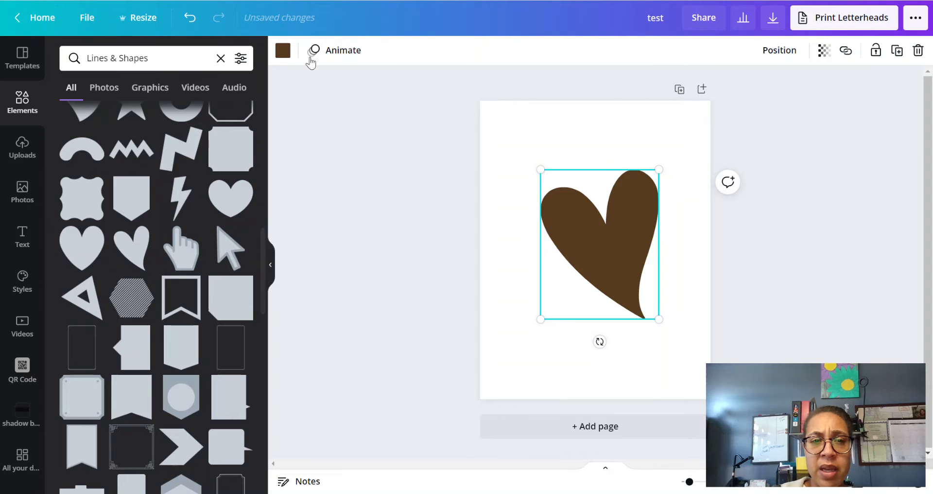
Step: Recolor the heart with the teal from the brand kit's Artboard2.png colors and delete it from the page
click(282, 50)
click(113, 211)
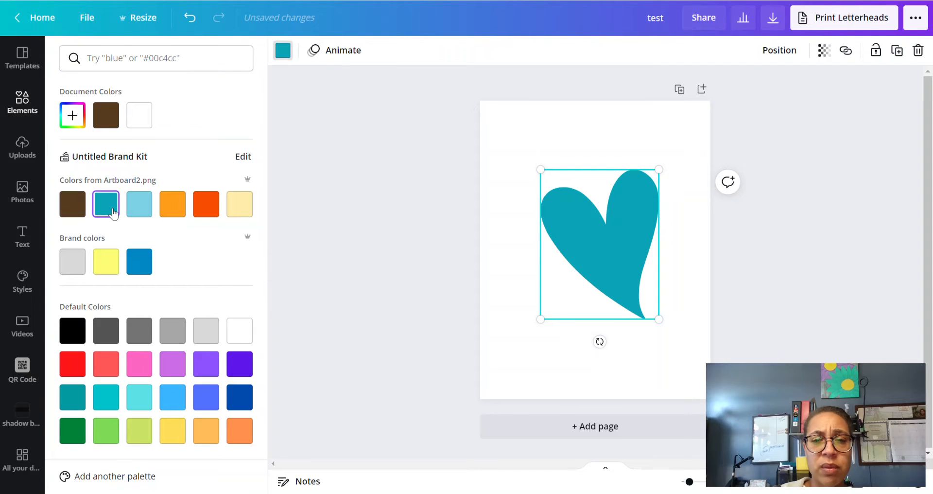
click(291, 164)
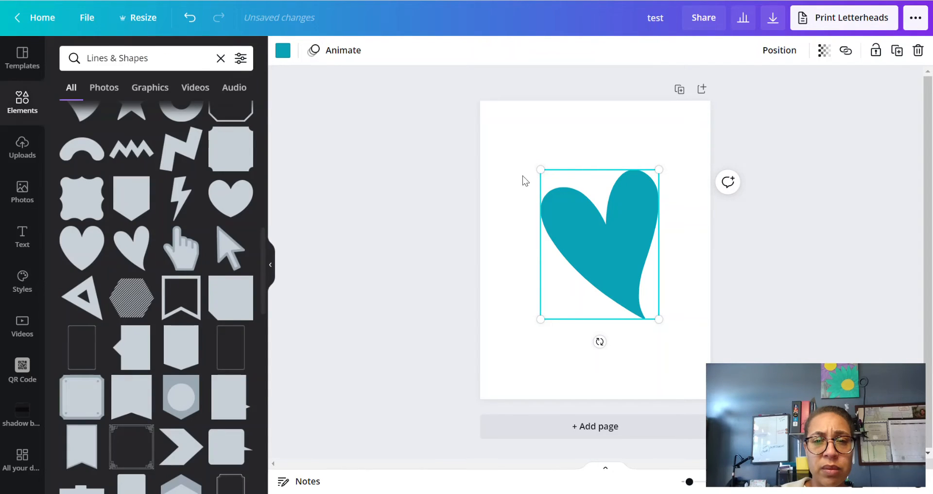
key(Delete)
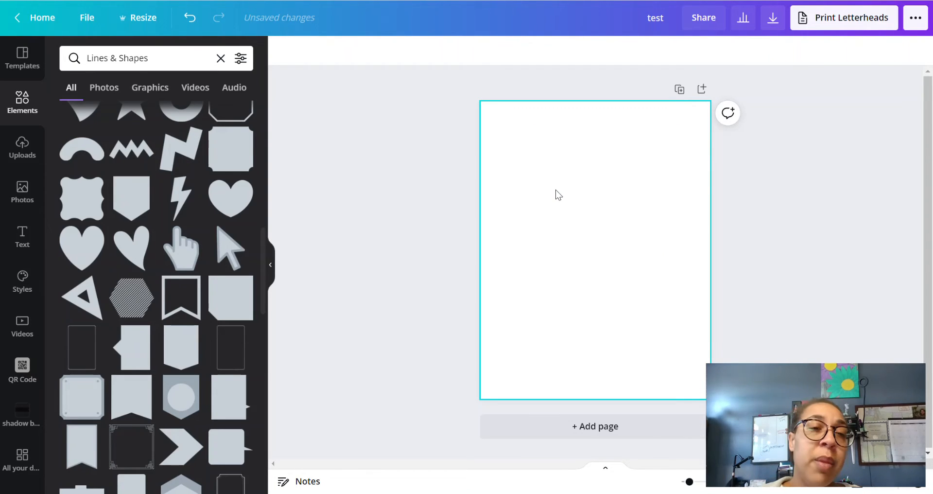
Step: Leave the Lines & Shapes collection and examine the full Graphics collection, including its featured, gradient, sticker and themed sets
click(221, 59)
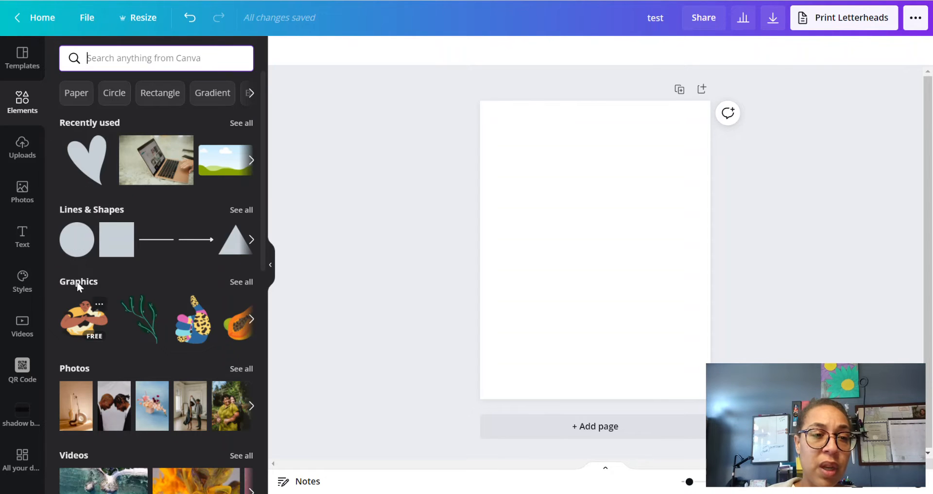
click(240, 283)
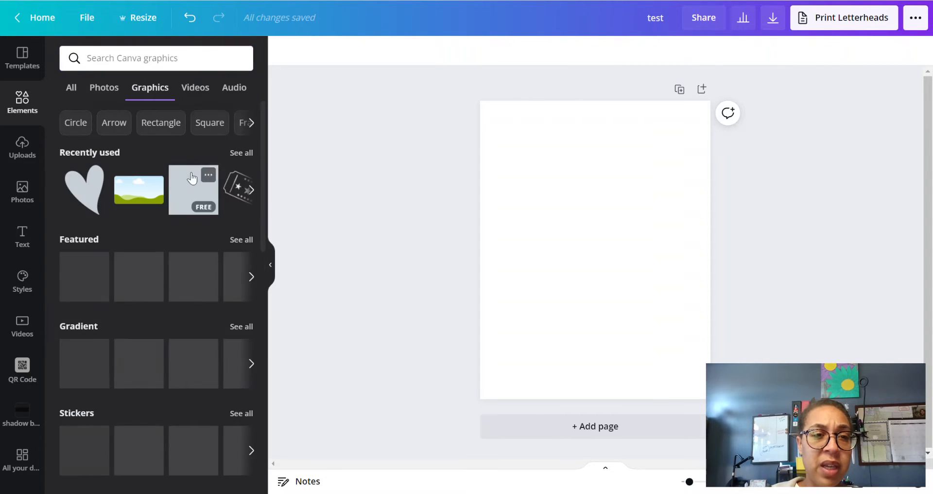
scroll(148, 198, down, 3)
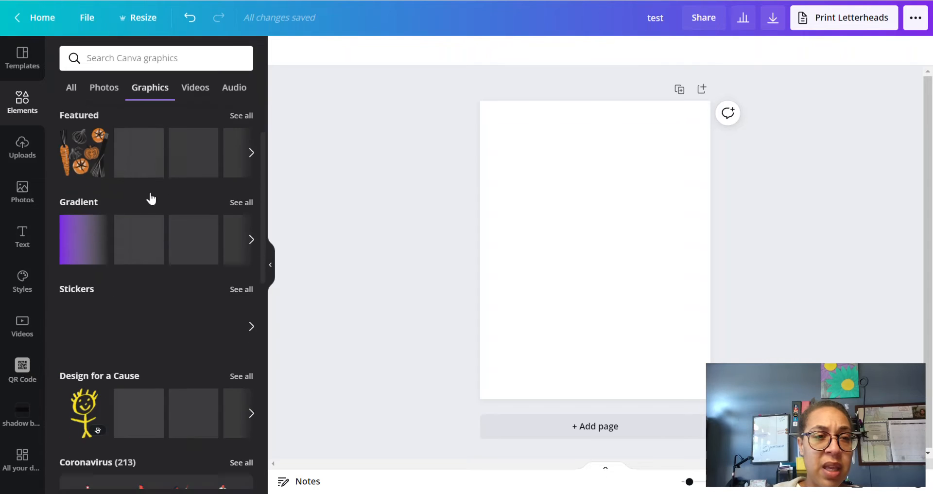
scroll(148, 189, up, 1)
scroll(148, 184, up, 2)
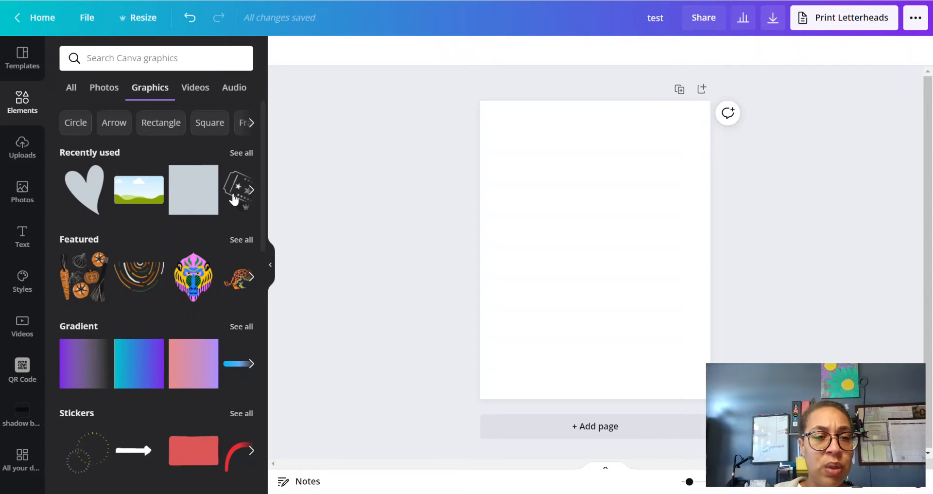
scroll(104, 235, down, 1)
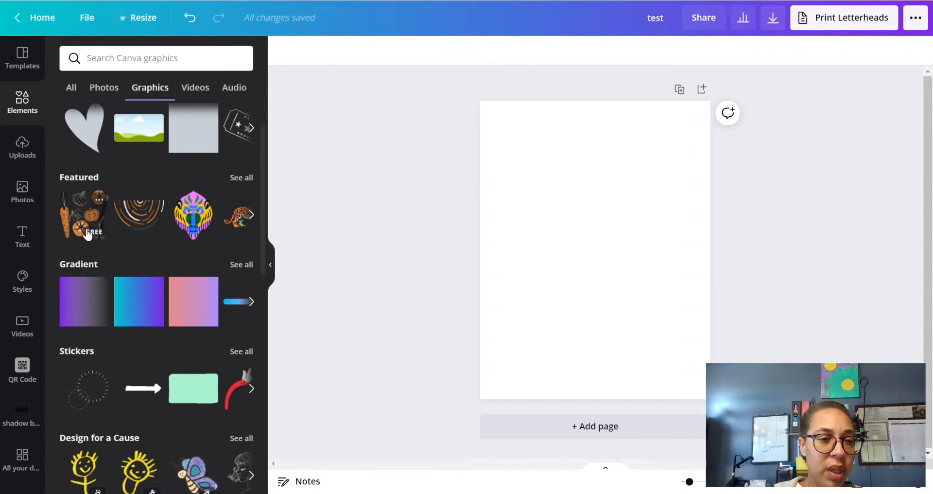
scroll(134, 213, down, 5)
scroll(134, 213, up, 6)
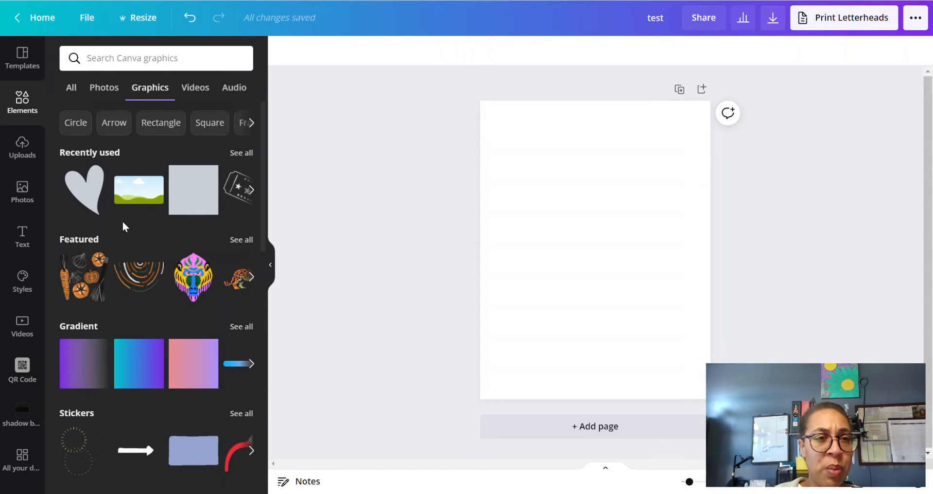
scroll(112, 186, down, 2)
scroll(112, 185, down, 2)
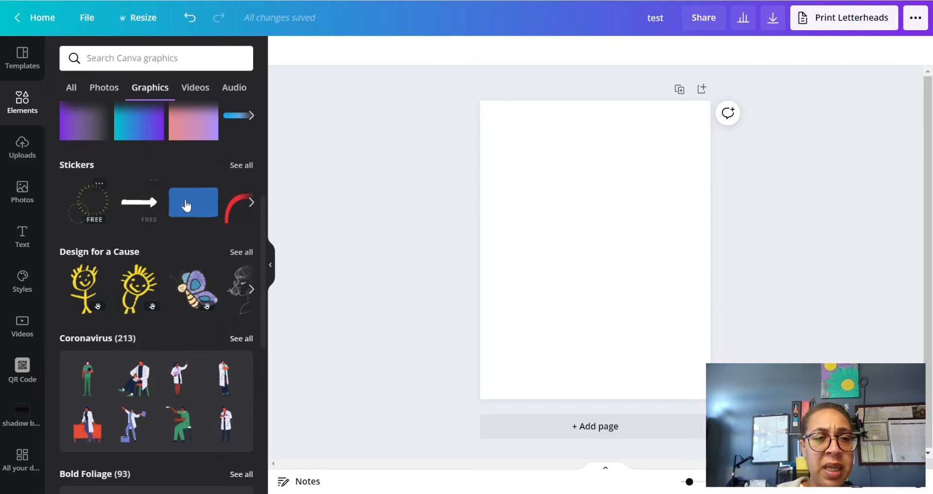
scroll(168, 196, down, 2)
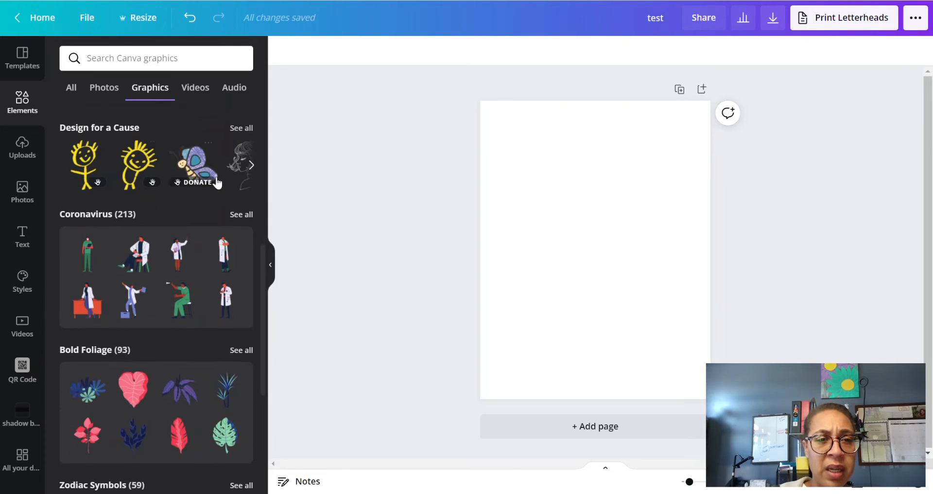
scroll(214, 192, down, 4)
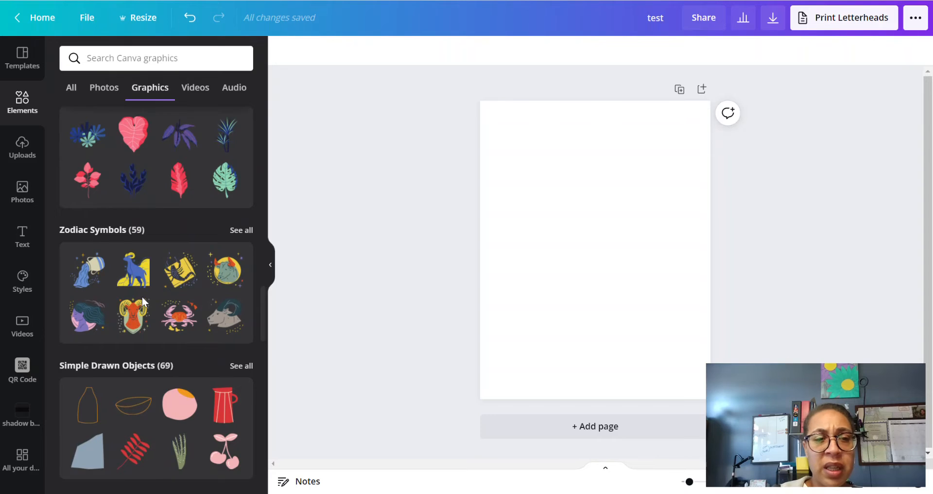
scroll(142, 291, down, 6)
scroll(144, 275, up, 15)
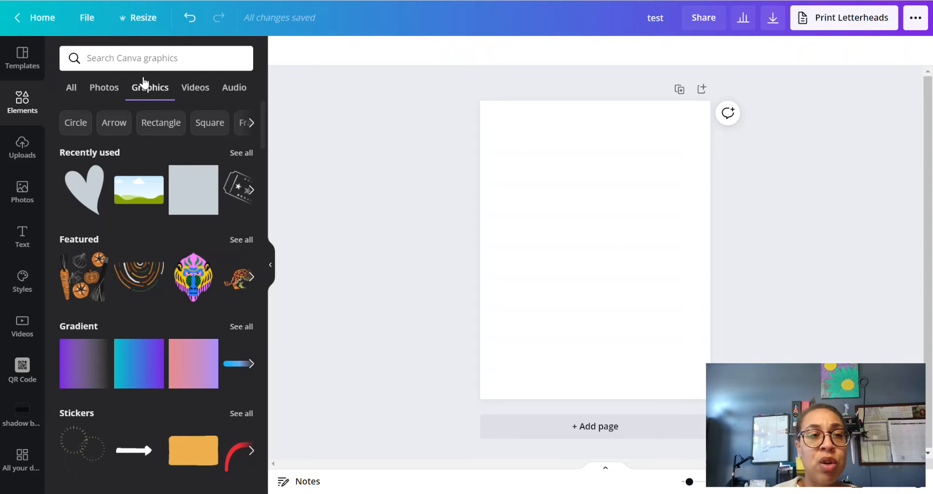
Step: Search the graphics for "leaves" and look through the matching designs
click(152, 64)
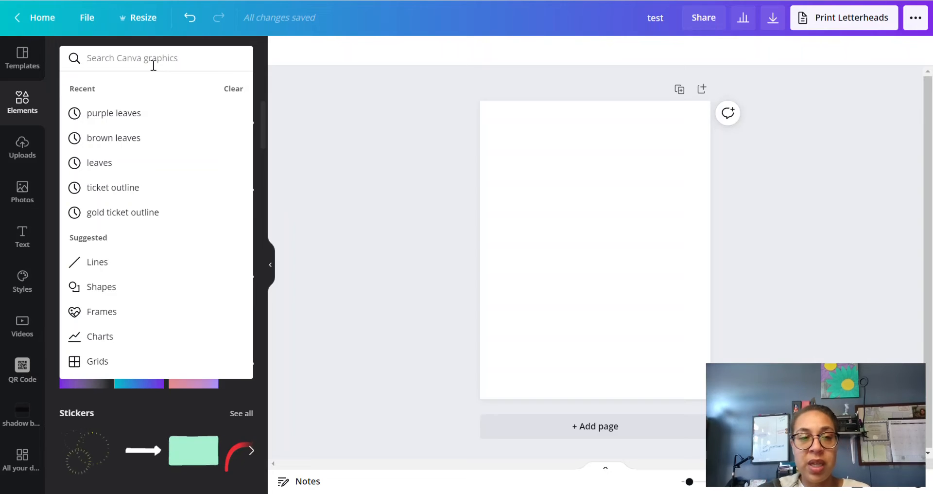
text(leaves)
key(Return)
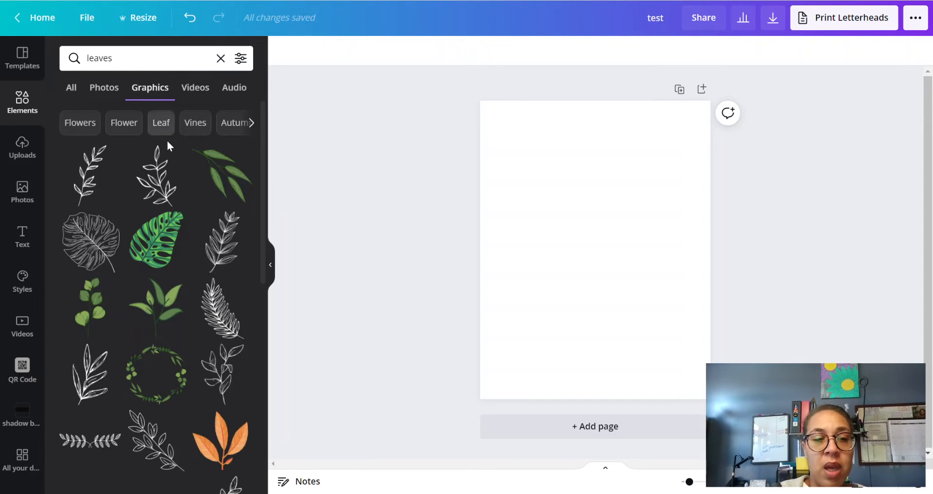
scroll(160, 243, down, 10)
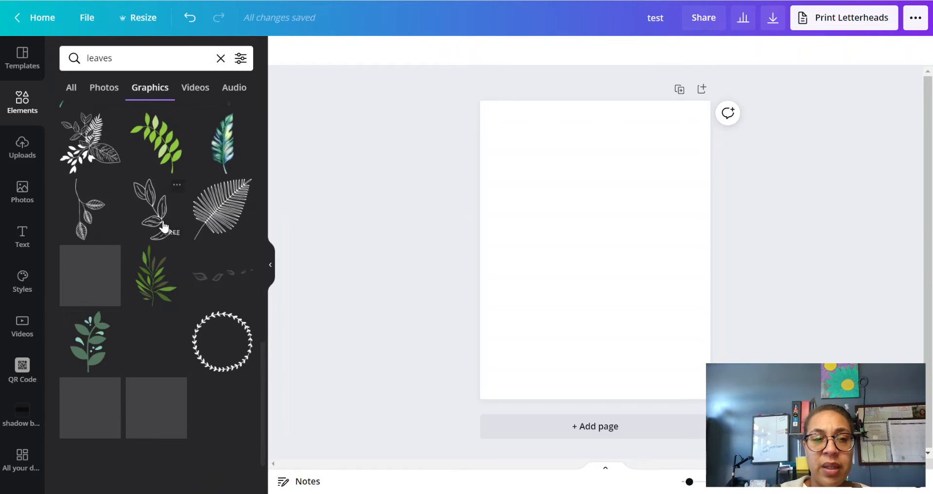
scroll(164, 226, down, 15)
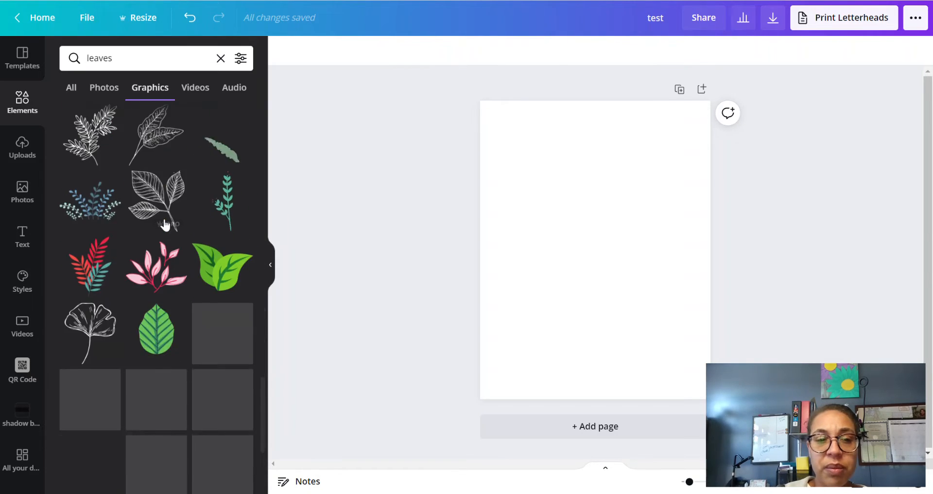
scroll(166, 224, down, 4)
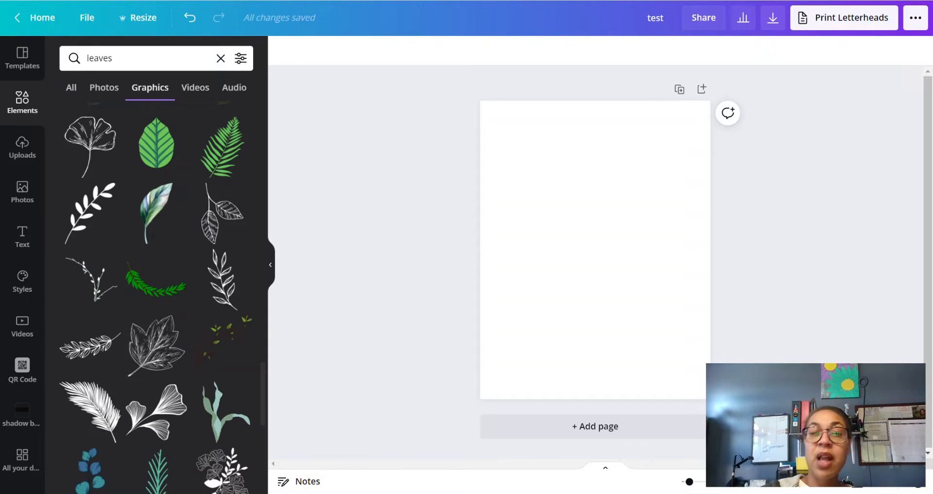
Step: Narrow the graphics search to "purple leaves" and look through the matching designs
click(87, 55)
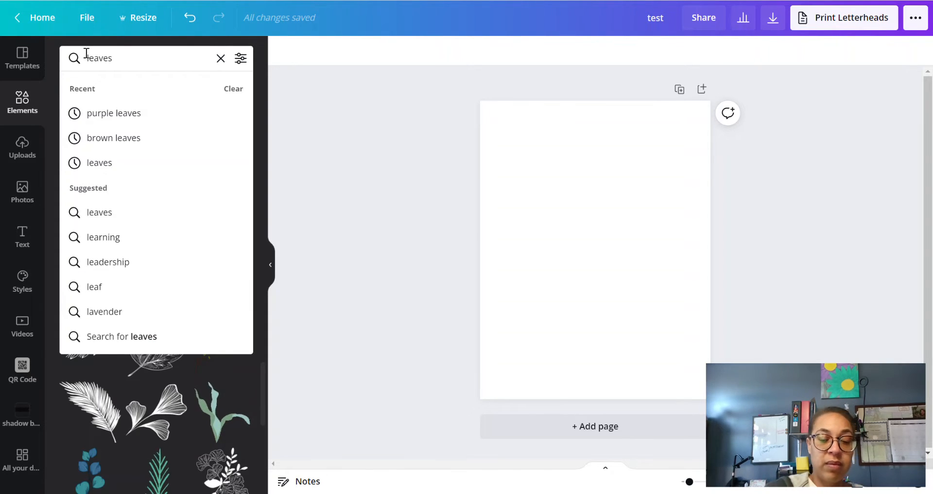
key(BackSpace)
text(purp)
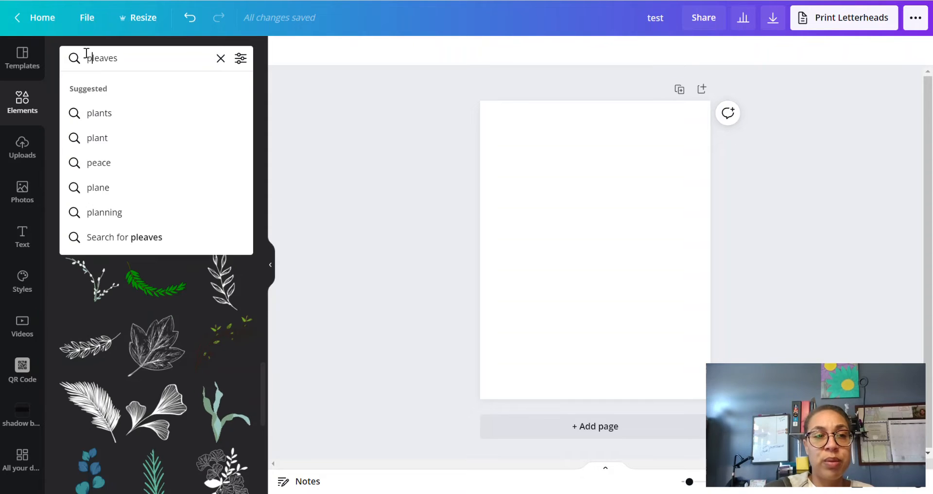
text(le)
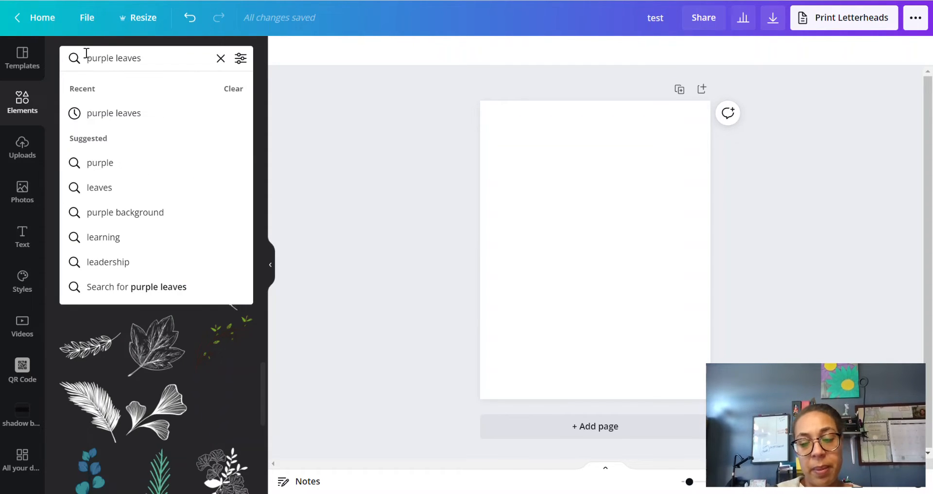
key(Return)
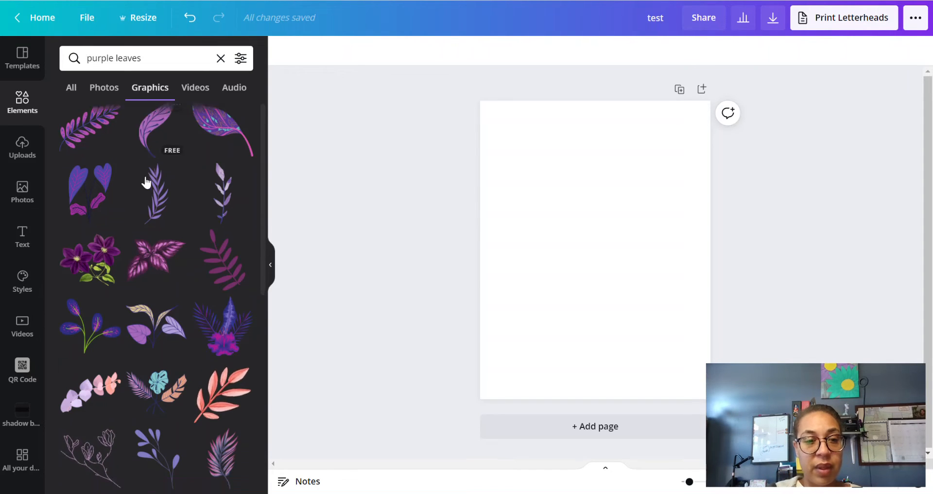
scroll(146, 183, down, 5)
scroll(209, 127, up, 1)
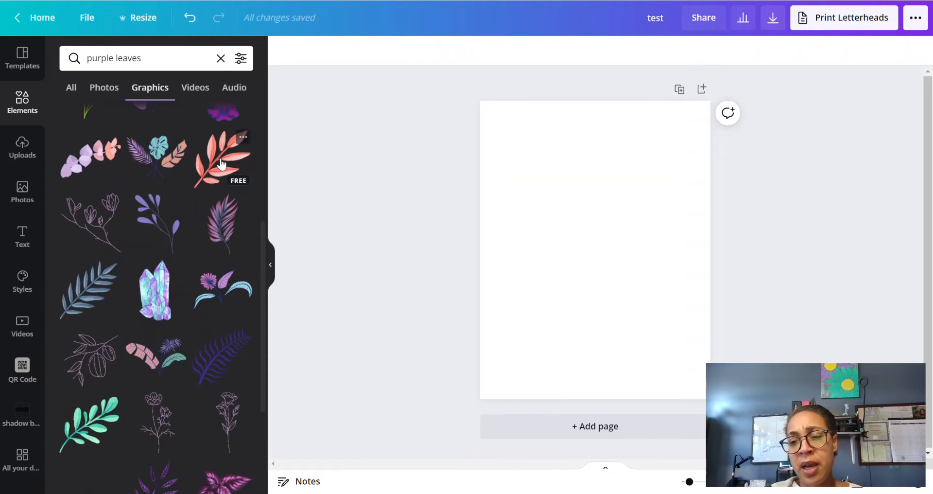
scroll(139, 251, up, 4)
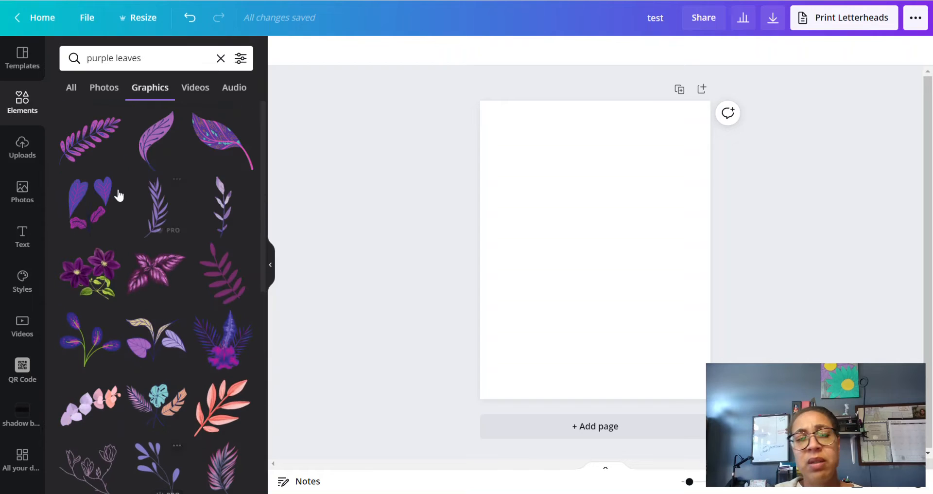
Step: Refine the graphics search to "static purple leaves" and look through the matching designs
click(86, 57)
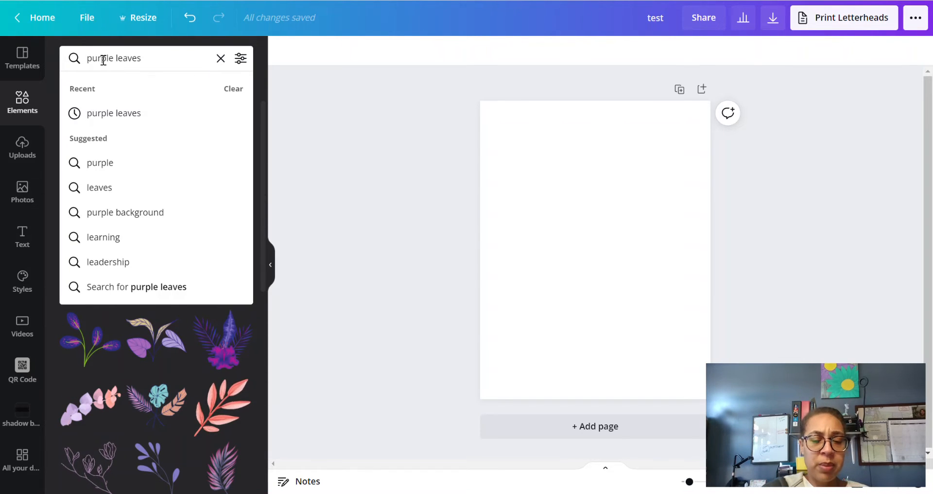
text(static)
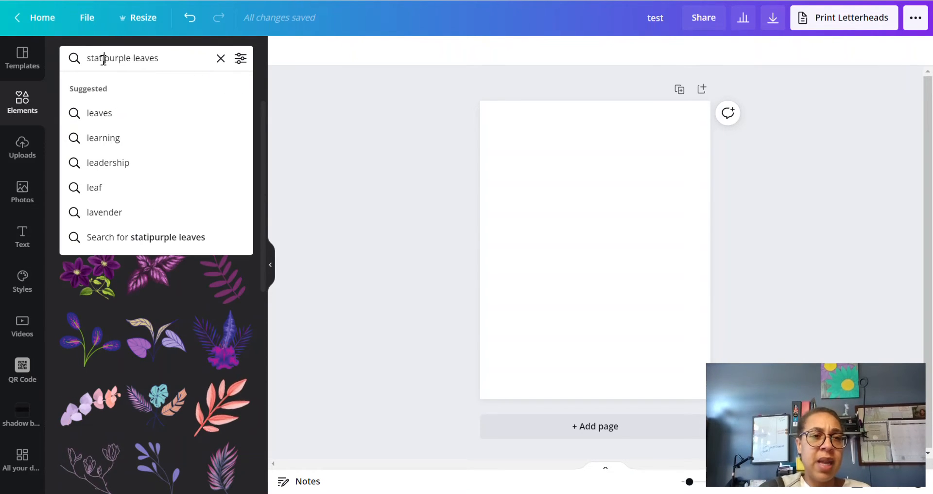
key(Return)
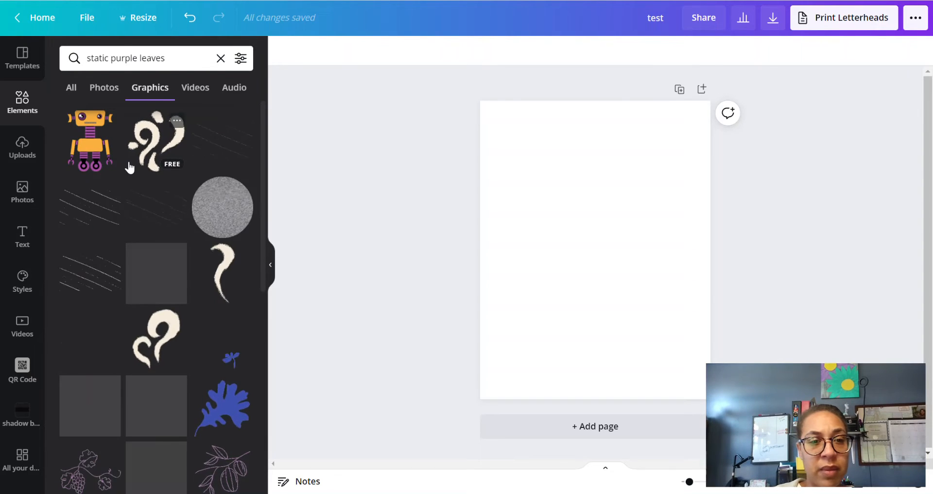
scroll(129, 168, down, 1)
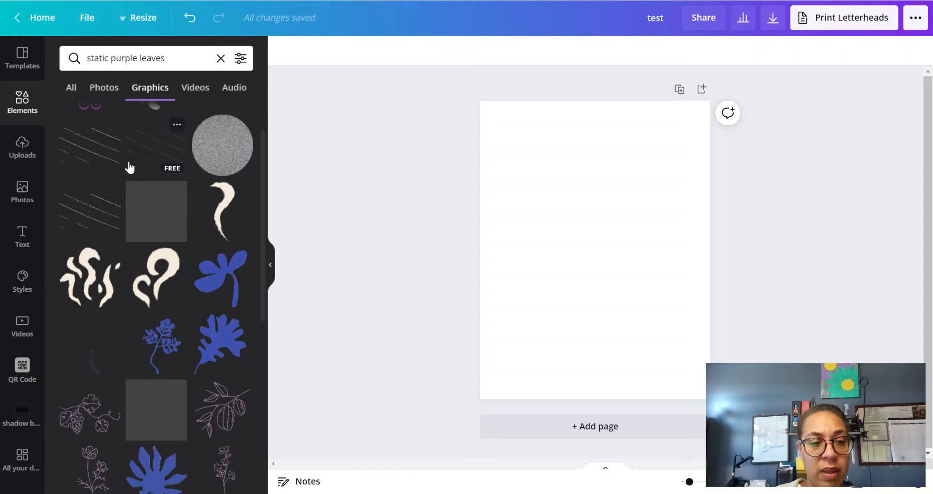
Step: Shorten the graphics search to "purple leaves" and filter the designs to the Static animation type
scroll(130, 168, down, 3)
scroll(129, 167, down, 6)
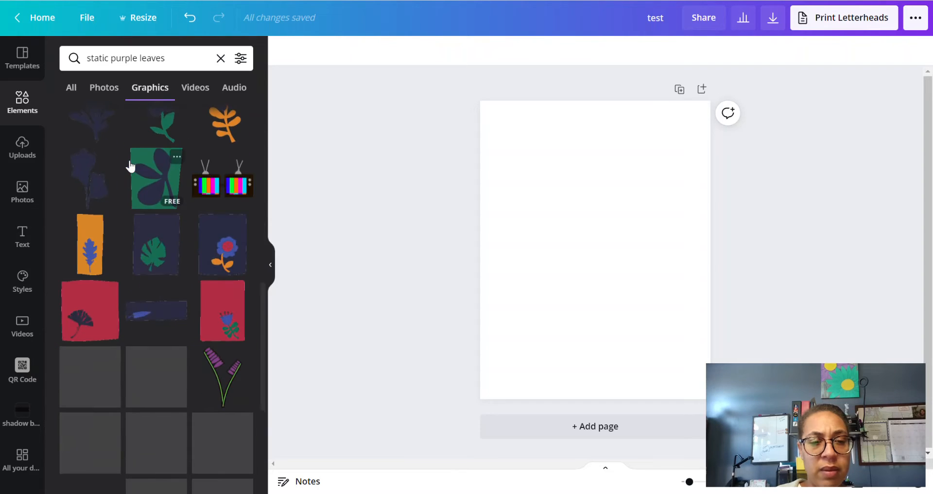
scroll(130, 165, up, 8)
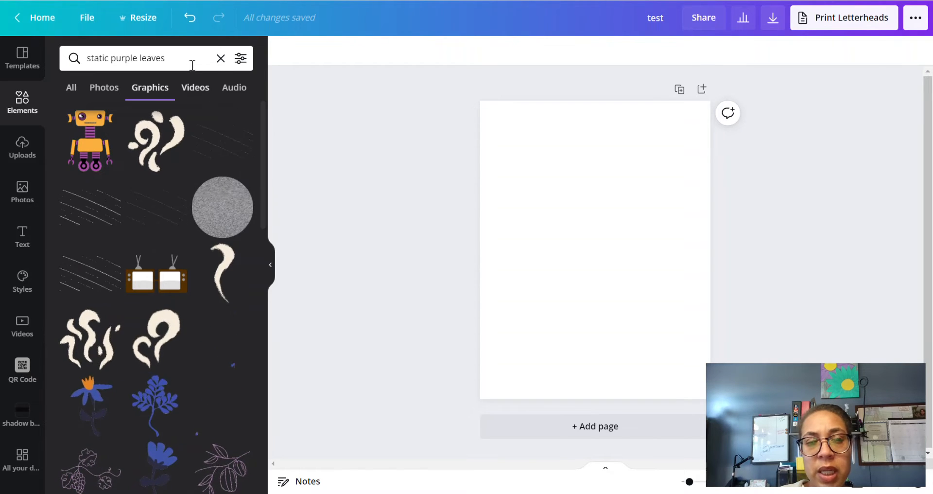
drag(110, 60, 52, 58)
key(BackSpace)
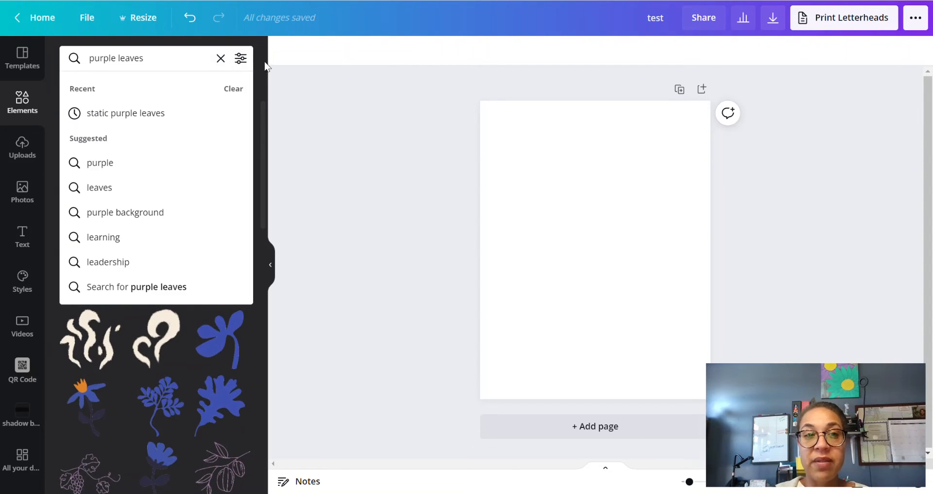
click(235, 64)
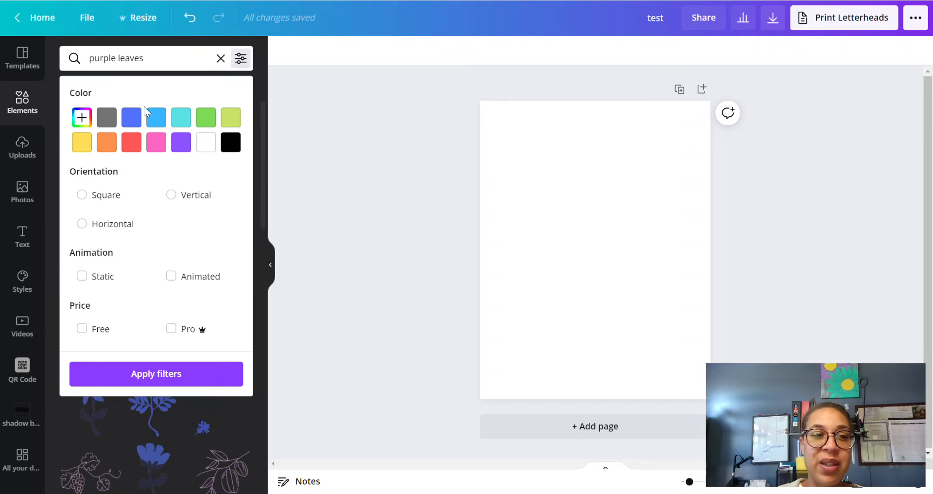
click(81, 276)
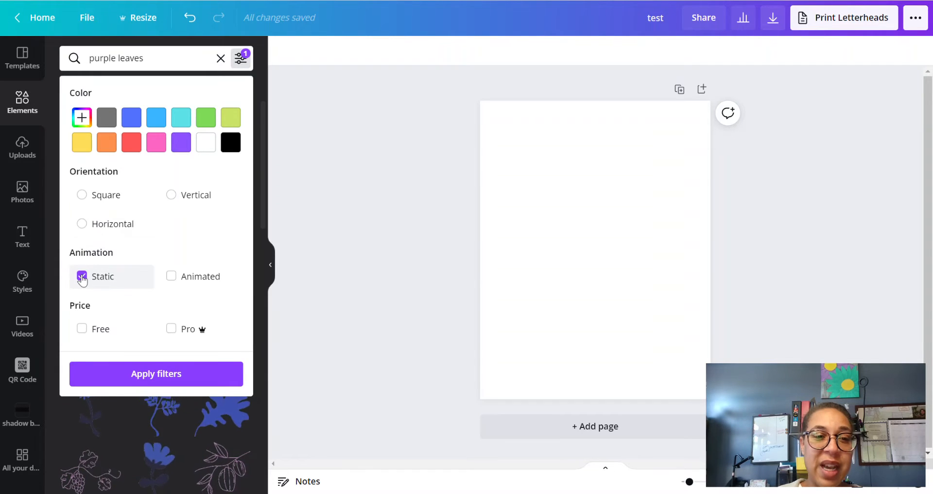
click(170, 373)
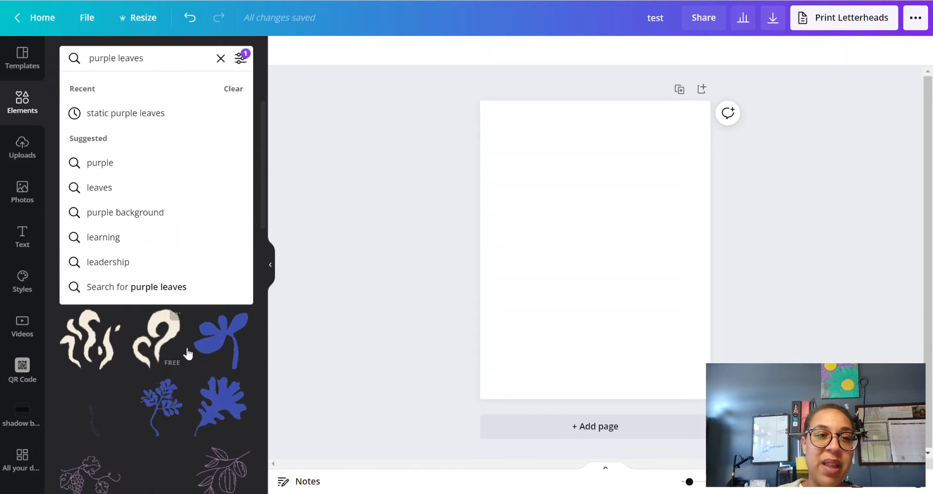
Step: Apply the Static filter to the purple leaves search again and delete the stray blue flower graphic from the page
click(248, 343)
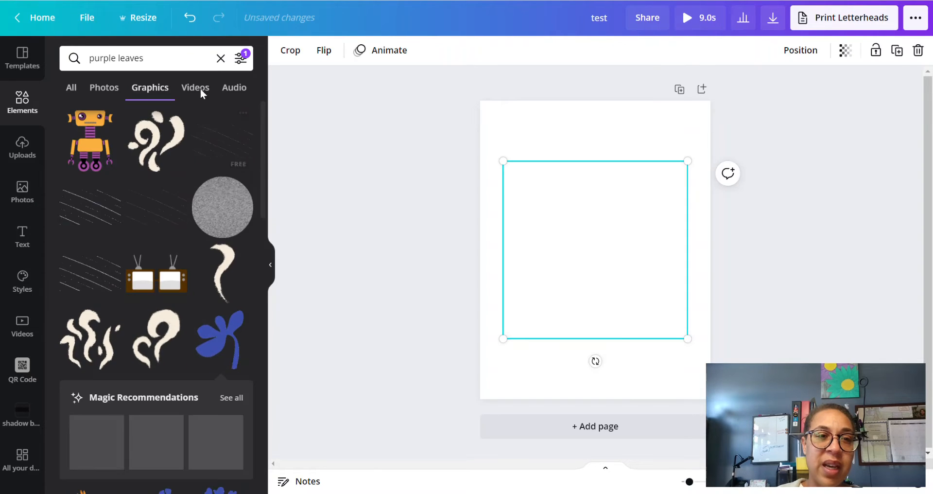
click(240, 59)
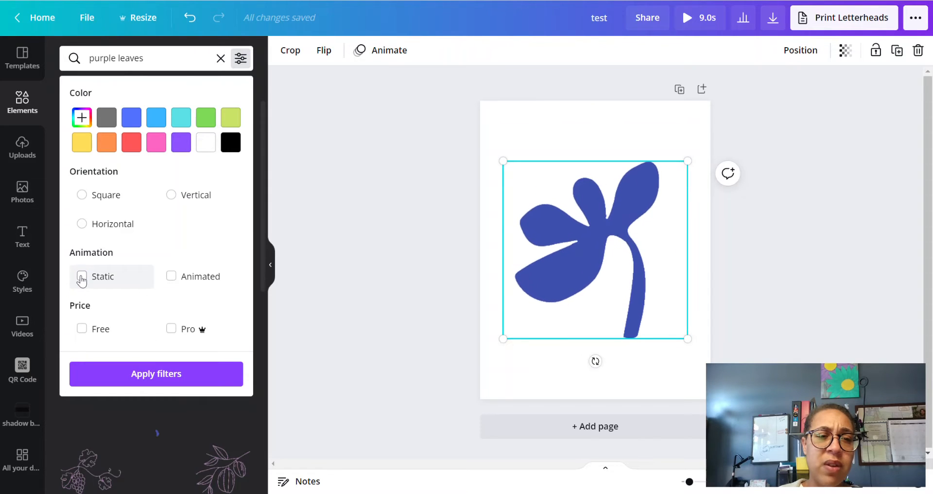
click(141, 379)
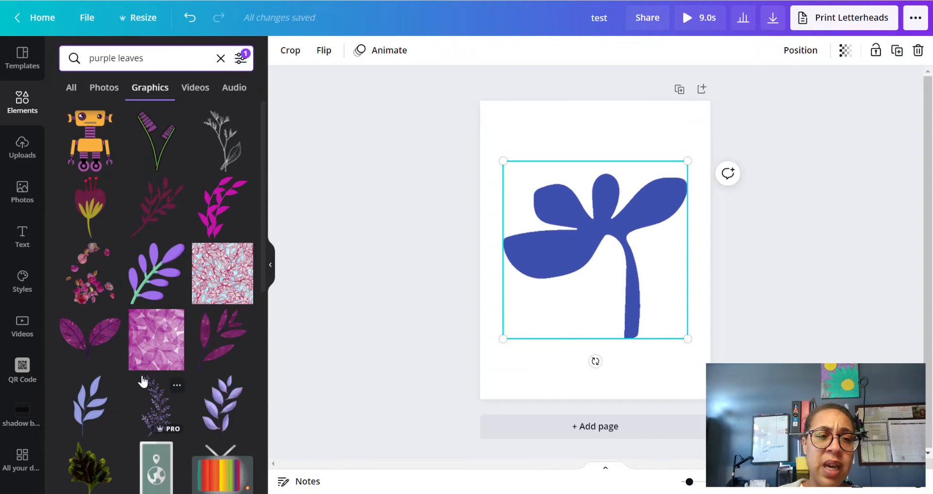
key(Delete)
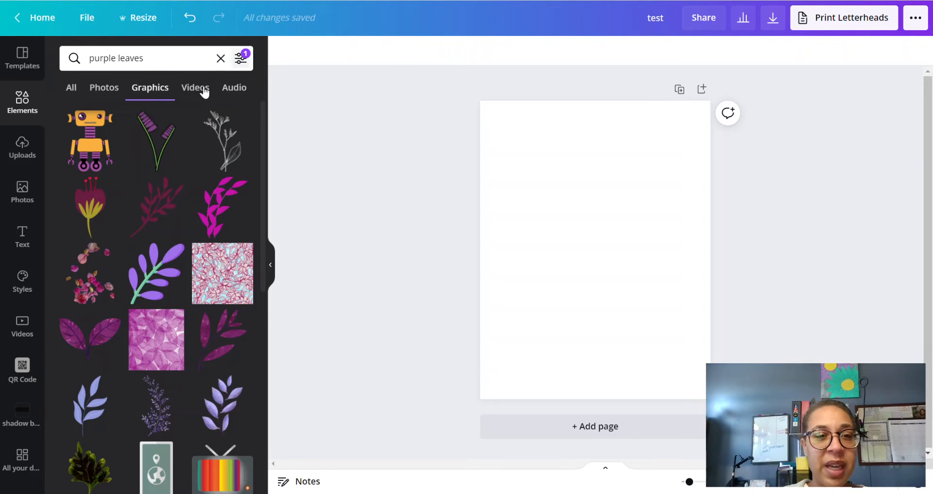
Step: Check the active search filters and look through the static purple leaf graphics
click(240, 58)
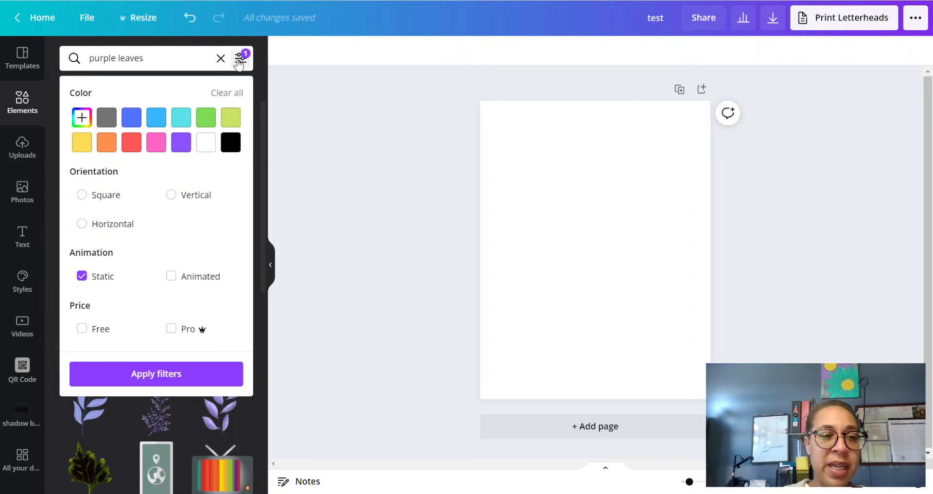
click(238, 62)
scroll(162, 203, down, 5)
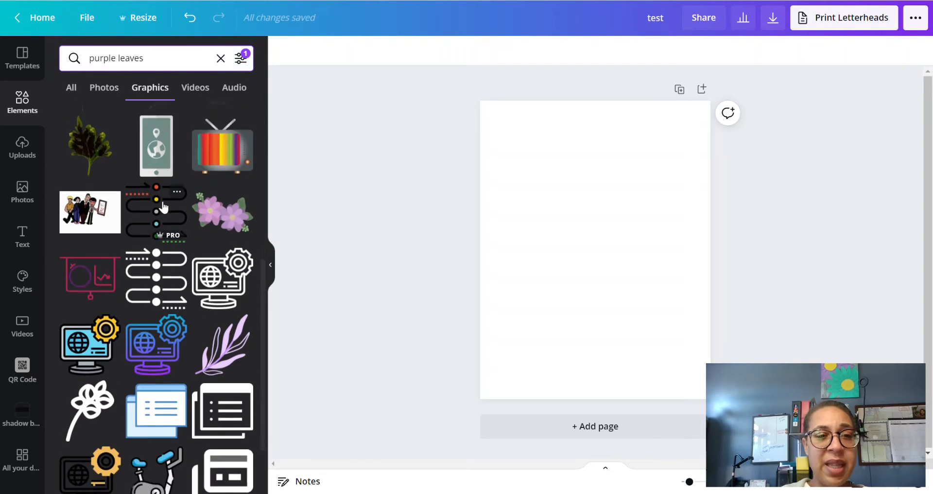
scroll(163, 207, up, 5)
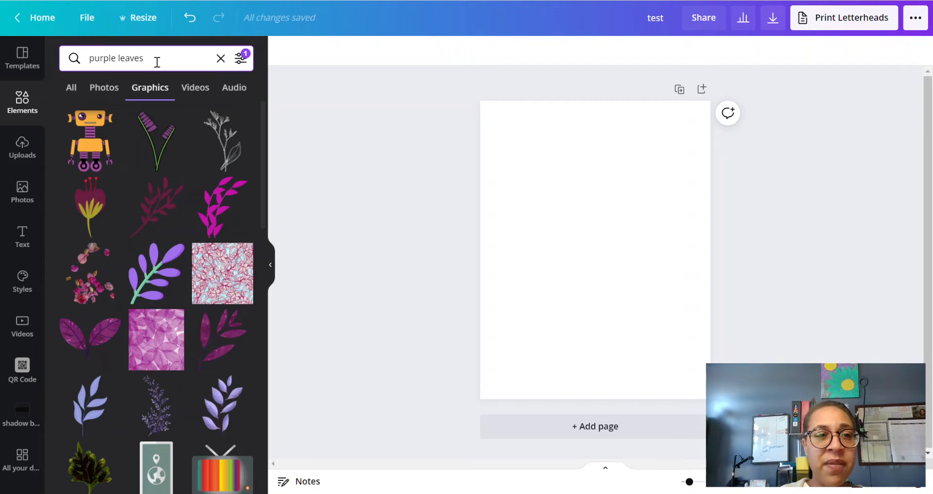
Step: Change the graphics search to "hand drawn leaves" and look through the matching designs
double_click(116, 55)
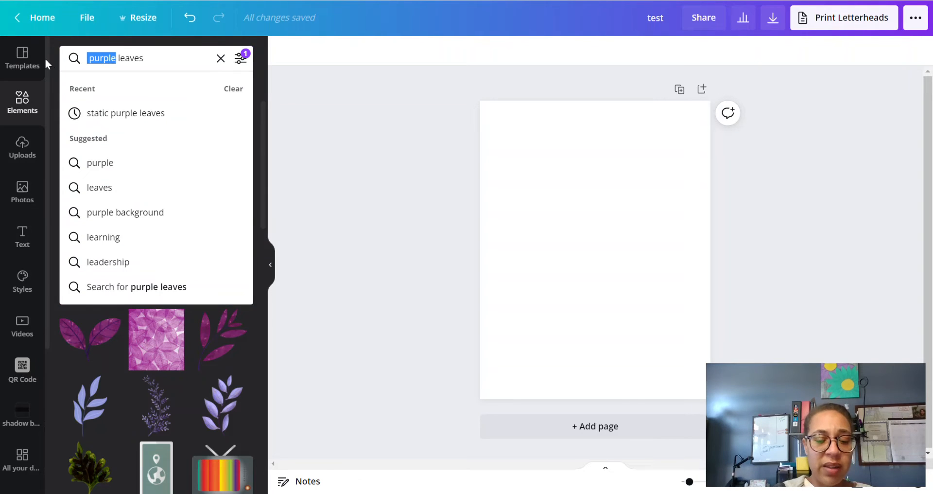
text(hand drawn)
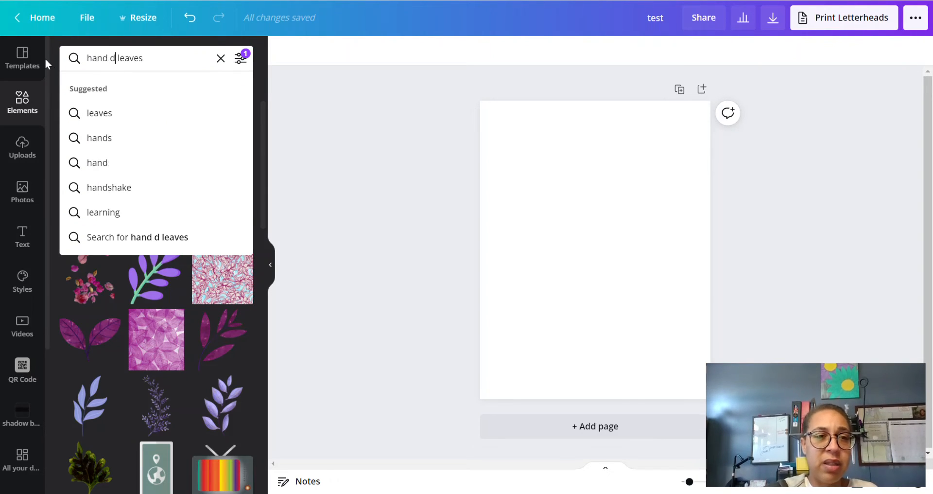
key(Return)
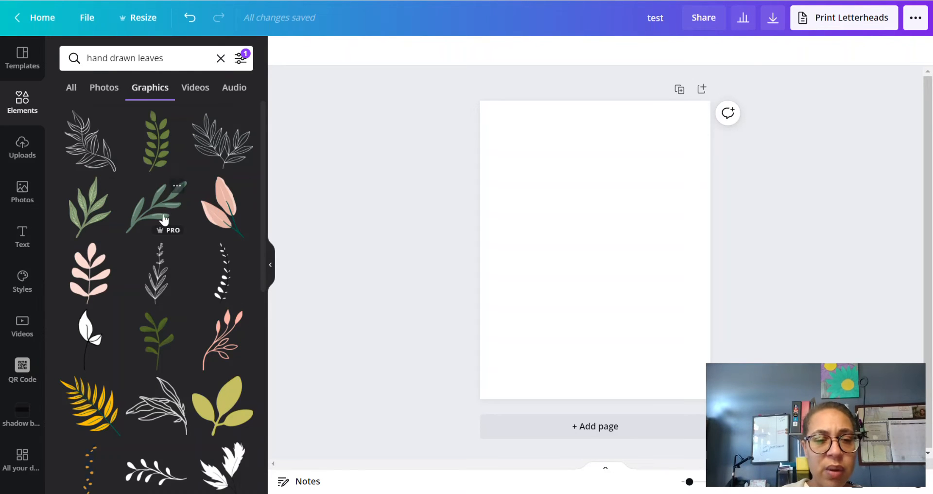
scroll(160, 221, down, 5)
scroll(164, 195, down, 15)
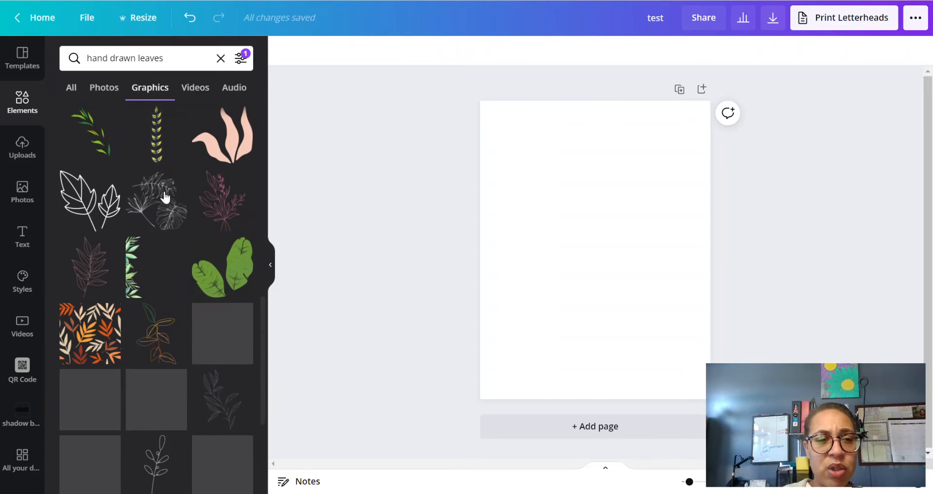
scroll(164, 194, down, 2)
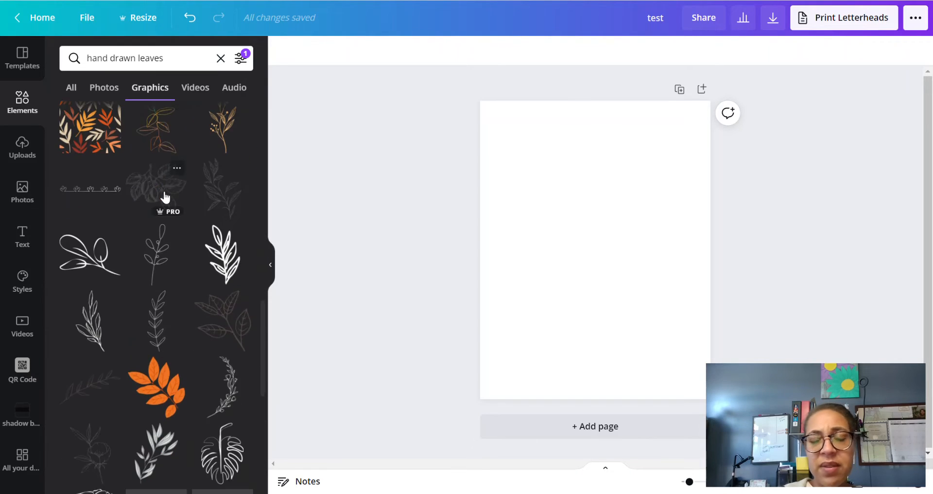
scroll(165, 196, up, 4)
scroll(164, 196, up, 3)
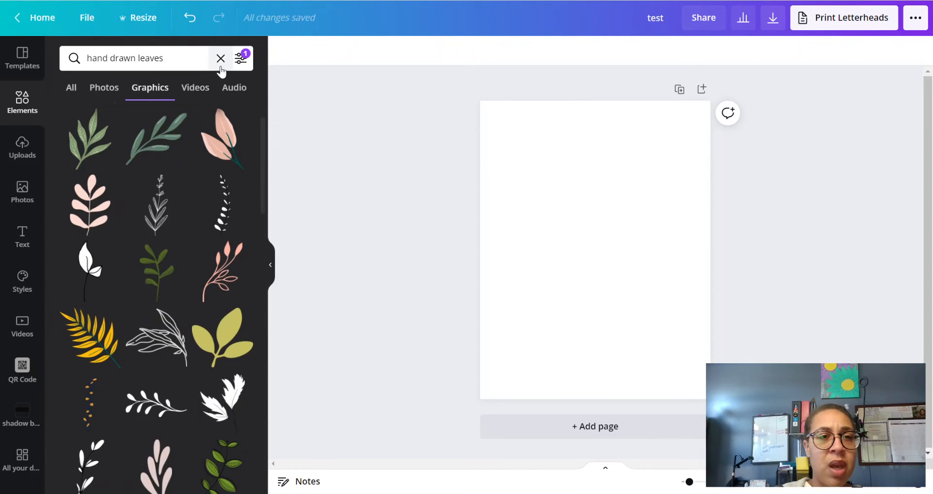
Step: Clear the search, look over the element categories and open the full Frames collection
click(221, 58)
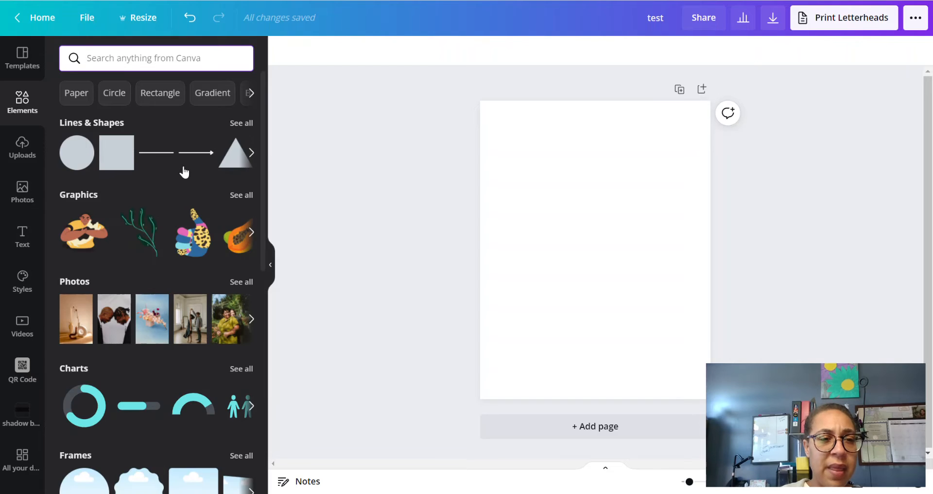
scroll(181, 177, down, 3)
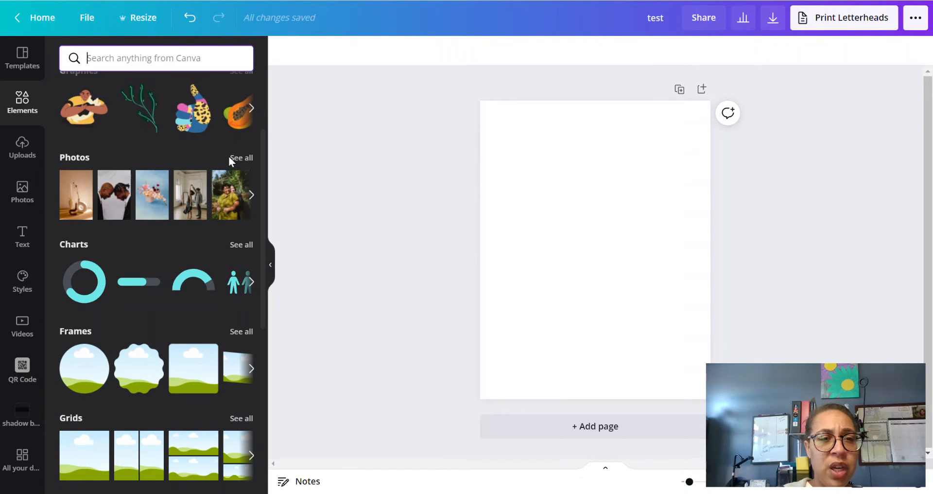
scroll(211, 168, down, 2)
scroll(212, 172, down, 5)
scroll(179, 179, up, 4)
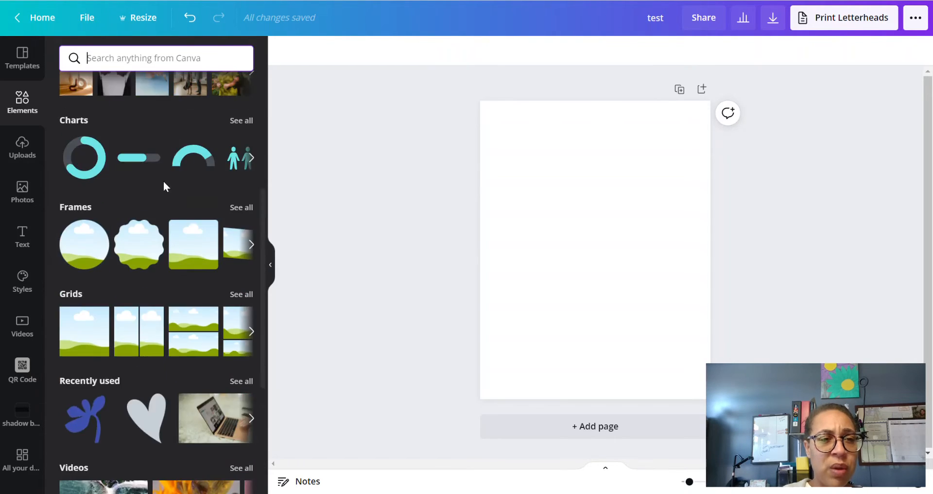
click(248, 208)
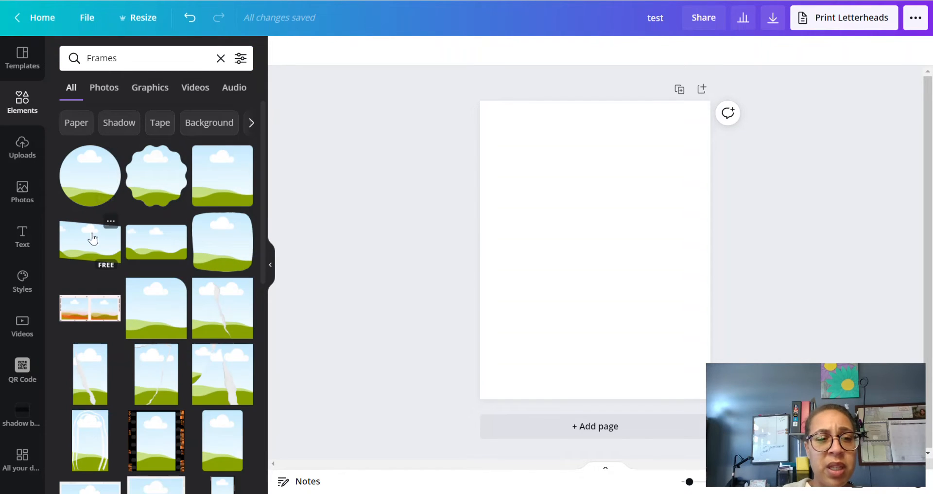
Step: Add the circular frame to the page and look through the other frame shapes
click(90, 199)
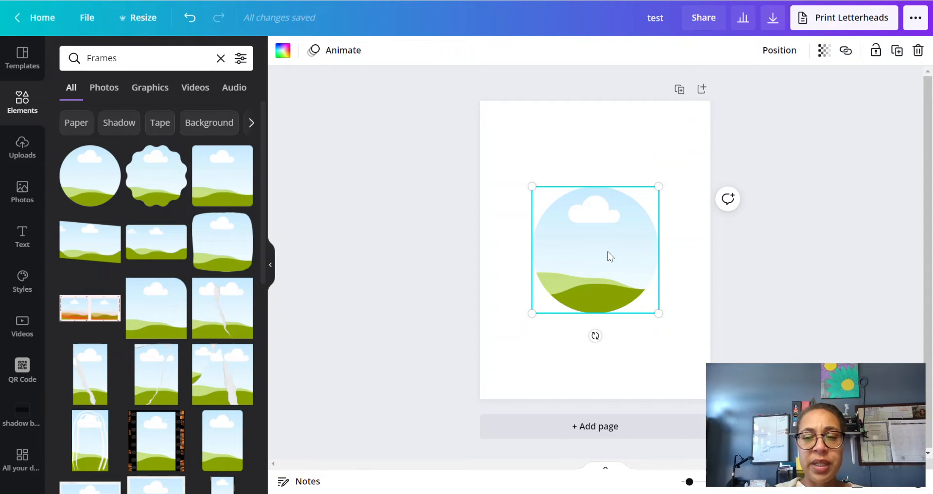
scroll(132, 206, down, 5)
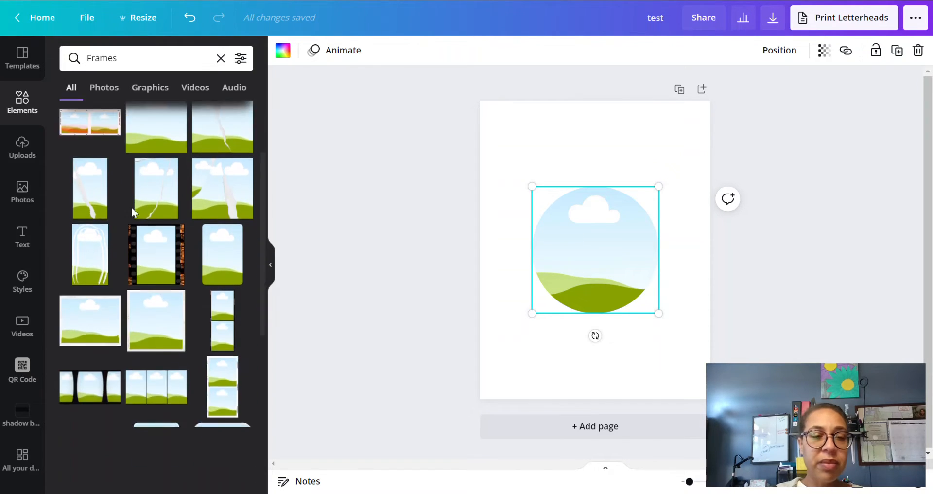
scroll(135, 192, down, 6)
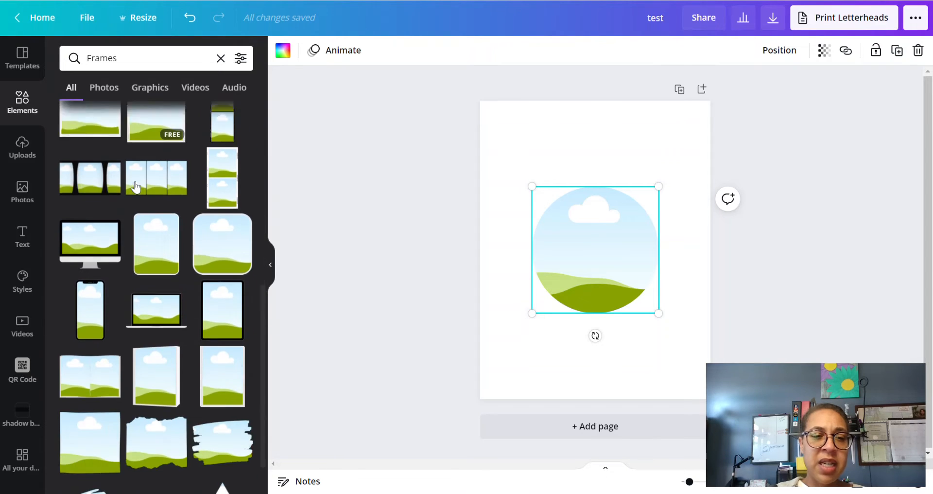
scroll(137, 190, down, 3)
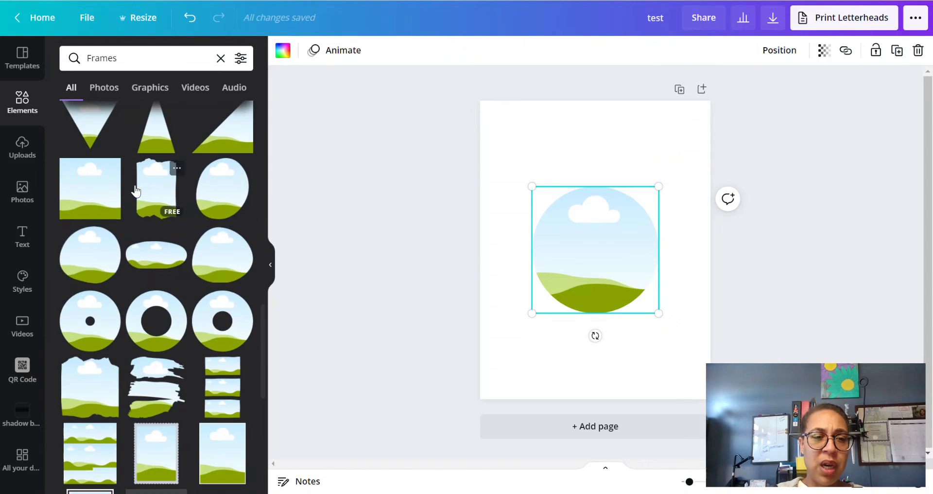
scroll(136, 190, up, 4)
scroll(136, 191, up, 3)
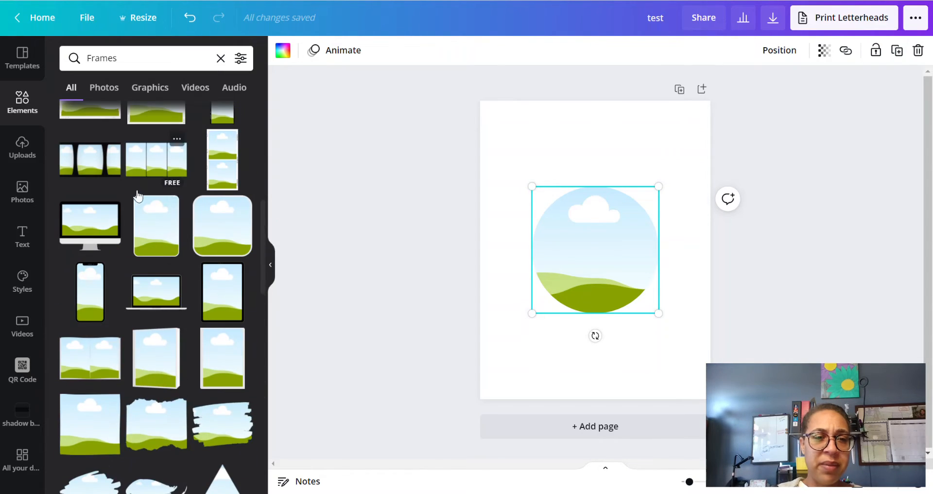
Step: Add the laptop frame to the page, place it over the lower part of the circular frame and resize it
click(158, 299)
drag(579, 258, 549, 348)
drag(629, 304, 668, 270)
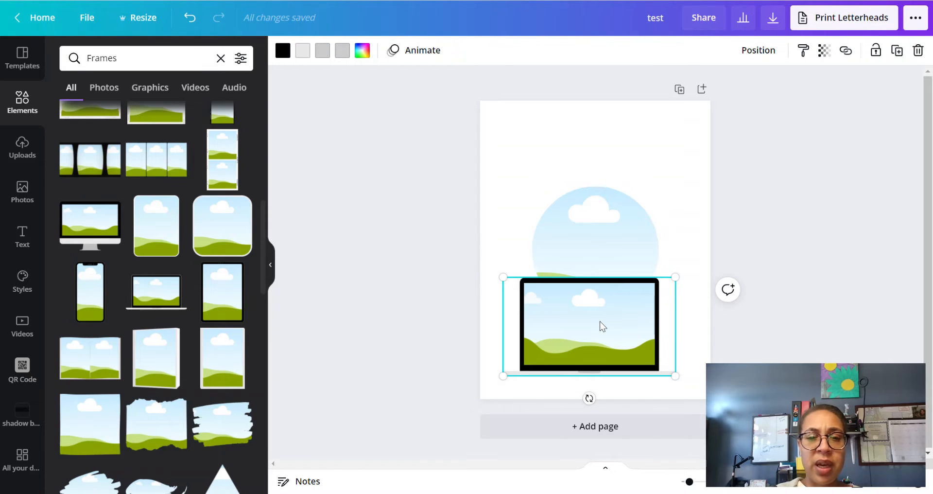
Step: Delete the laptop frame and the circular frame from the page
key(Delete)
click(588, 250)
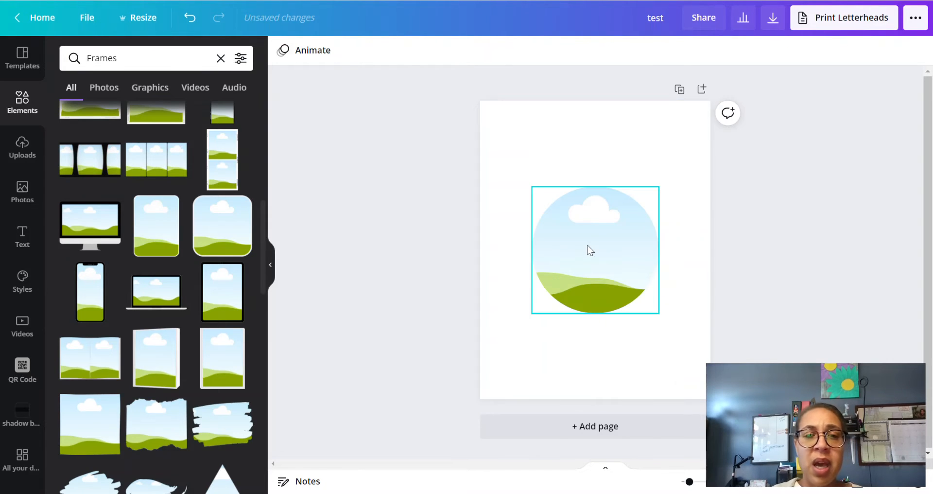
key(Delete)
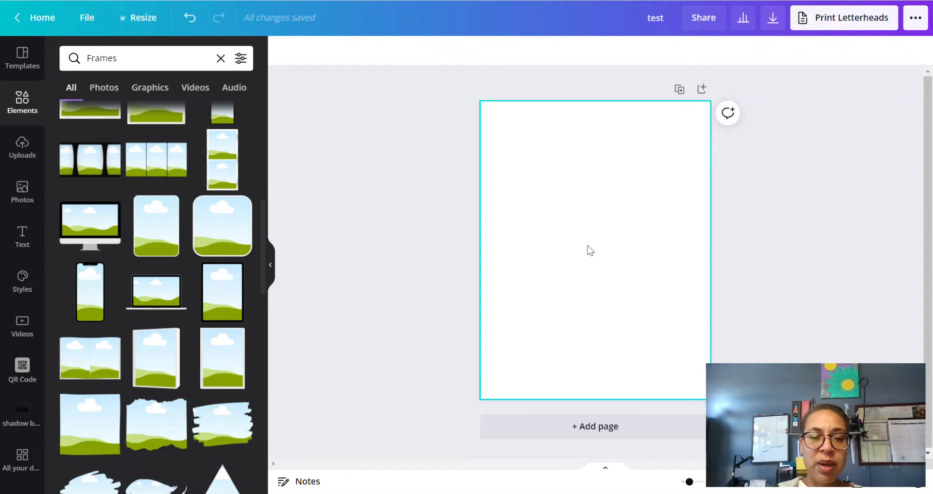
Step: Examine the rest of the Frames collection, including the brush-stroke, geometric, stamp-edged and letter-shaped frames
scroll(163, 288, down, 4)
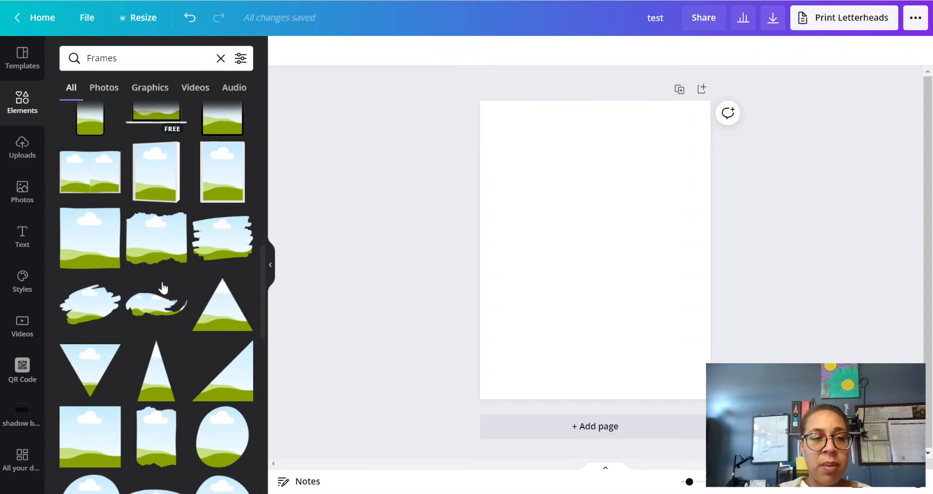
scroll(118, 268, down, 9)
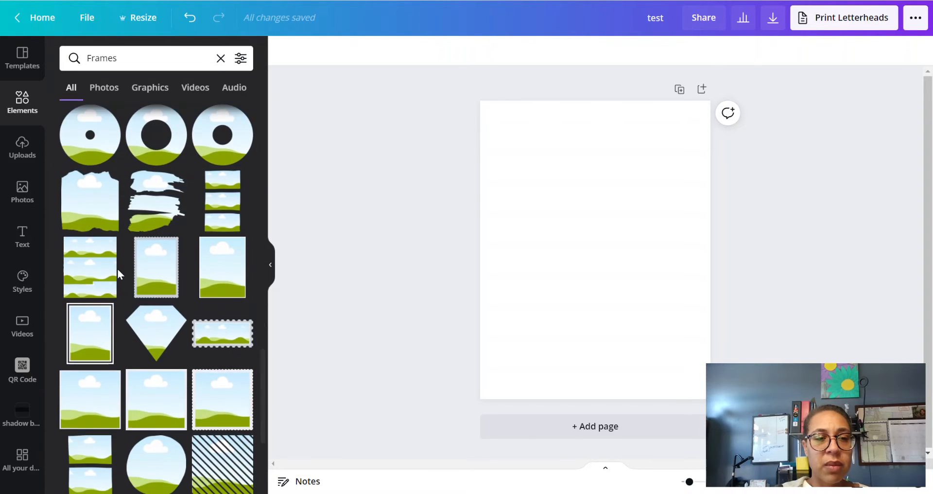
scroll(118, 268, down, 12)
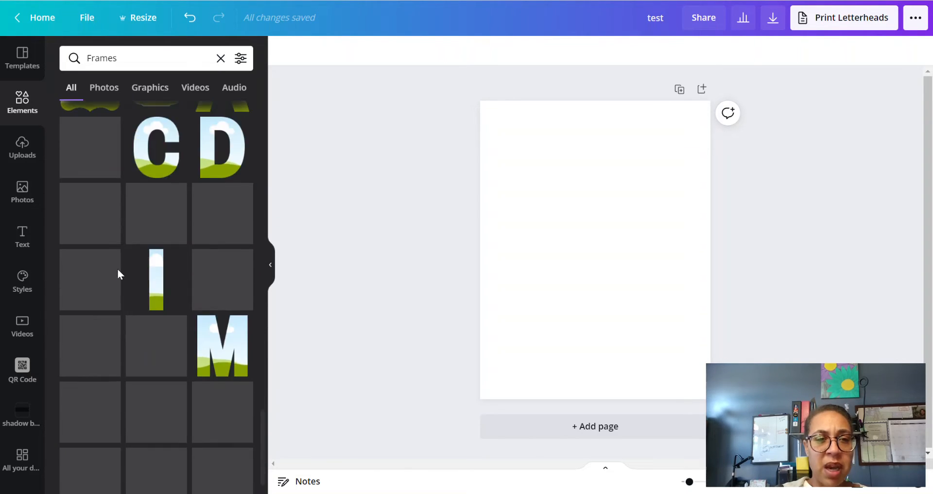
scroll(136, 265, up, 20)
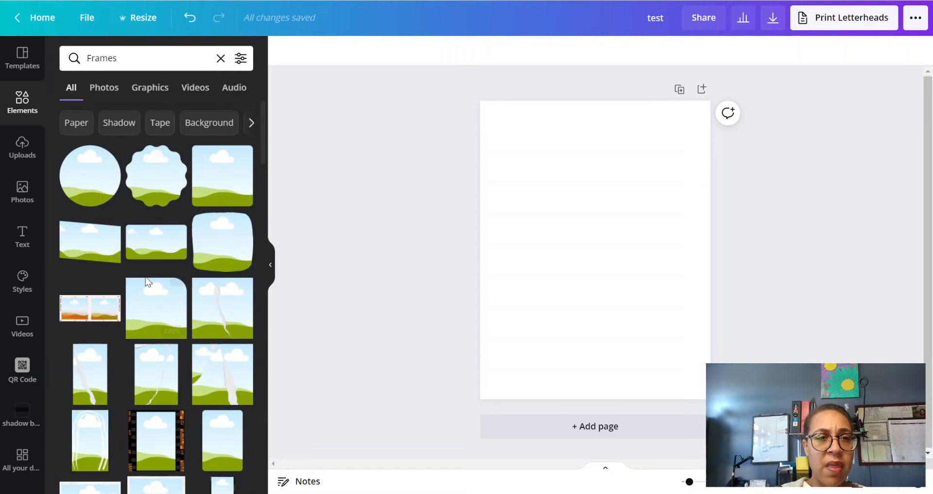
Step: Clear the Frames search and add the single-cell grid and the two-column grid to the page
click(221, 58)
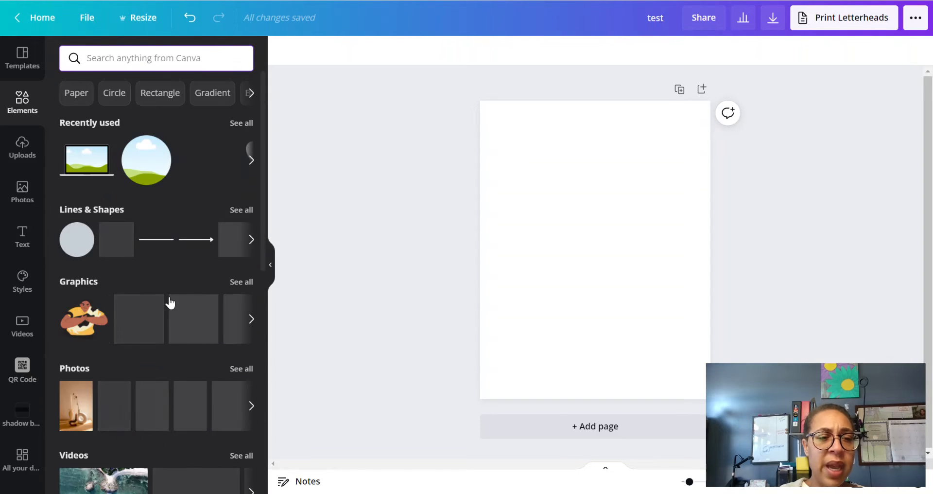
scroll(169, 302, down, 10)
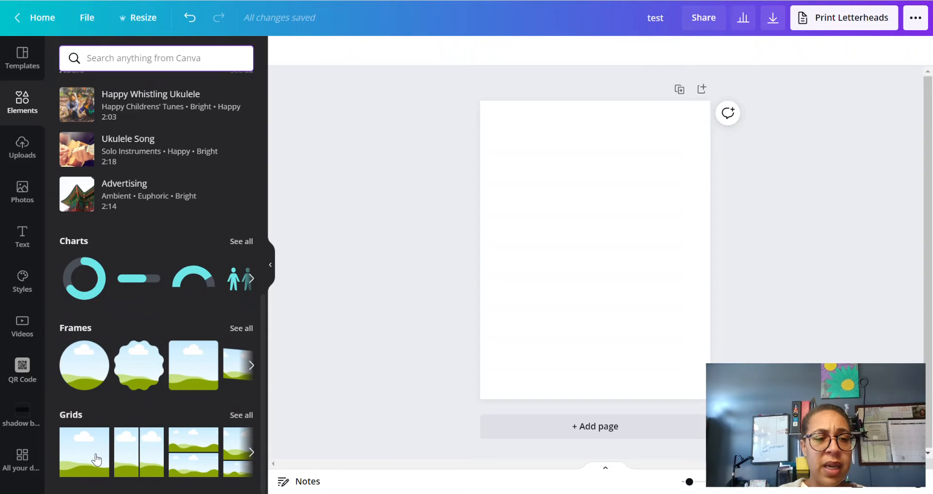
click(95, 458)
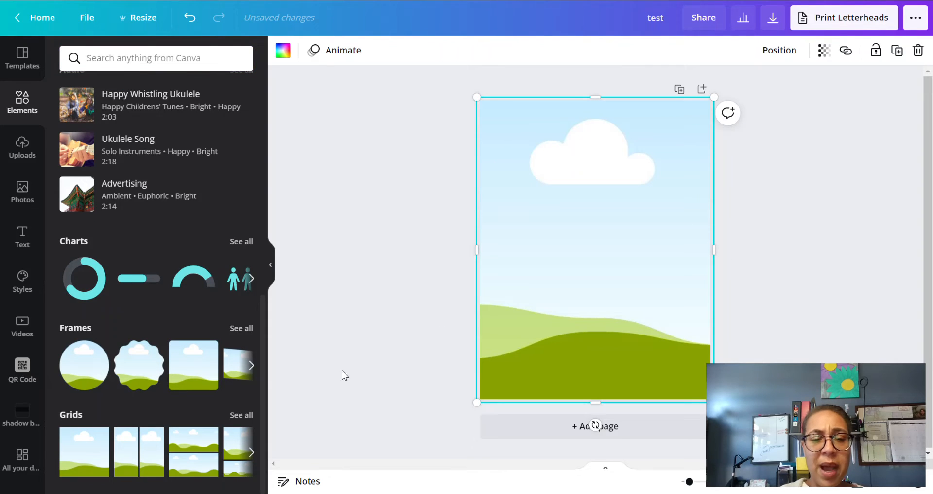
click(145, 458)
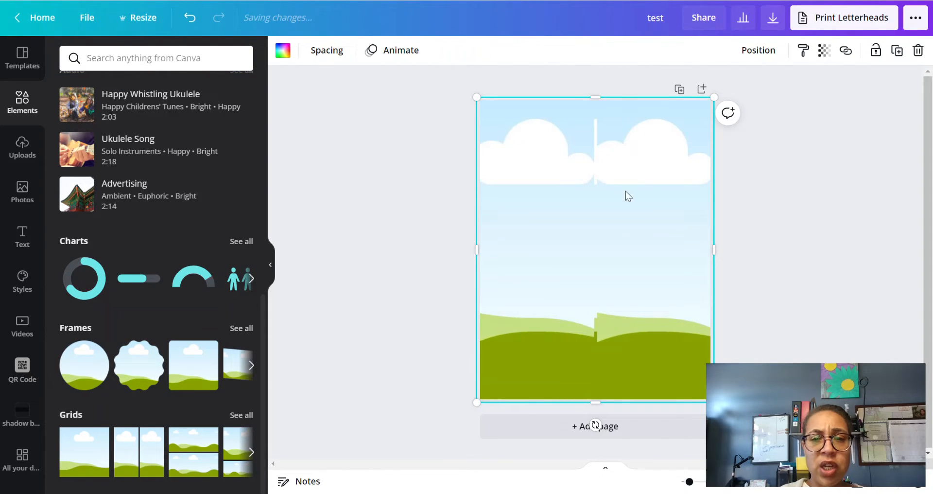
Step: Move the two-column grid toward the page's lower-left and delete both grids
drag(616, 184, 454, 279)
click(636, 217)
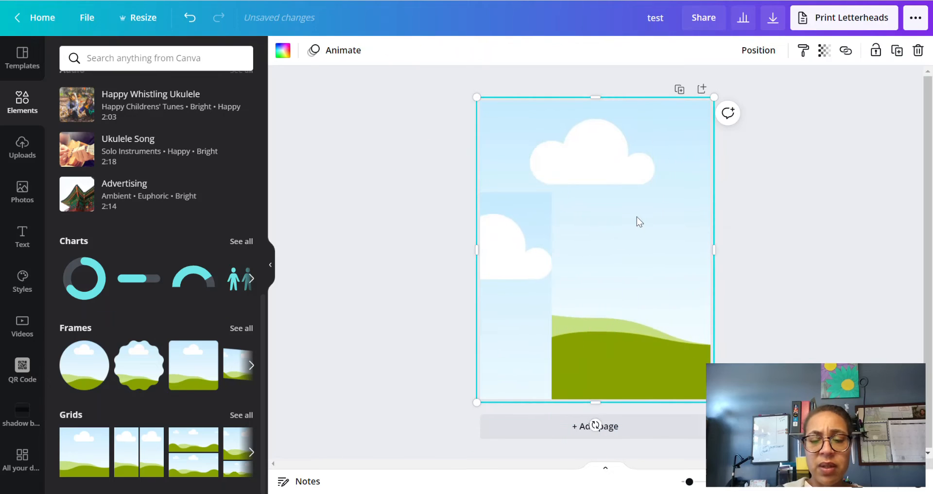
key(Delete)
click(542, 235)
key(Delete)
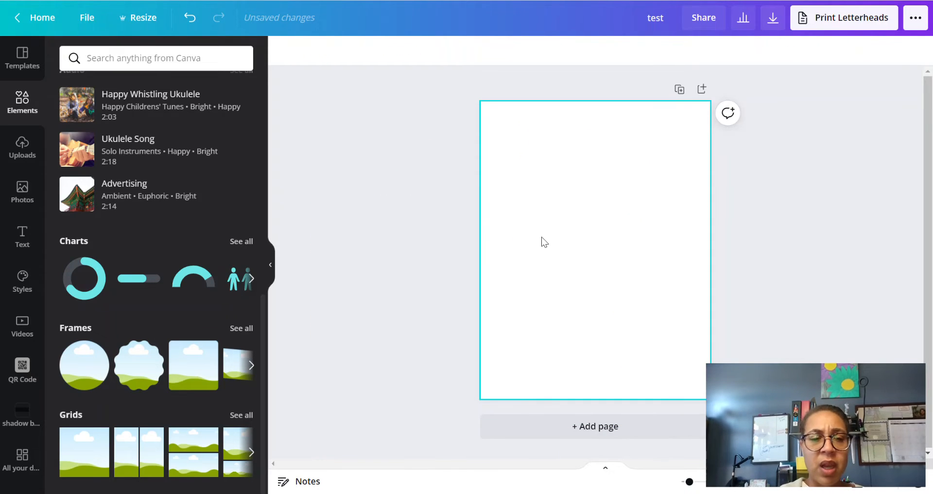
Step: Add the two-row grid, look through the full Grids collection and delete the grid from the page
click(211, 456)
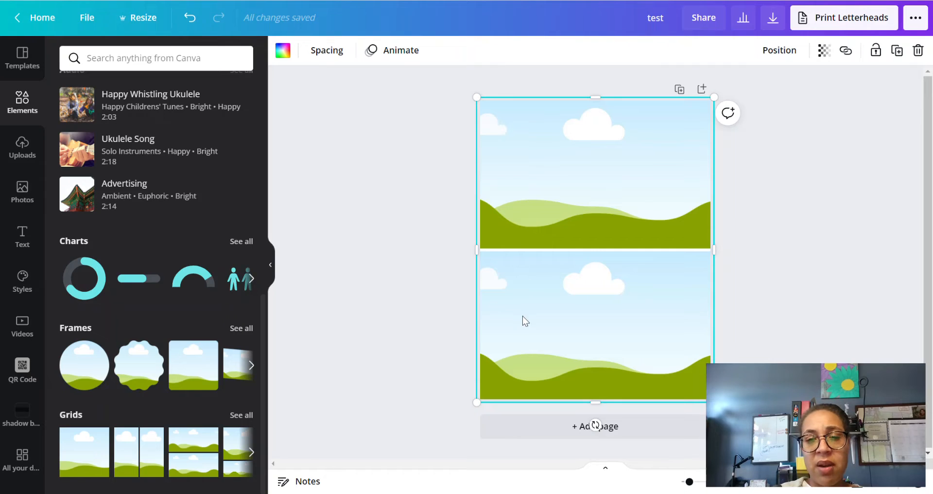
click(251, 452)
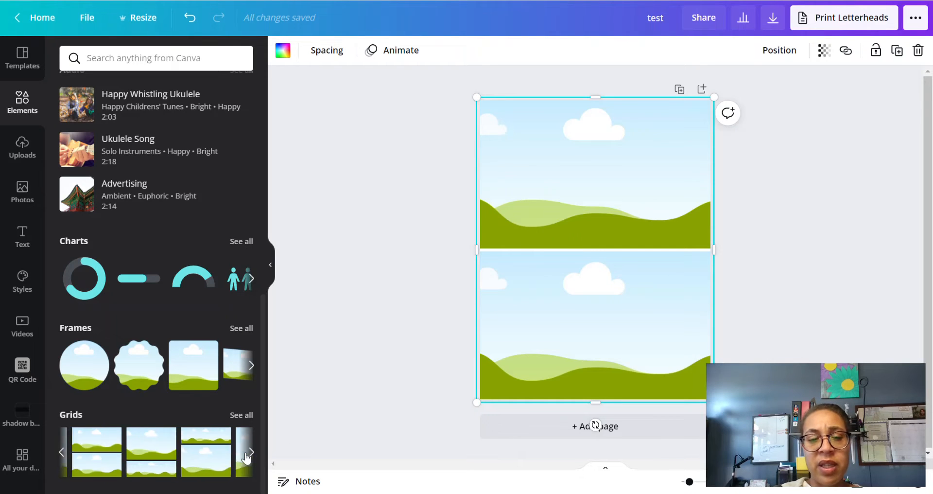
click(240, 416)
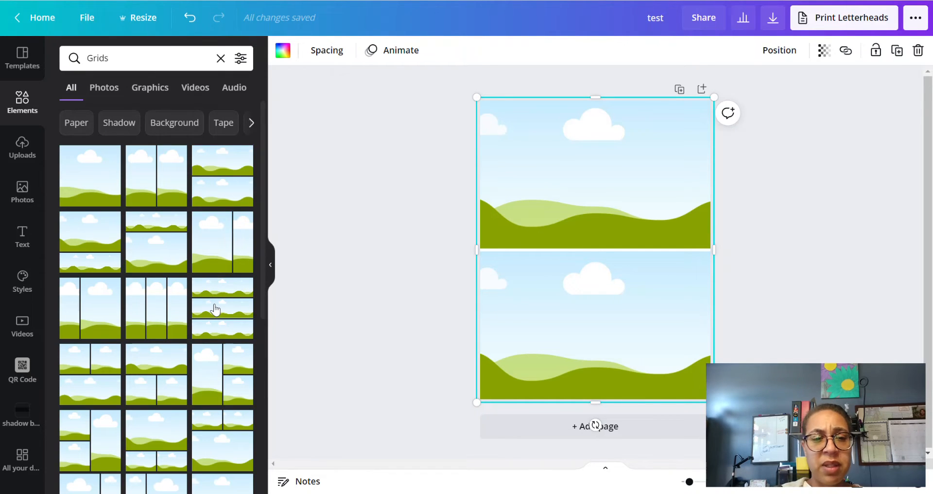
scroll(187, 266, down, 2)
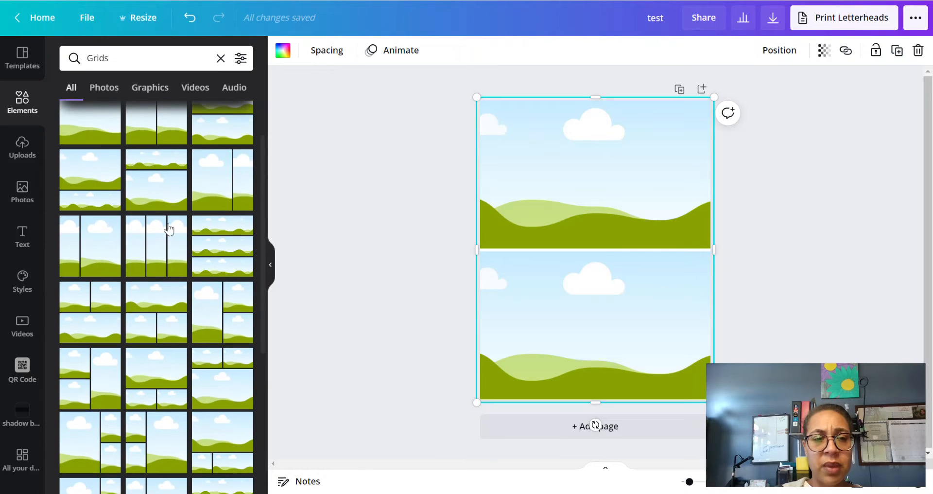
key(Delete)
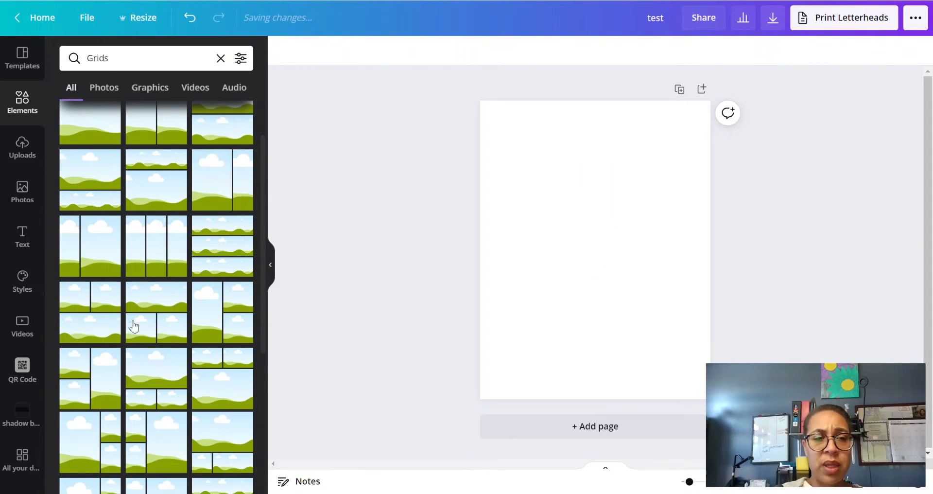
Step: Add the three-column grid and fill each column with the trending photo of the two men touching foreheads
click(174, 238)
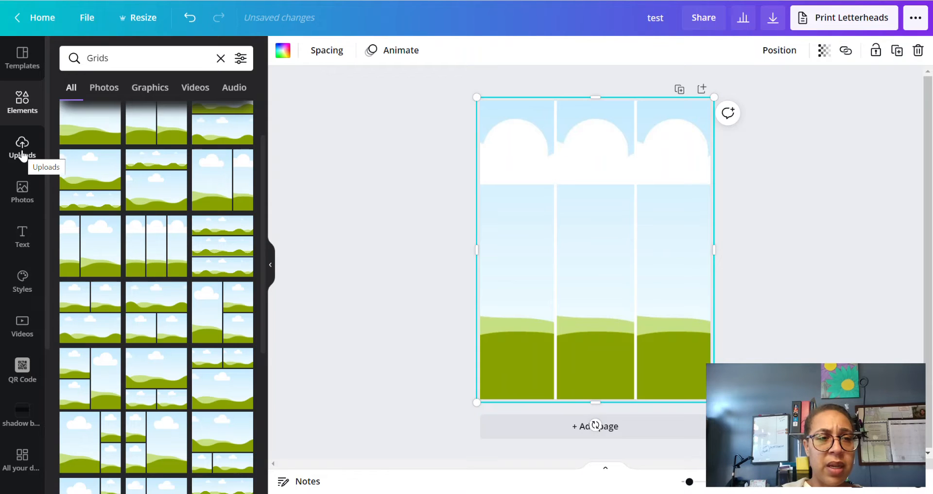
click(20, 197)
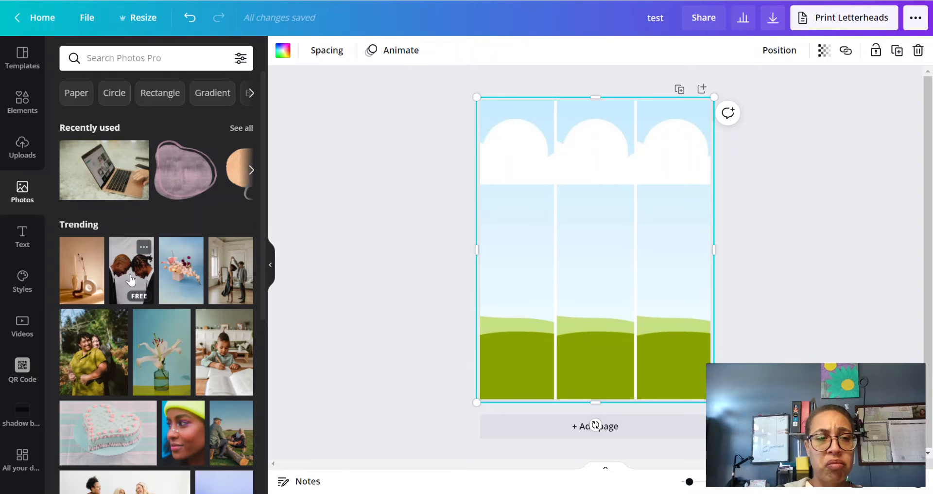
drag(130, 280, 539, 265)
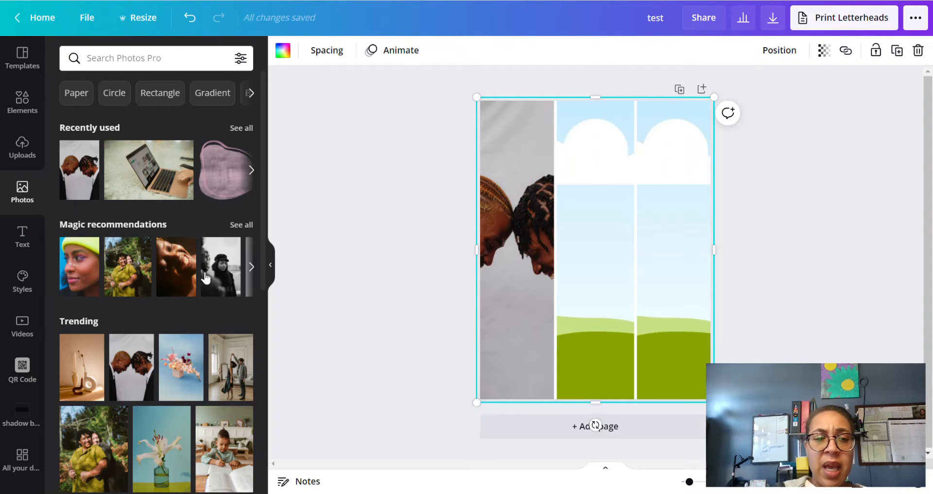
drag(135, 375, 595, 278)
drag(133, 384, 627, 241)
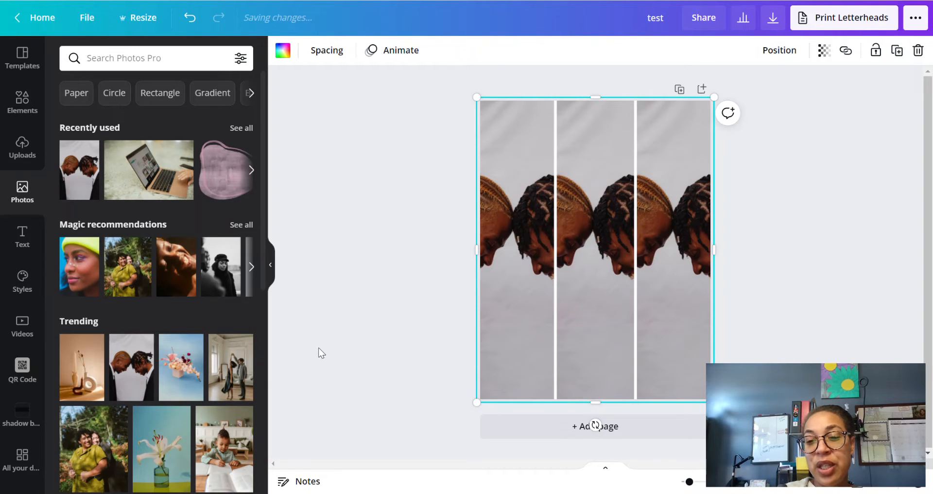
Step: Delete the photo from the grid's first column and remove the whole three-column grid
click(575, 294)
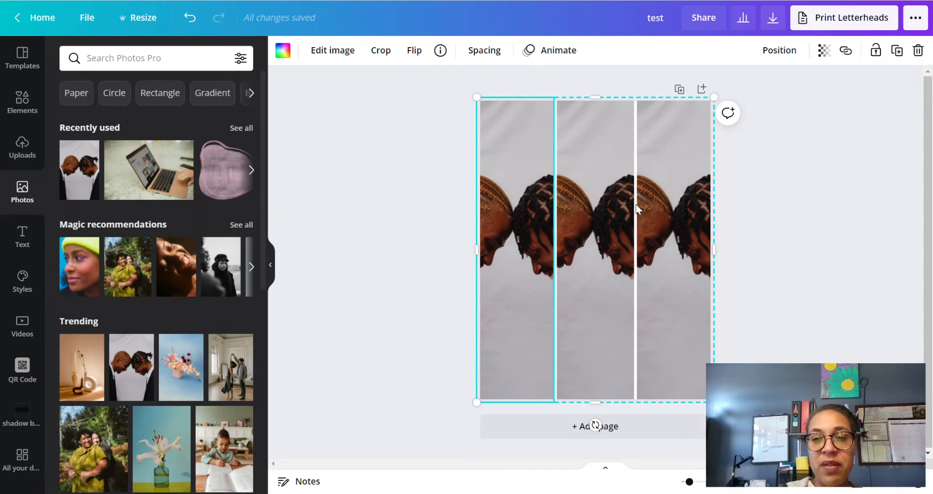
key(Delete)
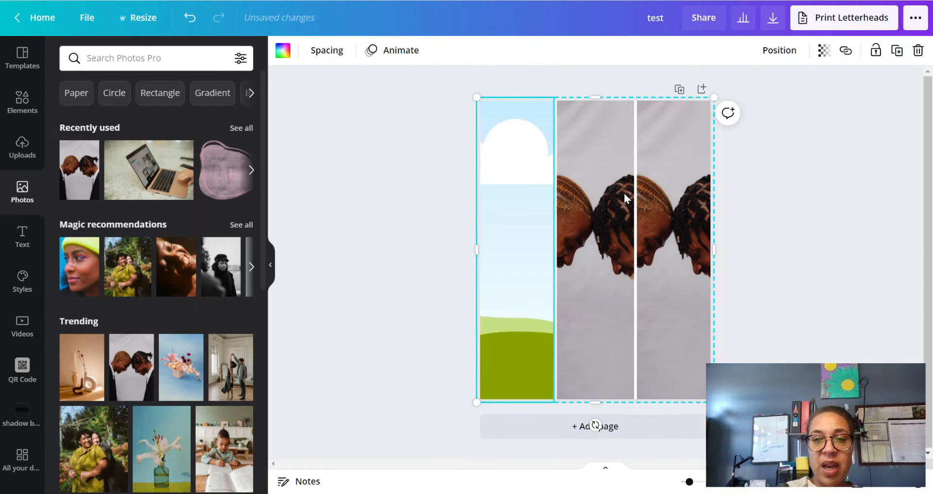
key(Delete)
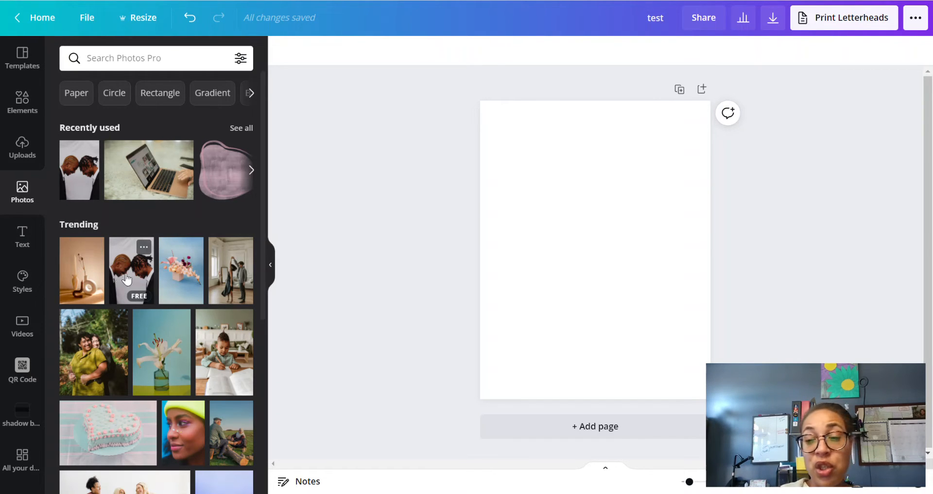
Step: Fill the page background with the photo of the two men touching foreheads and delete it
drag(126, 278, 502, 250)
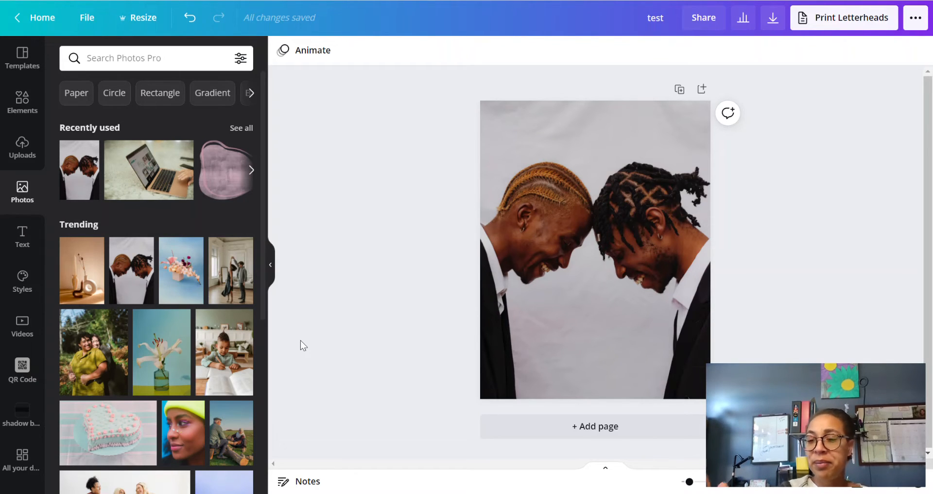
click(549, 265)
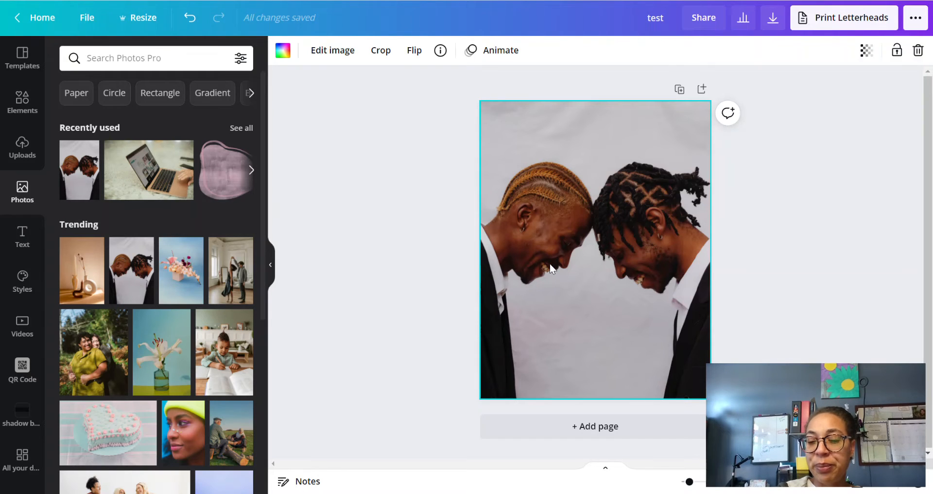
key(Delete)
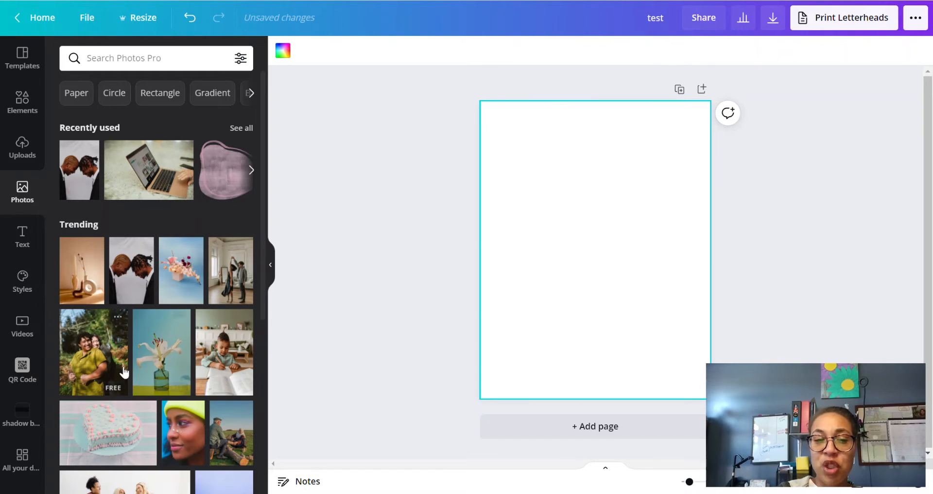
Step: Fill the page background with the white lily photo, replacing it with the writing child and finally the face in the yellow beanie
drag(149, 357, 498, 264)
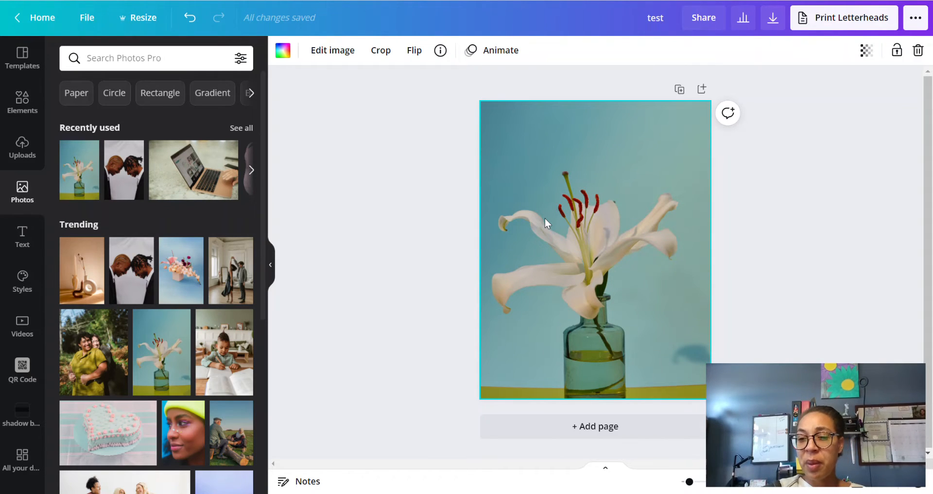
drag(208, 328, 524, 280)
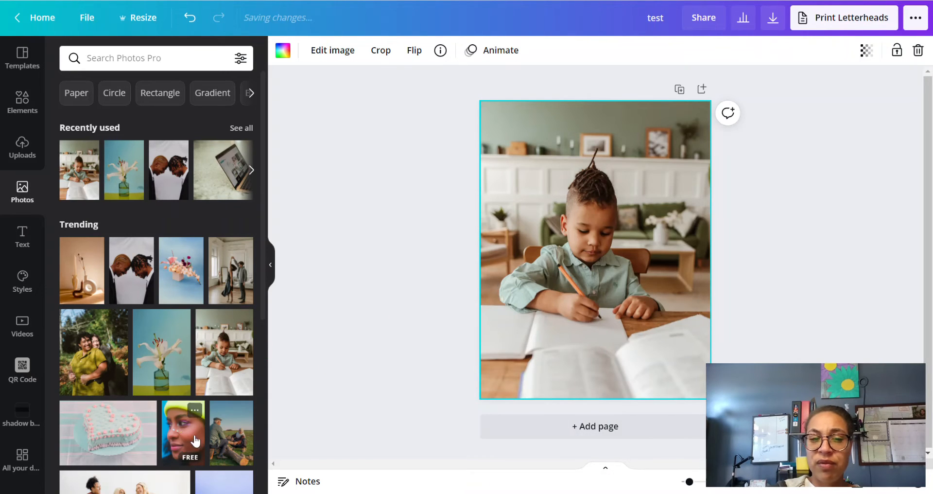
drag(183, 438, 487, 278)
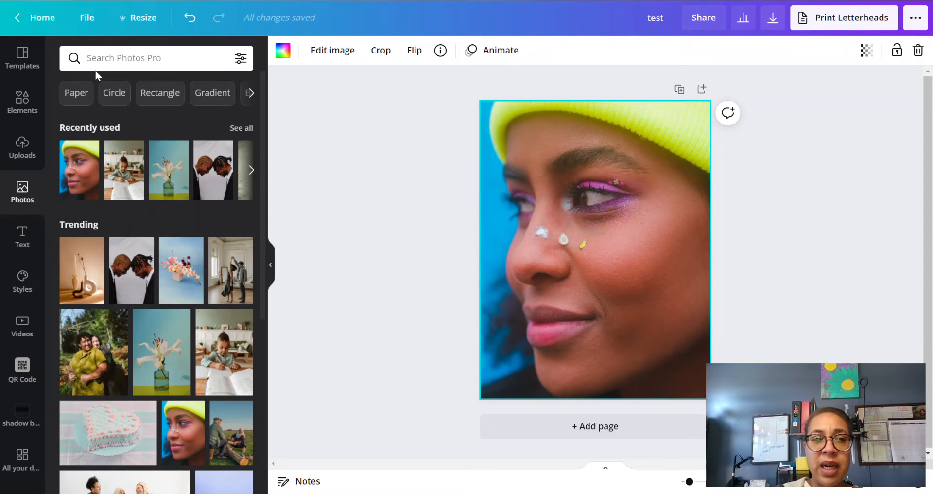
Step: Search the photo library for "girl in pink"
click(90, 58)
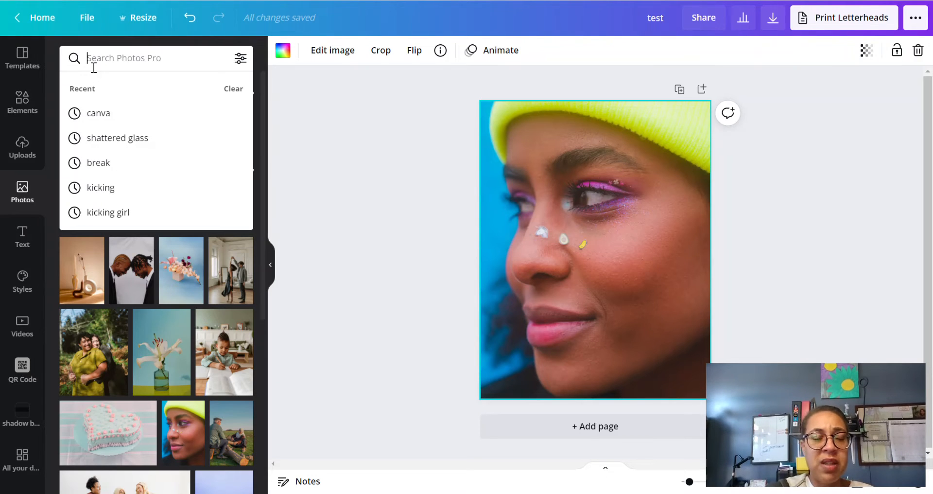
text(gir)
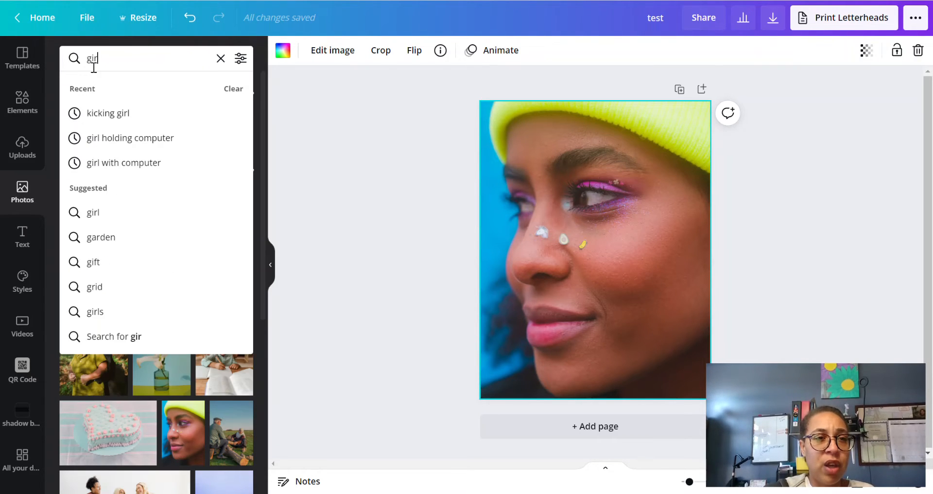
text(l in pink)
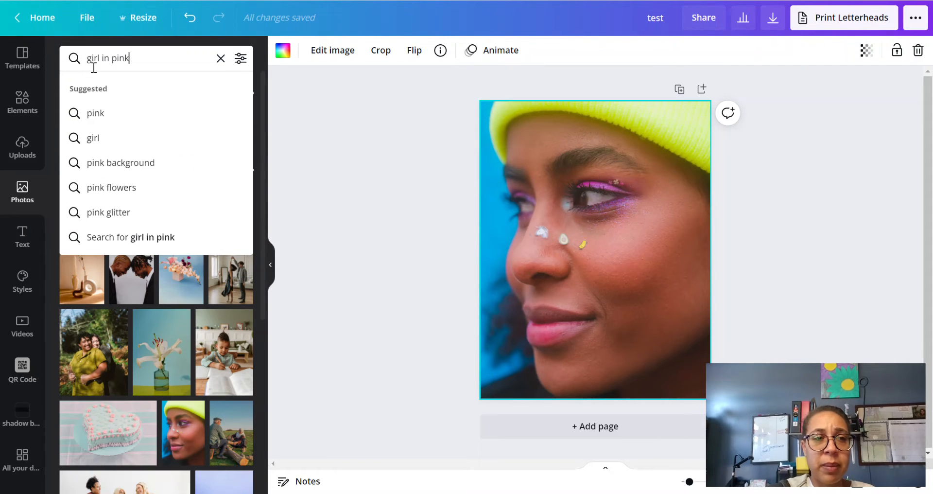
key(Return)
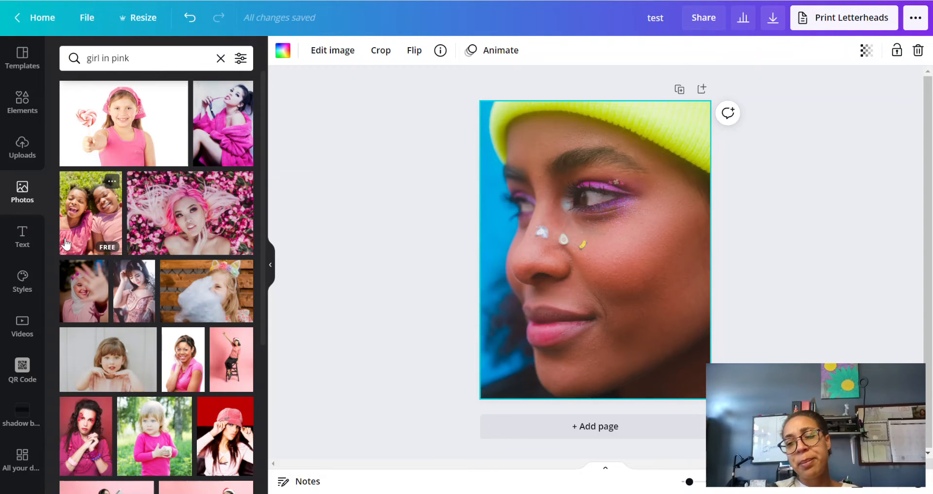
Step: Set the woman in the pink sweater holding a tablet as the background, and replace it with the woman in the pink shirt and dark jacket
scroll(128, 326, down, 4)
scroll(128, 325, down, 3)
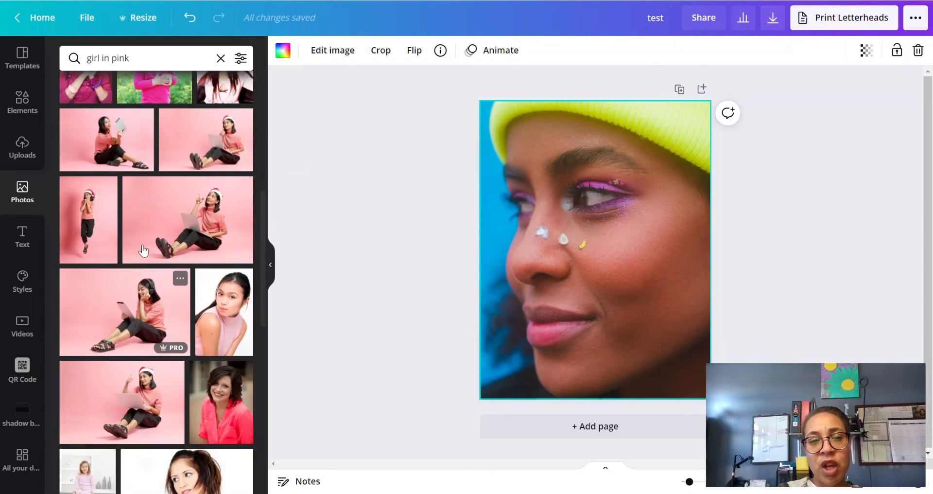
scroll(128, 300, down, 2)
scroll(129, 299, down, 5)
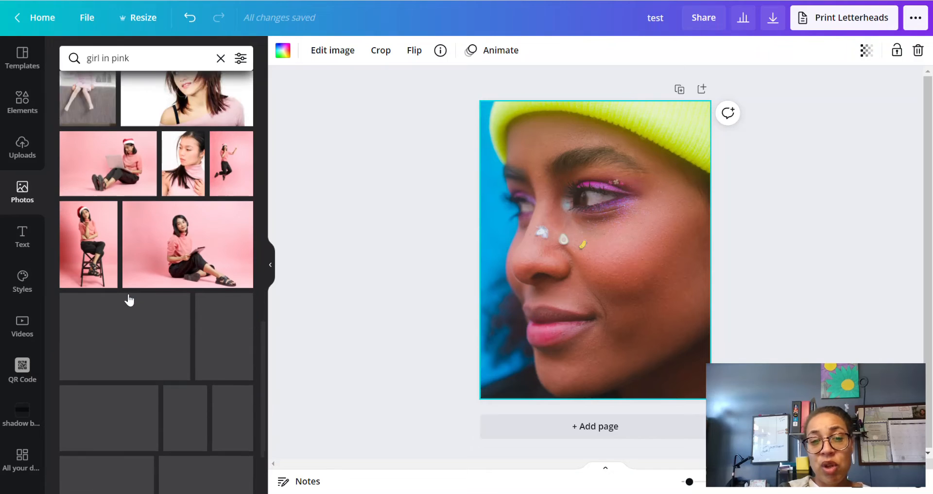
drag(116, 314, 498, 273)
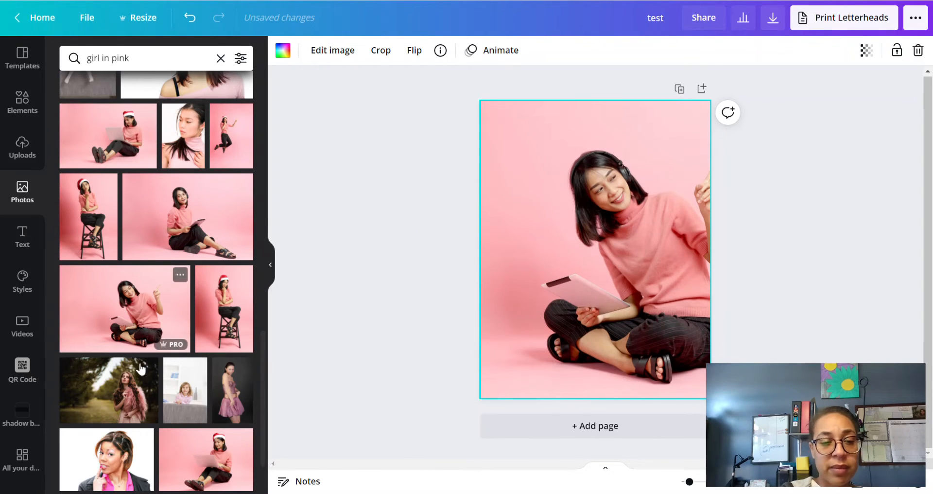
drag(80, 442, 496, 250)
Step: Look through more of the "girl in pink" photos and clear the search
scroll(193, 359, down, 3)
scroll(194, 358, down, 5)
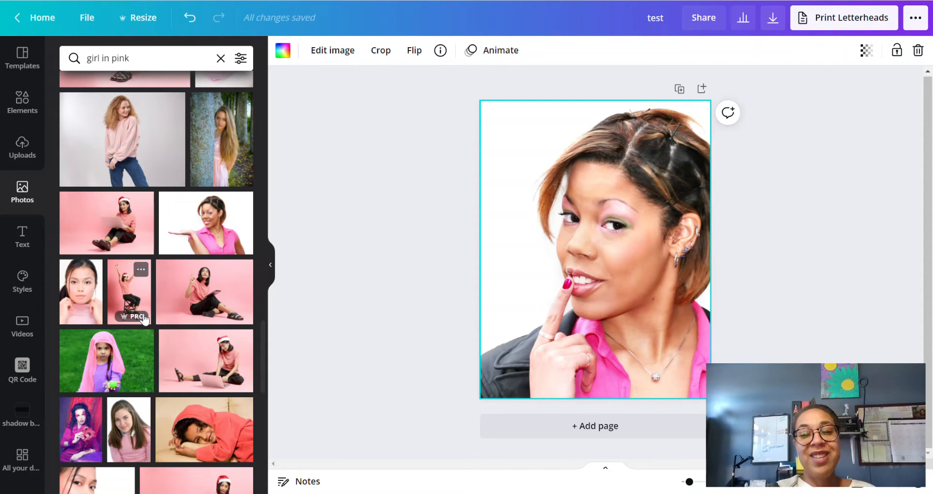
scroll(164, 240, up, 10)
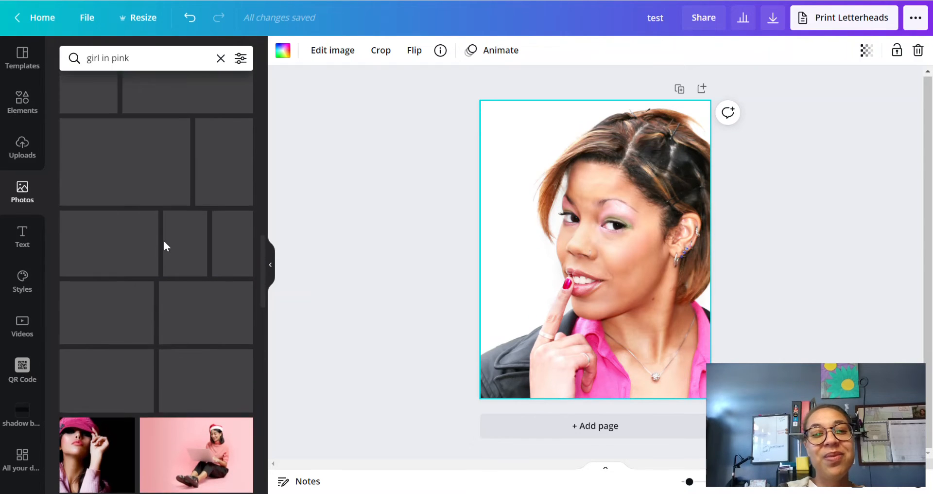
scroll(164, 240, up, 10)
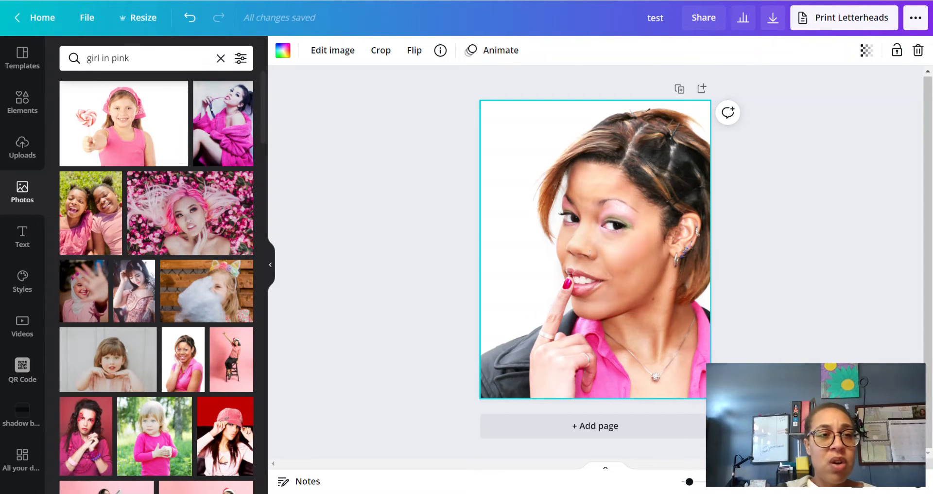
click(220, 59)
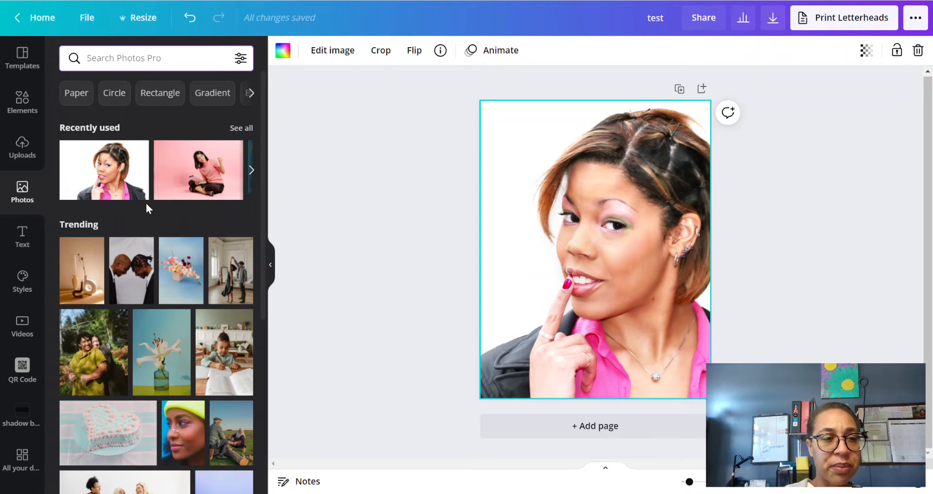
Step: Delete the background photo and add a heading, a subheading and a line of body text in the brand kit styles
click(22, 235)
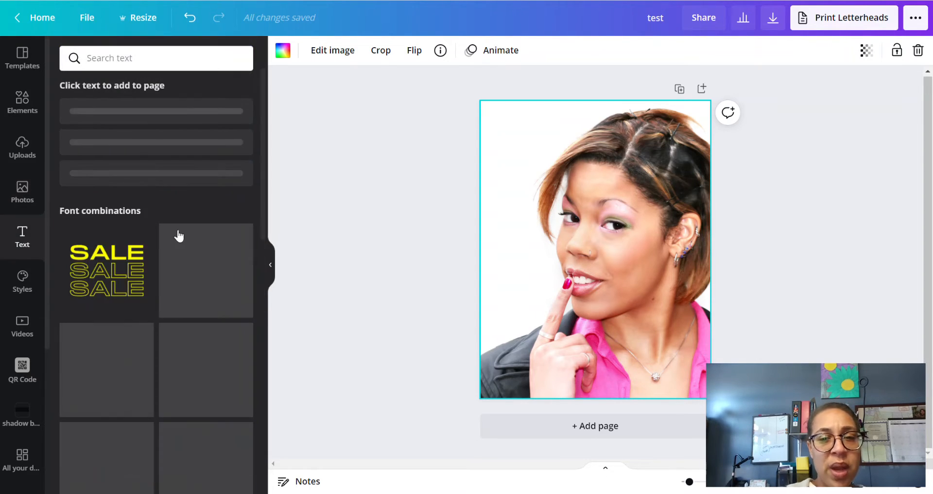
key(Delete)
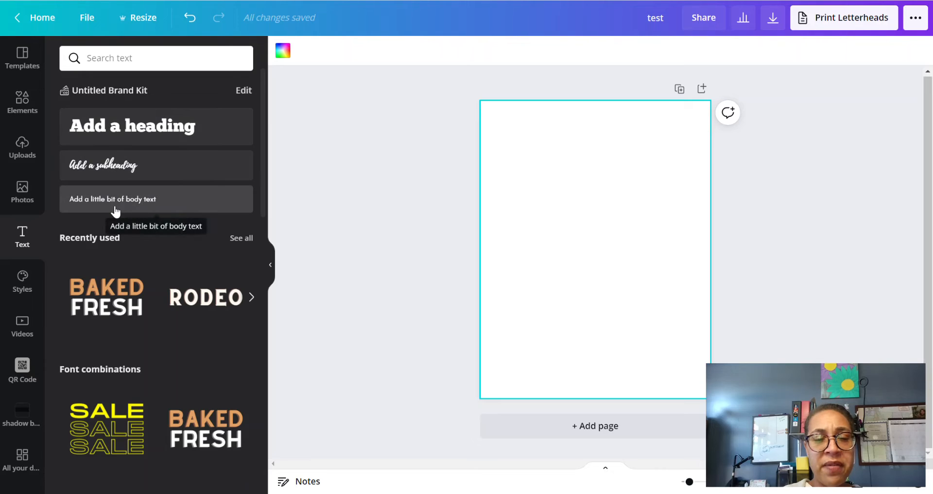
click(96, 128)
click(112, 175)
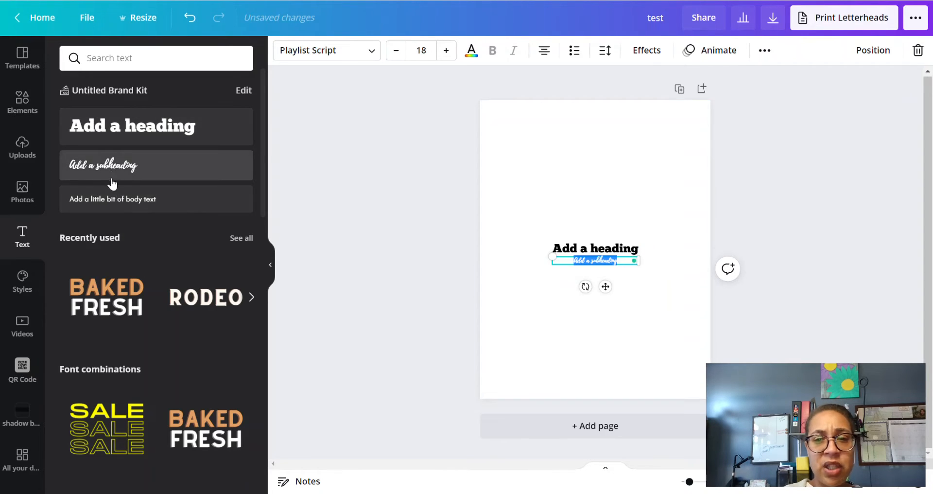
click(125, 214)
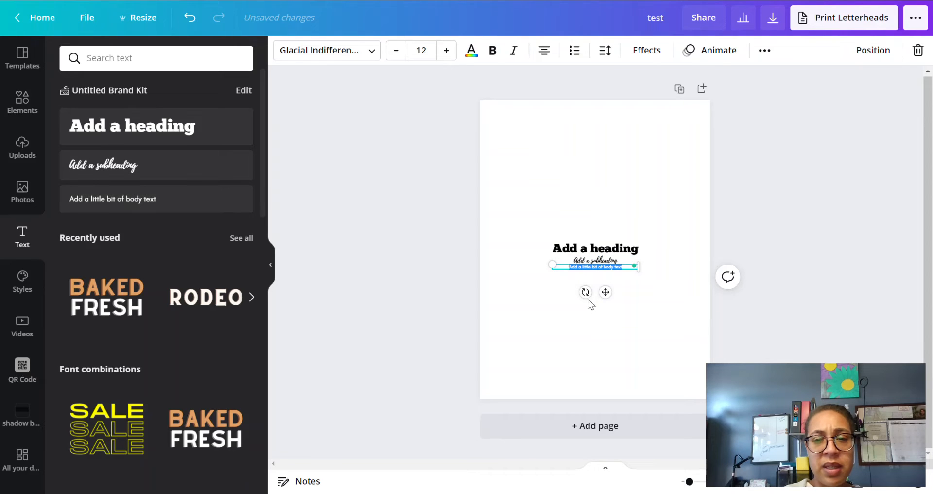
Step: Space the heading, subheading and body text apart vertically near the middle of the page
drag(605, 291, 605, 304)
drag(608, 266, 610, 226)
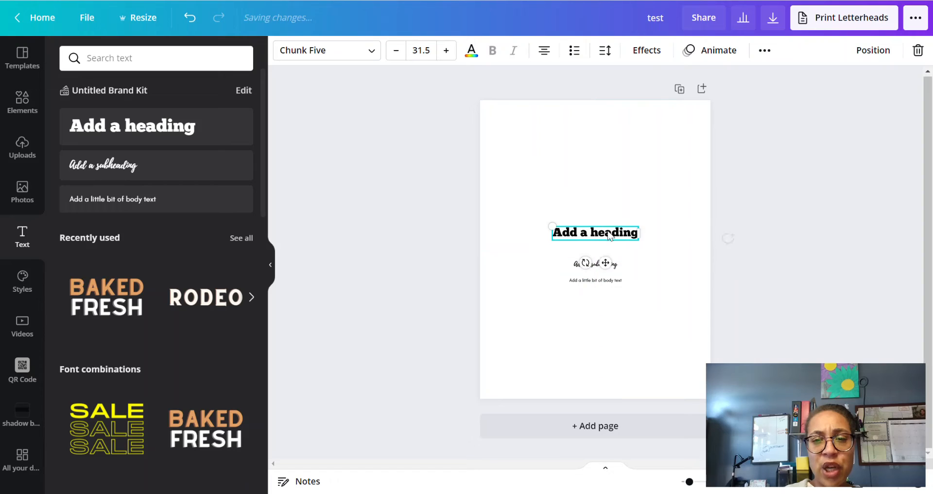
mouse_move(621, 268)
mouse_down()
mouse_move(620, 258)
mouse_move(620, 274)
mouse_up()
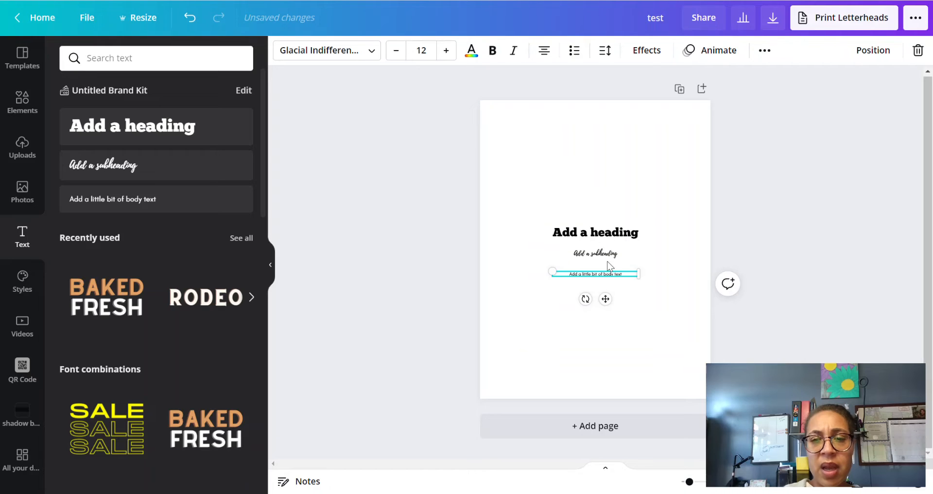
Step: Set the heading's font size to 39.5
click(596, 236)
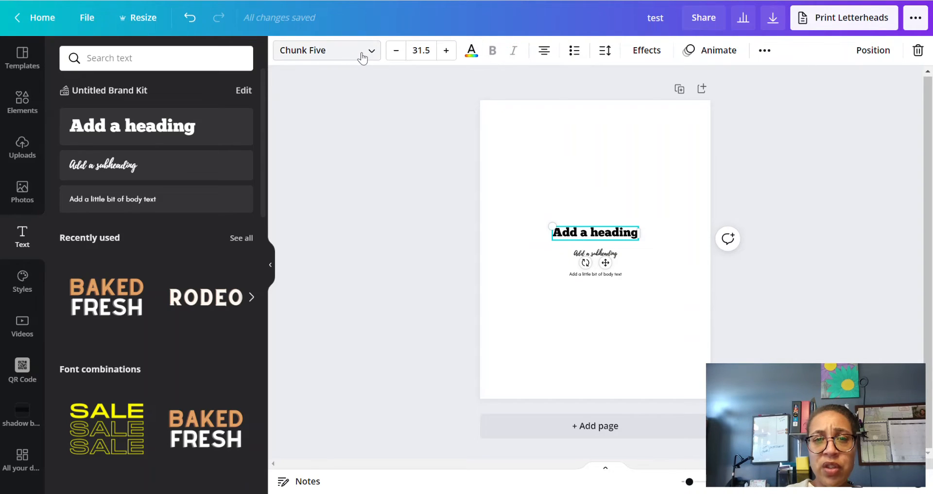
click(396, 51)
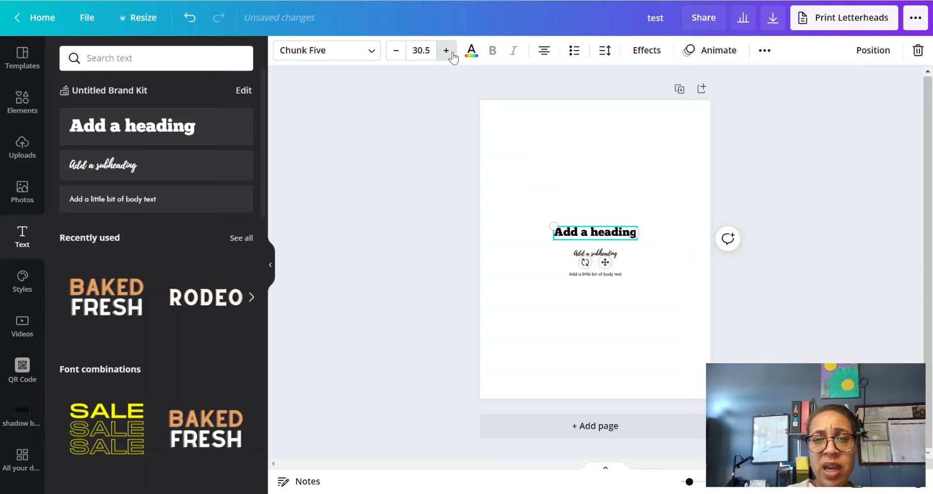
drag(451, 56, 451, 55)
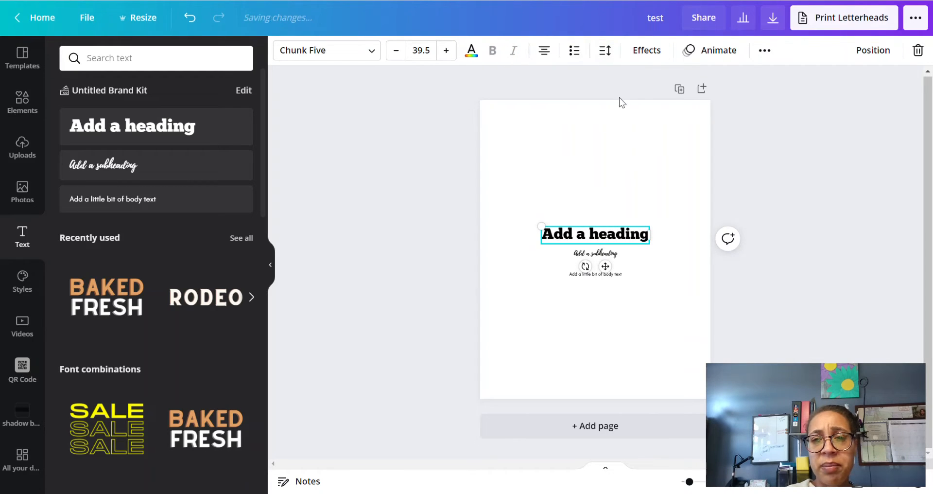
Step: Left-align the heading and cycle its list style through bulleted and numbered back to plain text
click(549, 57)
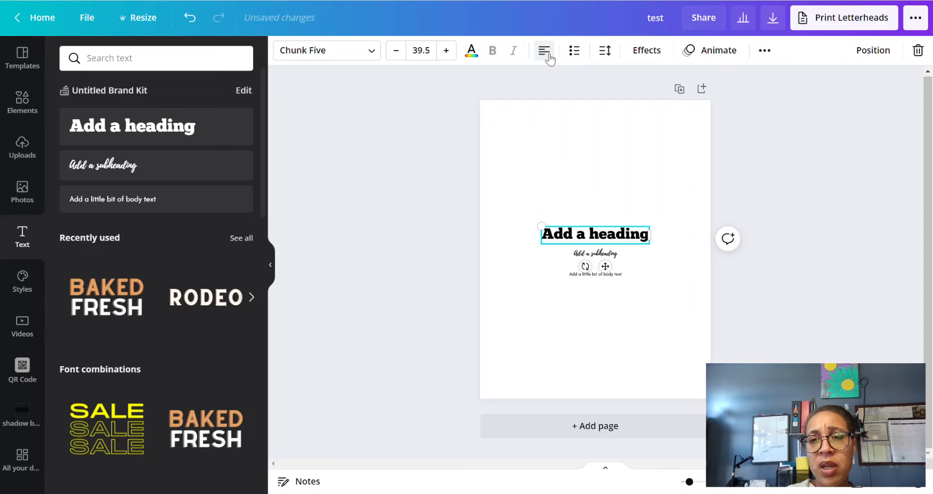
click(573, 55)
click(574, 54)
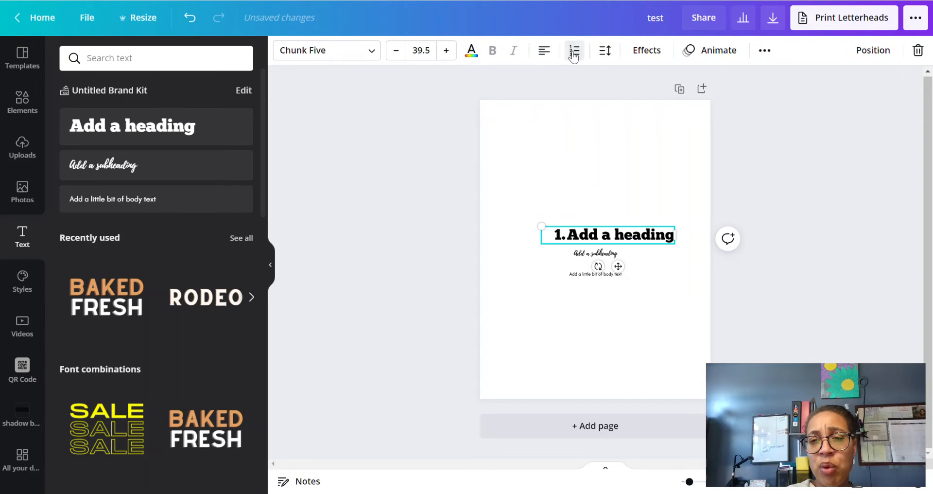
click(573, 54)
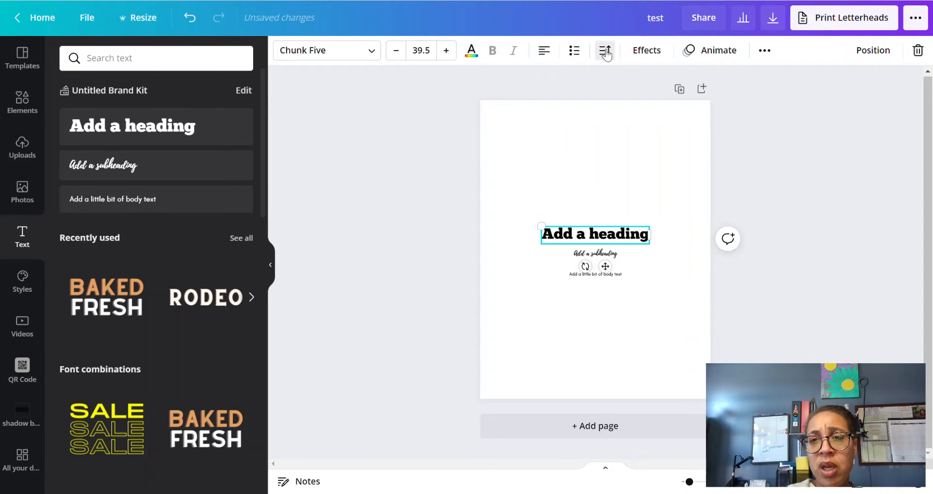
Step: Set the heading's letter spacing to 98 and its line spacing to 1.17
click(605, 51)
drag(698, 93, 709, 119)
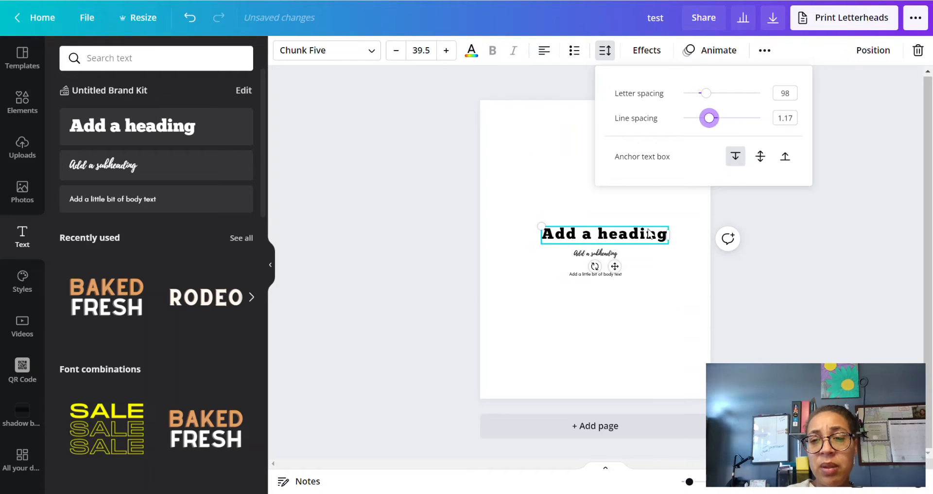
click(668, 239)
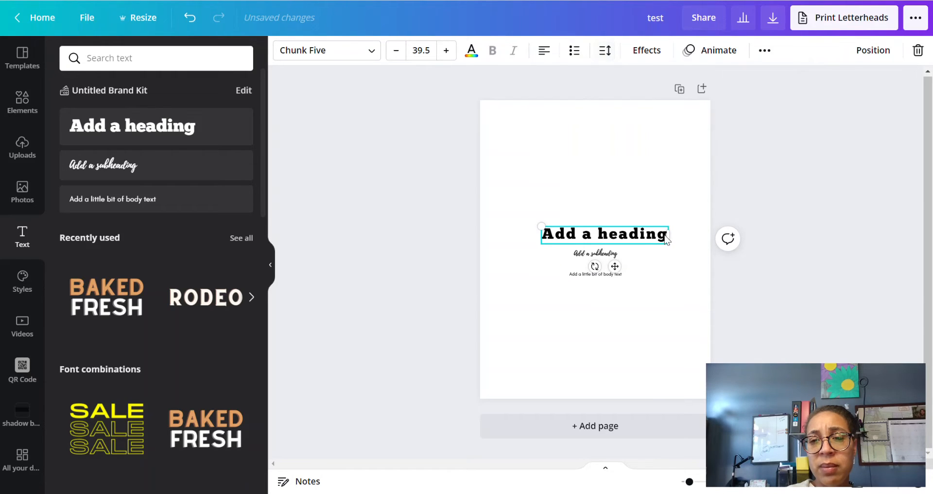
Step: Narrow the heading's text box so its text wraps onto two lines
double_click(666, 240)
click(659, 234)
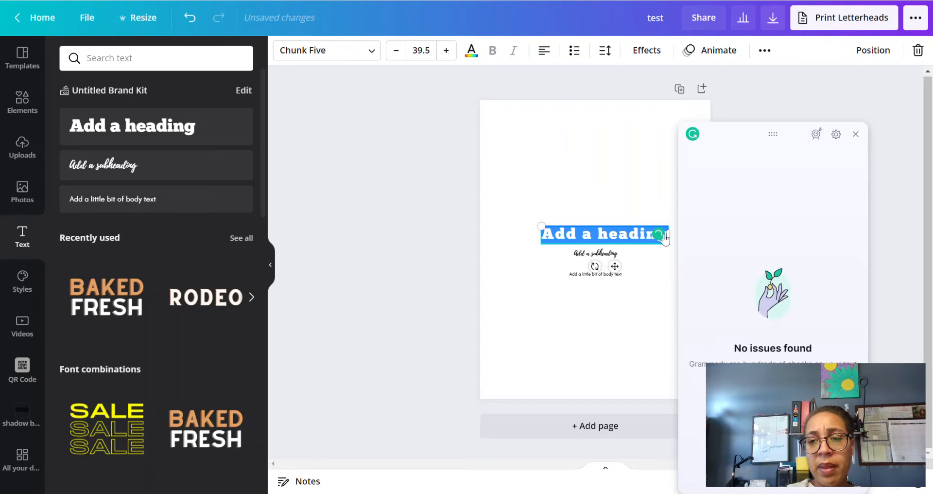
click(857, 135)
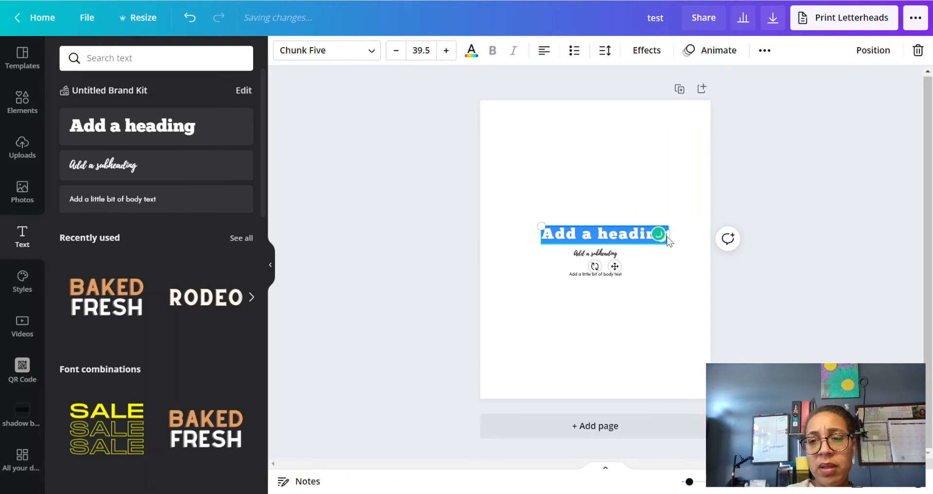
drag(670, 234, 634, 234)
Step: Increase the heading's line spacing to 2.09, and reduce it to 0.87
click(605, 52)
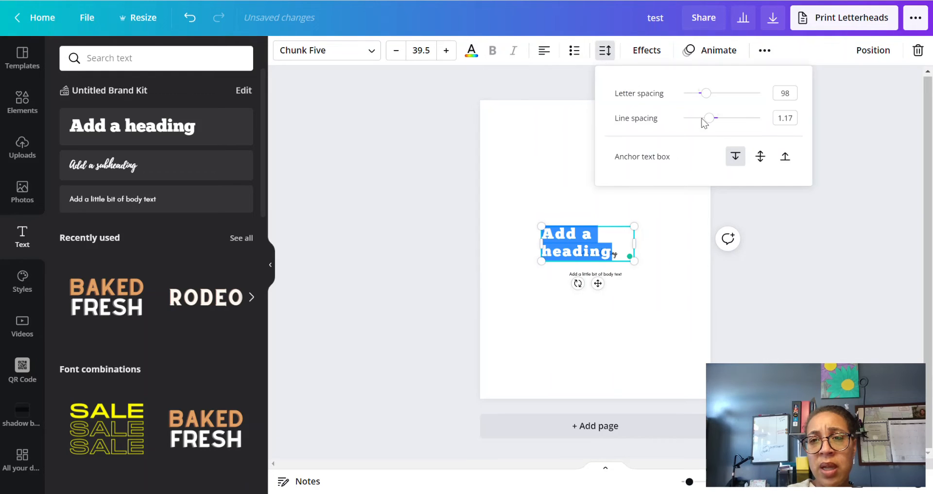
drag(710, 118, 746, 118)
click(544, 169)
click(570, 240)
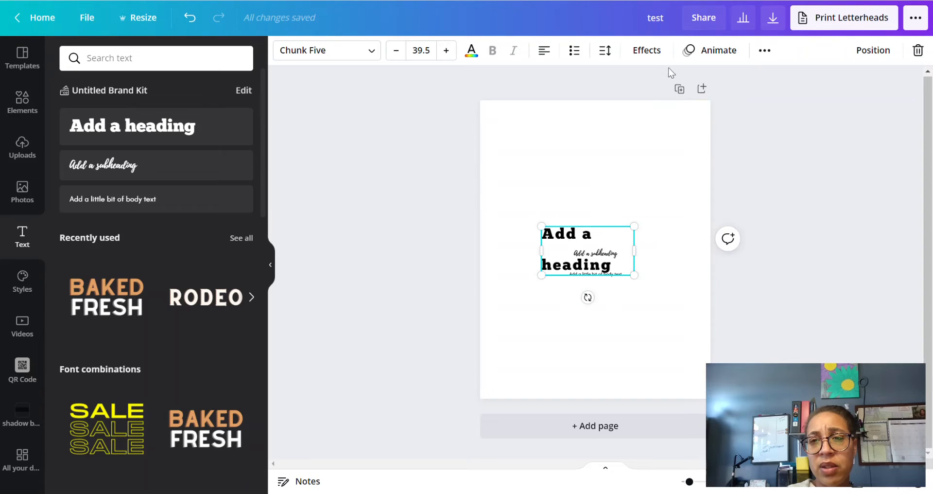
click(605, 50)
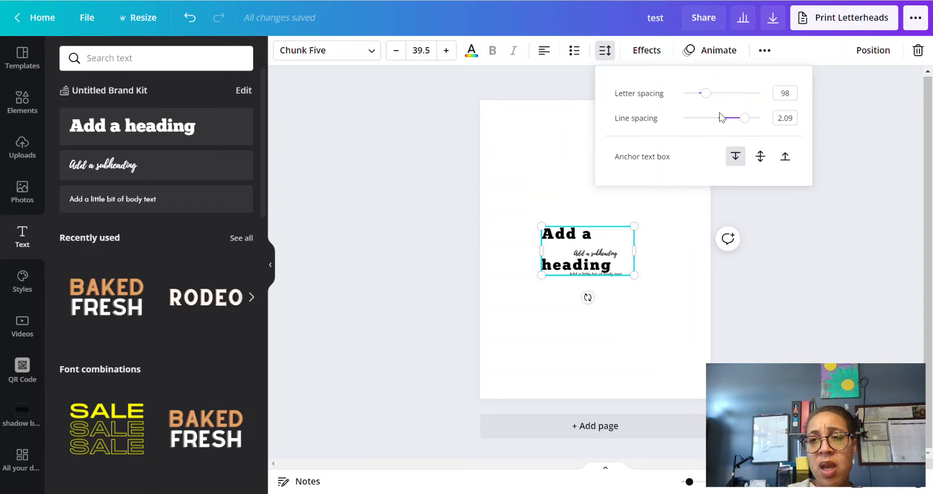
drag(742, 125, 699, 129)
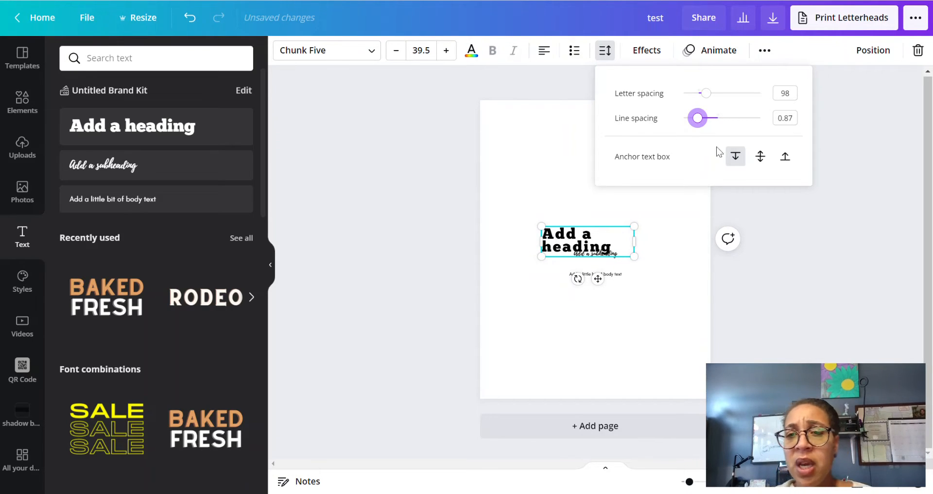
Step: Move the two-line heading up so it sits clear above the subheading
drag(572, 246, 560, 208)
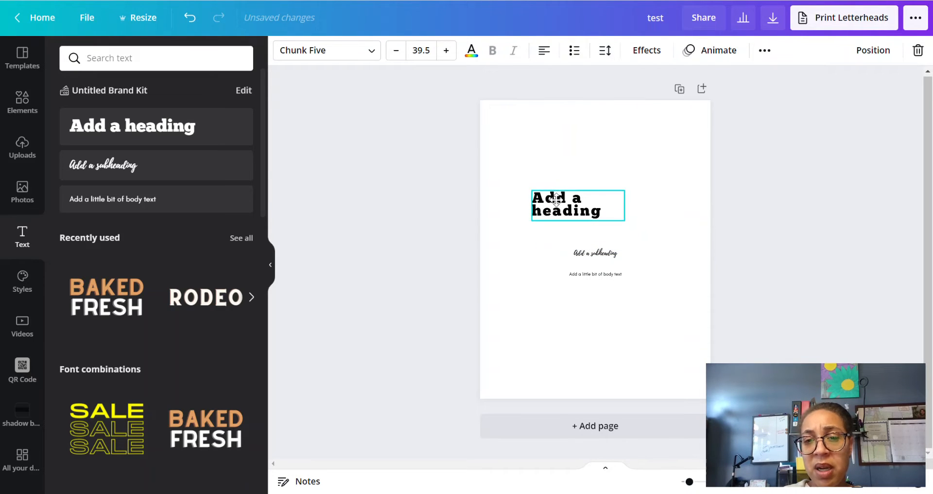
double_click(549, 205)
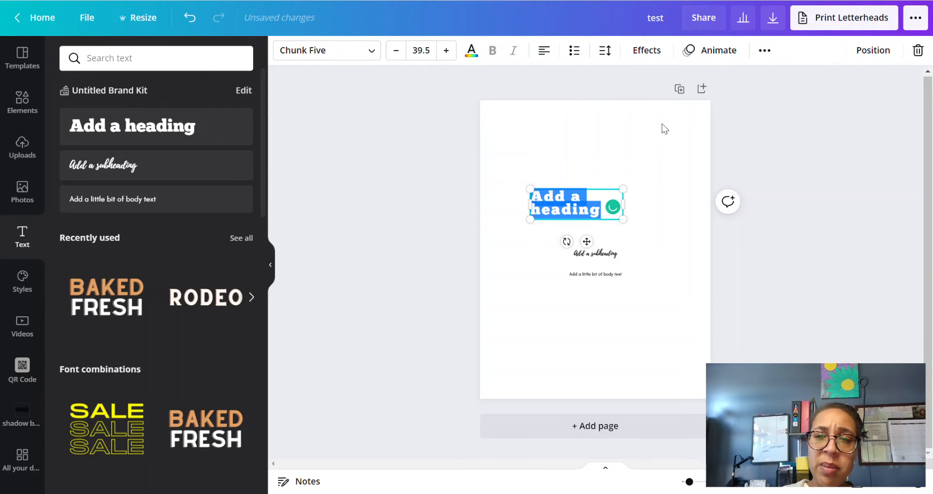
click(623, 142)
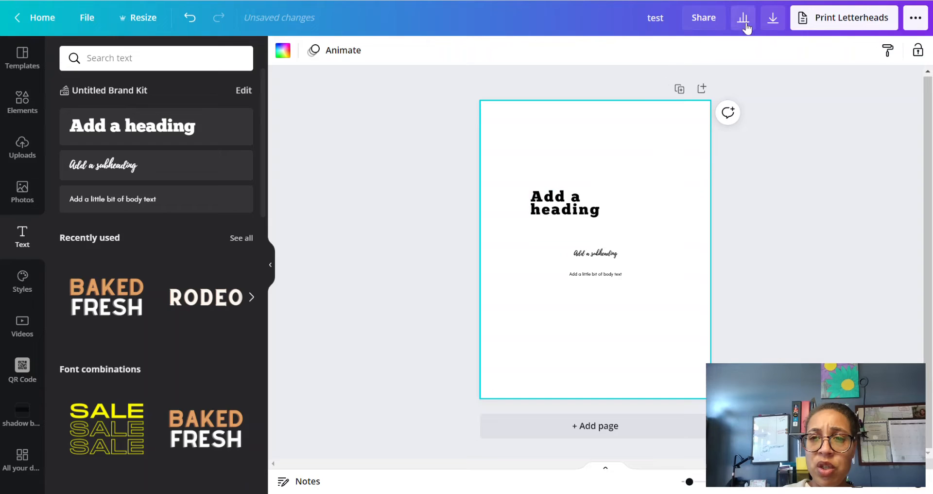
Step: Review the heading's additional formatting options and its text box anchor settings
click(570, 197)
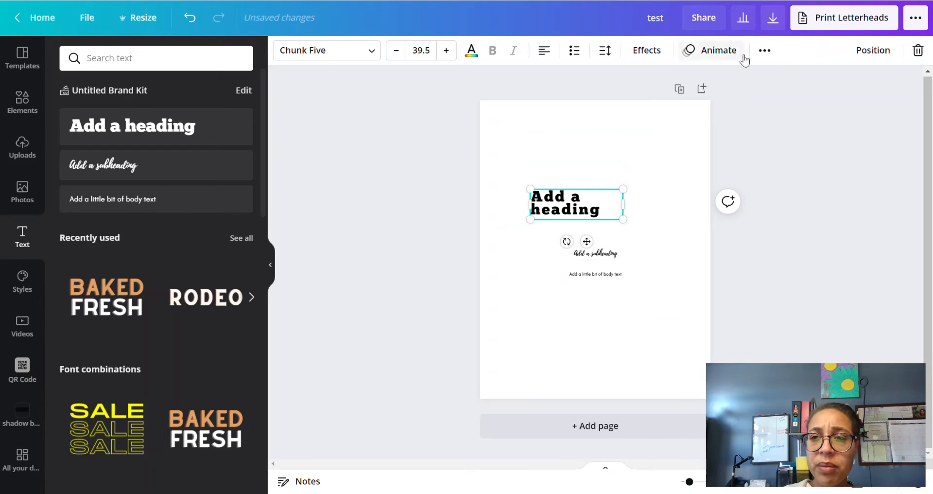
click(765, 50)
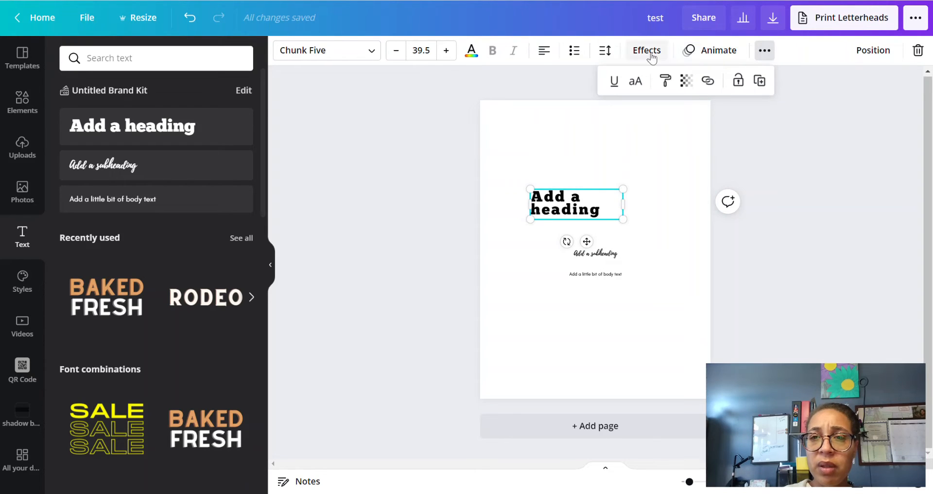
click(605, 50)
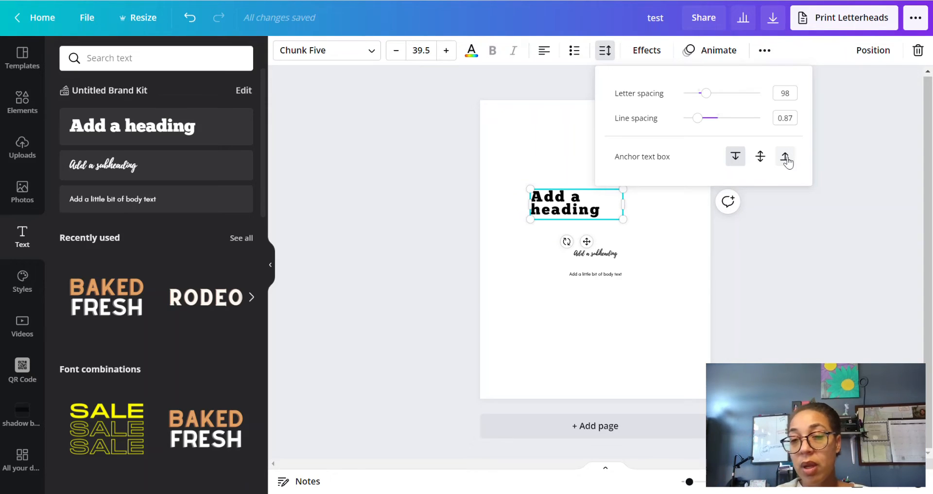
click(675, 228)
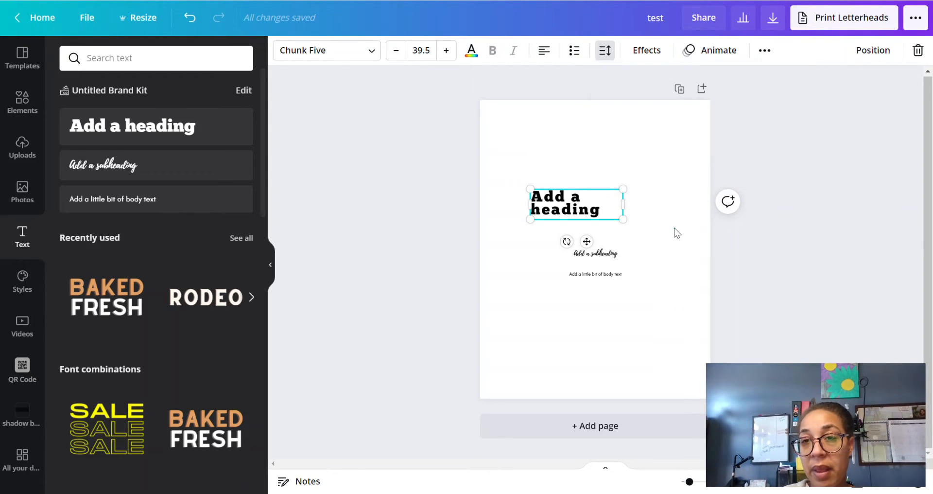
Step: Apply the Shadow effect to the heading with a blur of 41
click(575, 212)
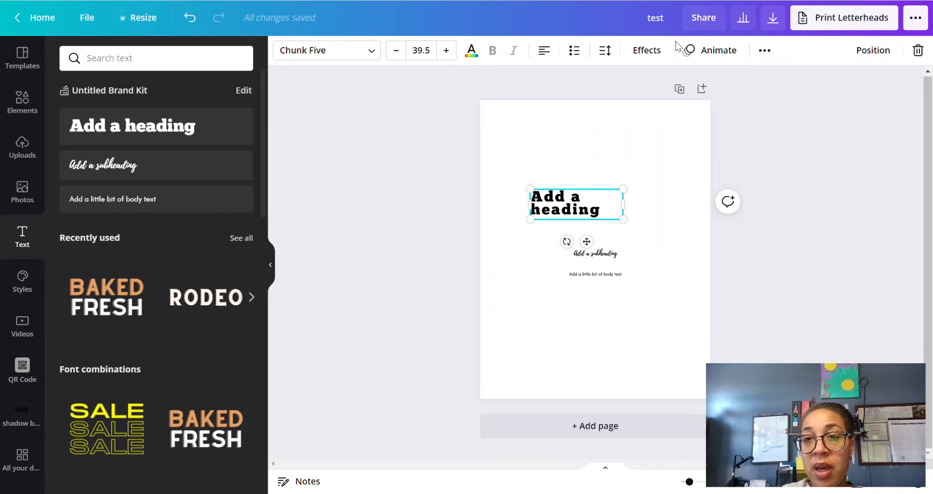
click(652, 55)
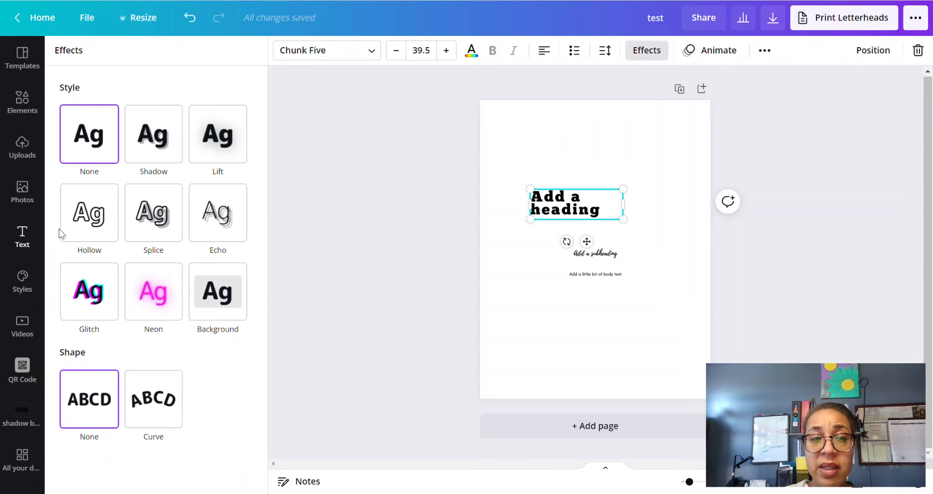
click(170, 155)
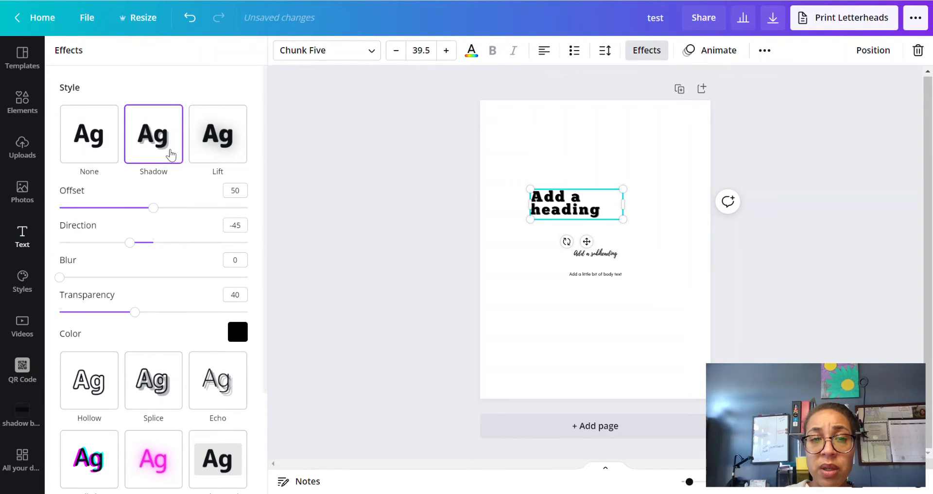
drag(60, 278, 137, 307)
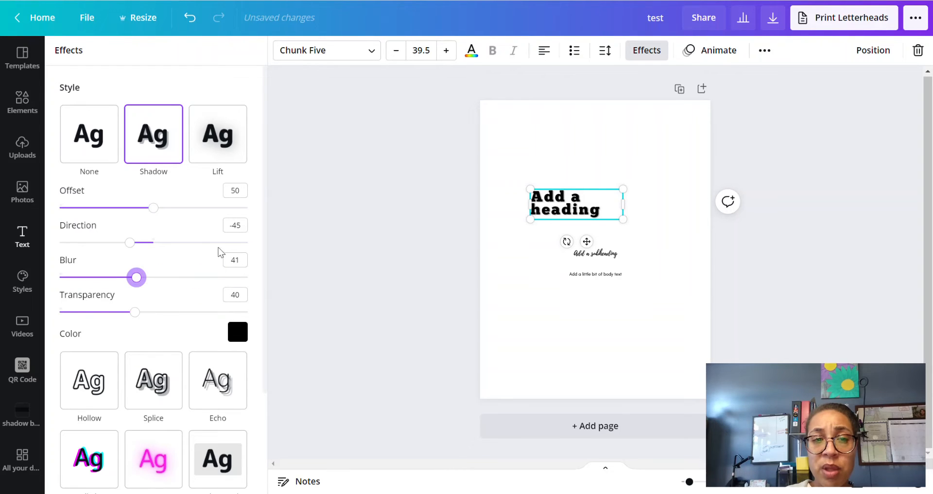
Step: Try the Lift, Hollow and Splice effects on the heading, and apply Echo
click(223, 130)
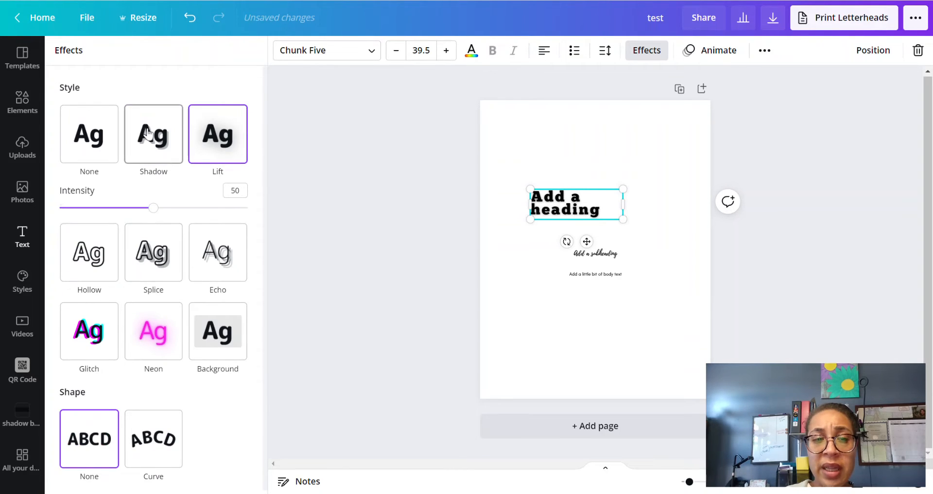
click(104, 259)
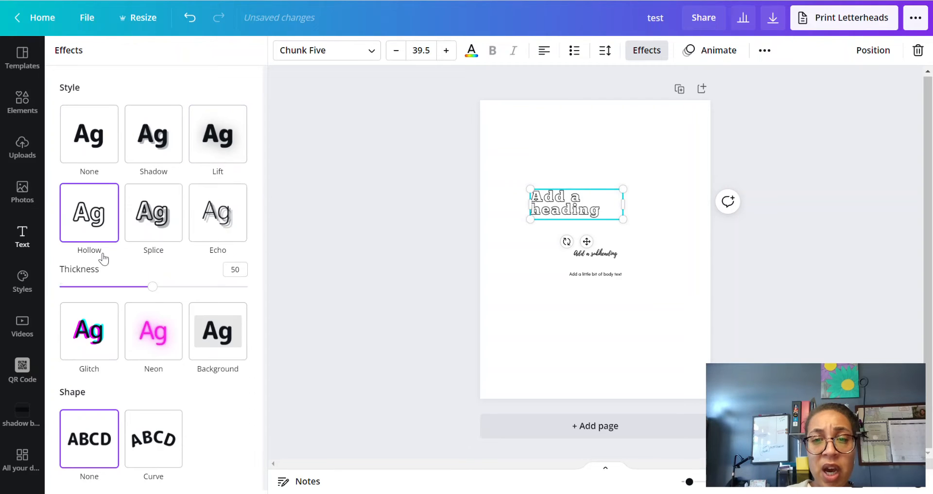
click(154, 218)
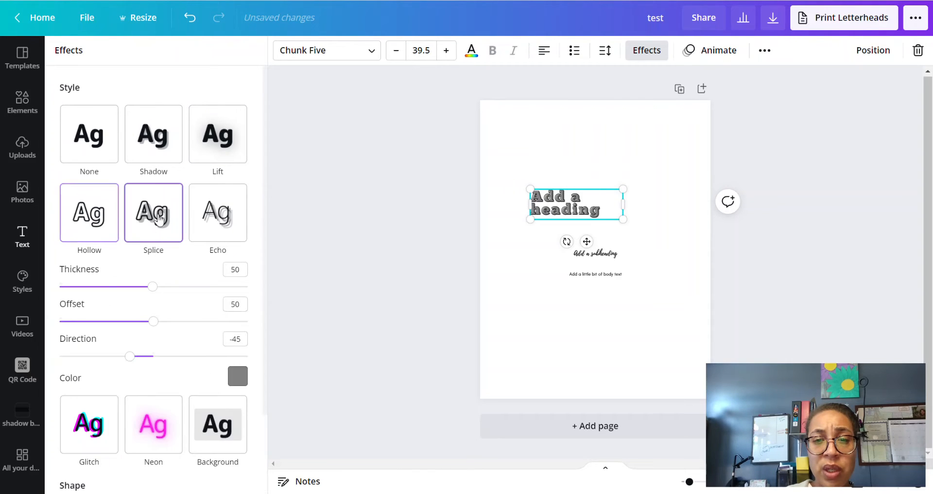
click(221, 216)
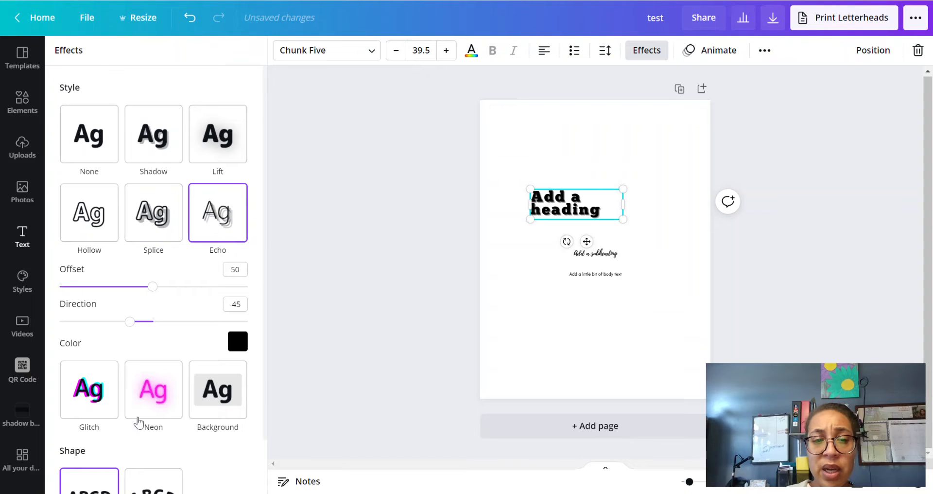
Step: Try the Glitch and Neon effects on the heading, and apply the Background effect
click(93, 410)
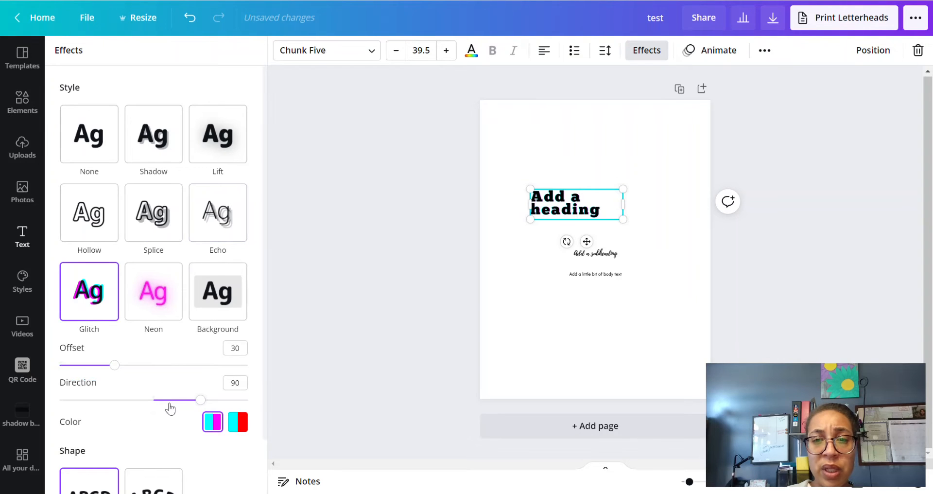
click(130, 301)
click(229, 306)
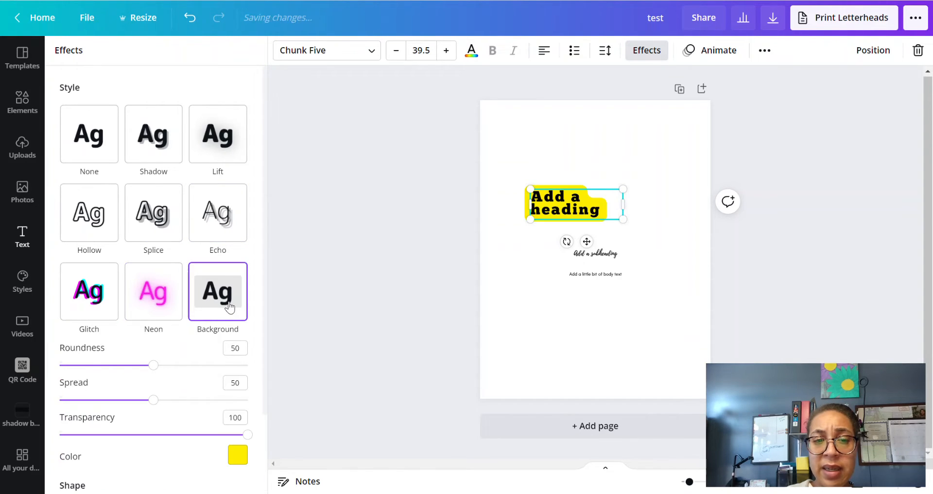
Step: Apply the Curve shape to the heading and review its curve setting
scroll(223, 293, down, 2)
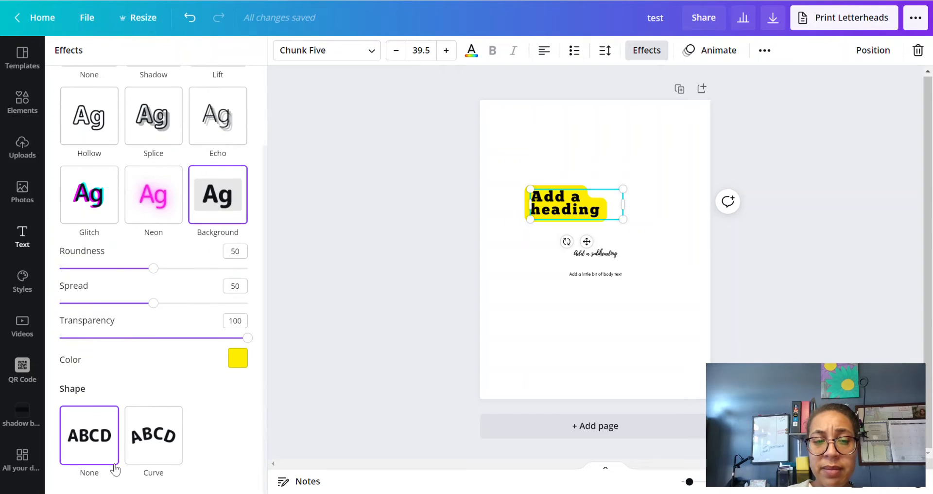
click(161, 445)
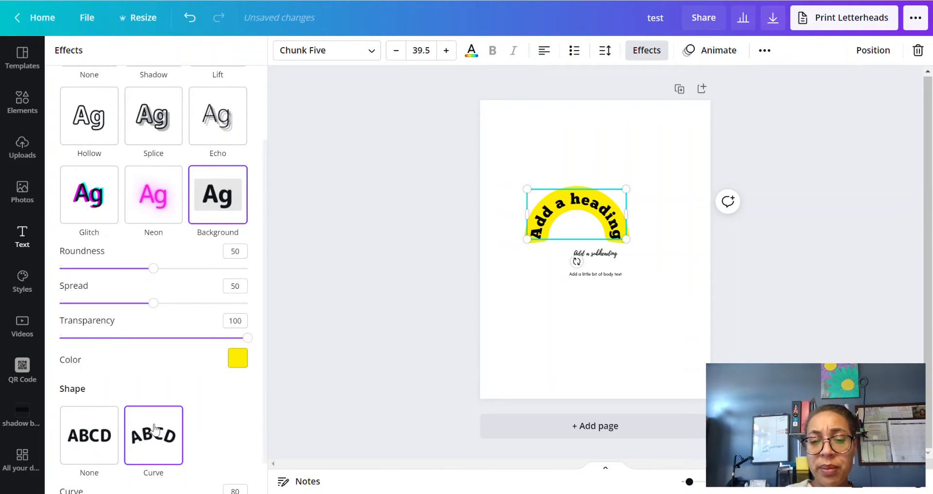
scroll(152, 427, down, 1)
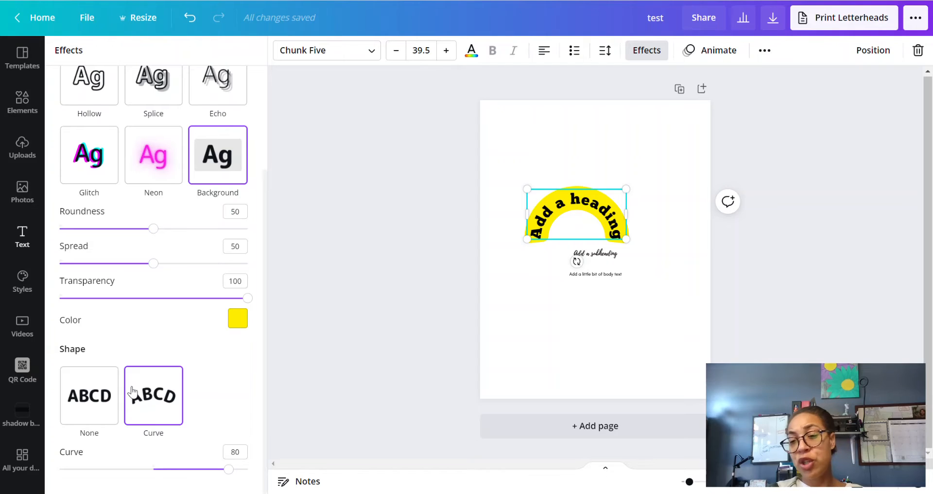
scroll(137, 388, up, 4)
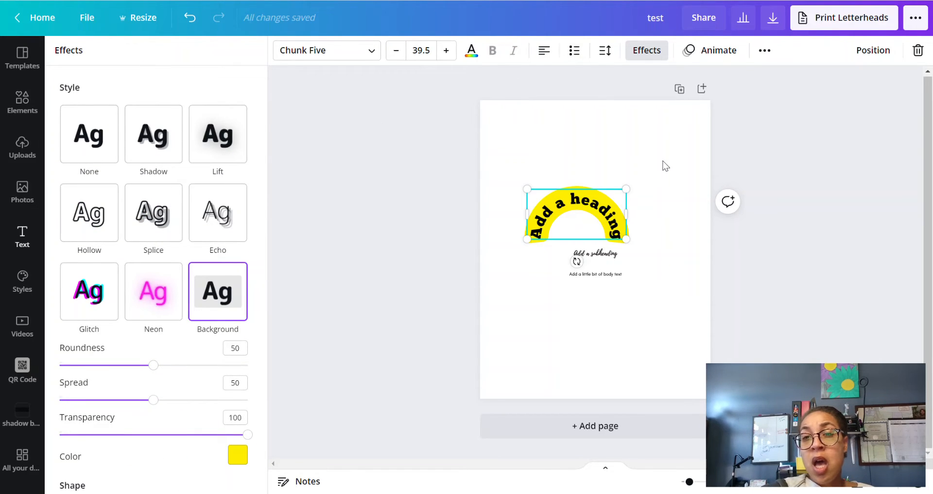
Step: Try the basic, simple writing and bold writing text animations on the heading, and apply Bounce
click(728, 55)
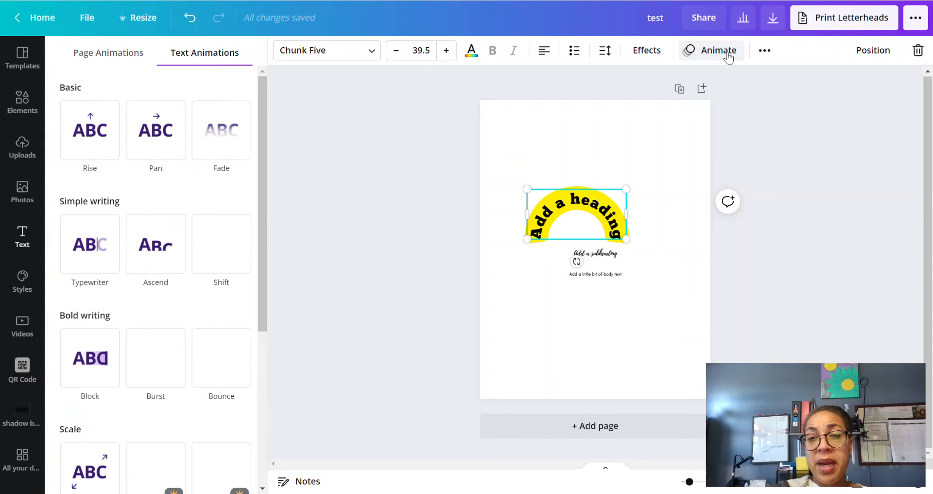
click(110, 153)
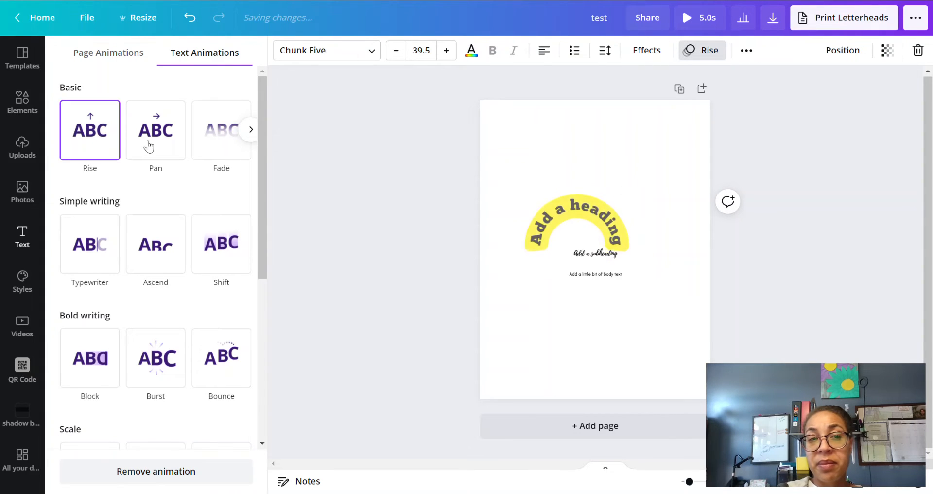
click(156, 146)
click(215, 142)
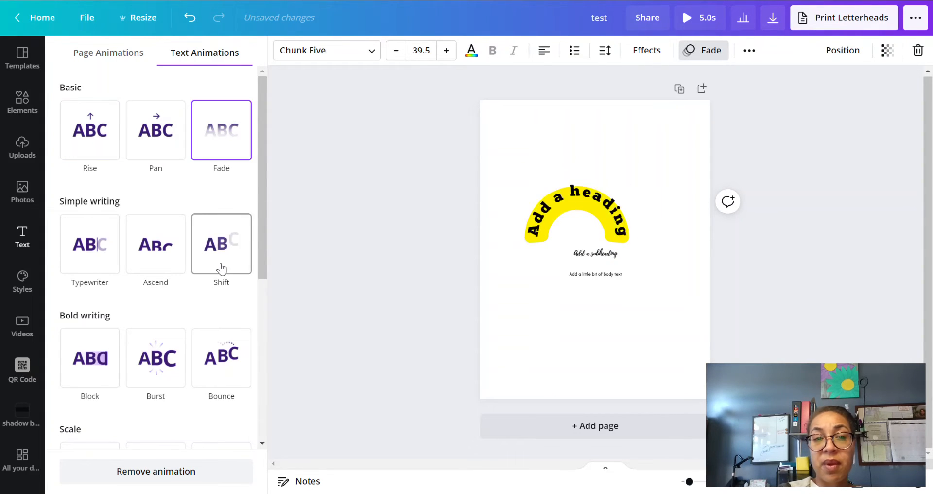
click(220, 266)
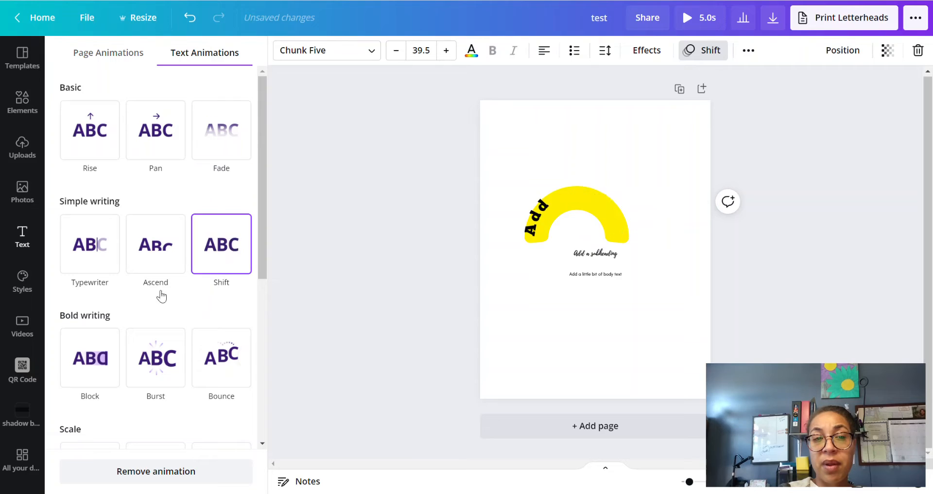
click(141, 259)
click(97, 262)
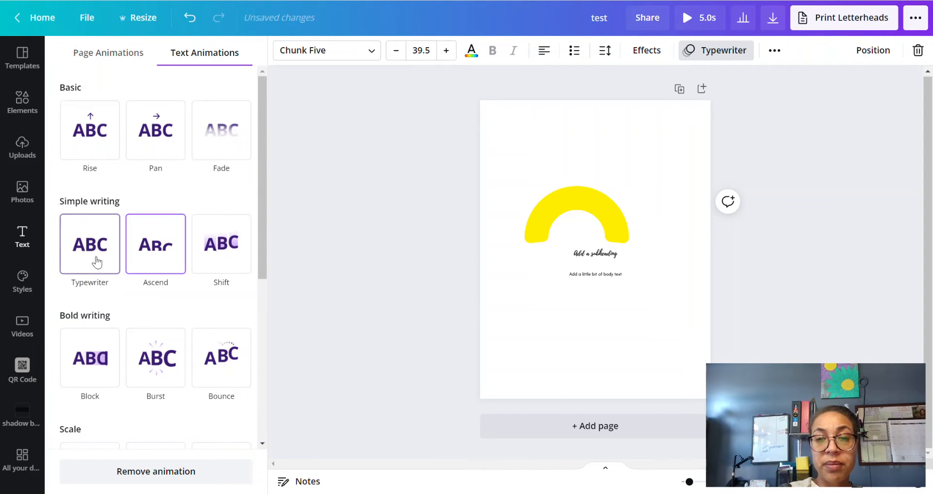
click(110, 369)
click(147, 369)
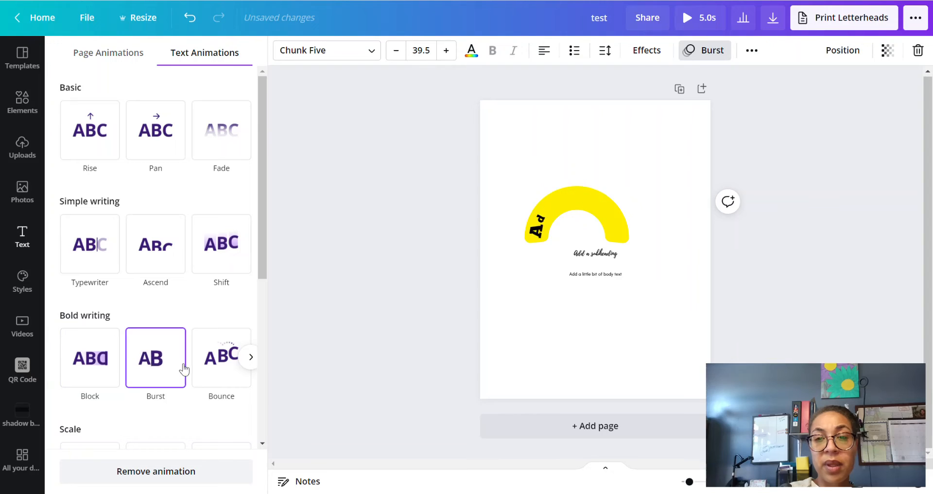
click(219, 360)
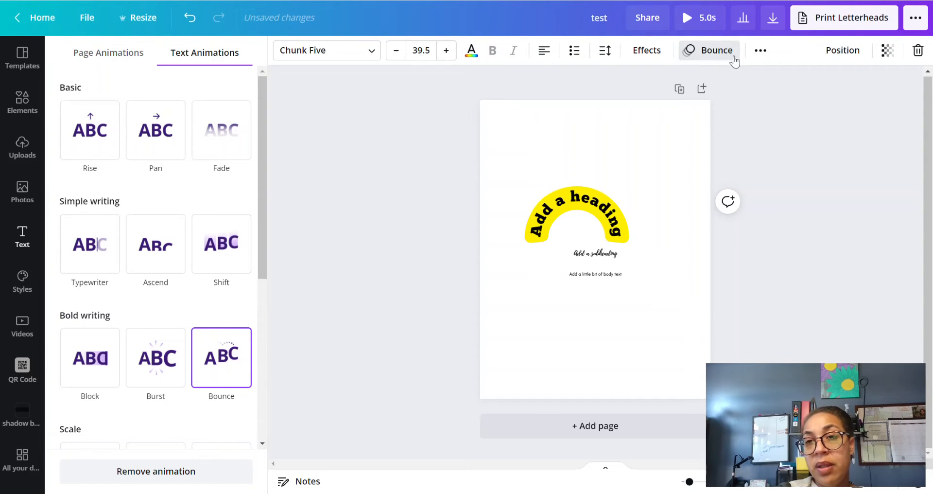
Step: Convert the curved heading to uppercase, and try locking and unlocking it
click(761, 53)
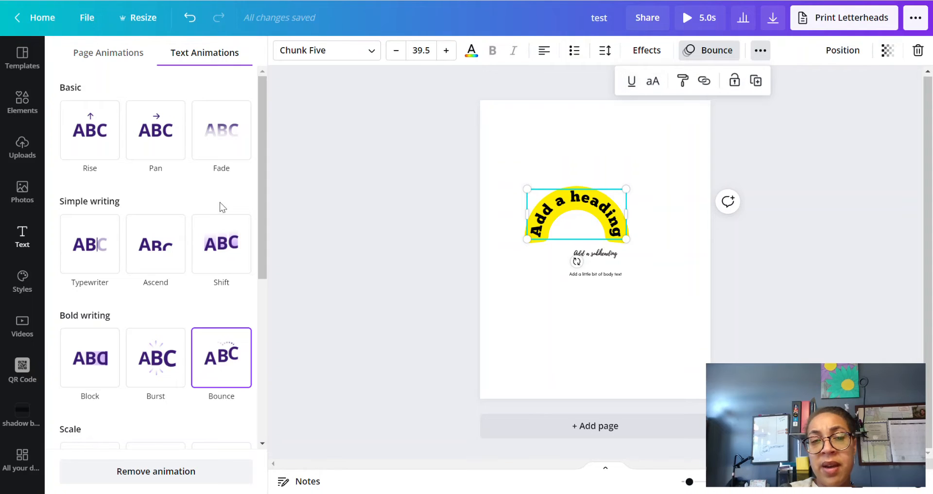
click(652, 83)
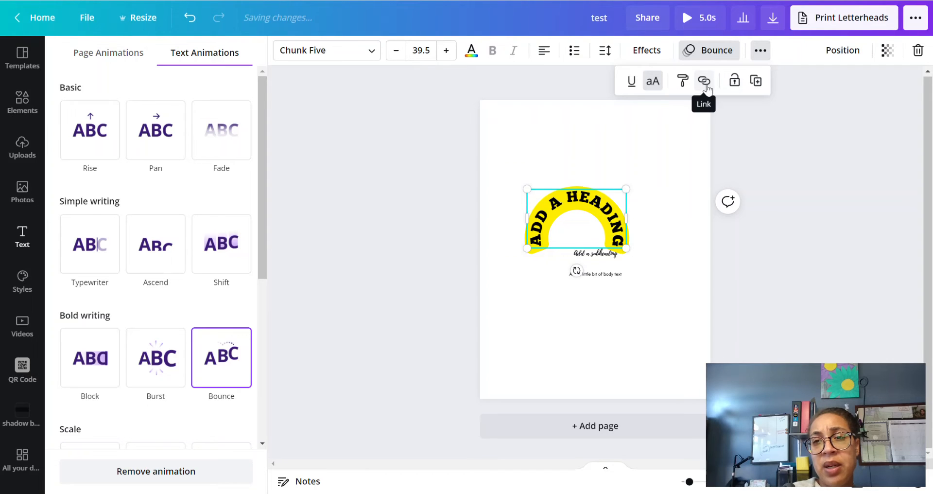
click(735, 81)
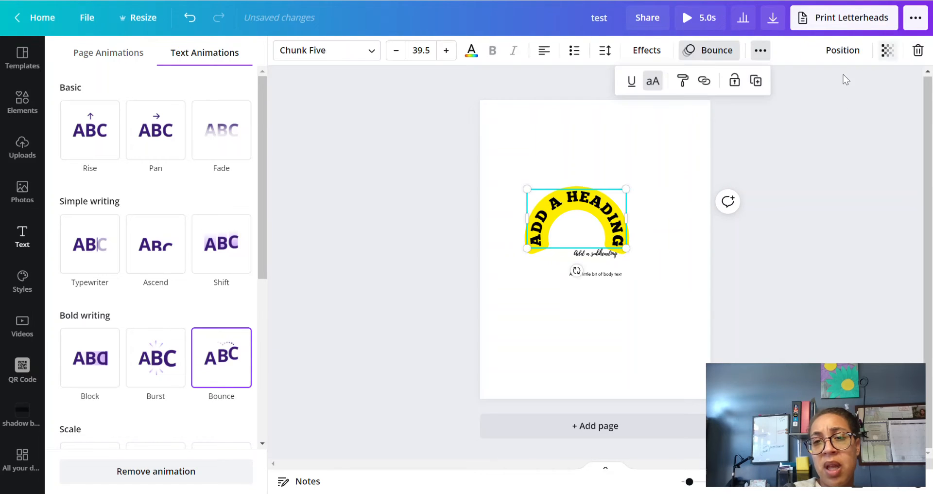
click(897, 50)
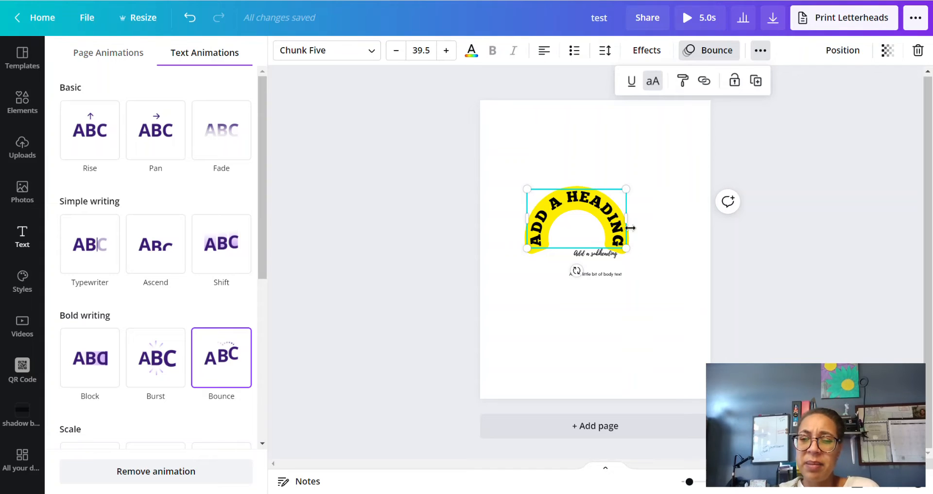
Step: Select the unlocked heading by drawing selection boxes around it from the blank area of the page
click(444, 186)
drag(423, 150, 468, 216)
drag(459, 138, 564, 266)
click(470, 151)
drag(471, 152, 543, 184)
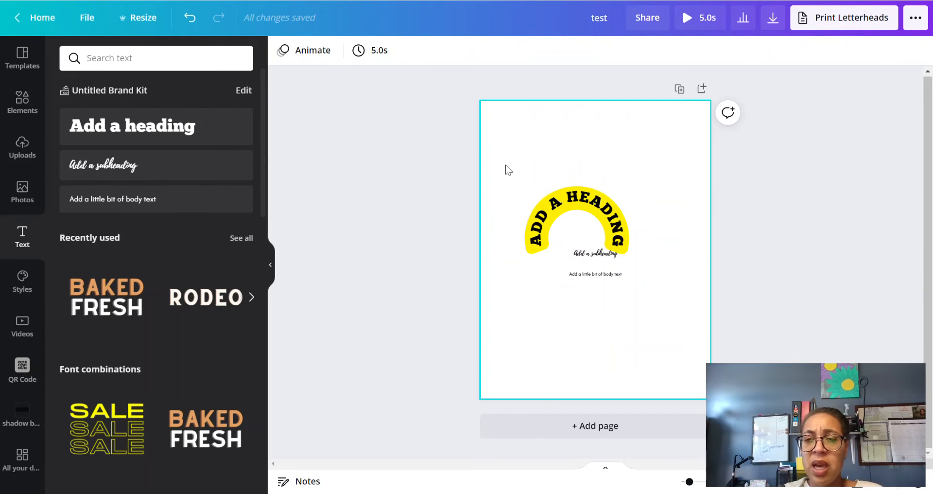
drag(484, 167, 547, 262)
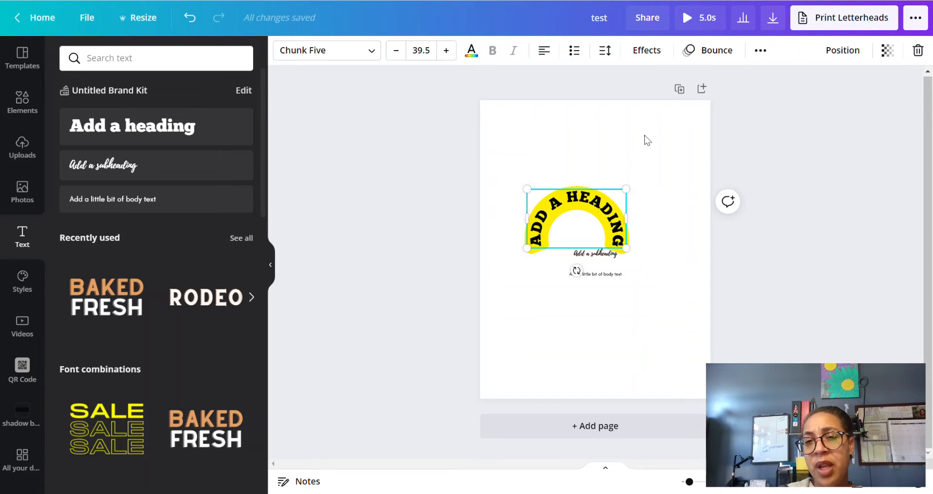
click(537, 152)
click(591, 219)
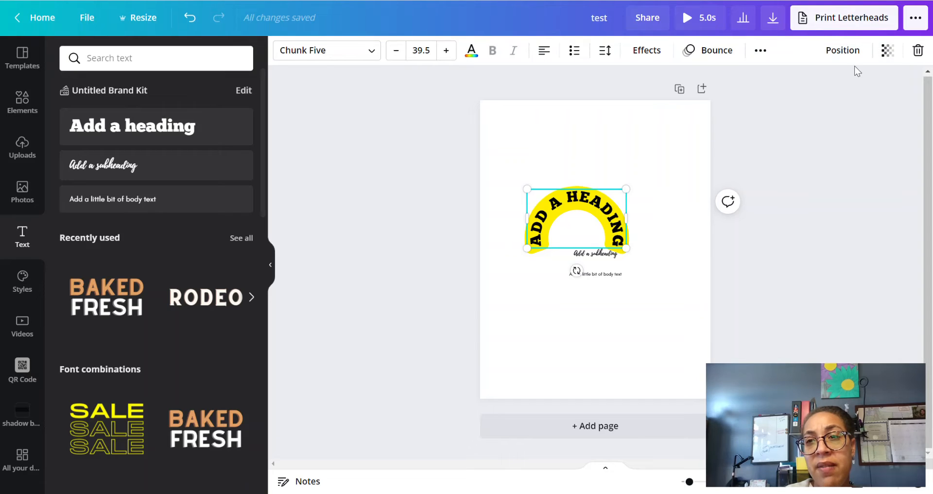
Step: Lock the curved heading and try to catch it with a selection box
click(761, 50)
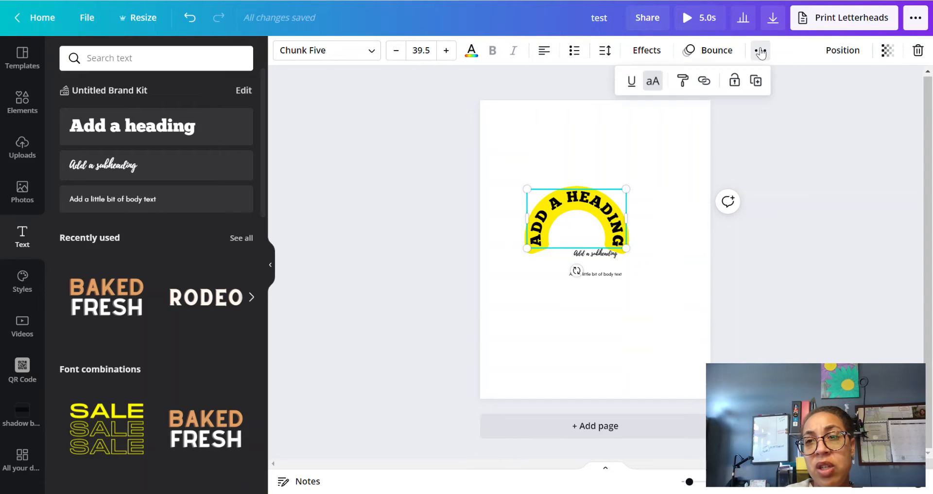
click(734, 79)
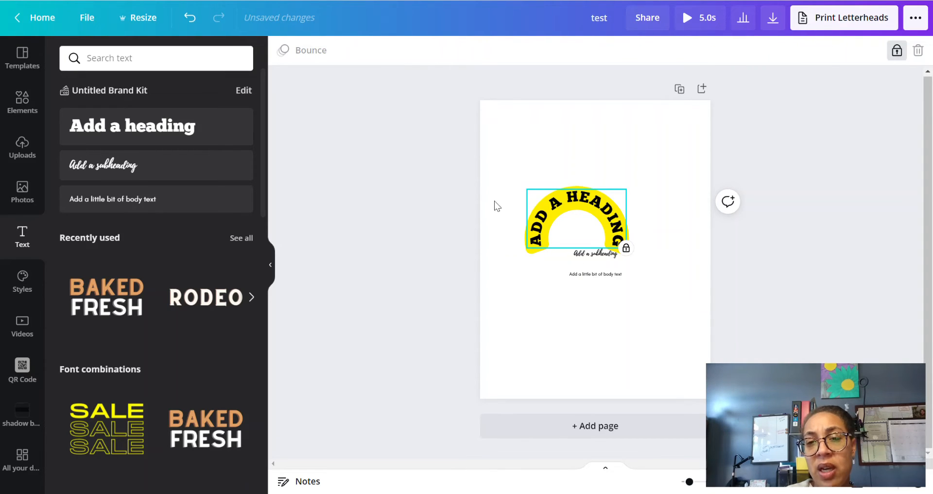
click(486, 185)
drag(484, 179, 530, 146)
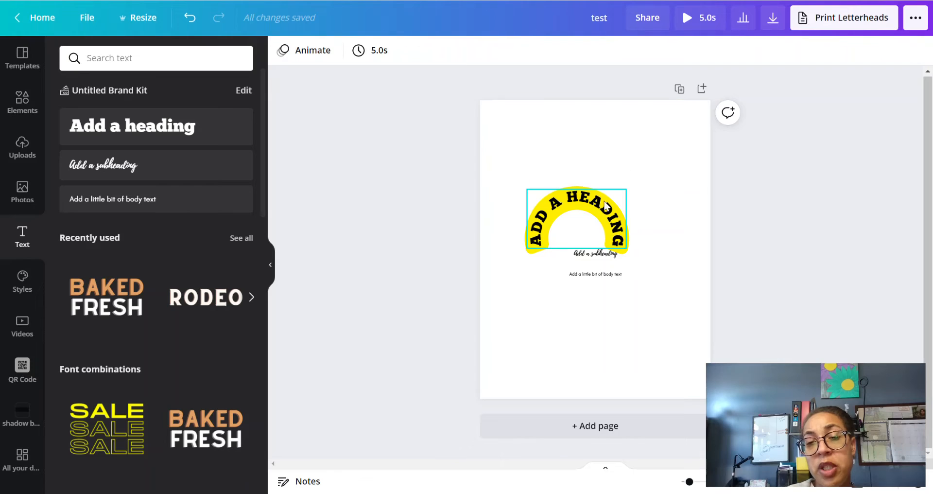
click(605, 208)
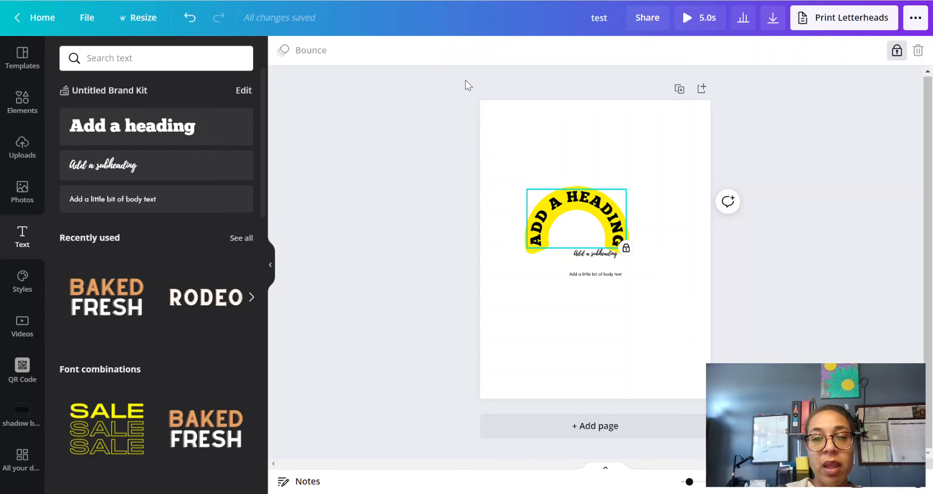
Step: Reselect the locked heading and unlock it
click(760, 183)
click(632, 220)
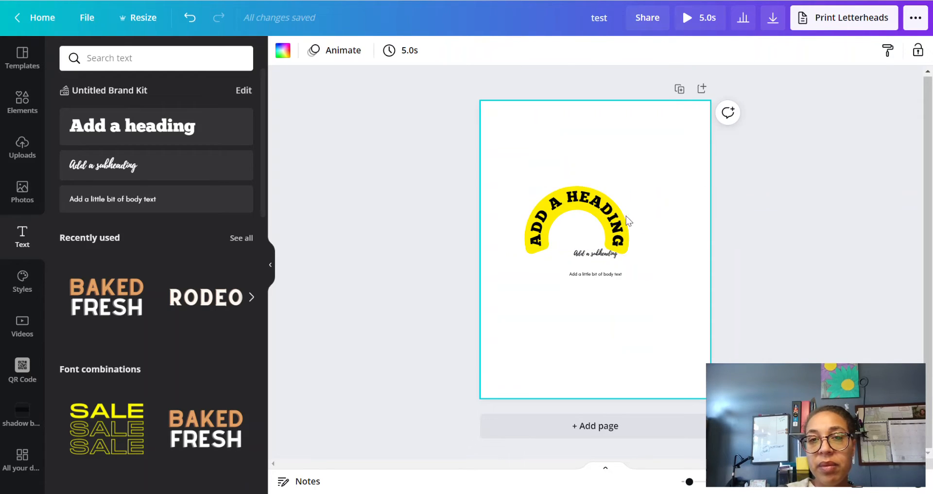
click(594, 235)
click(892, 56)
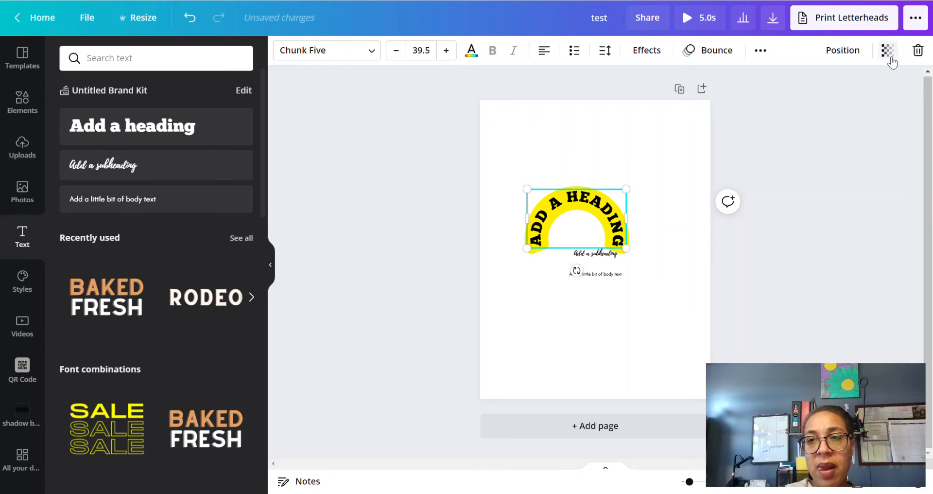
Step: Review the heading's layering and page alignment options, and try its transparency, ending at 100
click(843, 51)
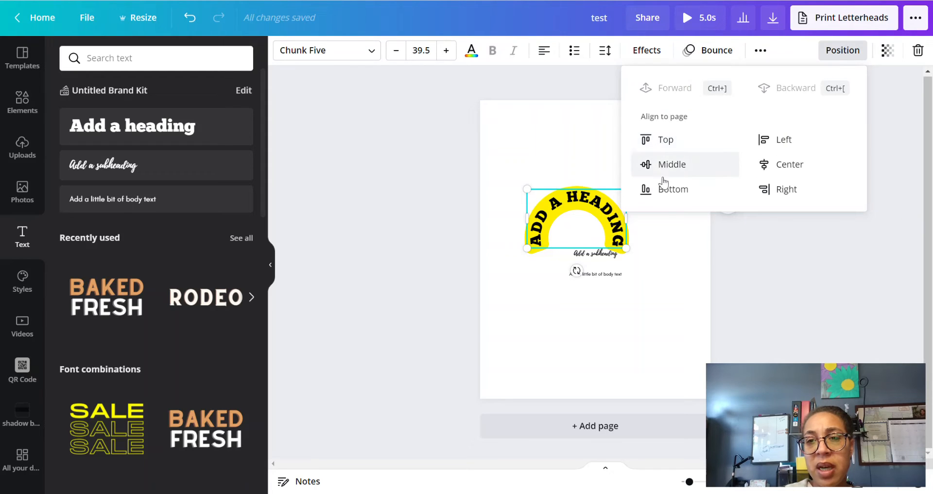
click(888, 51)
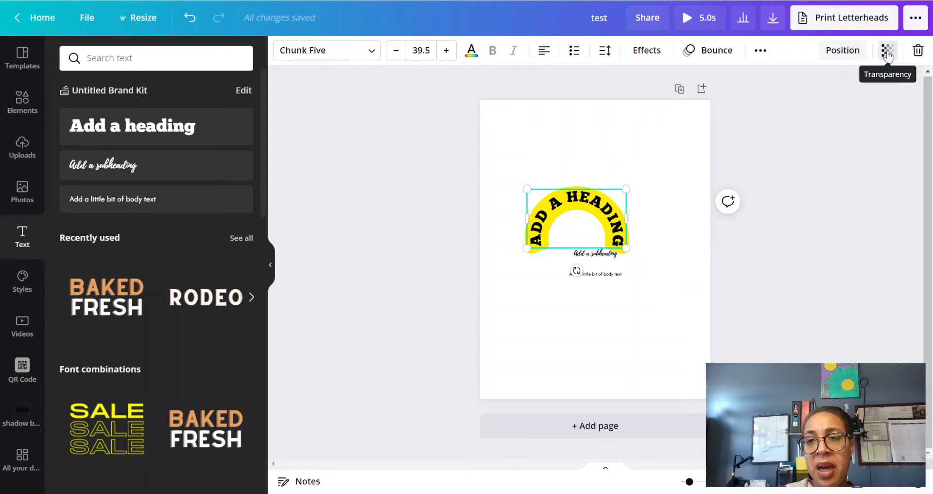
drag(847, 88, 846, 110)
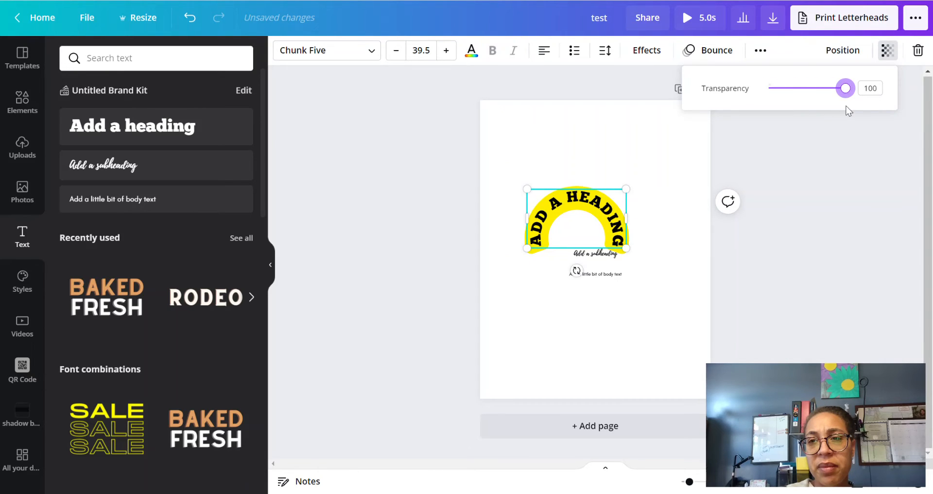
Step: Place the green leafy branch graphic from the elements library near the page's lower-right corner, and delete it
click(29, 97)
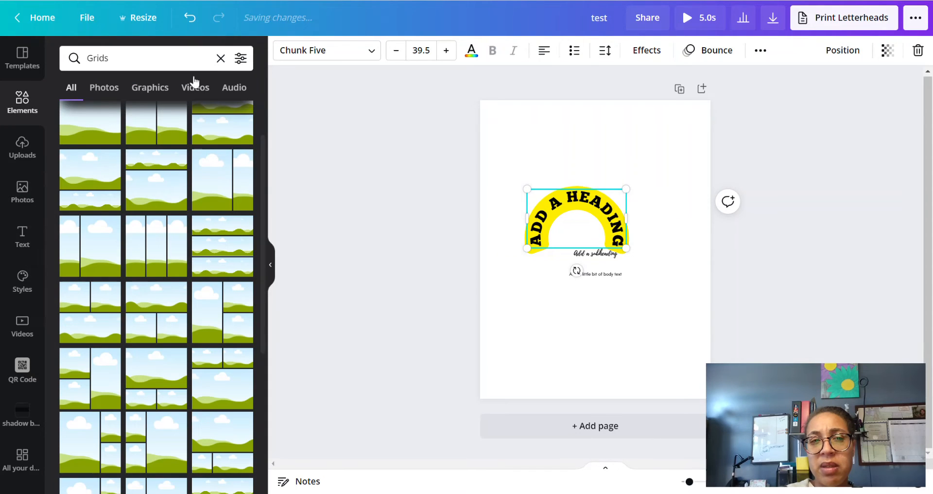
click(221, 58)
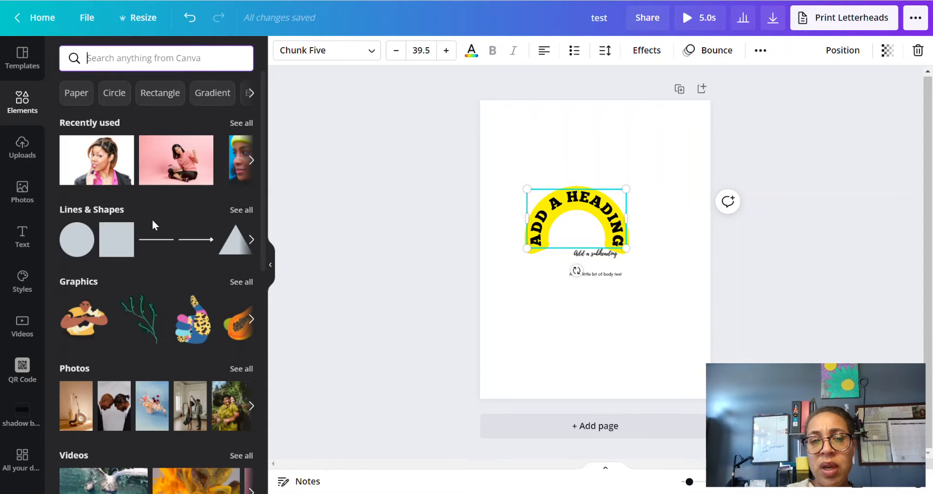
click(146, 329)
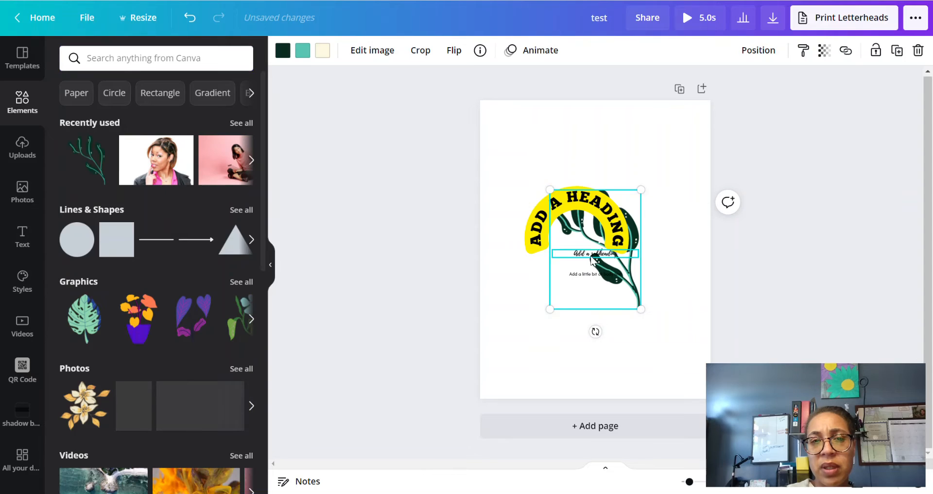
drag(593, 310, 628, 393)
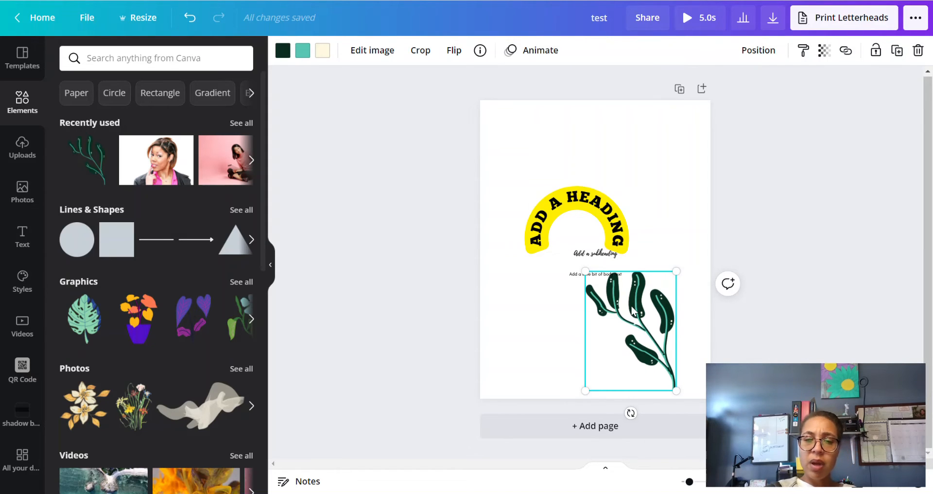
key(Delete)
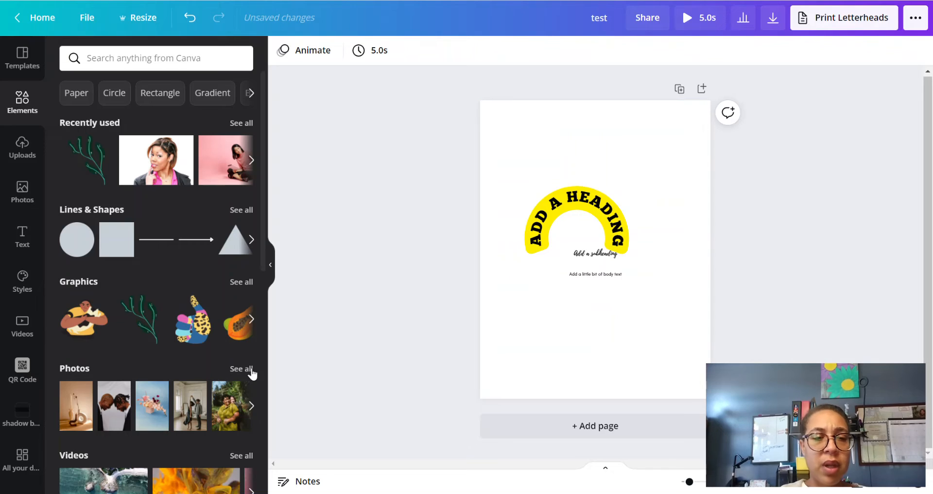
mouse_move(111, 259)
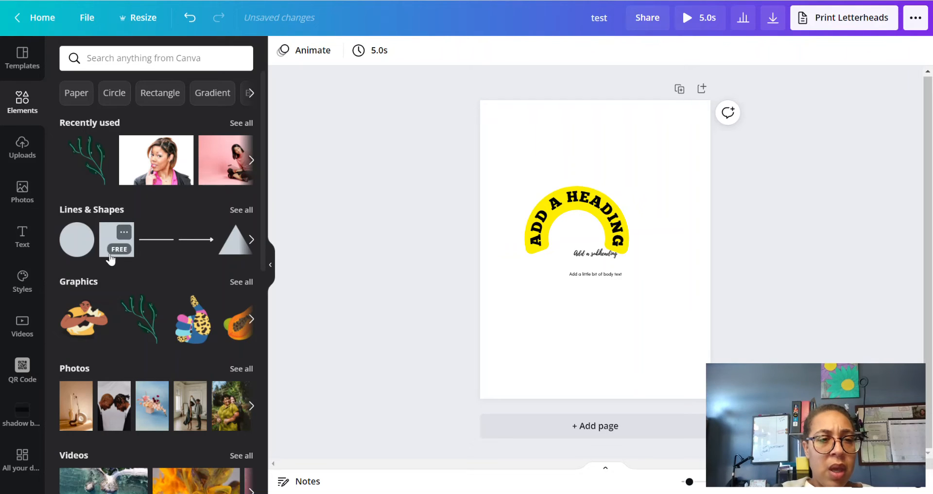
Step: Clear the page by deleting the curved heading, the subheading and the body text
scroll(111, 259, down, 1)
scroll(103, 243, down, 1)
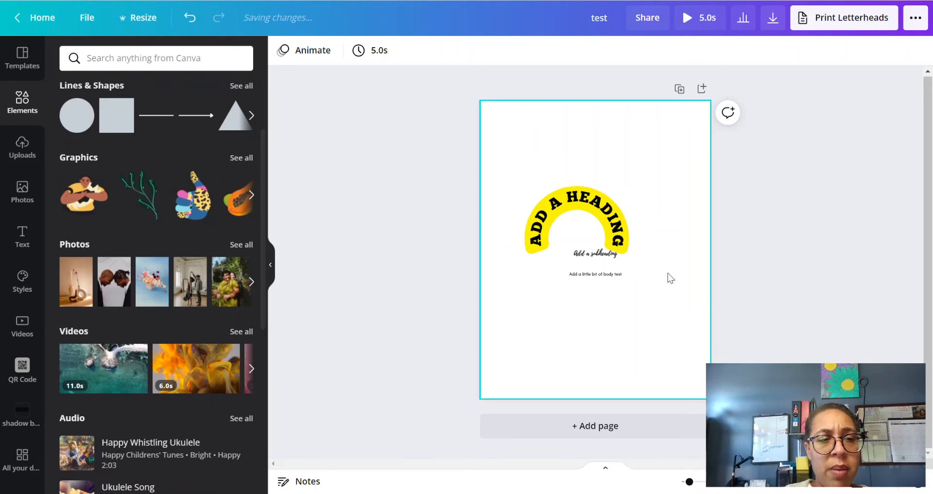
click(556, 191)
key(Delete)
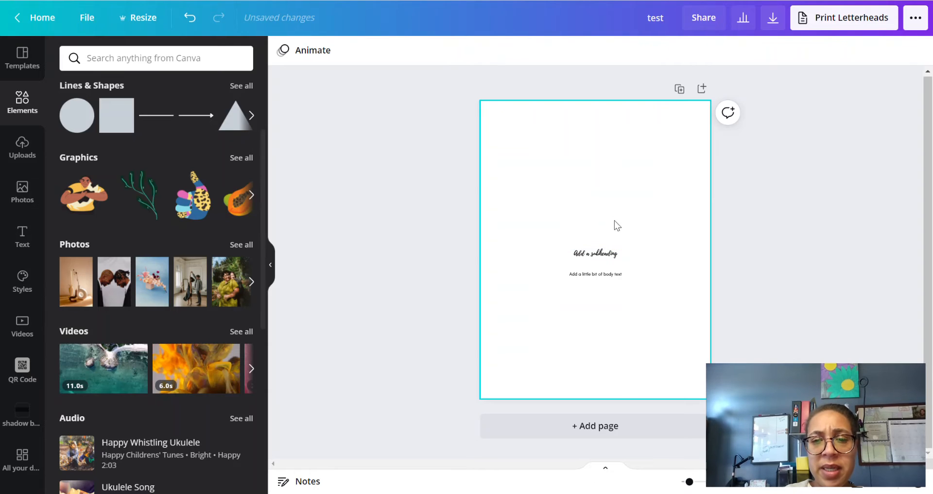
click(581, 257)
key(Delete)
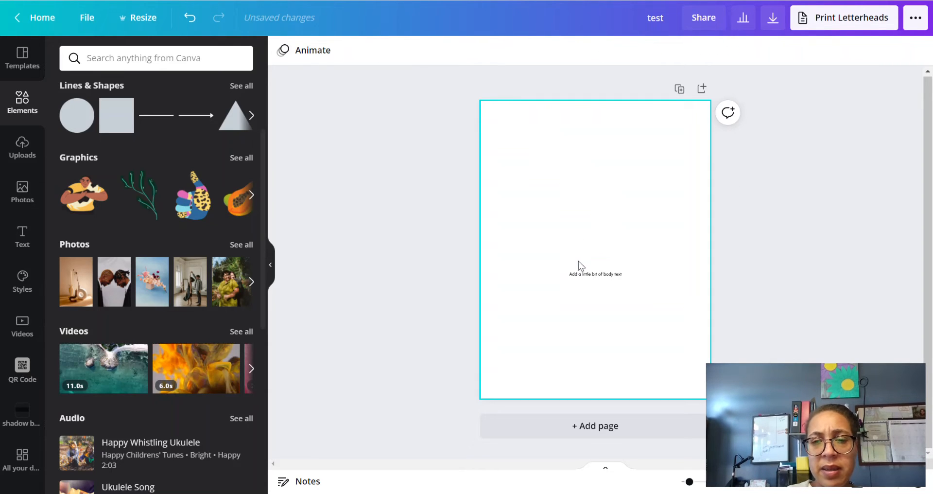
click(582, 274)
key(Delete)
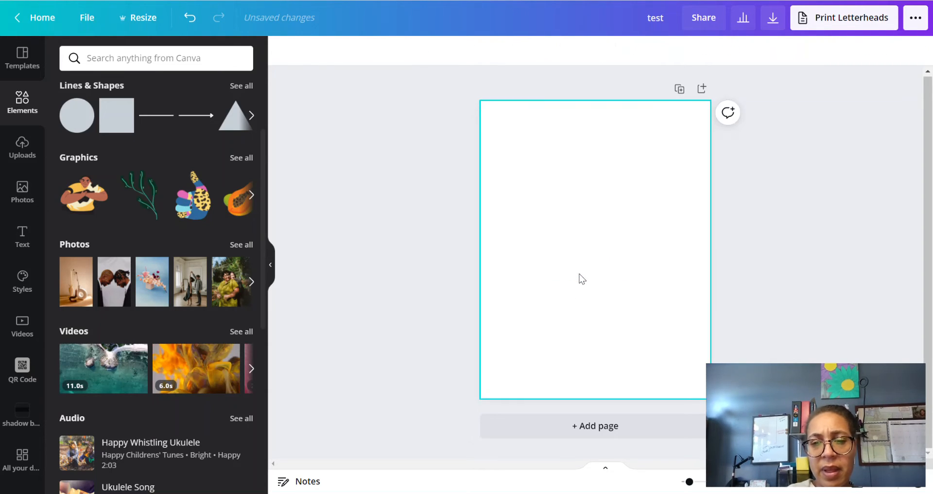
Step: Browse the preset style combinations of fonts and color palettes
click(22, 282)
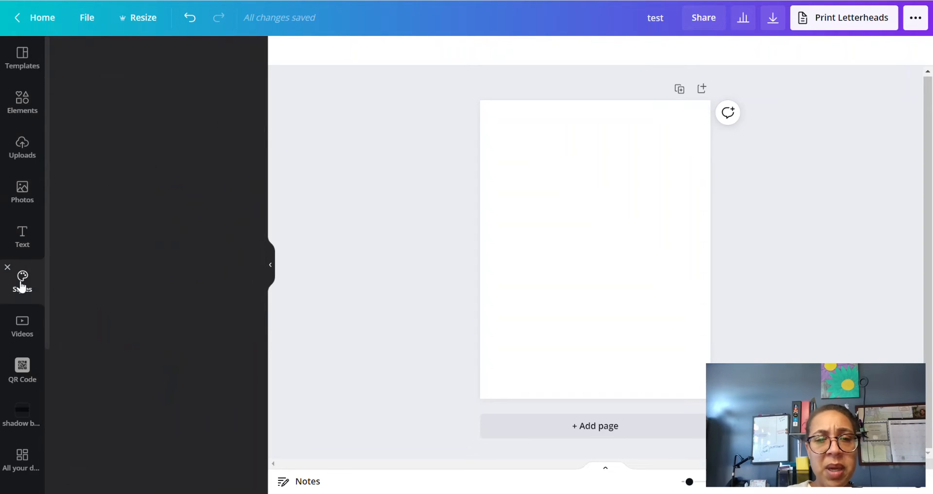
scroll(155, 134, down, 5)
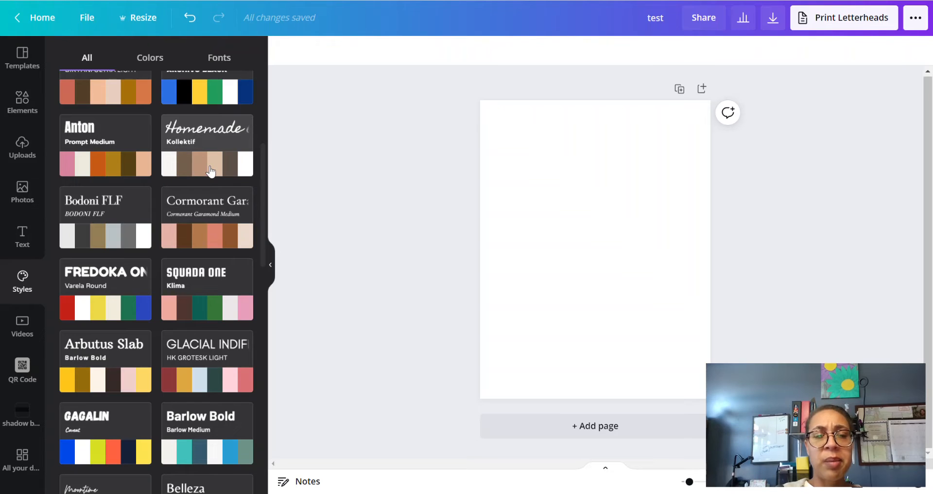
scroll(210, 171, down, 4)
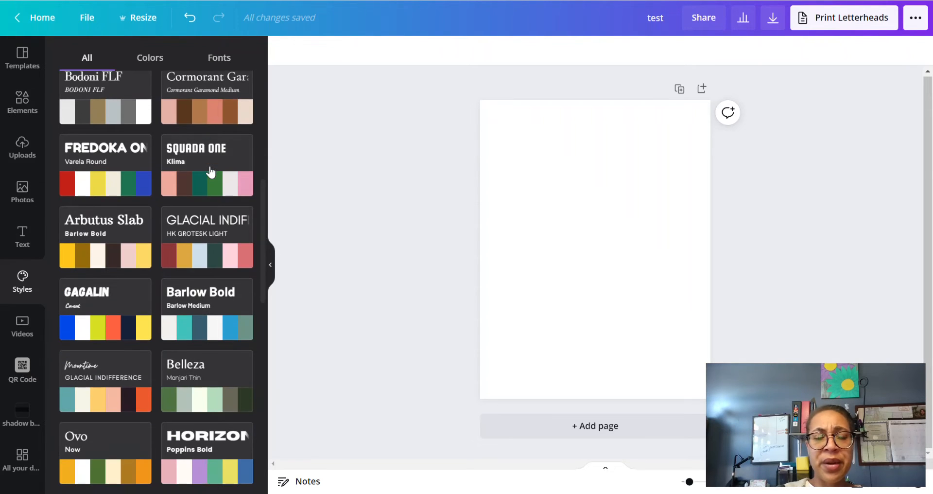
Step: Browse the available style sets of font pairings and colour palettes
scroll(210, 171, down, 4)
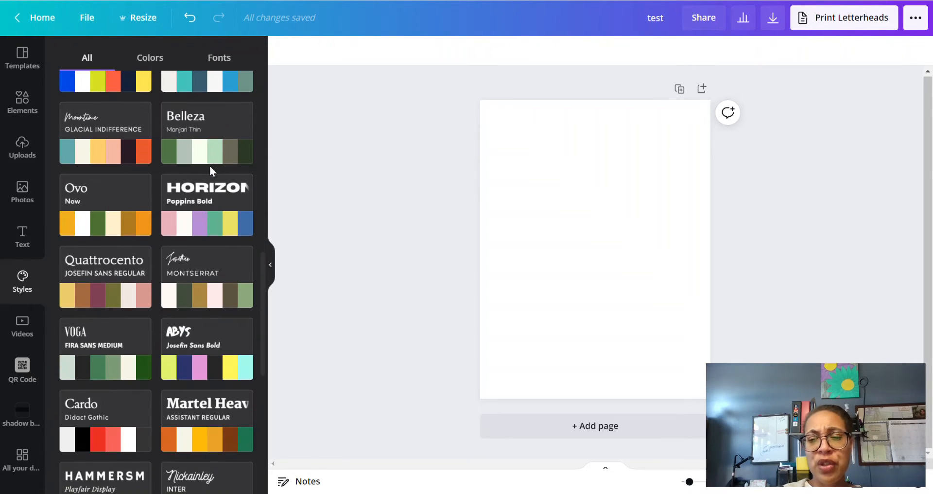
scroll(208, 170, up, 4)
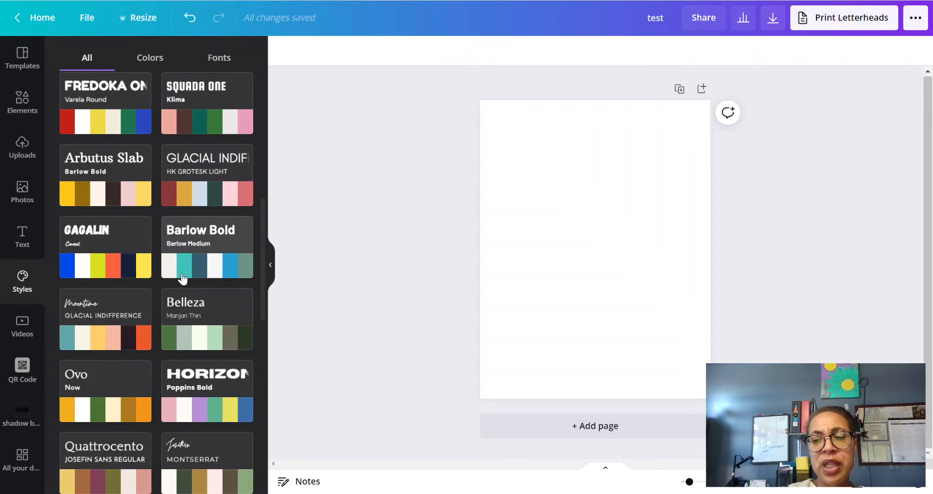
scroll(183, 278, down, 10)
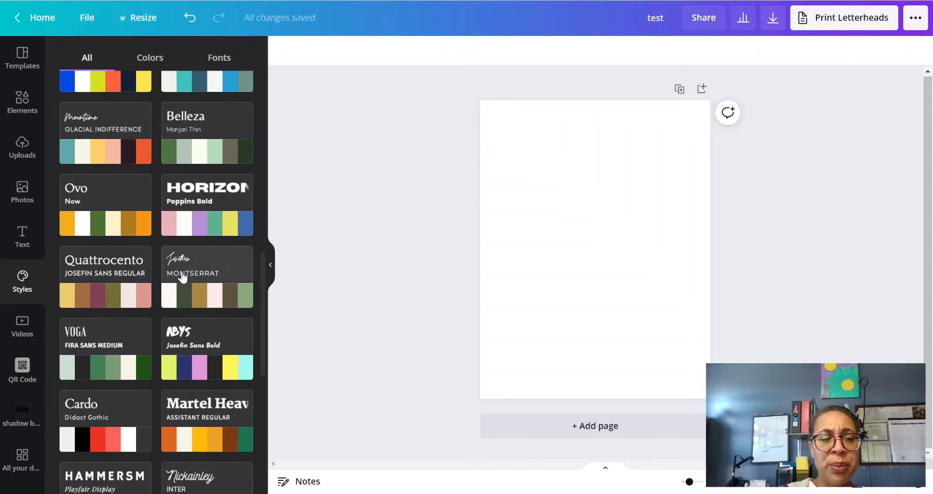
scroll(182, 277, down, 1)
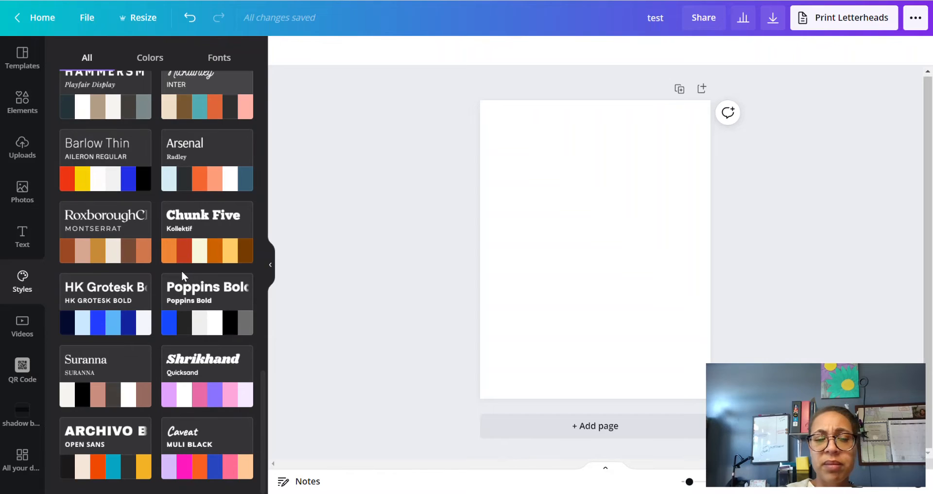
Step: Look through the videos, QR code generator, brand logos, folders and additional Canva apps available for the design
click(19, 334)
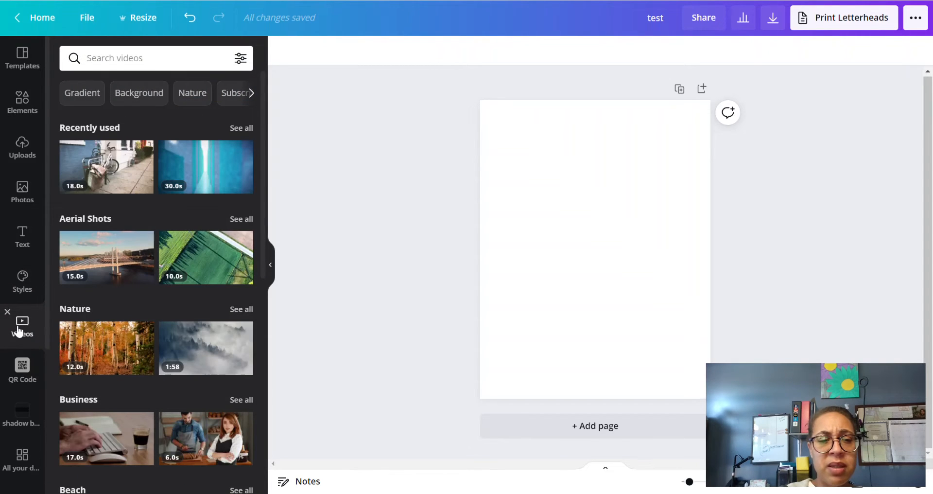
click(17, 377)
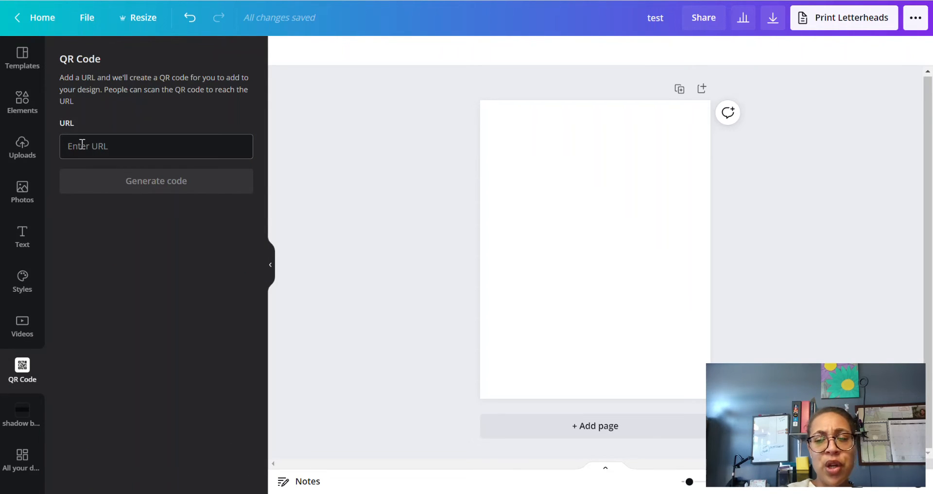
scroll(10, 253, down, 4)
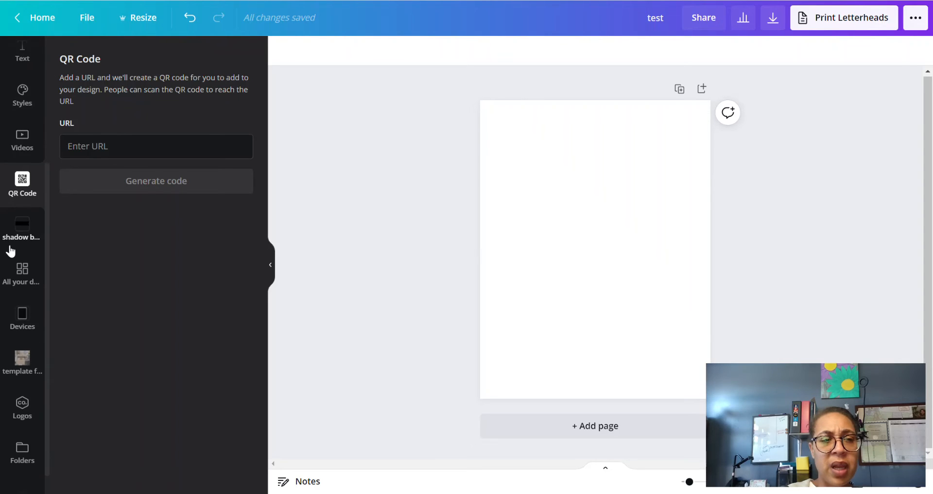
scroll(21, 301, down, 1)
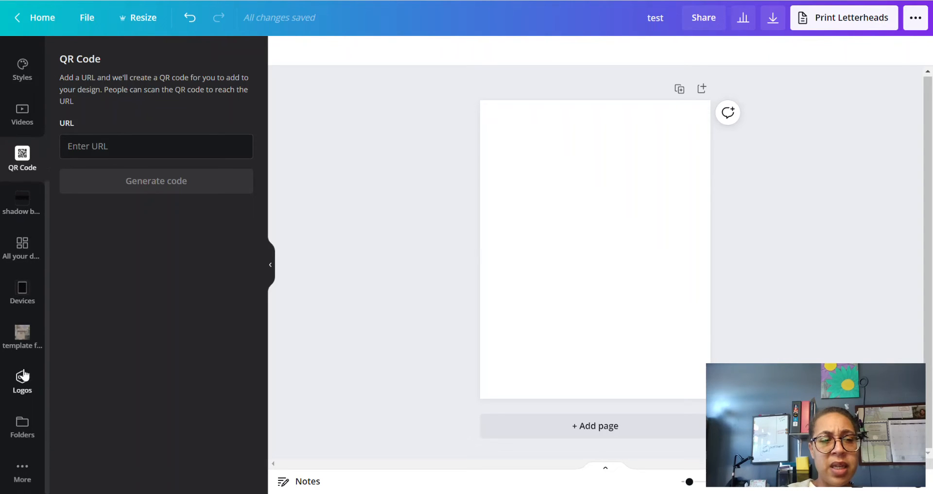
click(29, 392)
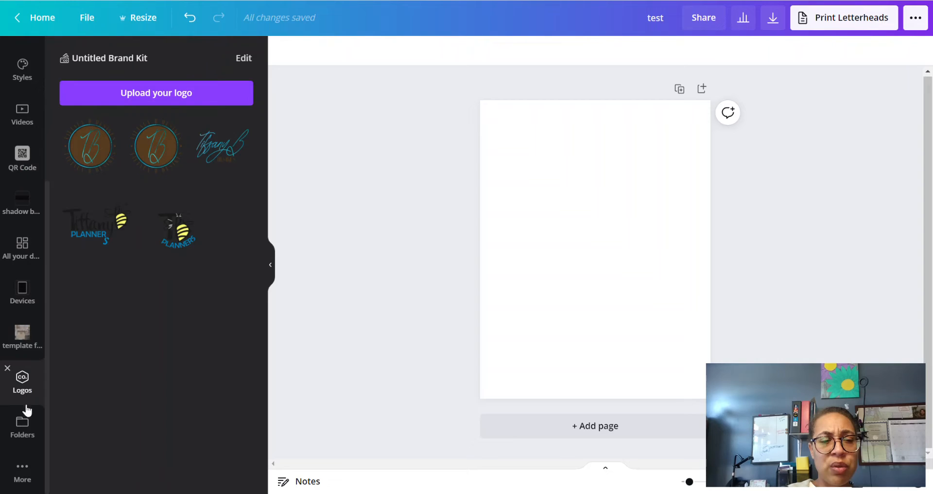
click(23, 435)
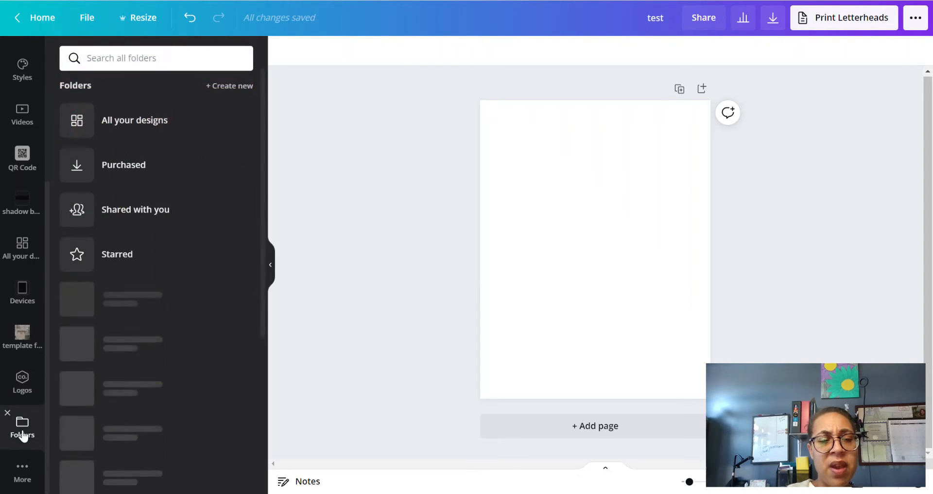
click(22, 472)
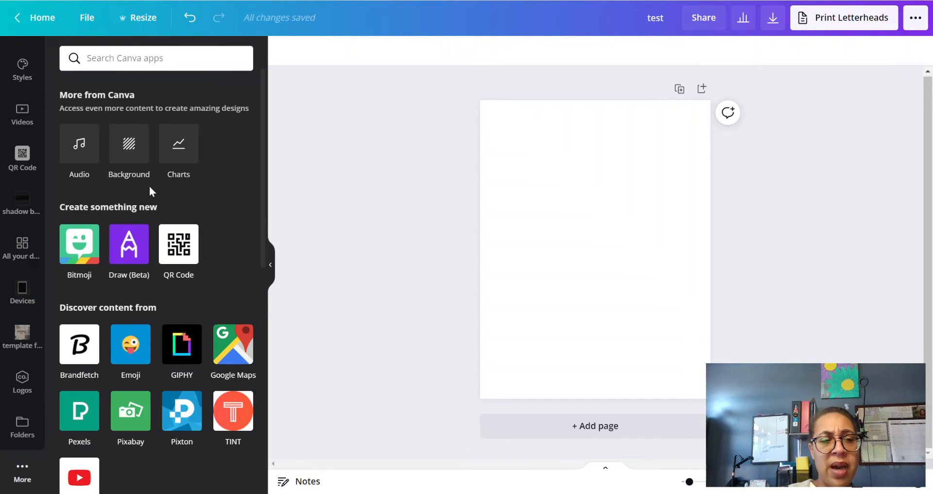
scroll(150, 188, down, 10)
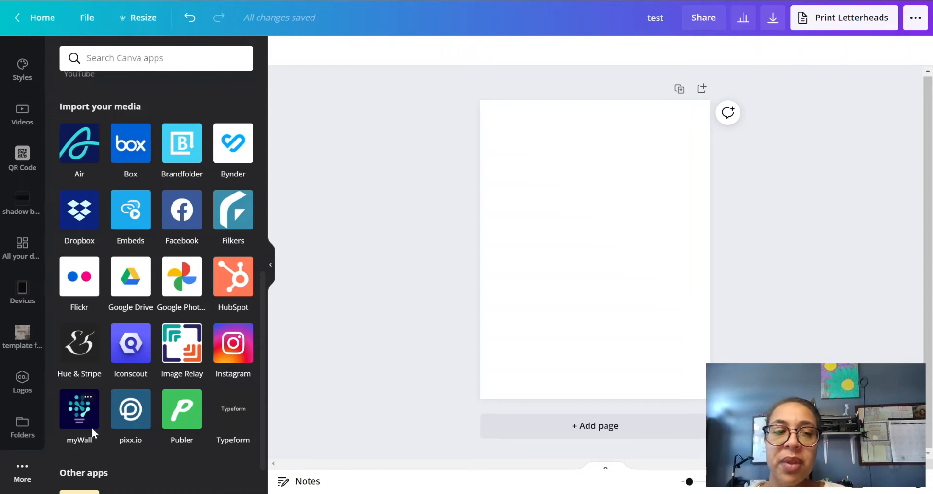
scroll(142, 338, up, 5)
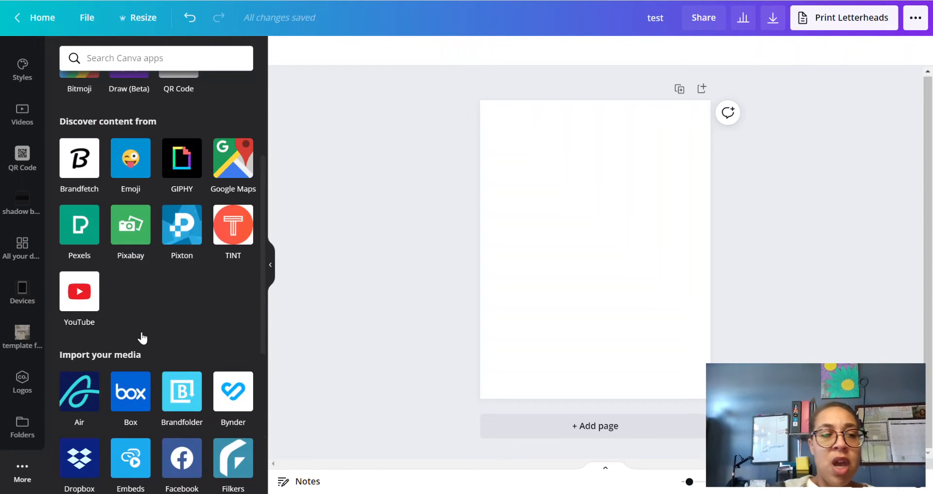
Step: Open the "template for sale" folder from the saved folders
click(22, 434)
scroll(110, 261, down, 5)
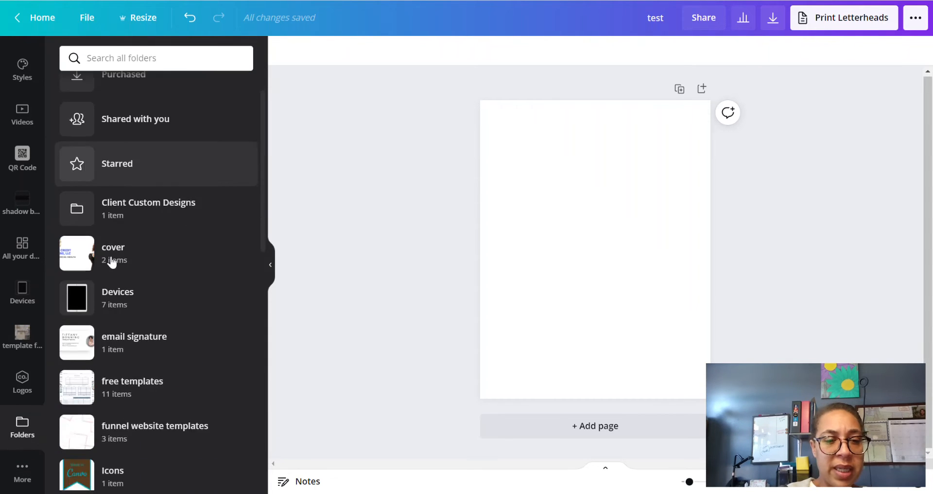
scroll(110, 261, down, 9)
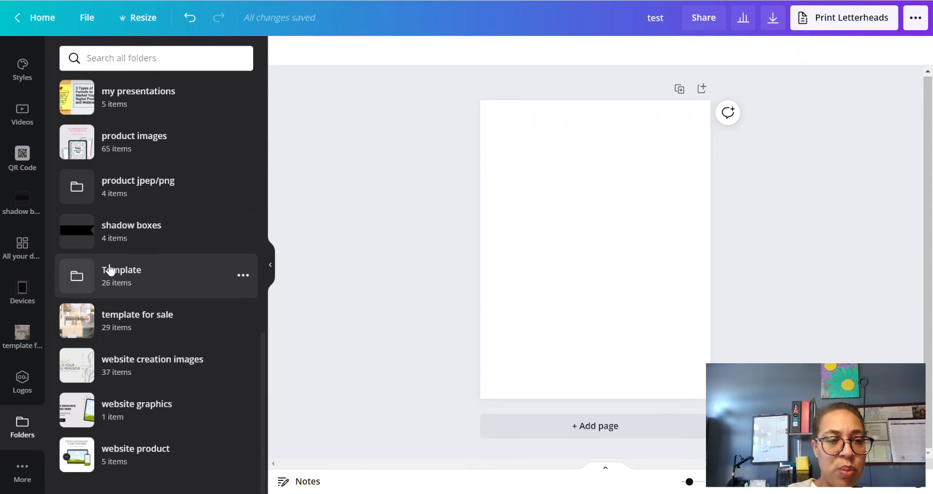
click(106, 325)
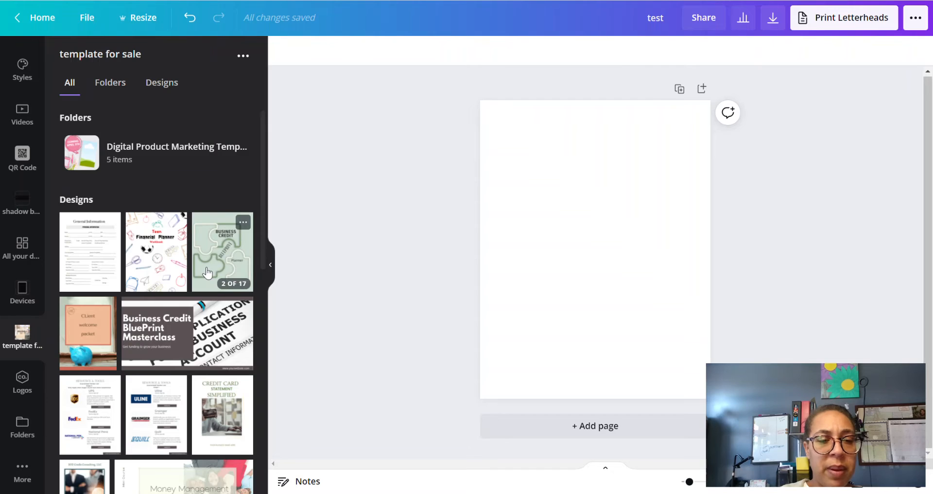
Step: Apply the Bill Pay Tracker page from the Client Credit Improvement Planner design to the blank page
scroll(208, 272, down, 4)
scroll(209, 272, down, 2)
click(88, 344)
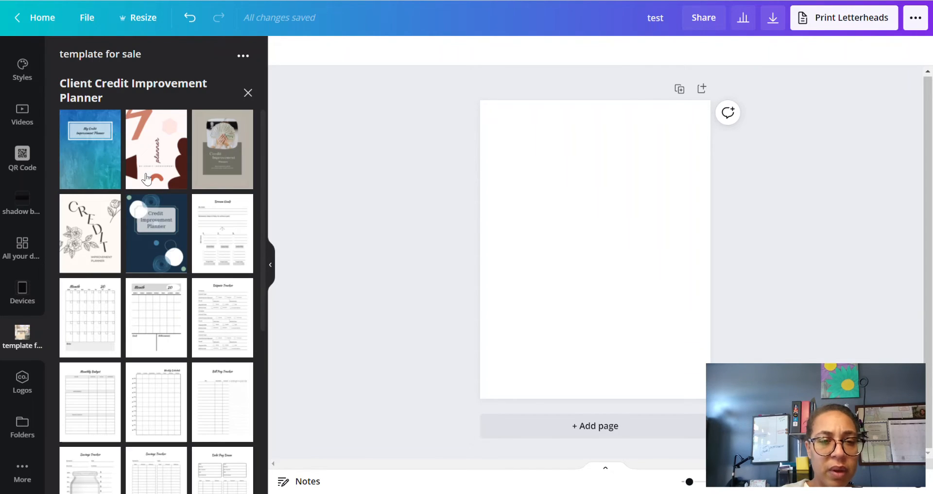
scroll(95, 169, down, 2)
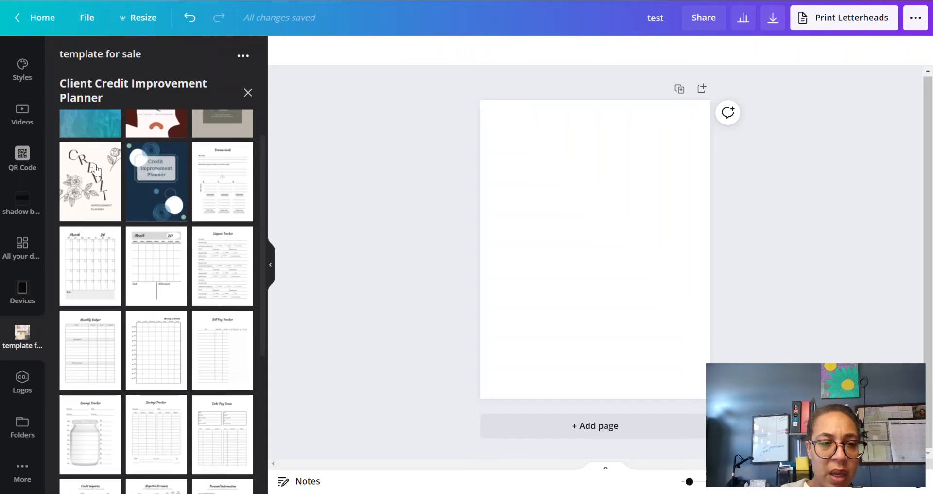
scroll(96, 169, down, 4)
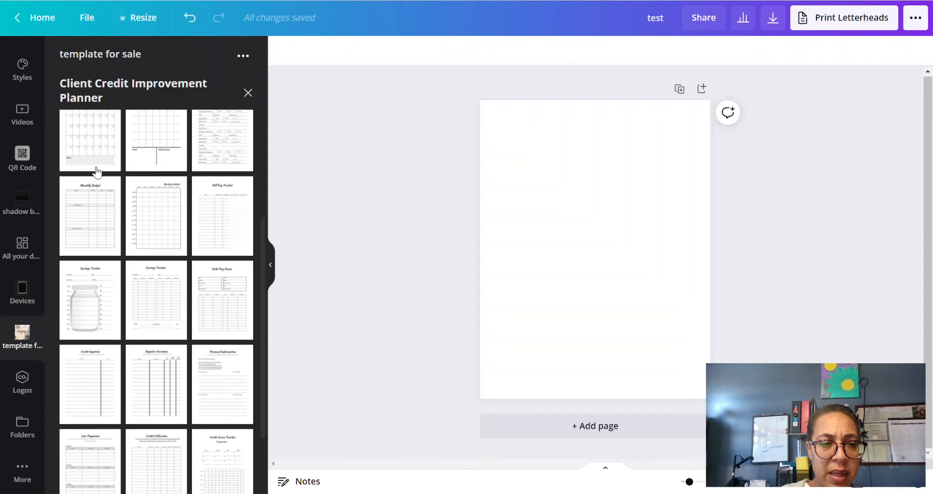
click(221, 220)
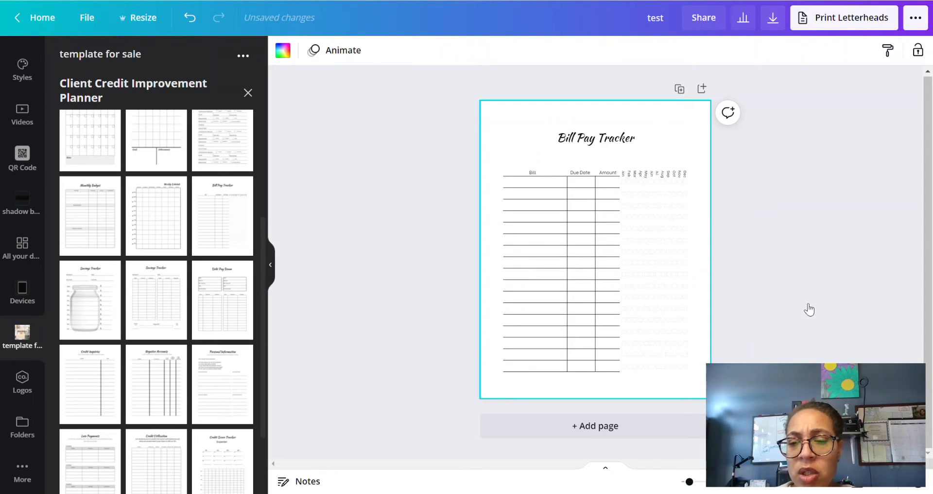
Step: Add a blank second page below the Bill Pay Tracker page
click(573, 430)
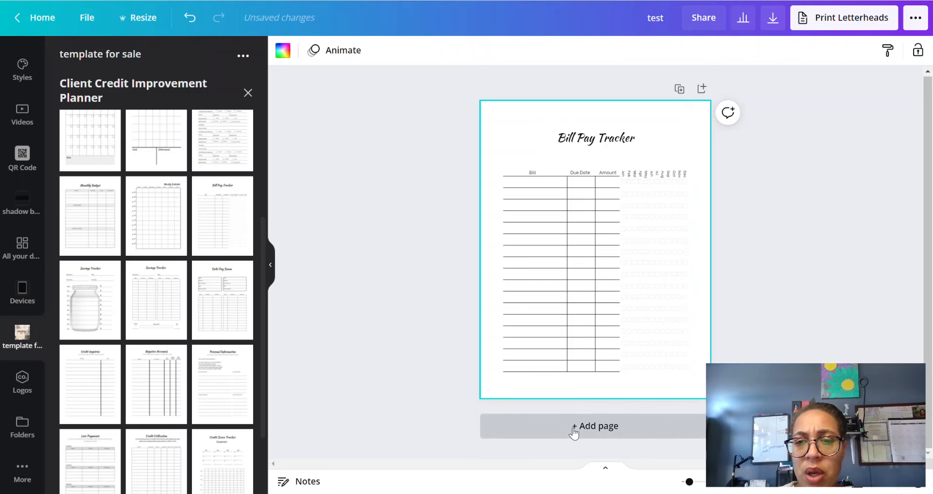
scroll(663, 333, up, 5)
scroll(664, 335, up, 1)
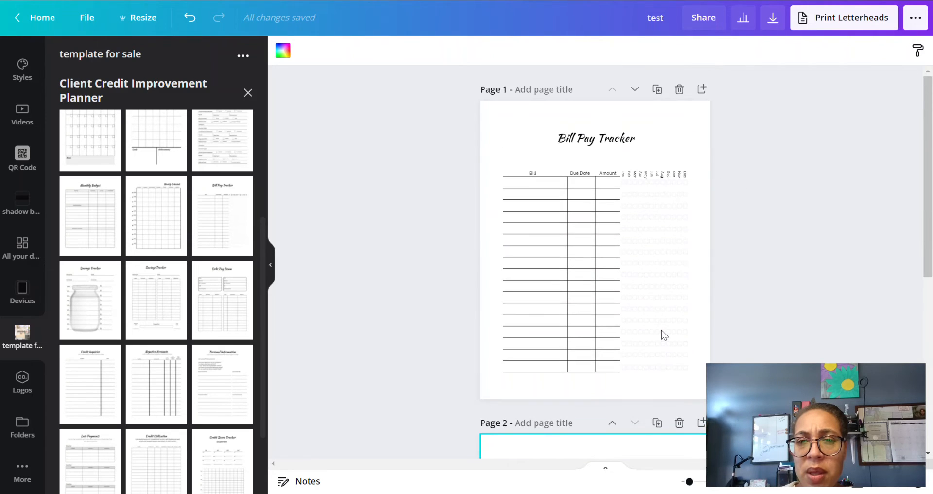
scroll(664, 334, down, 4)
scroll(662, 334, down, 1)
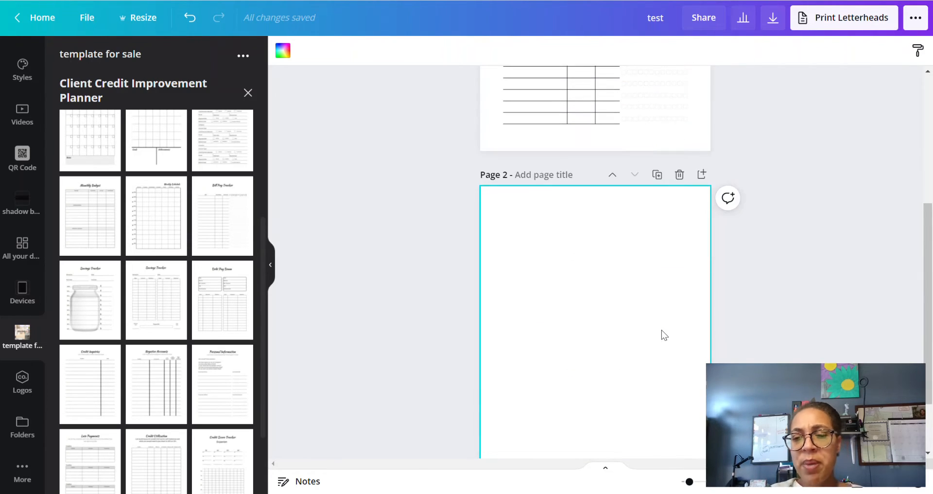
Step: Examine the Bill Pay Tracker's row lines, column dividers and monthly grid as the model for the blank second page
scroll(600, 297, down, 1)
scroll(599, 301, up, 3)
scroll(592, 301, up, 2)
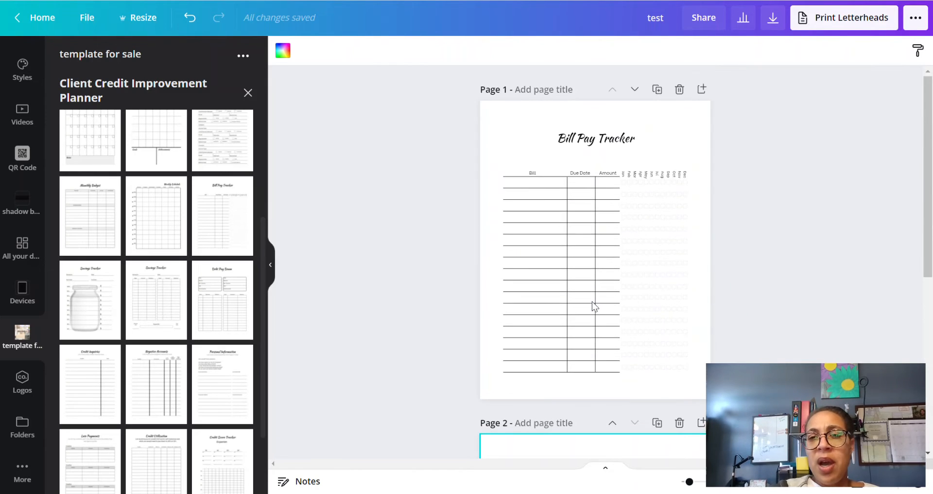
scroll(592, 302, down, 2)
scroll(588, 311, up, 1)
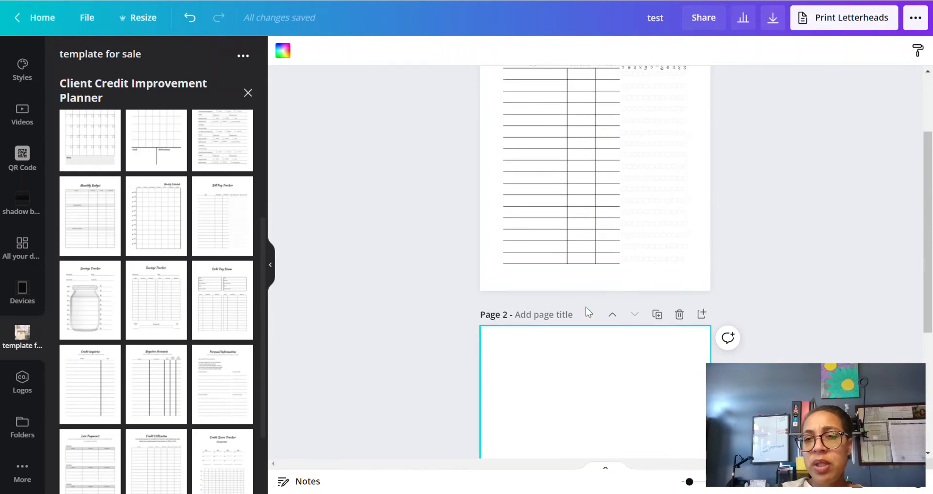
scroll(567, 285, down, 2)
scroll(568, 291, up, 3)
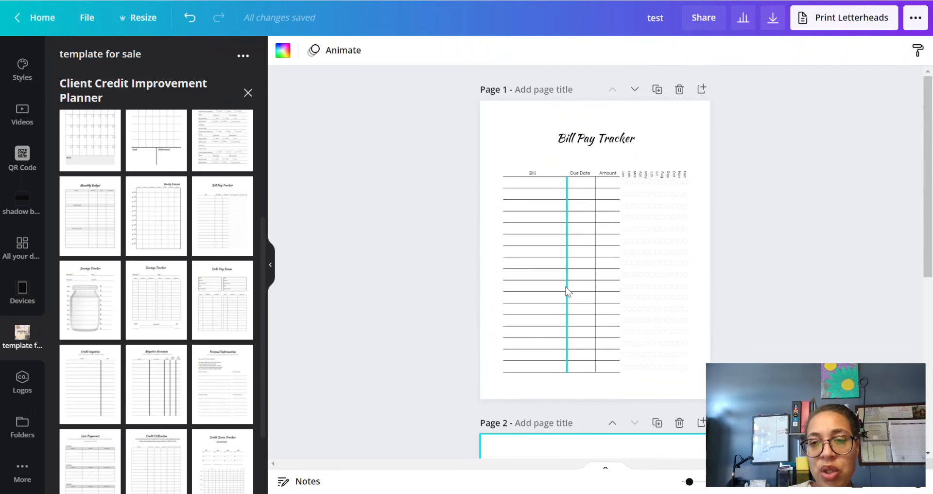
scroll(567, 291, down, 1)
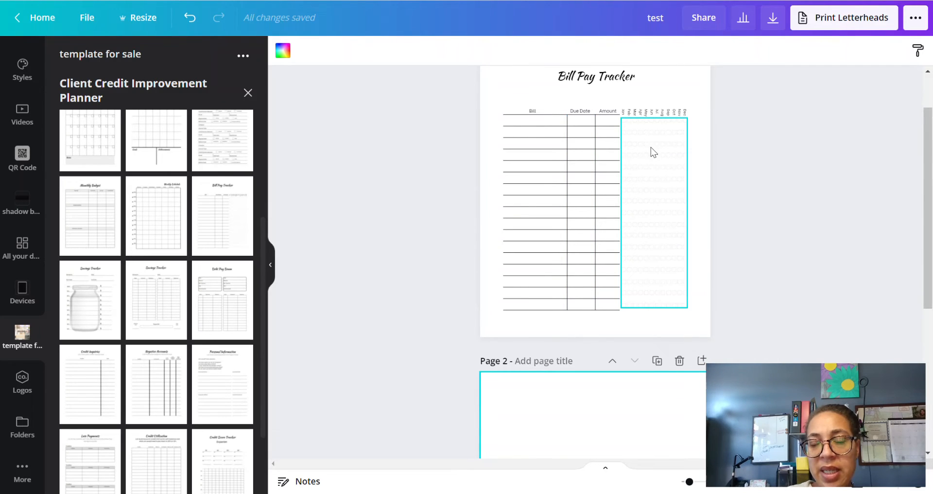
scroll(663, 271, down, 3)
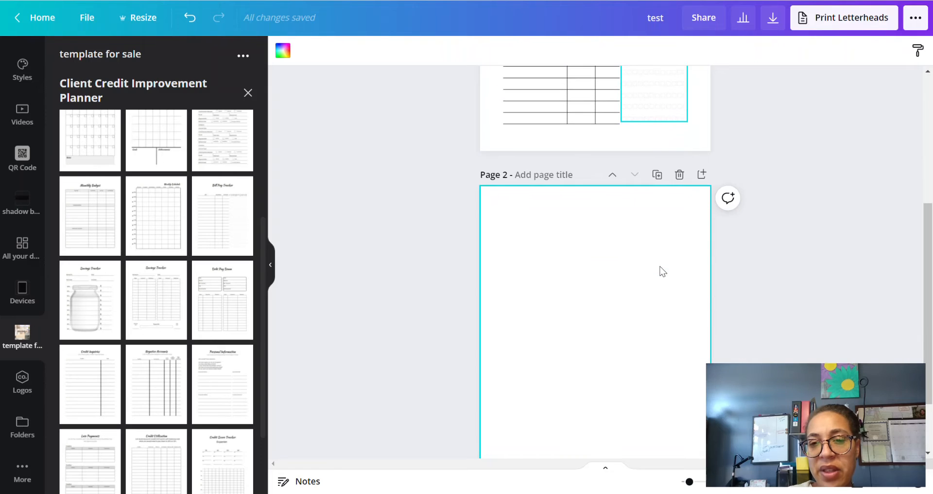
scroll(662, 271, up, 3)
Step: Insert a black line on page 2, set its weight to 1 and keep the solid line style
scroll(588, 322, down, 4)
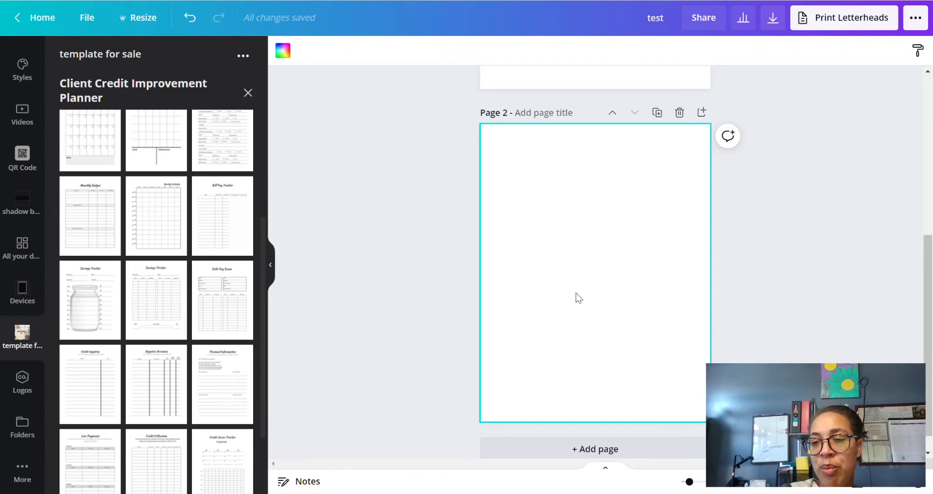
key(l)
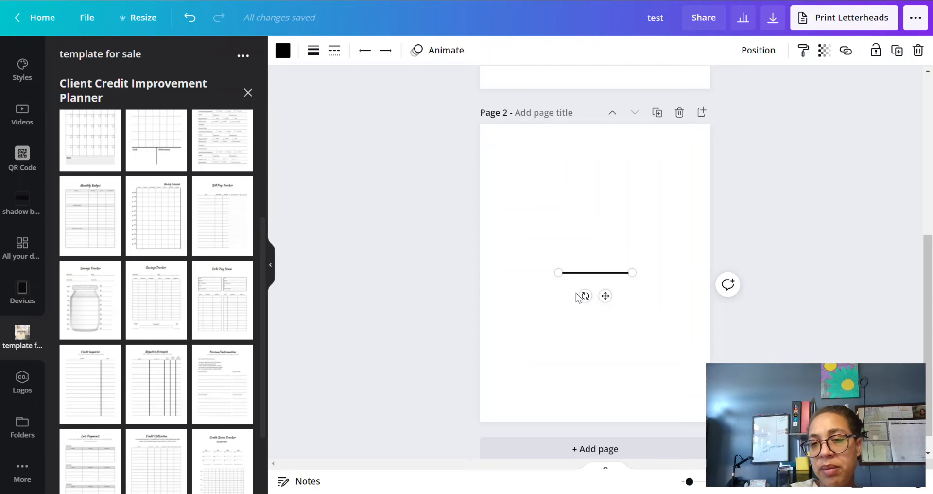
click(313, 51)
drag(385, 89, 384, 93)
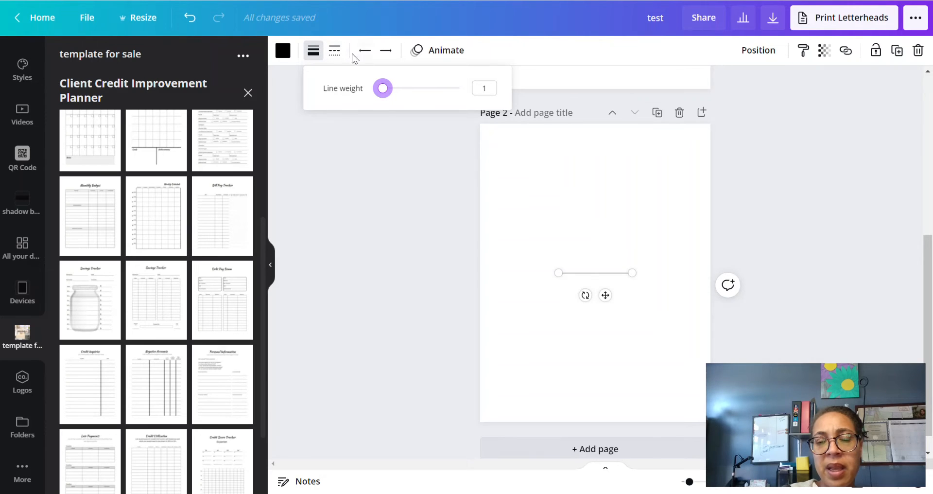
click(334, 53)
click(334, 54)
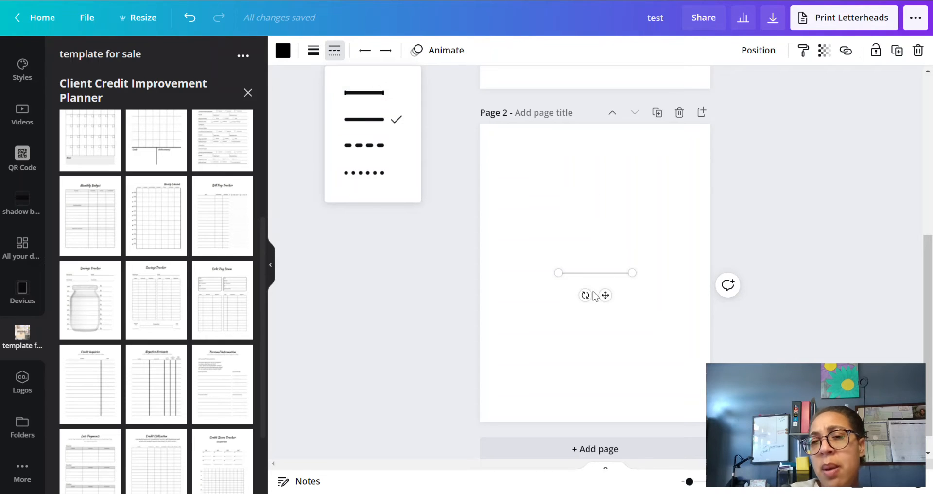
click(555, 323)
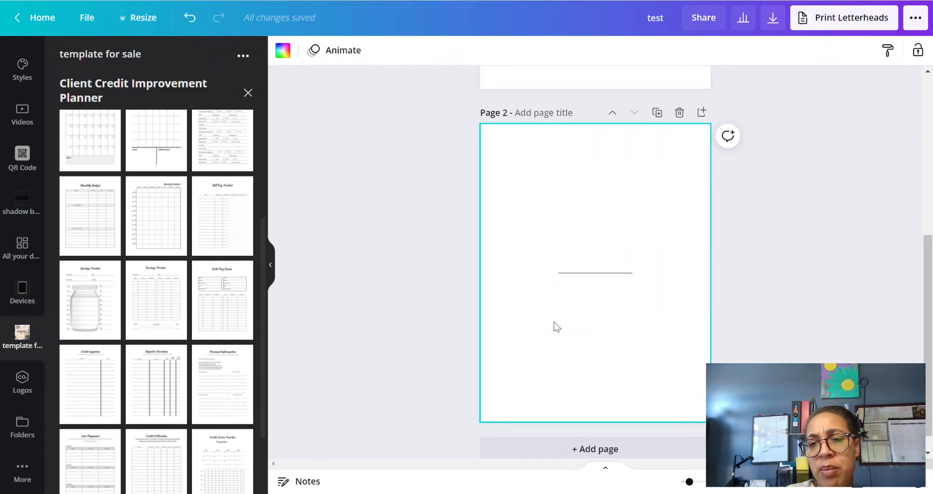
Step: Lengthen the line on page 2 by extending its left end towards the page's left margin and slightly pulling in its right end
click(576, 274)
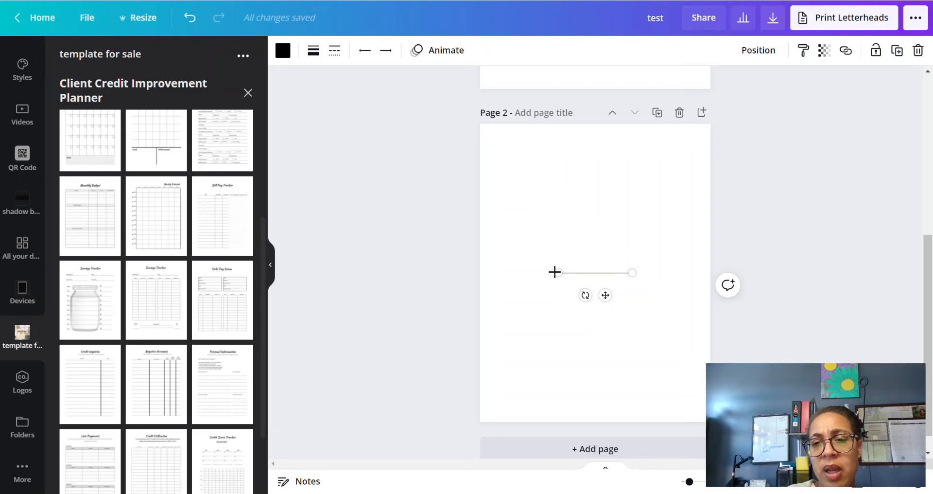
drag(559, 273, 501, 270)
drag(633, 274, 627, 273)
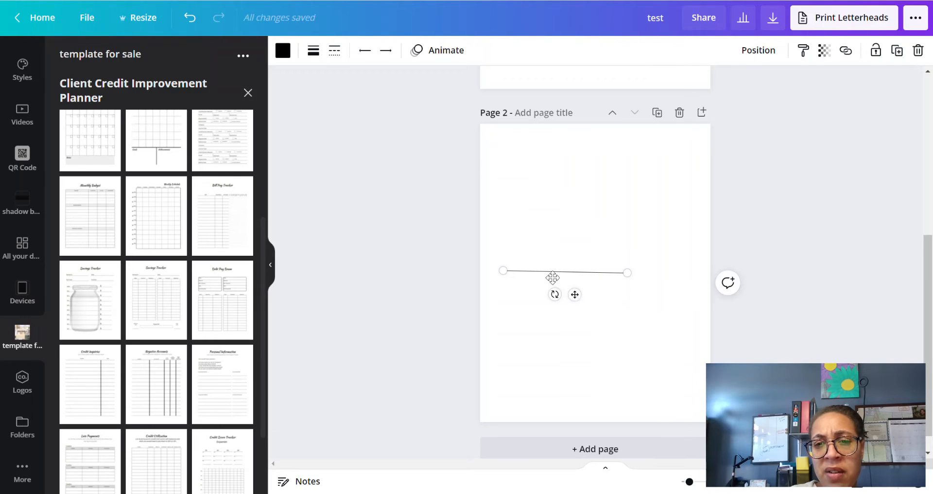
Step: Move the line to the upper part of page 2, rotate it level and set it near the page's left margin
drag(552, 275, 559, 221)
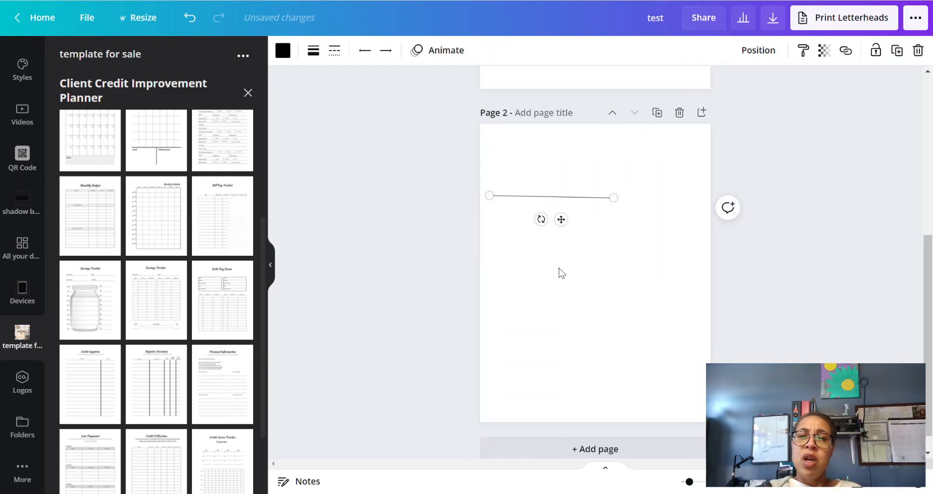
click(559, 269)
click(564, 198)
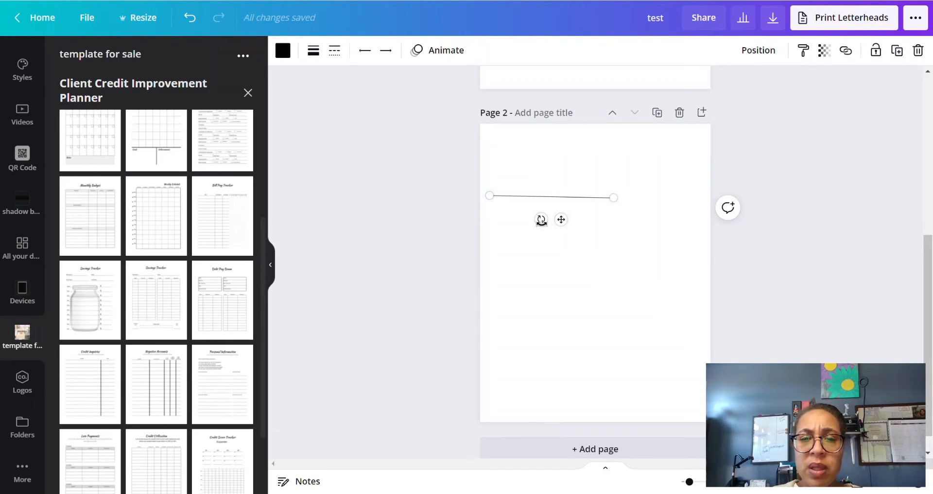
drag(541, 220, 541, 225)
drag(539, 220, 580, 211)
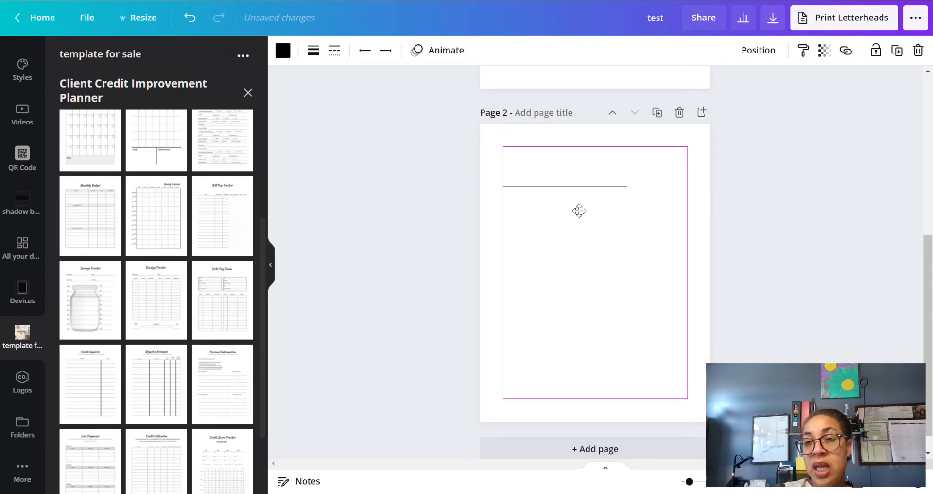
drag(580, 211, 575, 210)
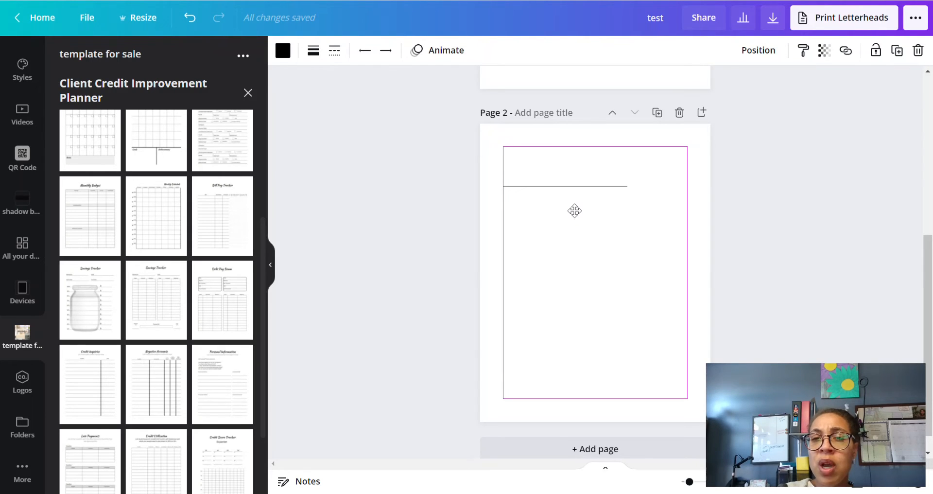
drag(575, 211, 572, 209)
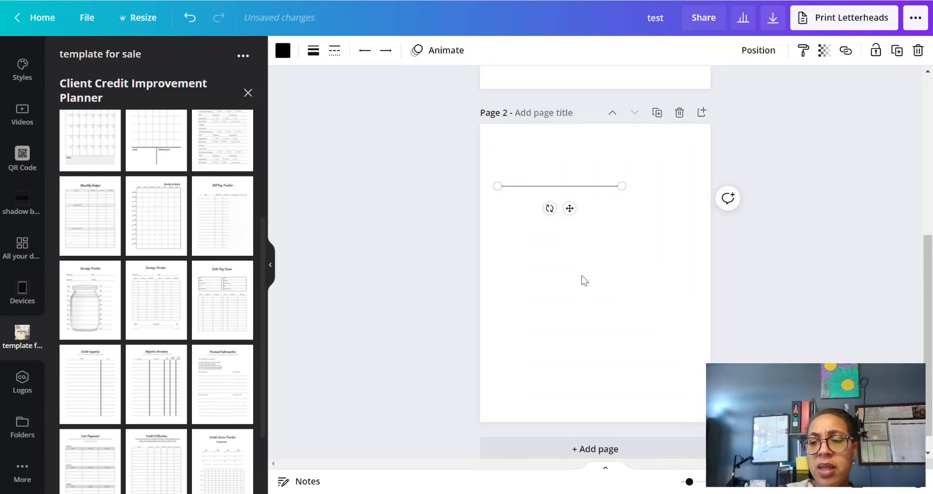
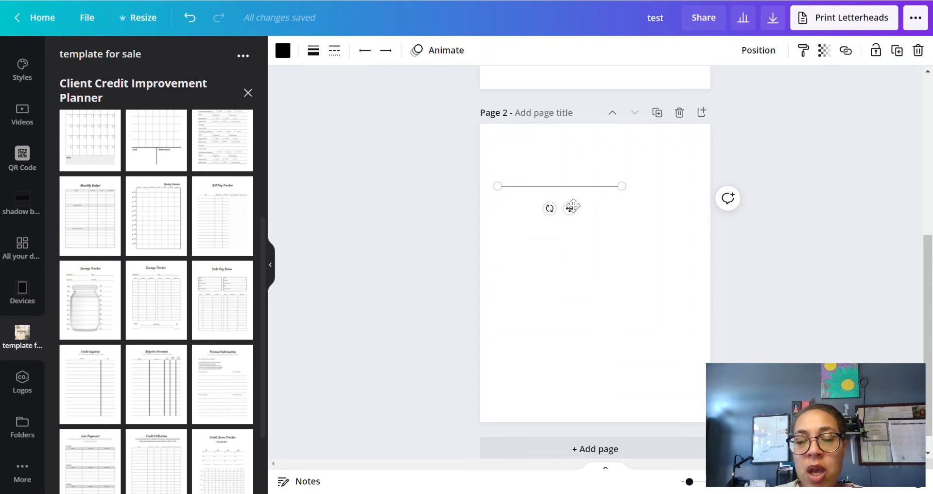
drag(572, 206, 570, 204)
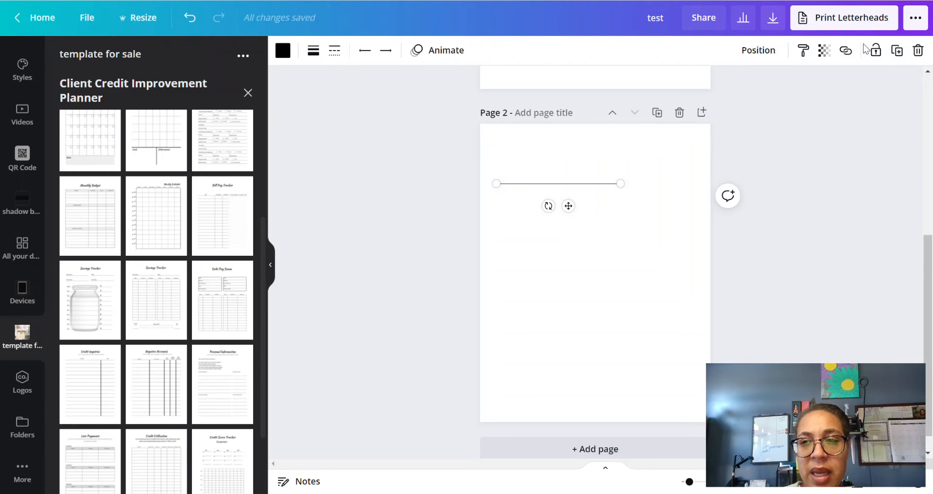
Step: Duplicate the line three times and spread the copies down the page below the original
click(897, 51)
click(897, 51)
click(897, 50)
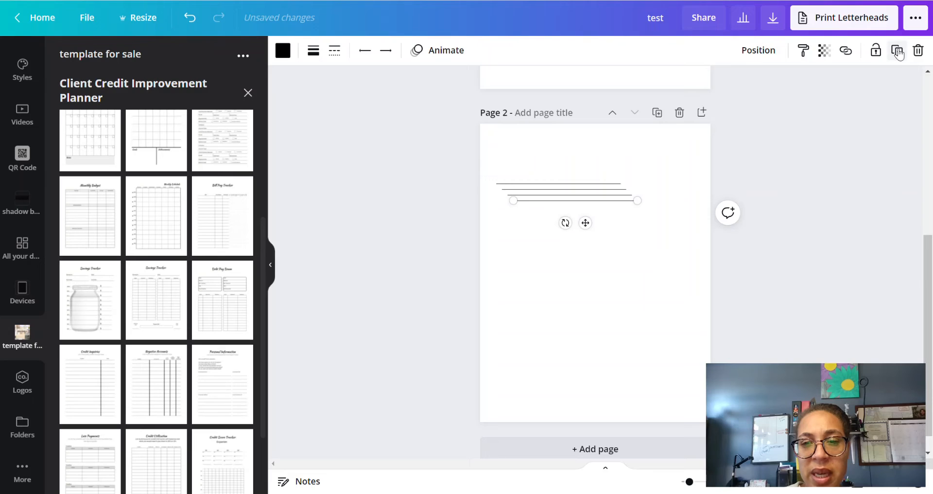
drag(585, 222, 574, 268)
click(578, 195)
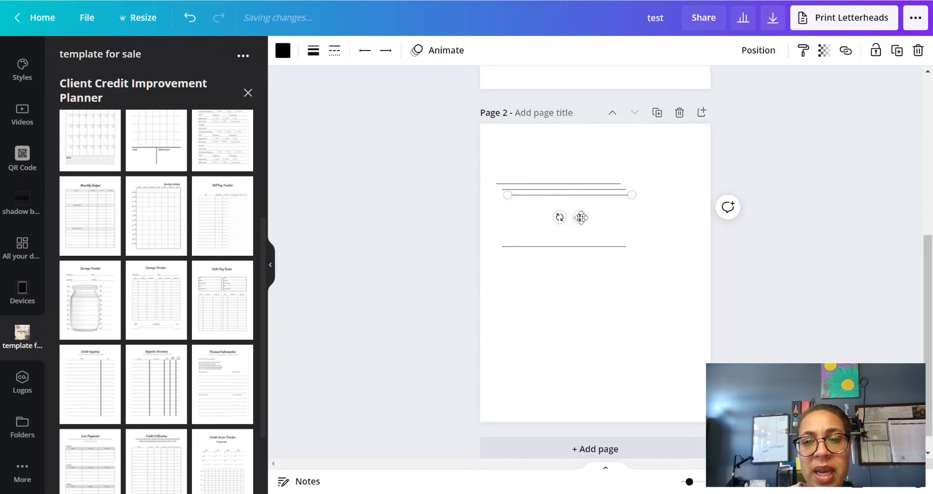
mouse_move(580, 220)
mouse_down()
mouse_move(572, 244)
mouse_move(574, 218)
mouse_up()
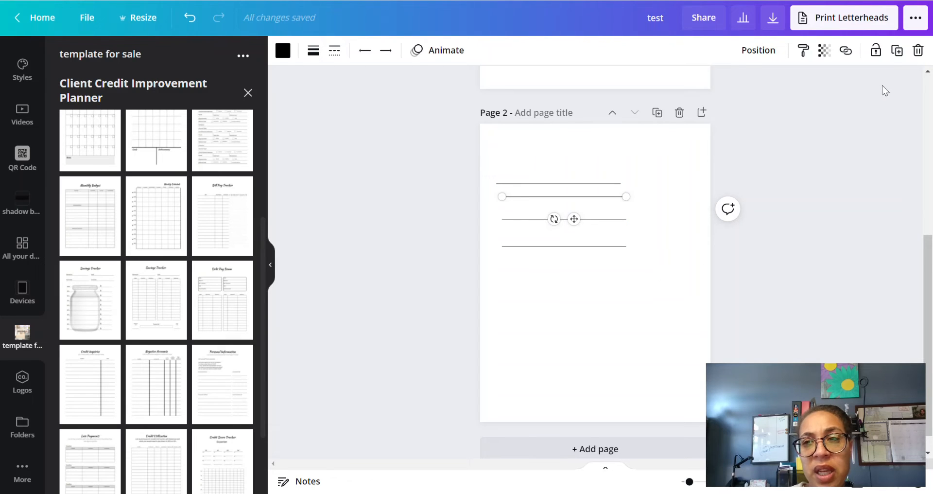
Step: Add three more copies of the line and arrange all seven as roughly spaced, left-aligned rows
click(898, 53)
click(898, 55)
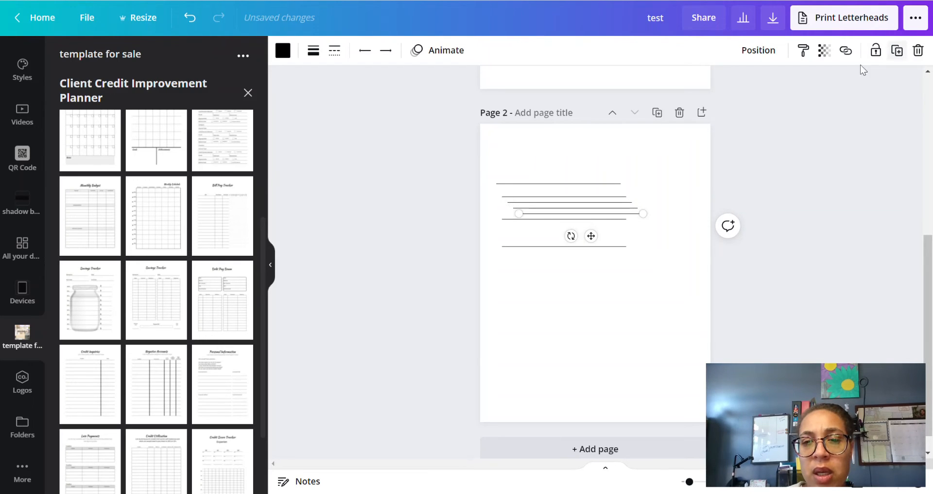
drag(585, 231, 575, 301)
click(587, 209)
drag(587, 229, 575, 287)
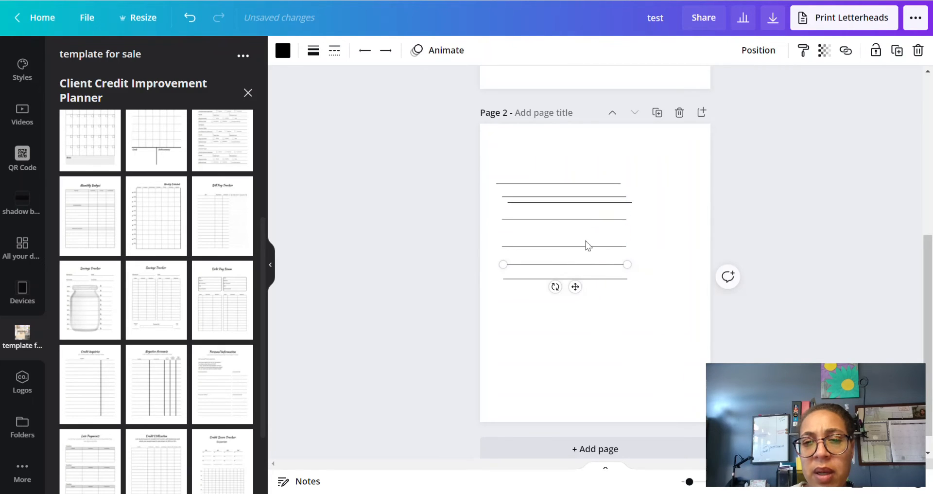
click(594, 203)
drag(579, 223, 575, 265)
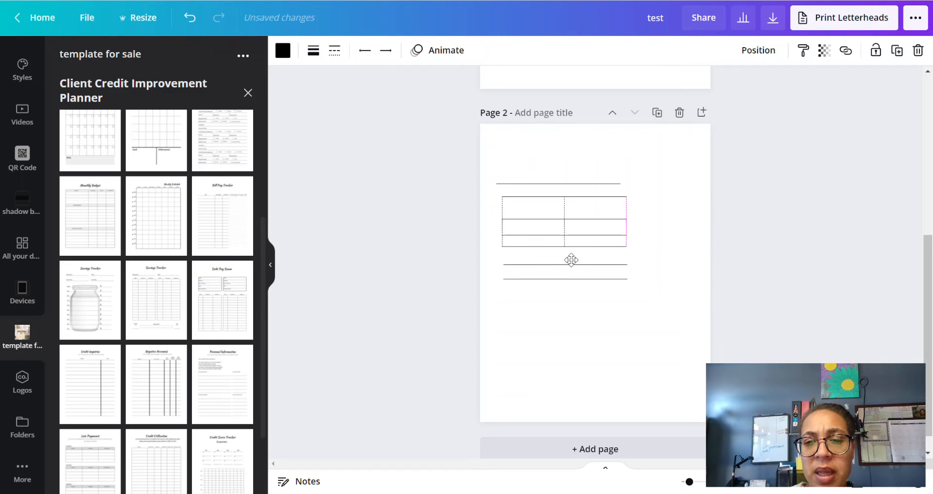
drag(578, 198, 582, 189)
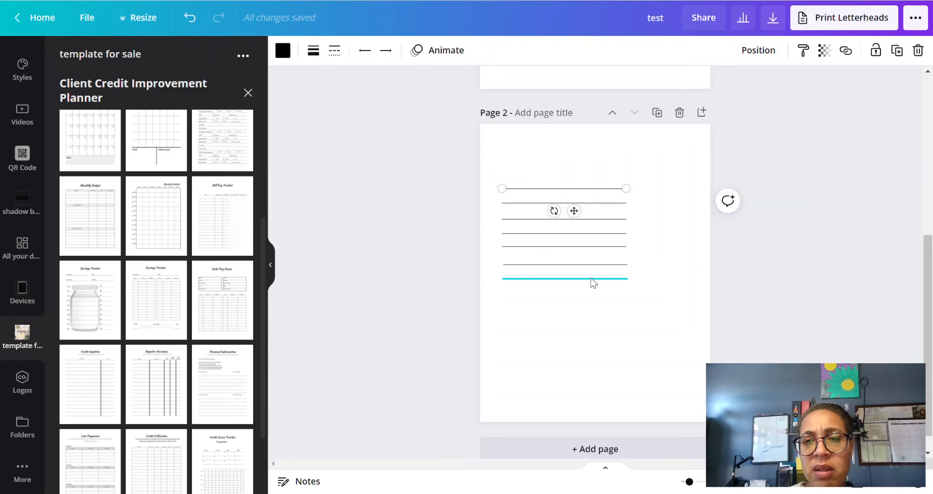
Step: Check the row count on the Bill Pay Tracker page, duplicate page 2's top line three times and place one copy below the lowest row
scroll(595, 275, up, 4)
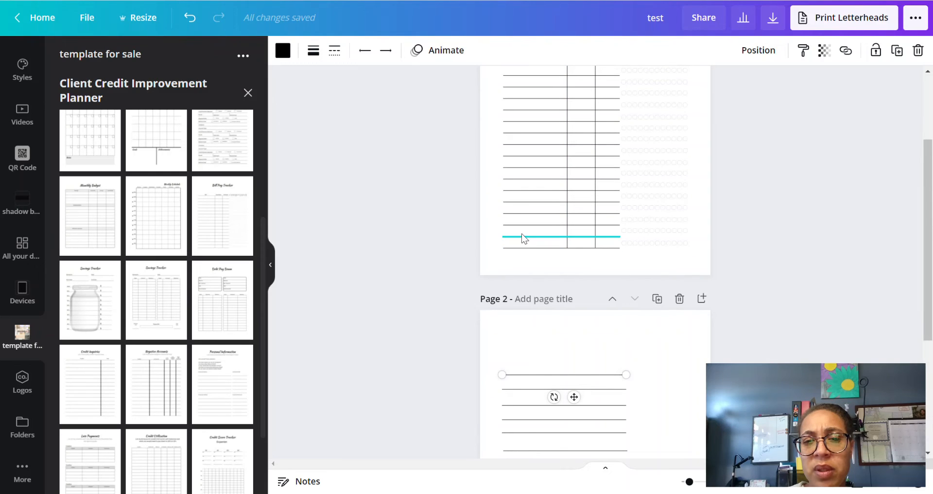
scroll(524, 220, up, 3)
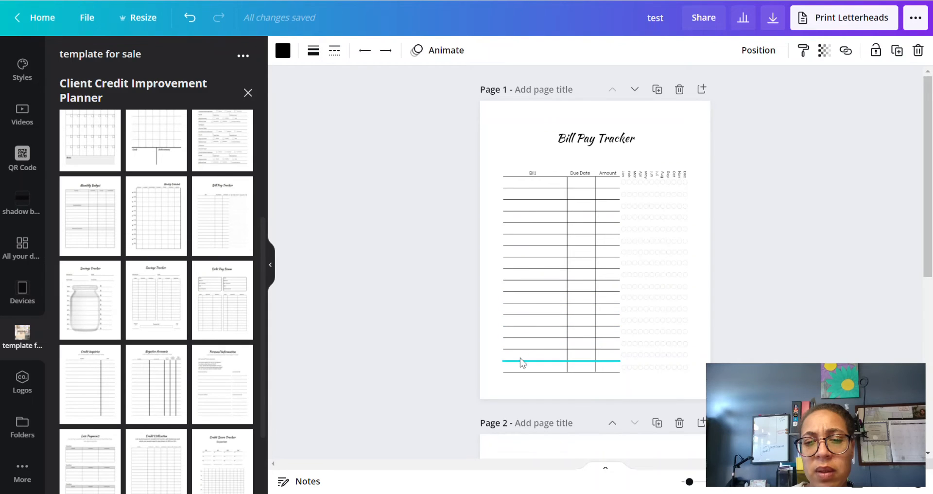
scroll(700, 117, down, 6)
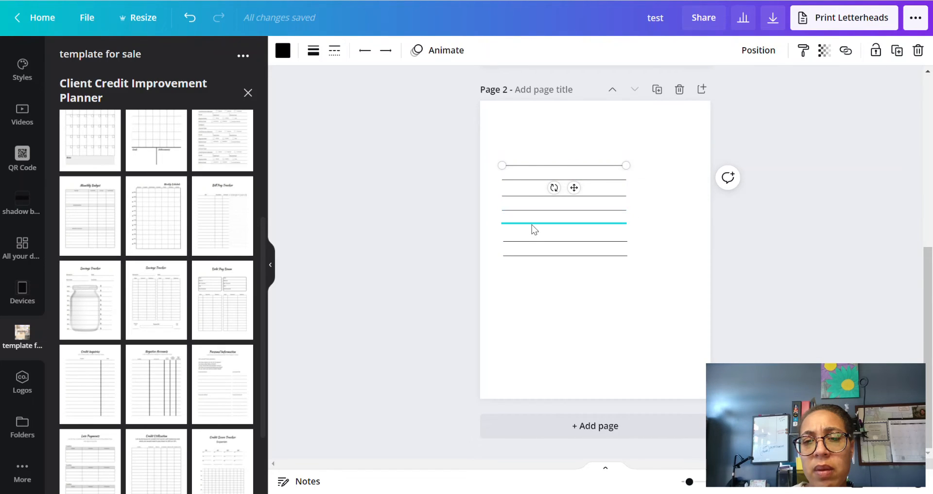
click(897, 50)
click(896, 50)
click(897, 50)
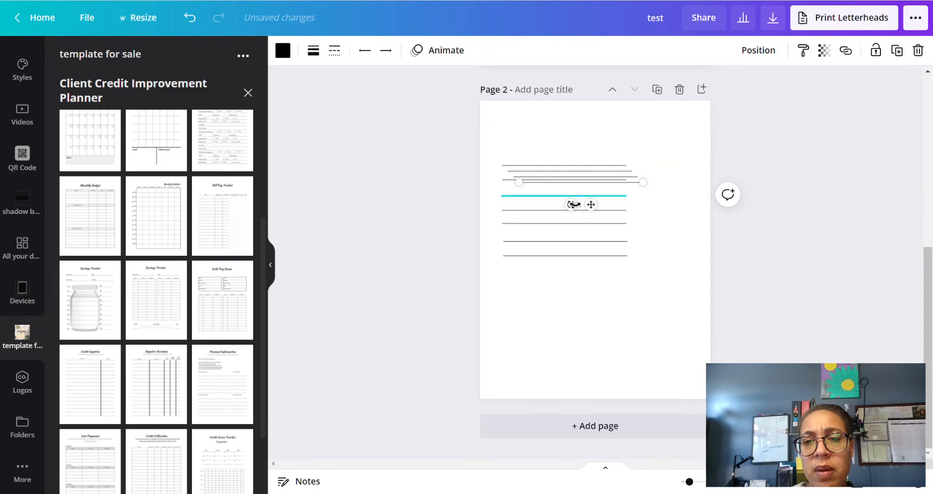
mouse_move(591, 204)
mouse_down()
mouse_move(566, 297)
mouse_move(575, 303)
mouse_up()
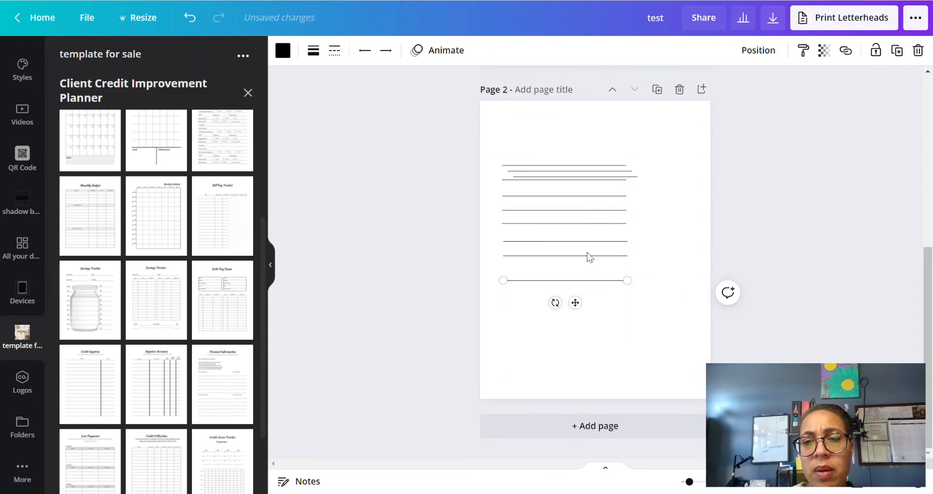
click(585, 177)
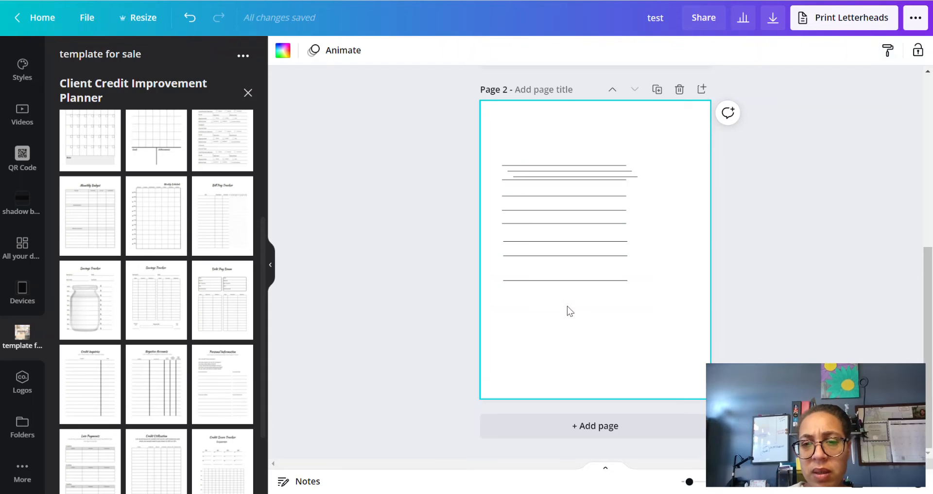
Step: Duplicate the lowest line three times and spread the copies down the lower part of page 2
click(571, 281)
click(896, 50)
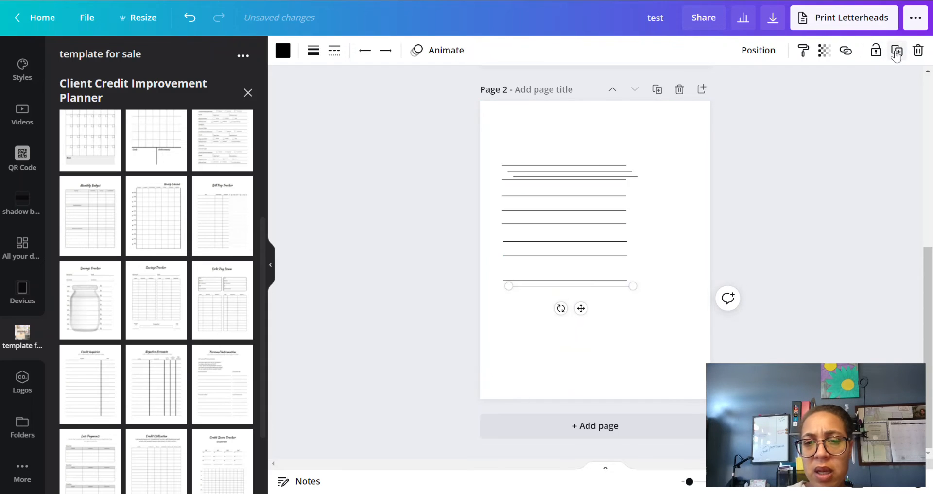
click(896, 51)
click(896, 50)
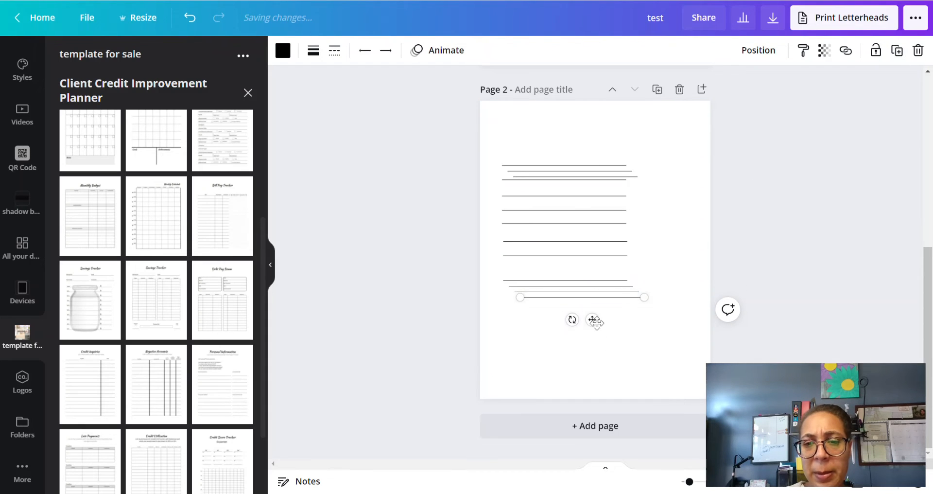
drag(592, 320, 579, 360)
click(583, 291)
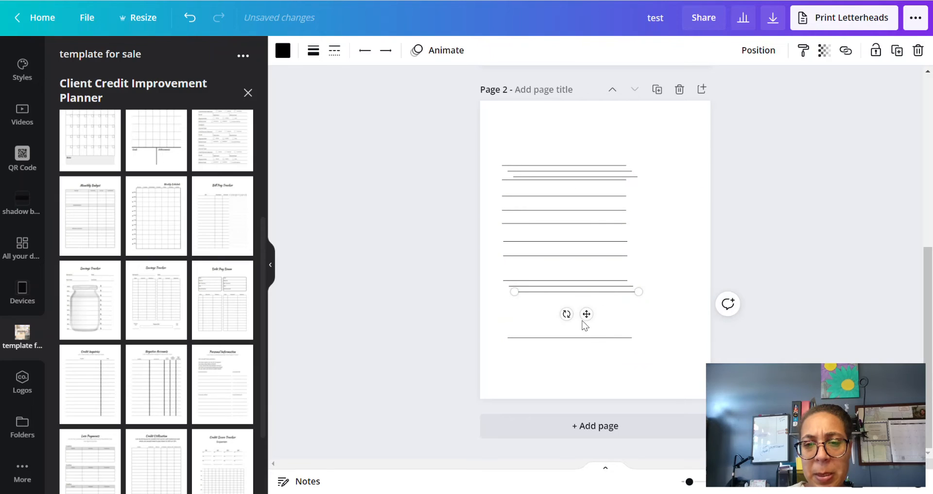
mouse_move(585, 312)
mouse_down()
mouse_move(581, 338)
mouse_move(575, 321)
mouse_up()
click(592, 287)
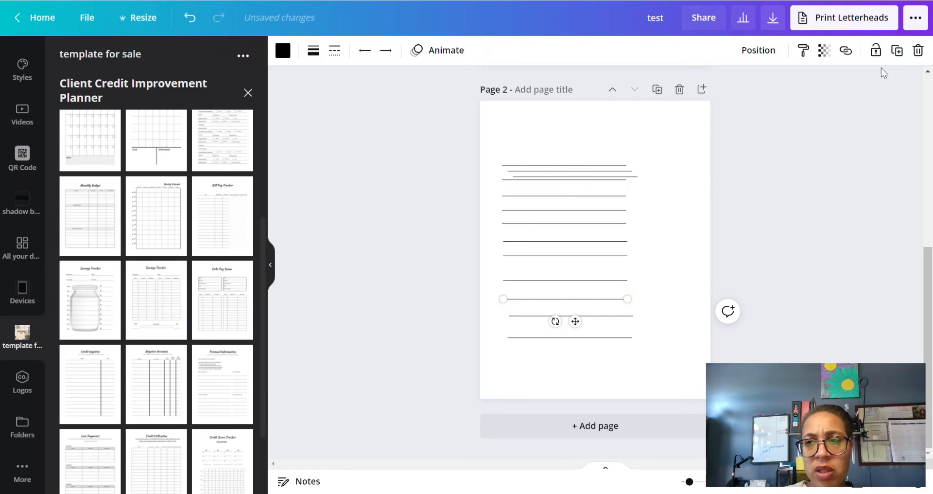
Step: Duplicate the lowest line twice, placing one copy on the bottom margin, and raise the top line to extend the row area
click(601, 337)
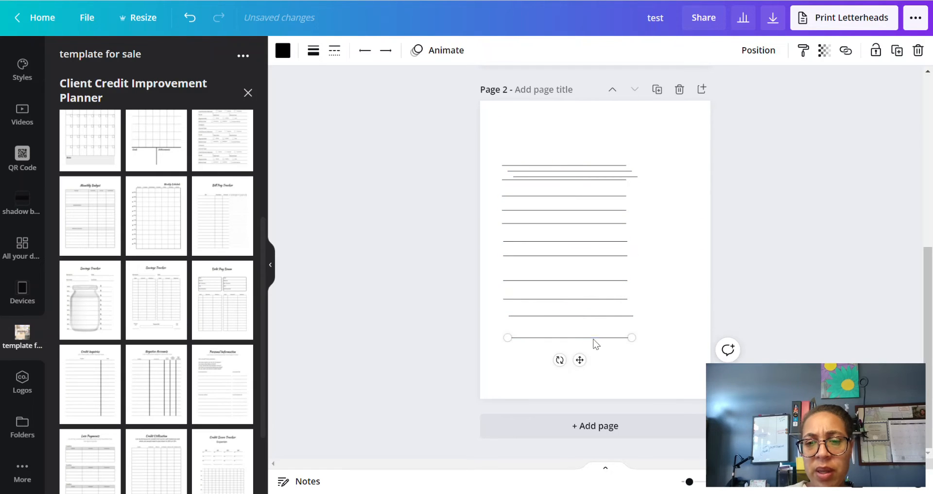
click(898, 51)
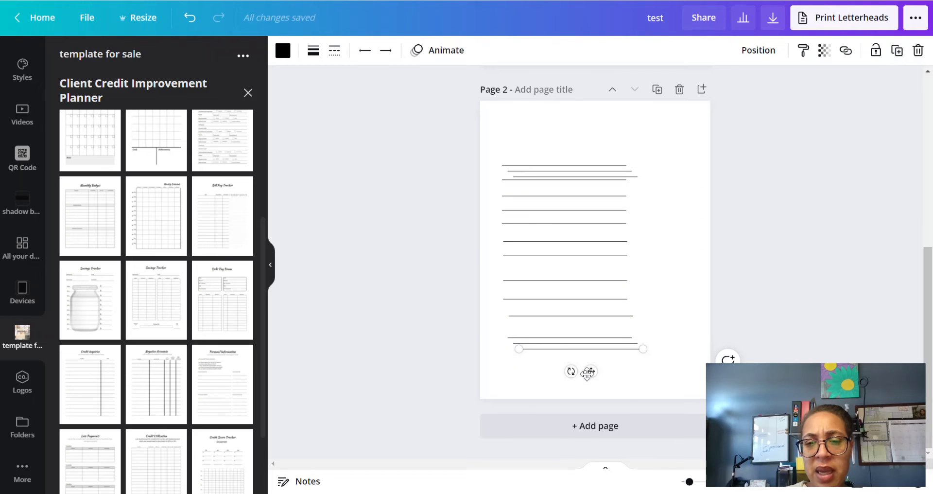
drag(588, 372, 572, 410)
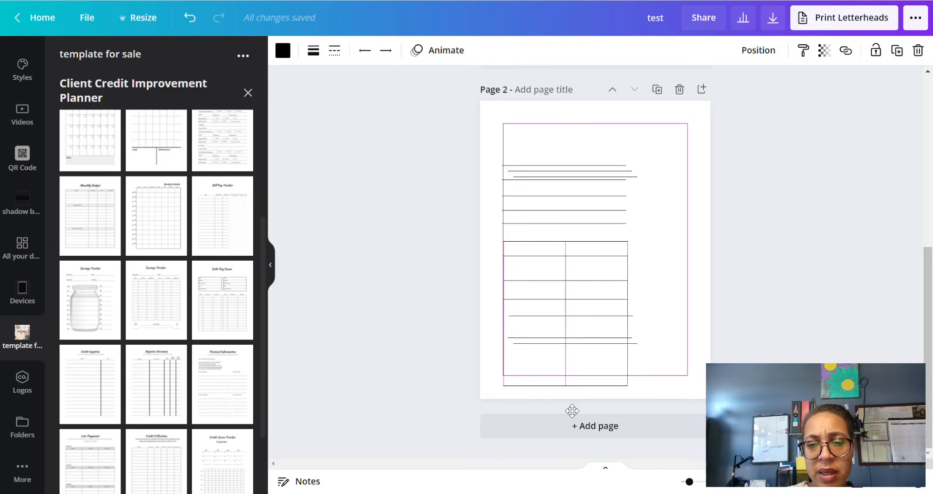
drag(572, 411, 574, 398)
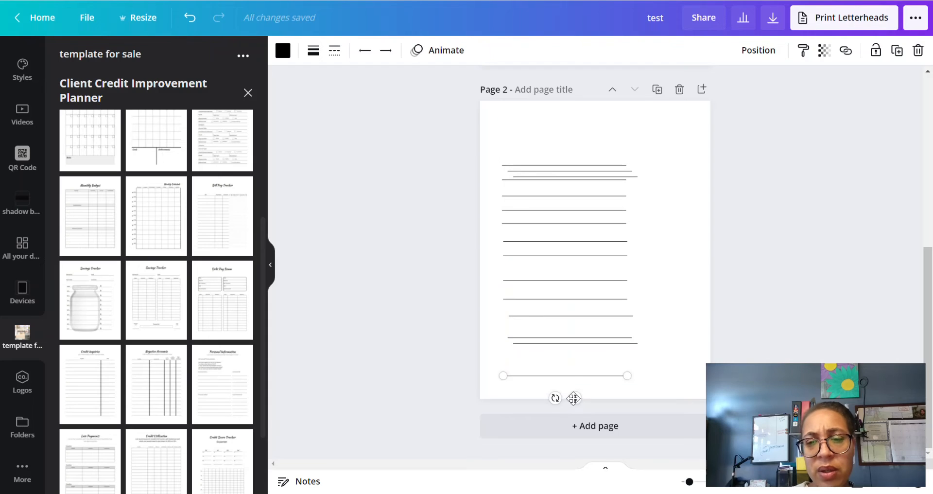
click(574, 164)
drag(577, 187, 569, 172)
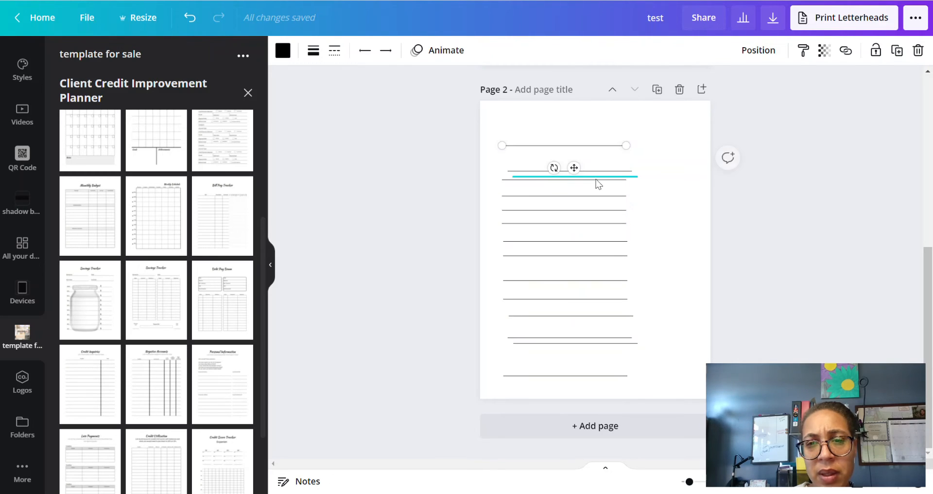
Step: Select all the lines on page 2 and apply Tidy up to align and space them evenly
click(448, 118)
drag(461, 112, 554, 392)
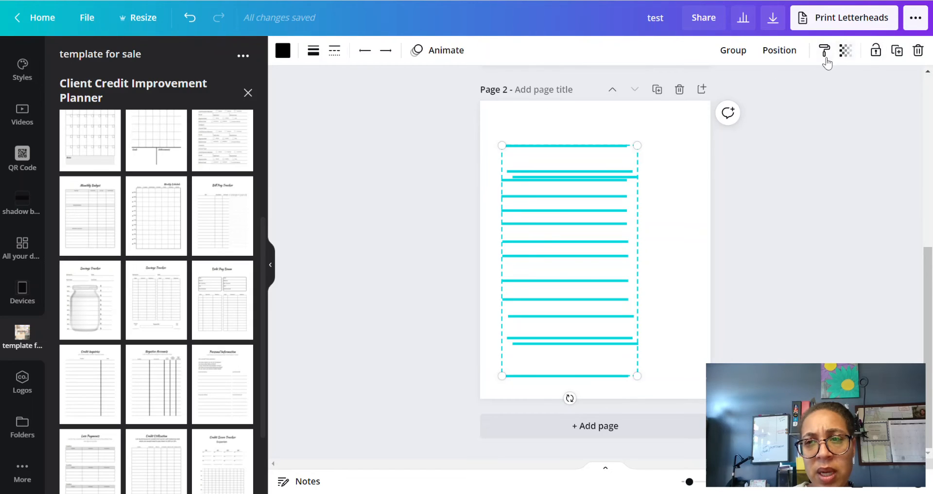
click(788, 57)
click(609, 301)
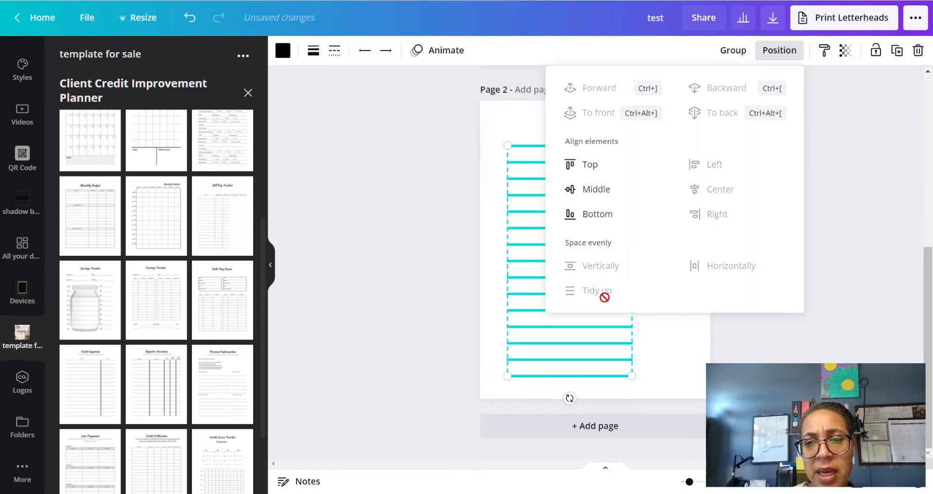
key(Escape)
click(412, 275)
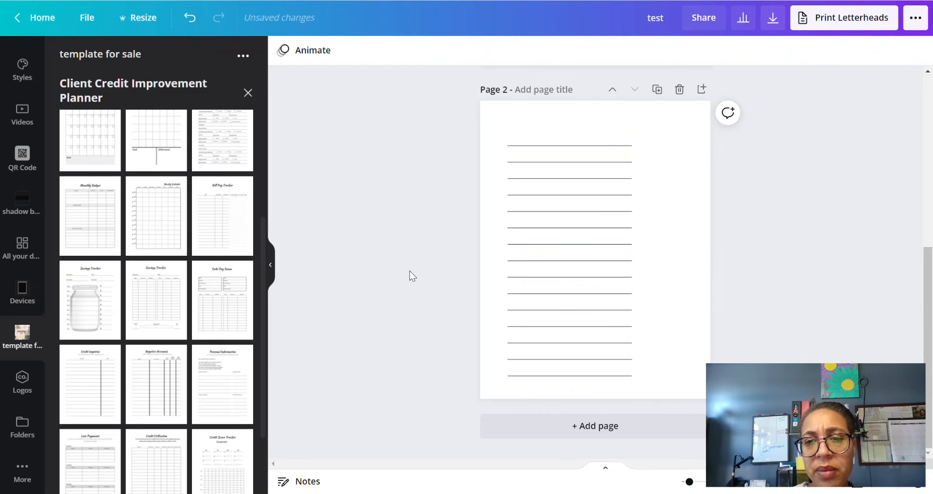
Step: Shift all the evenly spaced lines together slightly left, just past the page's left margin guide
drag(450, 126, 584, 384)
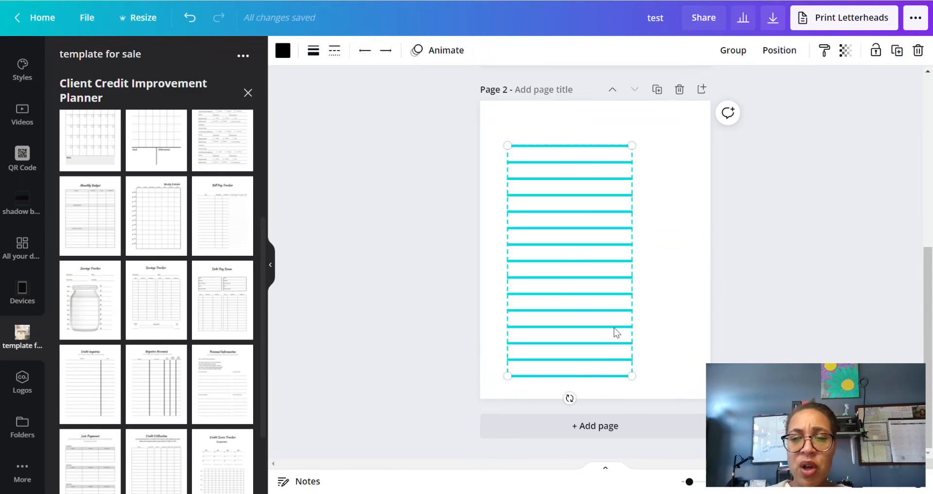
drag(608, 310, 597, 310)
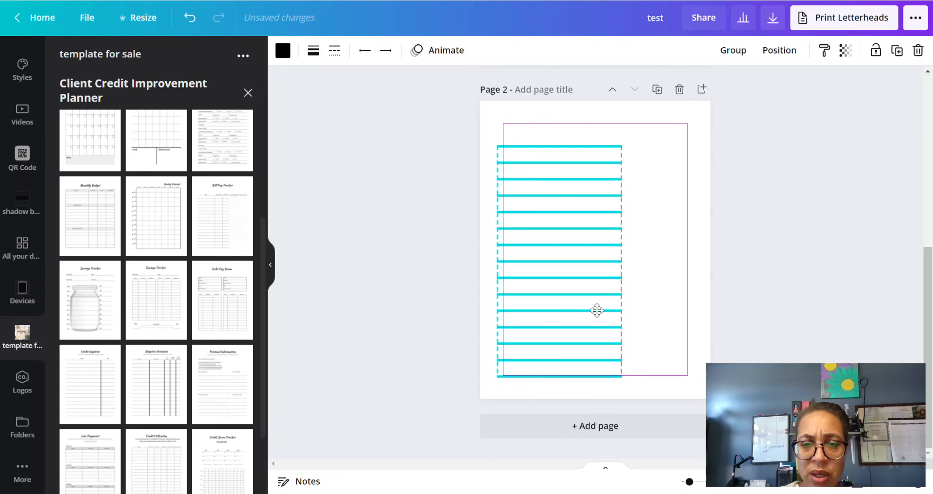
click(413, 269)
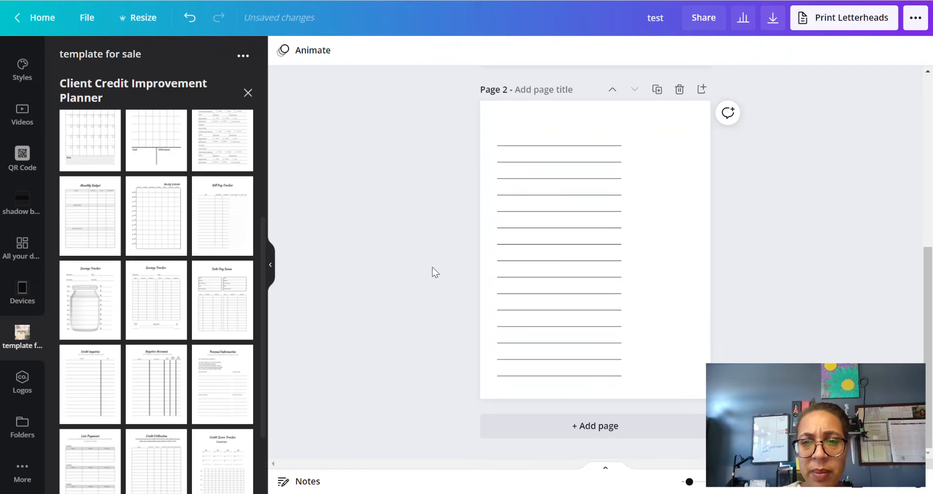
Step: Add a text box reading "Bill Pay Tracker" to page 2
scroll(433, 271, up, 2)
click(668, 256)
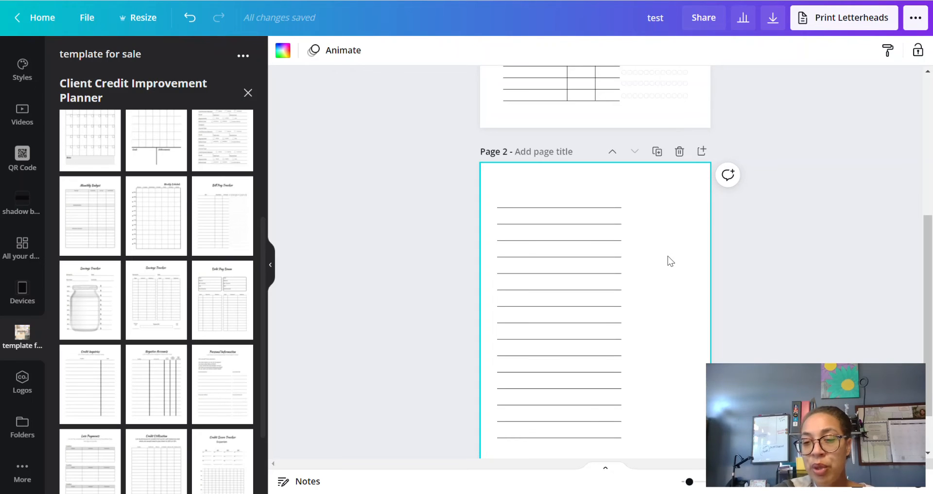
key(t)
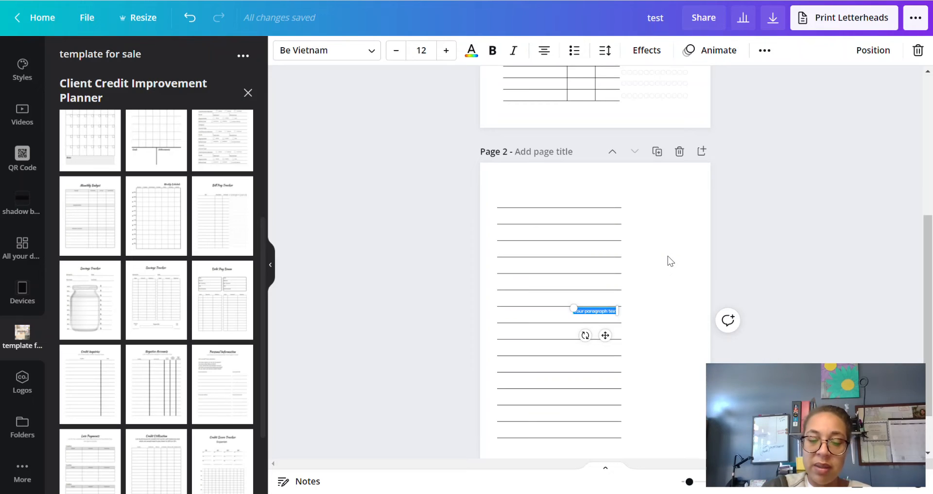
key(BackSpace)
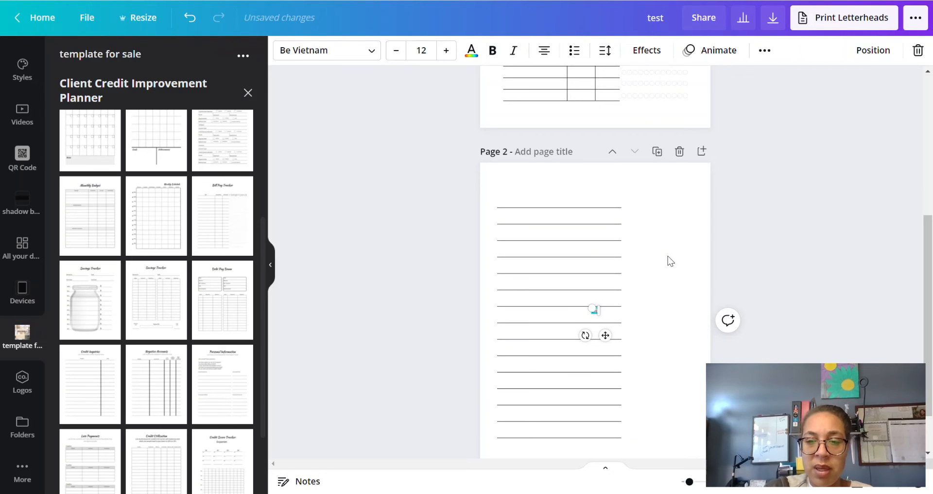
text(Bill Pay Tr)
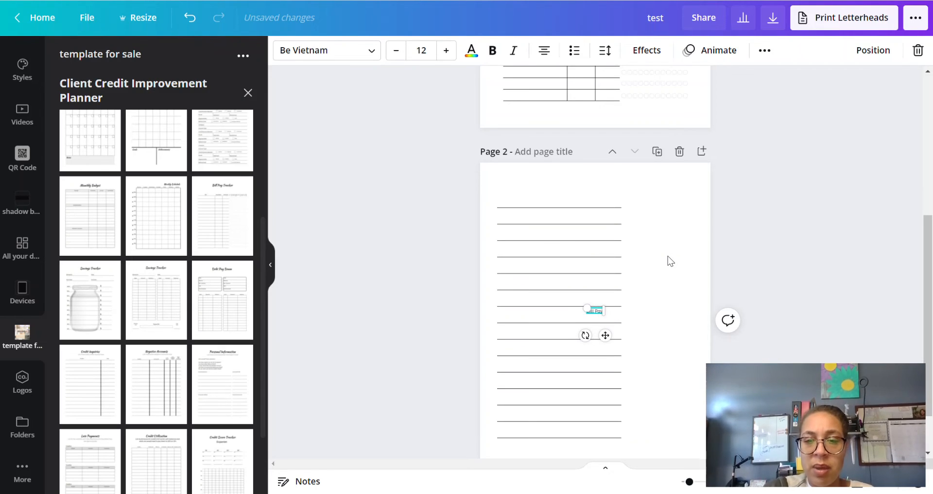
text(acke)
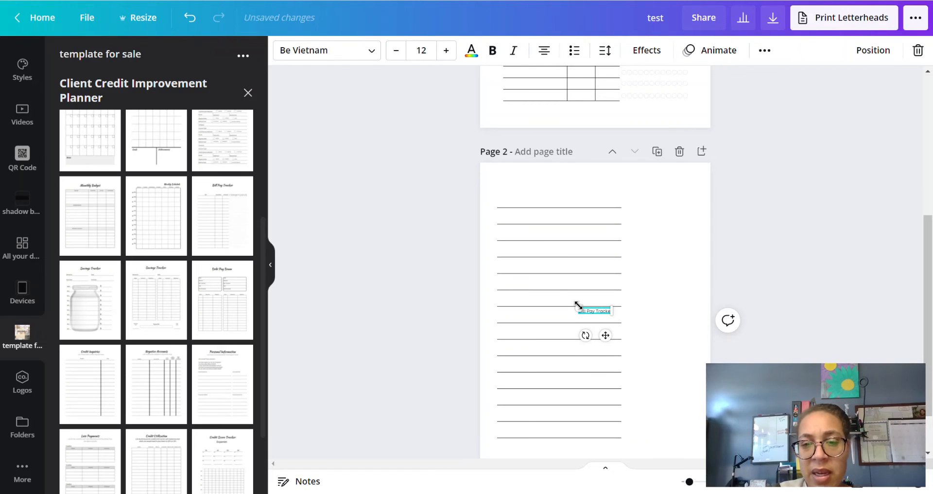
Step: Enlarge the "Bill Pay Tracker" text to about size 39.6 and center it above the row lines as the page title
drag(578, 307, 504, 272)
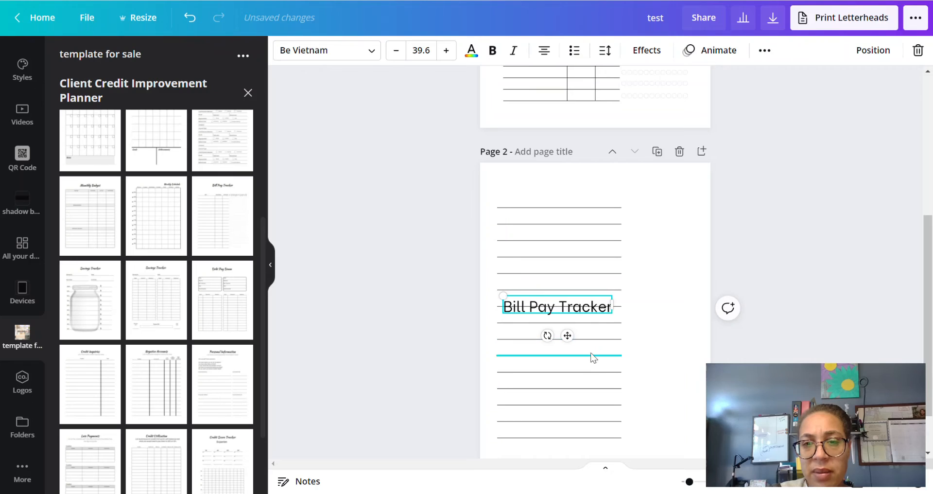
drag(570, 334, 605, 208)
click(434, 233)
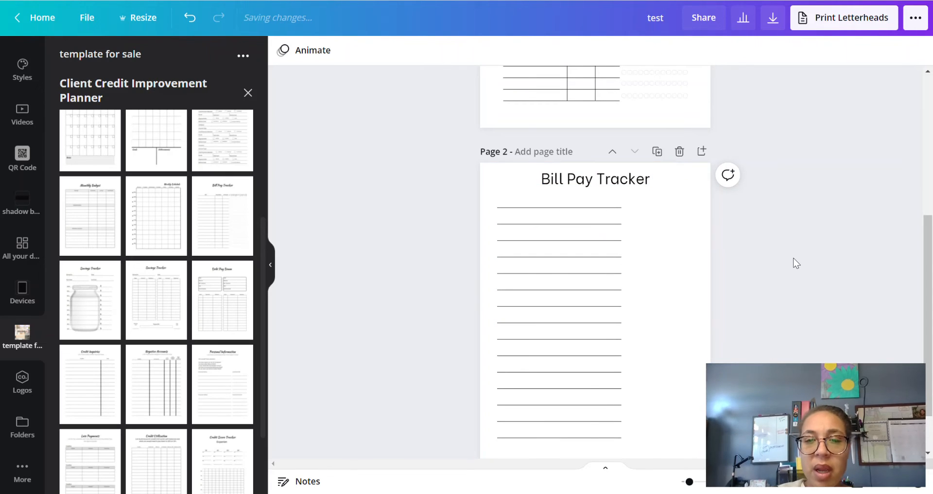
Step: Paste a line onto page 2, rotate it to -90° so it stands vertical, and set its line weight to 1
scroll(791, 258, up, 5)
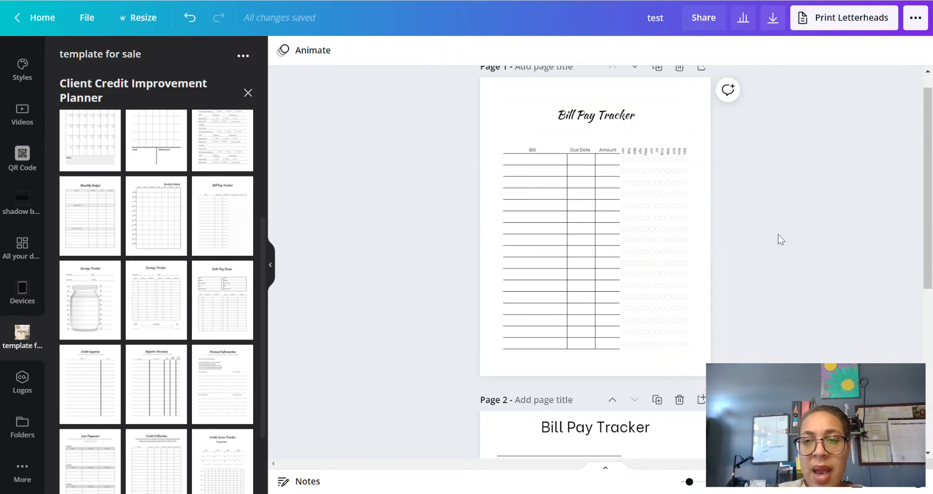
scroll(778, 235, down, 1)
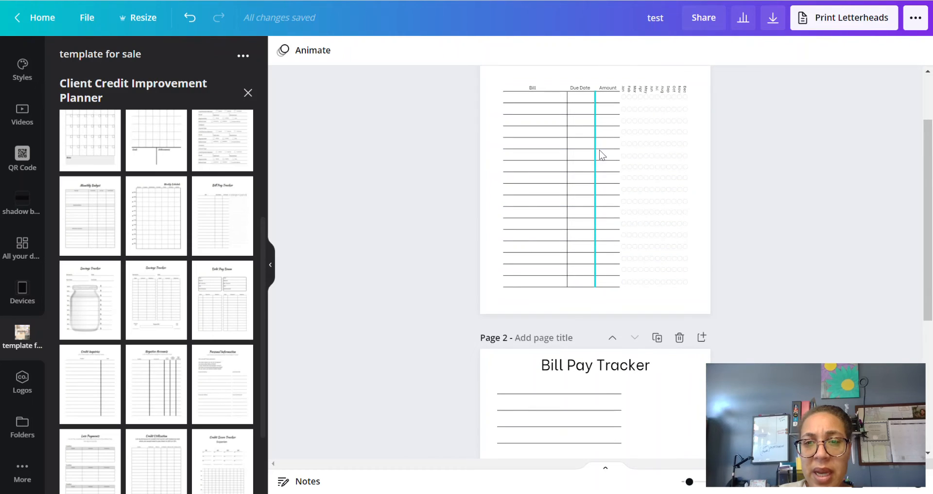
scroll(632, 161, down, 5)
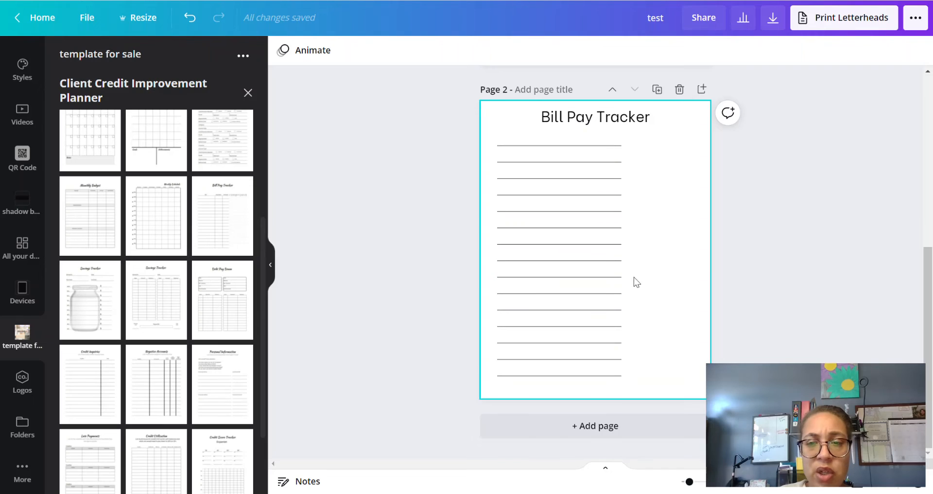
click(659, 262)
key(ctrl+v)
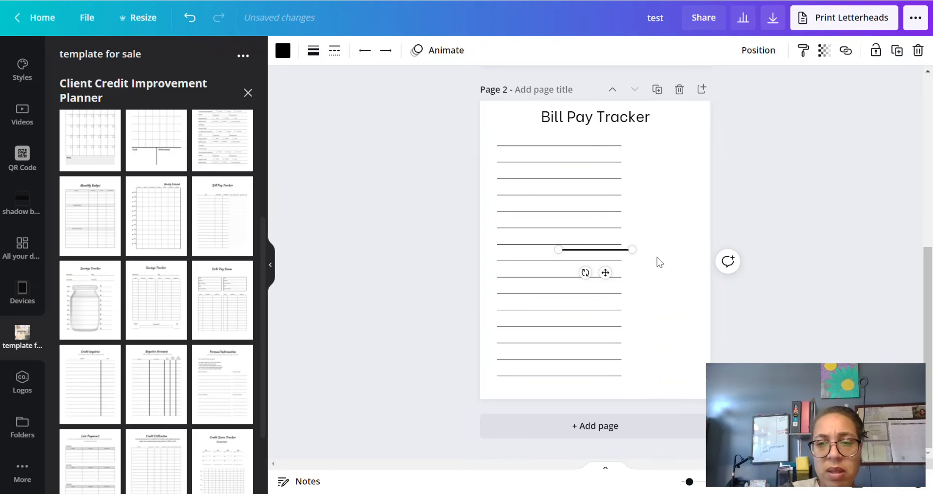
drag(585, 272, 632, 257)
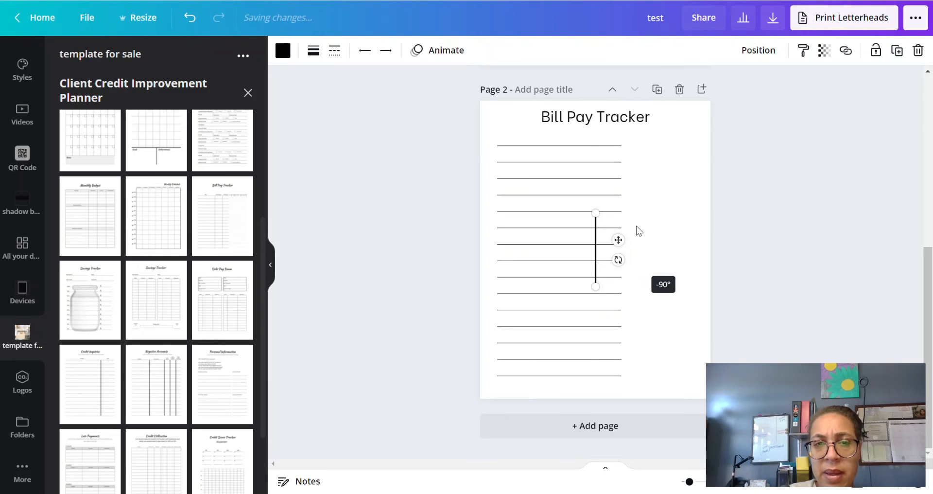
click(315, 54)
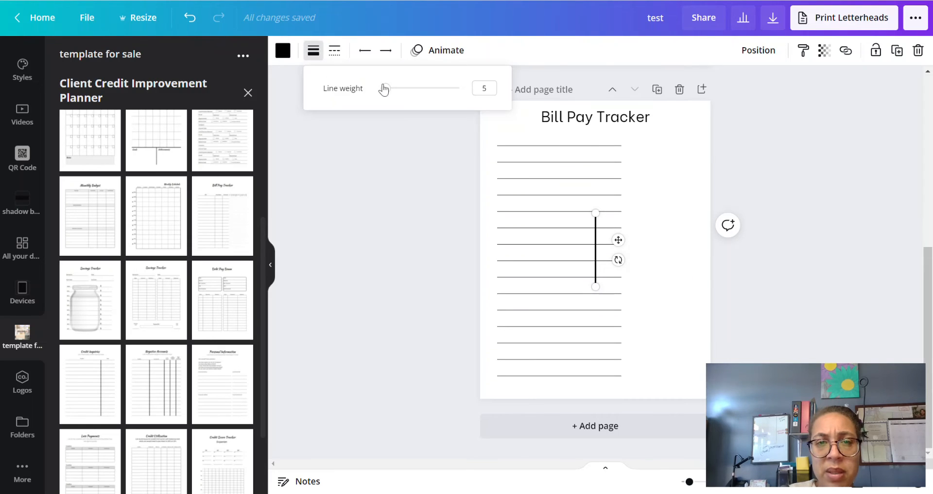
drag(385, 88, 381, 88)
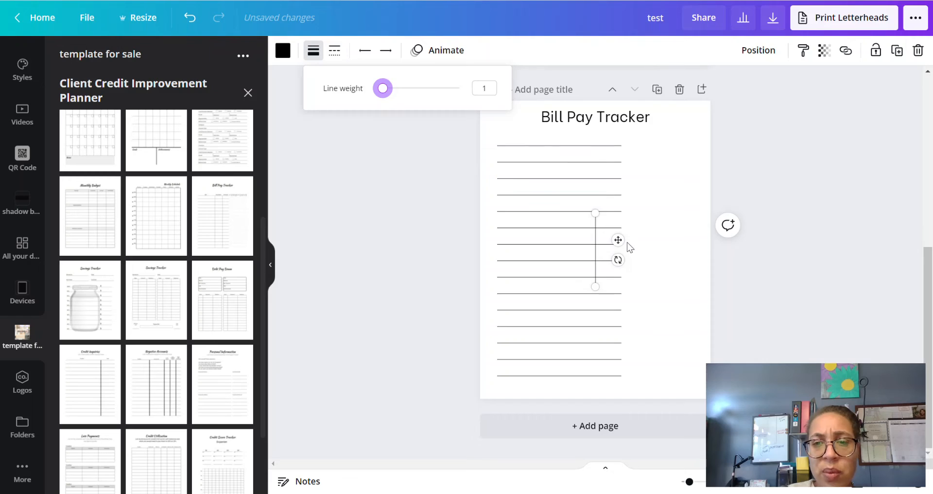
Step: Place the vertical line near the middle of the rows and stretch it from the top row line to the lowest one
drag(618, 240, 581, 169)
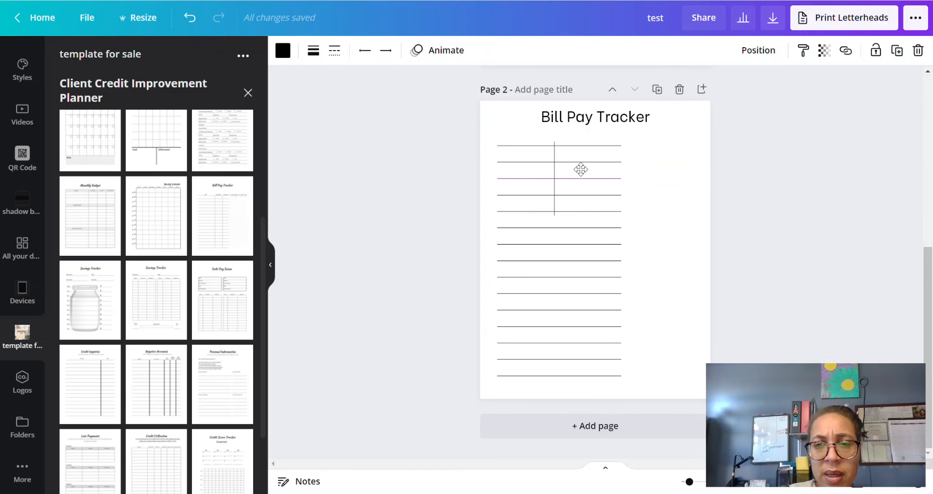
drag(581, 169, 581, 173)
drag(554, 219, 559, 379)
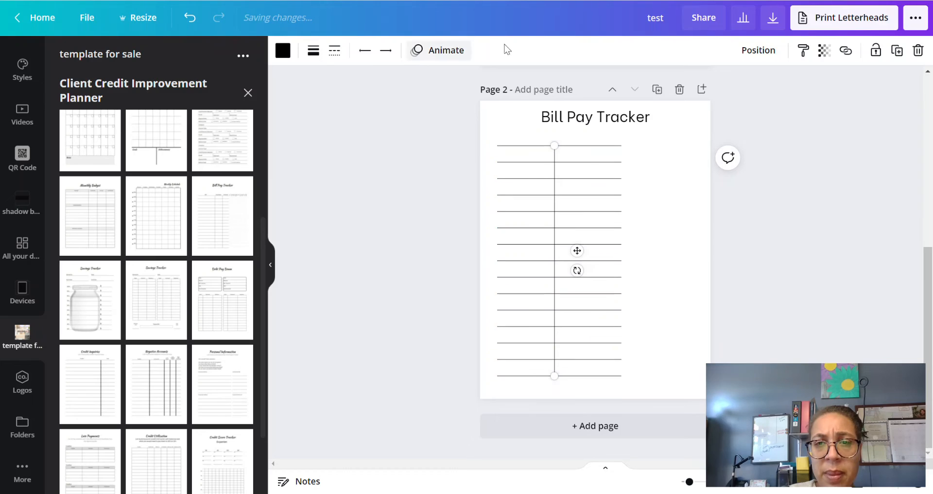
Step: Duplicate the vertical line and position the two lines as dividers forming a wide first column and two narrow ones
click(899, 57)
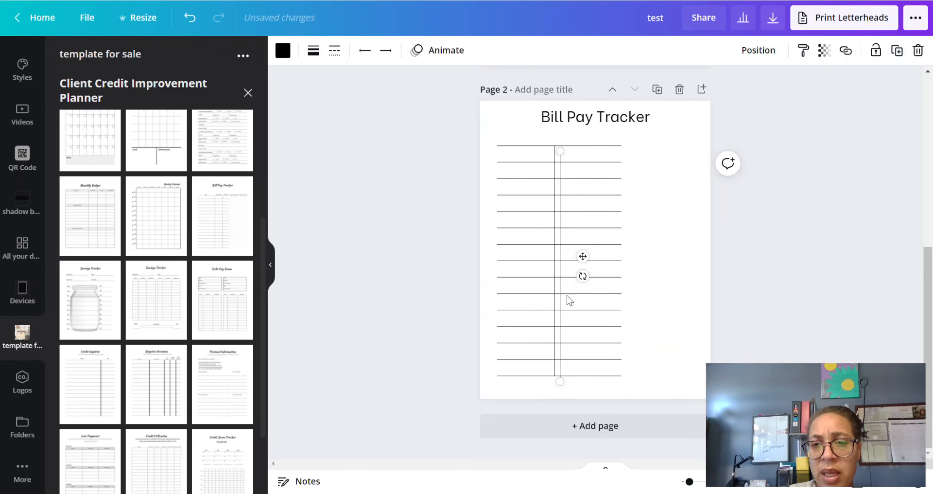
mouse_move(578, 251)
mouse_down()
mouse_move(616, 247)
mouse_move(587, 249)
mouse_up()
click(555, 249)
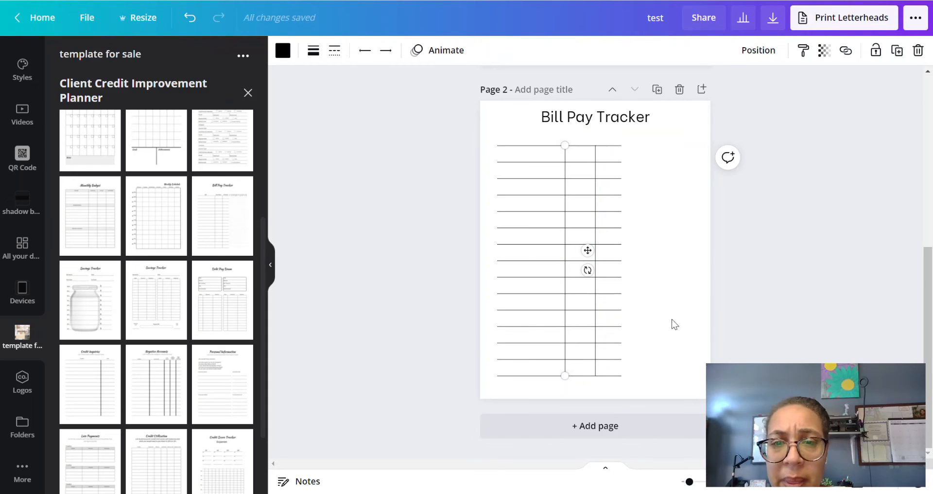
click(402, 295)
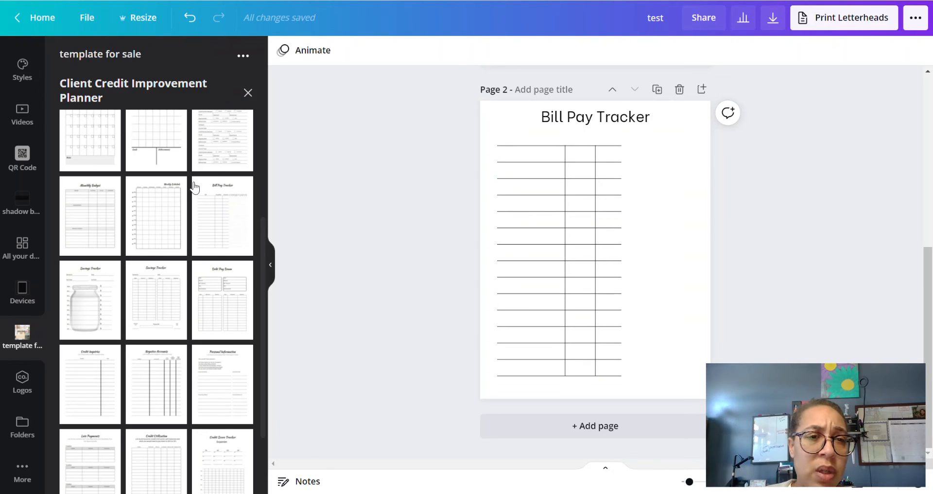
Step: Add a thin circle outline graphic to page 2, shrink it and place it at the right end of the first row
scroll(18, 183, up, 5)
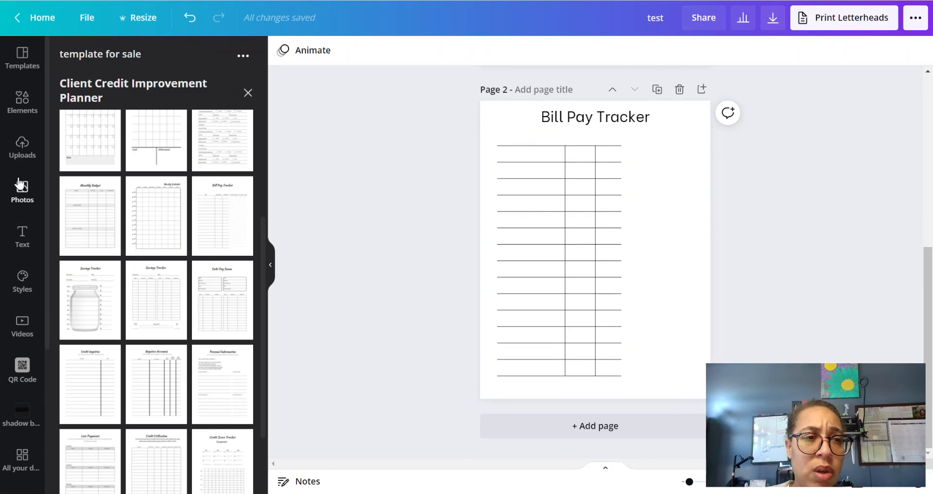
click(22, 102)
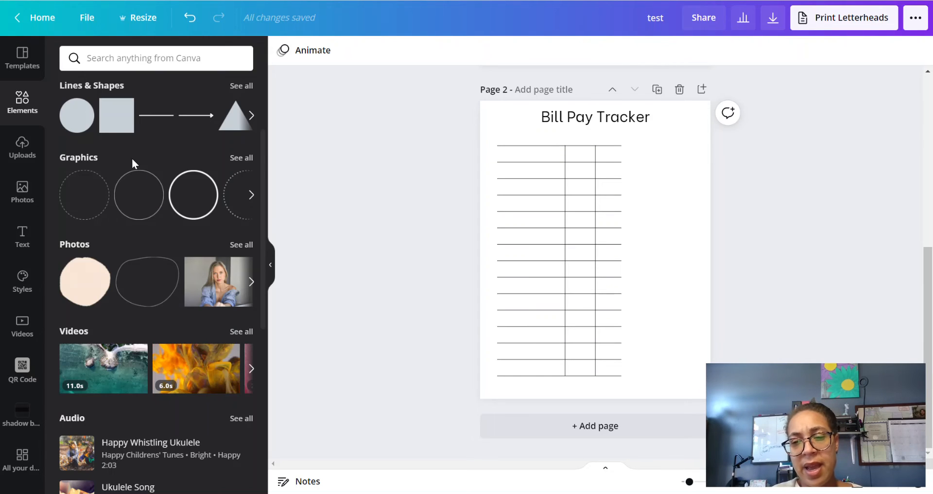
click(130, 202)
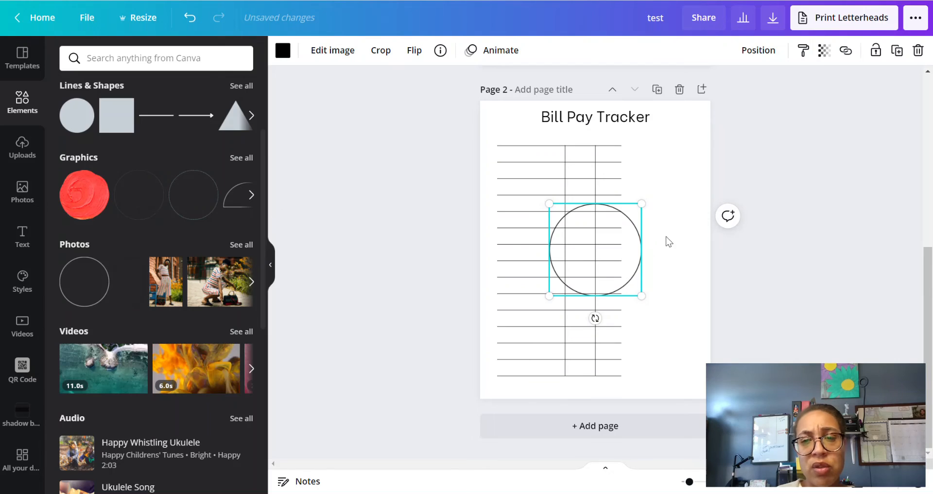
drag(643, 202, 560, 281)
drag(563, 318, 642, 188)
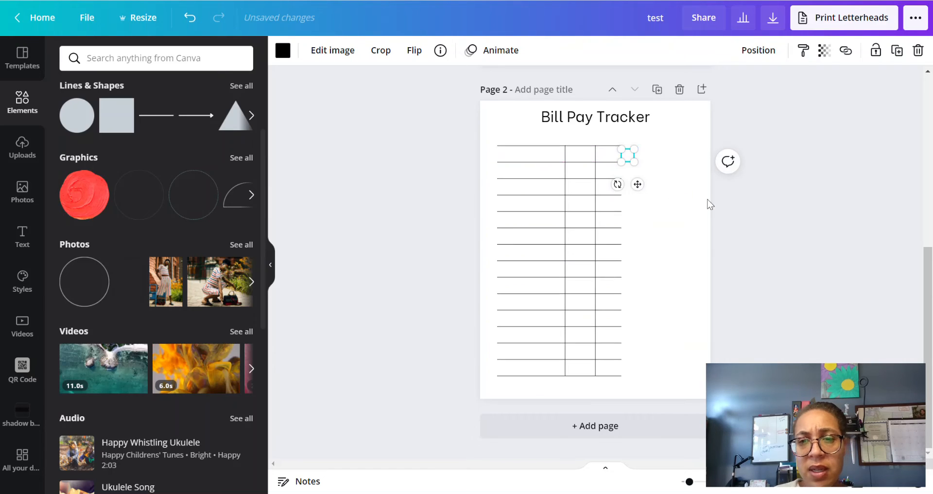
Step: Shrink the circle at the end of the first row to about half its size, using page 1 as reference
scroll(711, 199, up, 1)
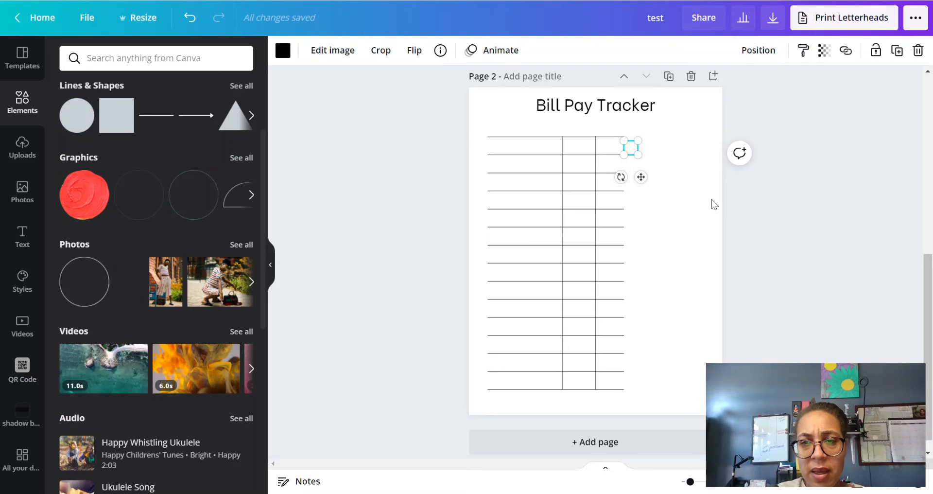
scroll(731, 200, up, 5)
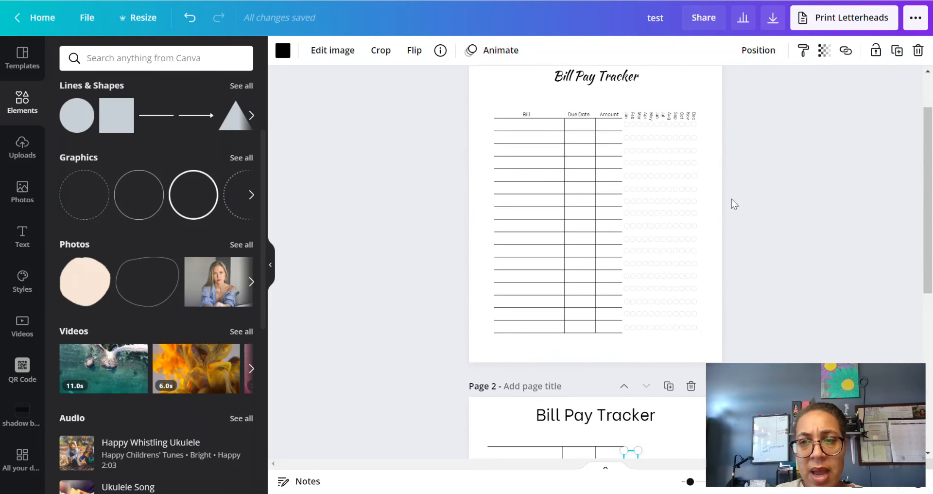
scroll(731, 199, down, 5)
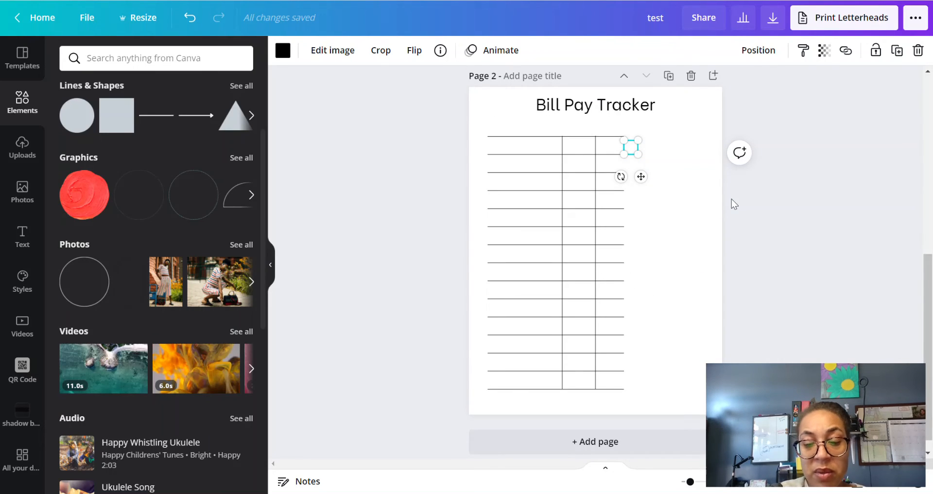
scroll(731, 200, down, 1)
scroll(731, 199, up, 3)
scroll(731, 199, up, 3)
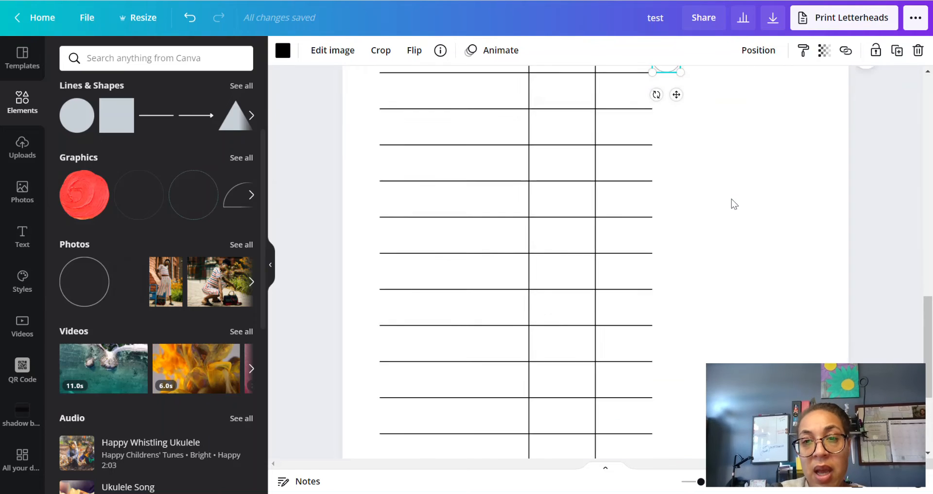
scroll(707, 210, up, 3)
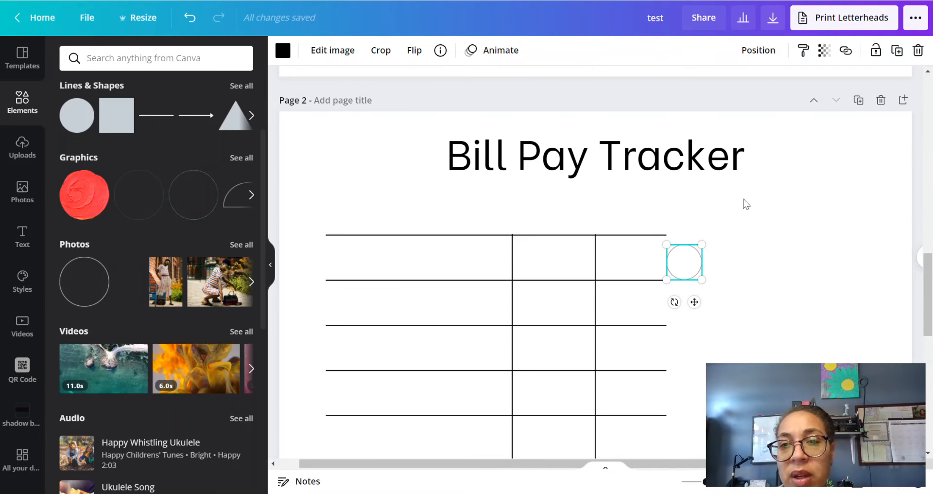
drag(704, 278, 684, 262)
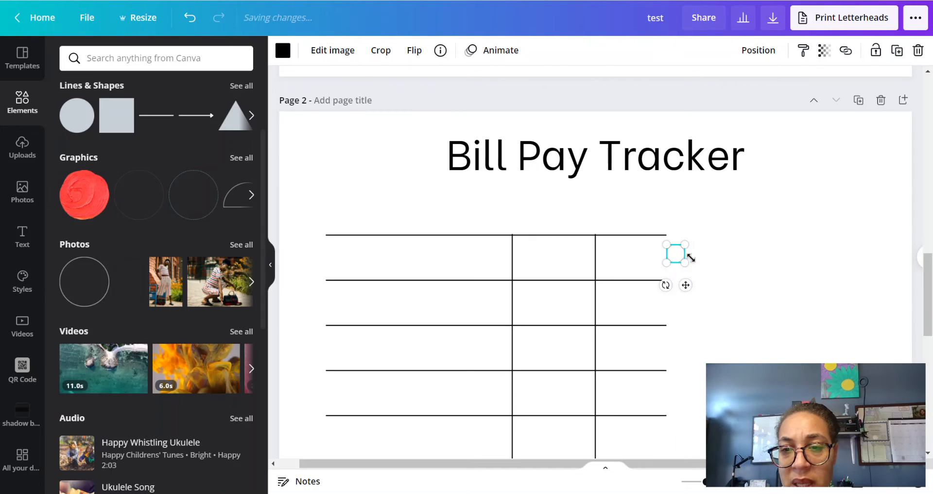
Step: Duplicate the small circle twice and line up the copies beside it along the first row
click(897, 50)
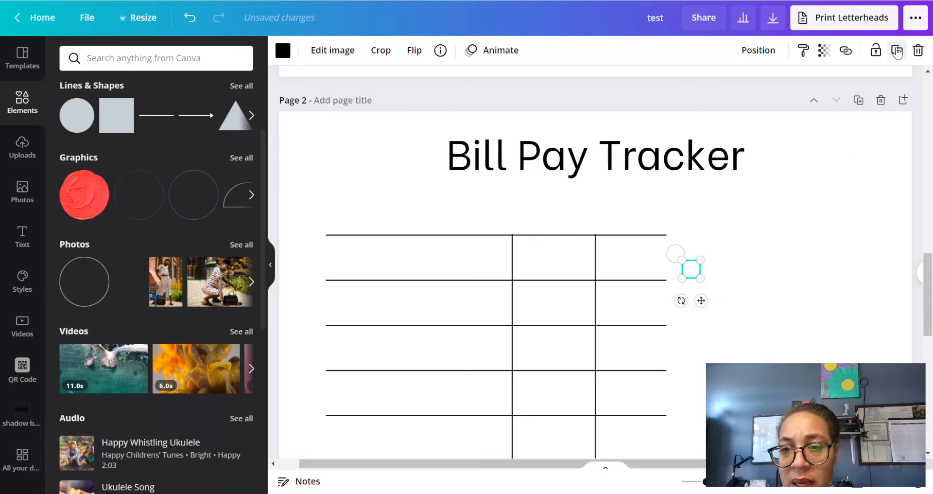
click(897, 51)
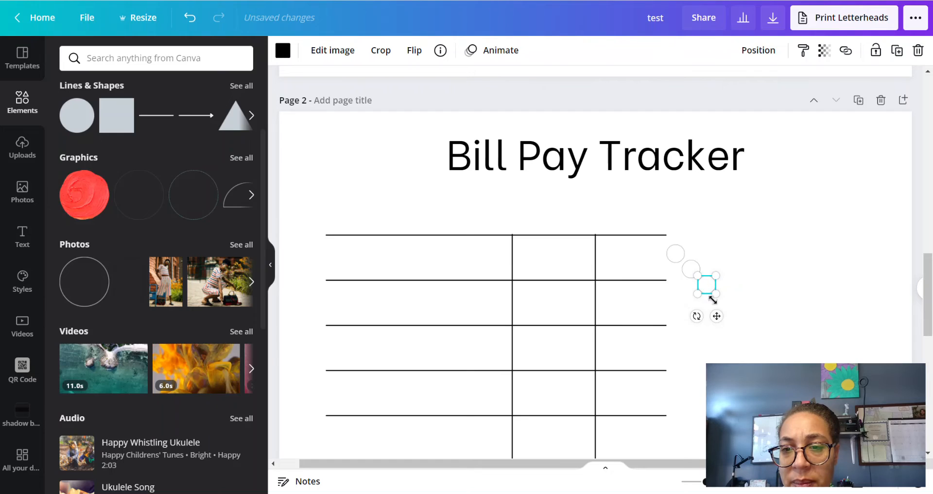
drag(716, 315, 710, 289)
click(691, 269)
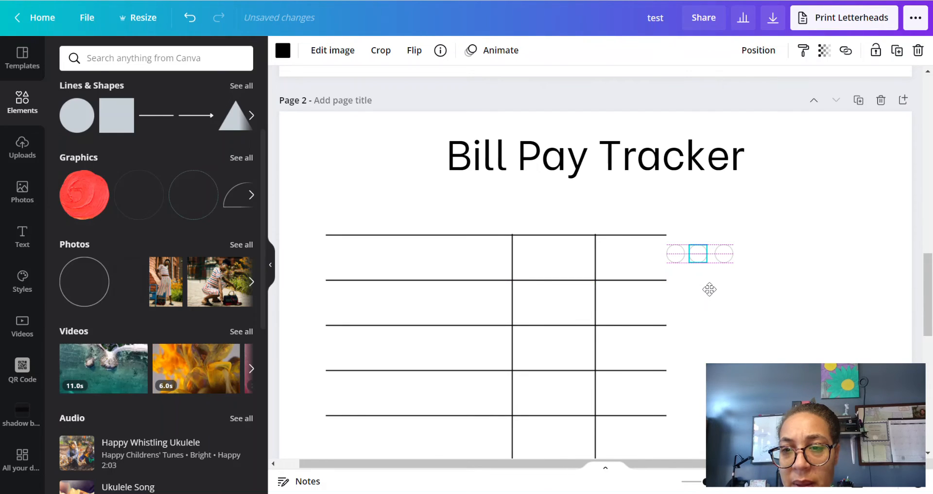
click(725, 254)
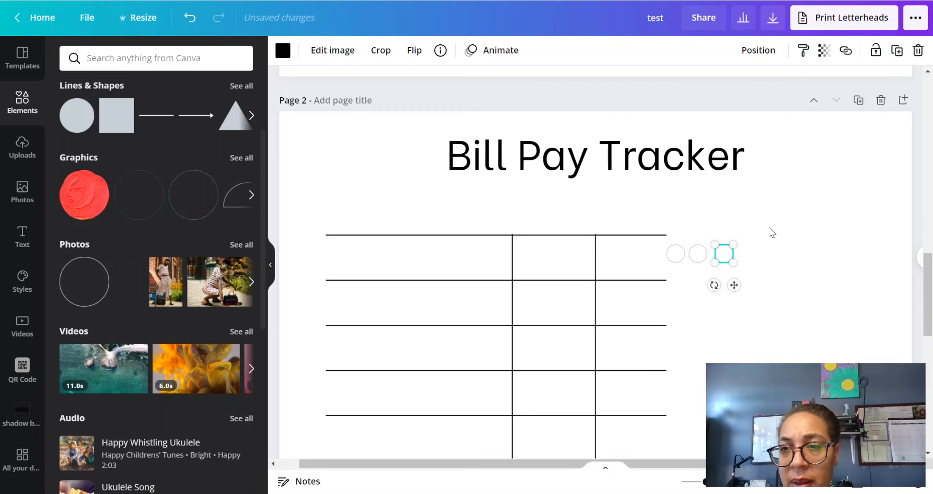
Step: Duplicate the last circle three times and line up the copies along the first row to make six circles
click(897, 50)
click(897, 50)
click(896, 50)
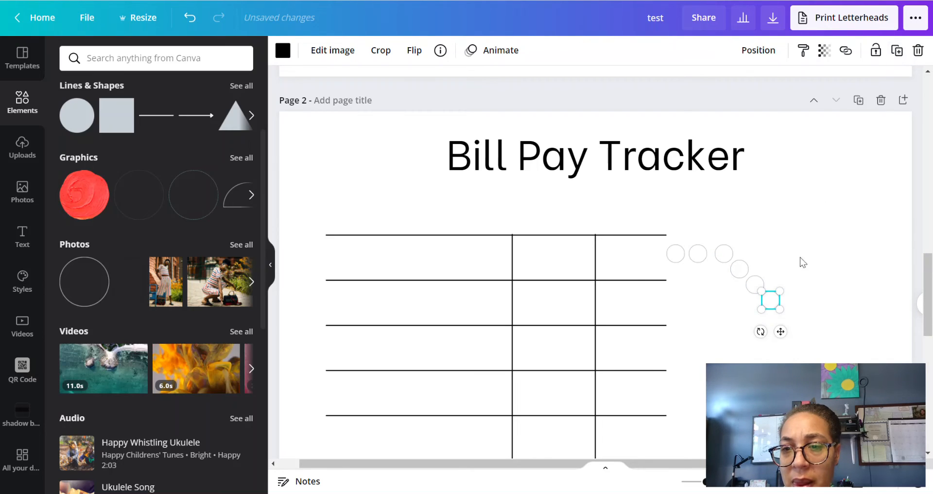
click(738, 273)
drag(749, 299, 758, 285)
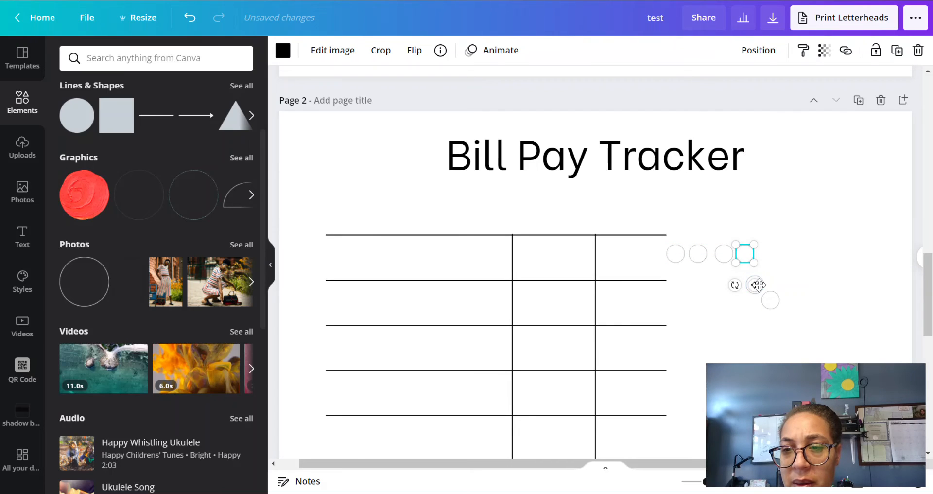
click(777, 302)
drag(781, 324, 783, 277)
click(752, 290)
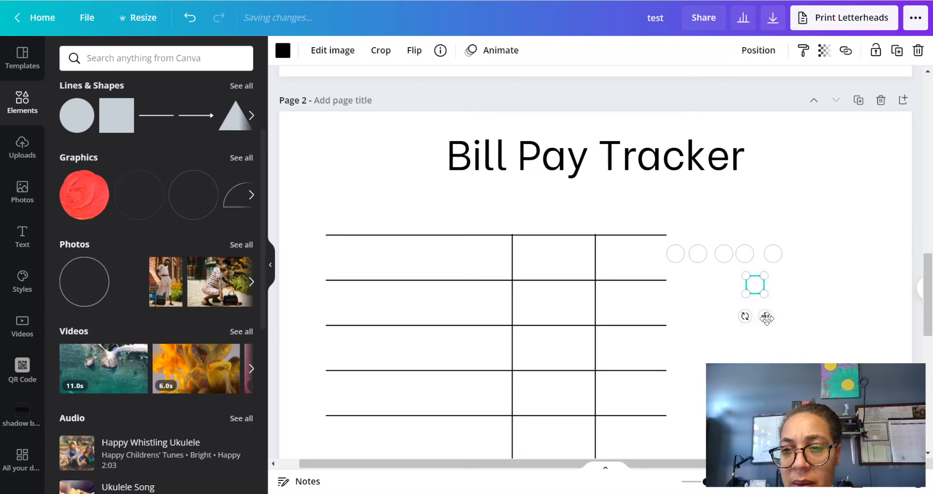
drag(765, 316, 810, 286)
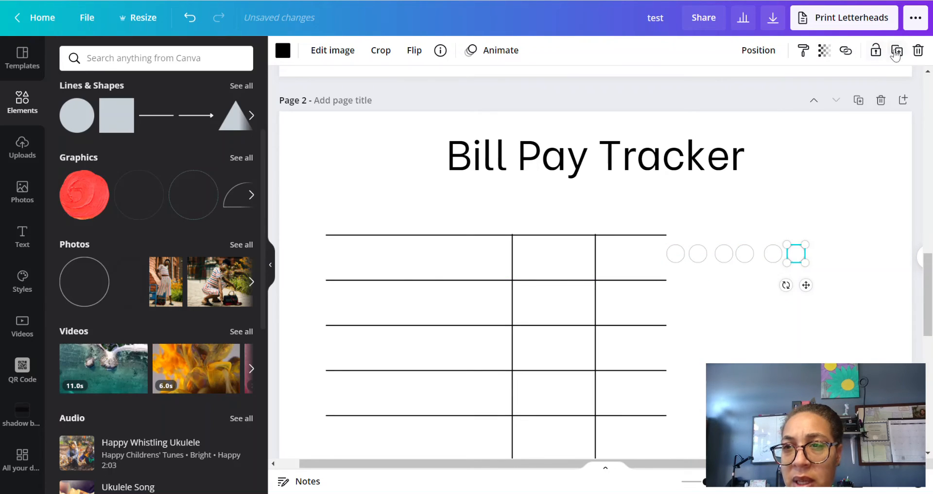
Step: Duplicate the sixth circle three times and place the copies beside it, extending the first row to nine circles
click(897, 50)
click(897, 50)
click(896, 50)
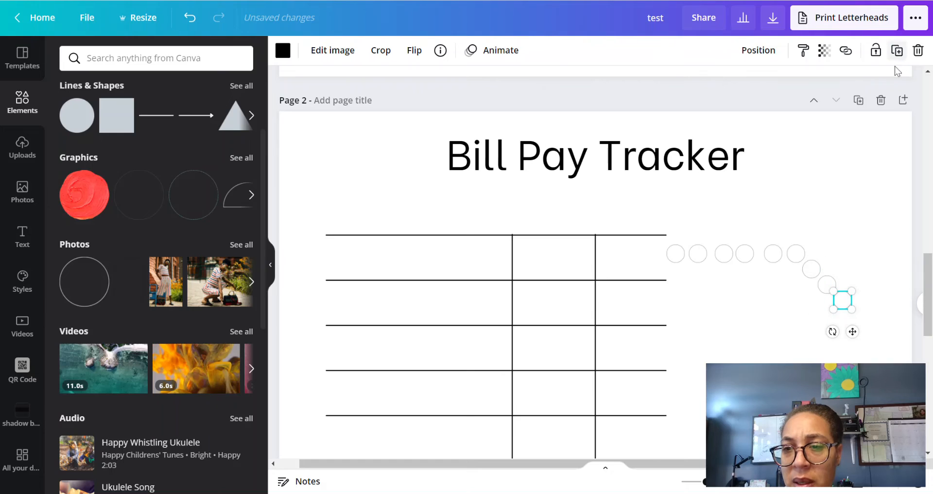
click(812, 269)
drag(822, 300, 828, 285)
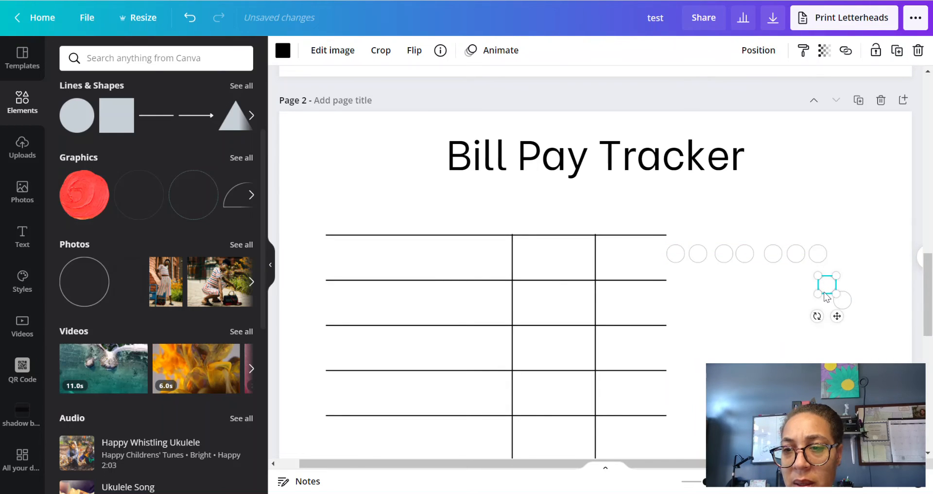
click(842, 302)
drag(852, 332, 852, 288)
click(844, 308)
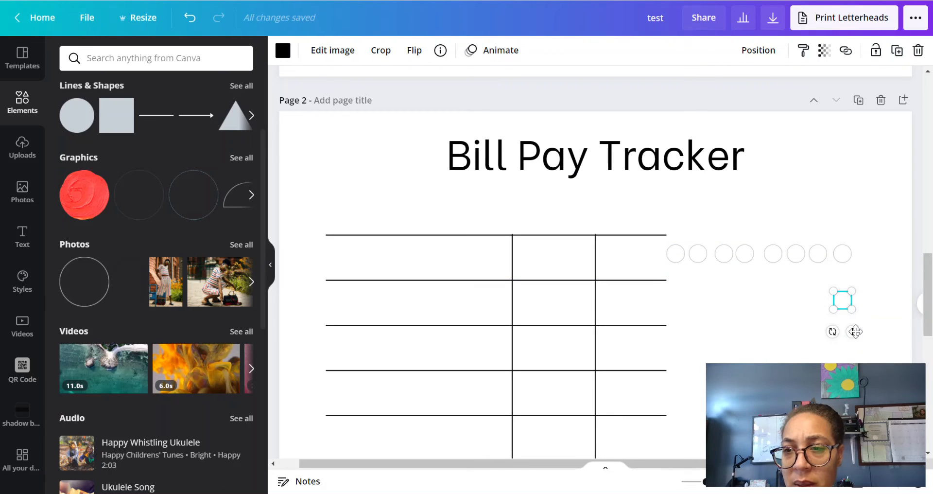
drag(854, 331, 881, 287)
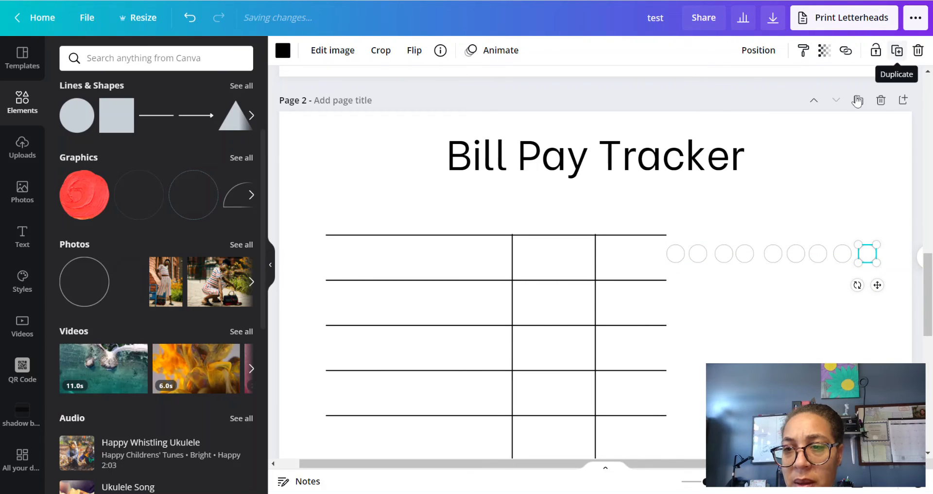
Step: Select all nine circles in the first row and space them evenly with Tidy up
click(880, 237)
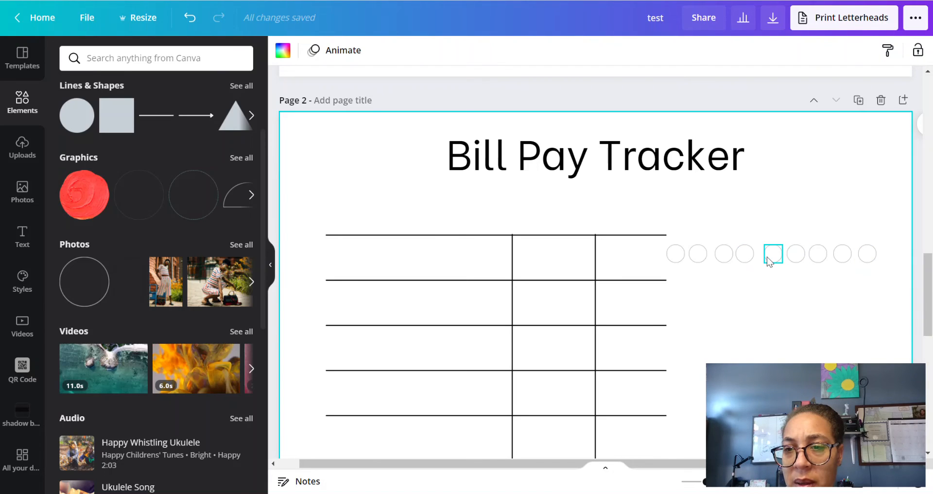
drag(873, 237, 675, 278)
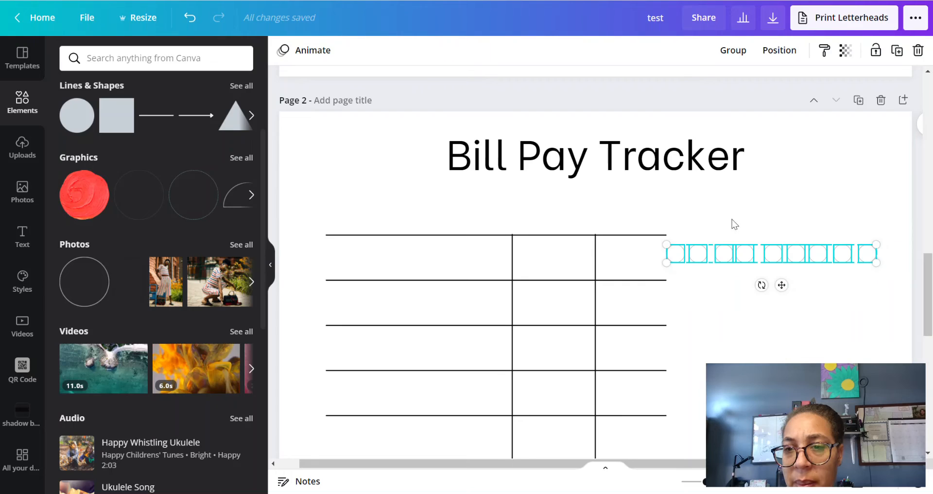
click(780, 51)
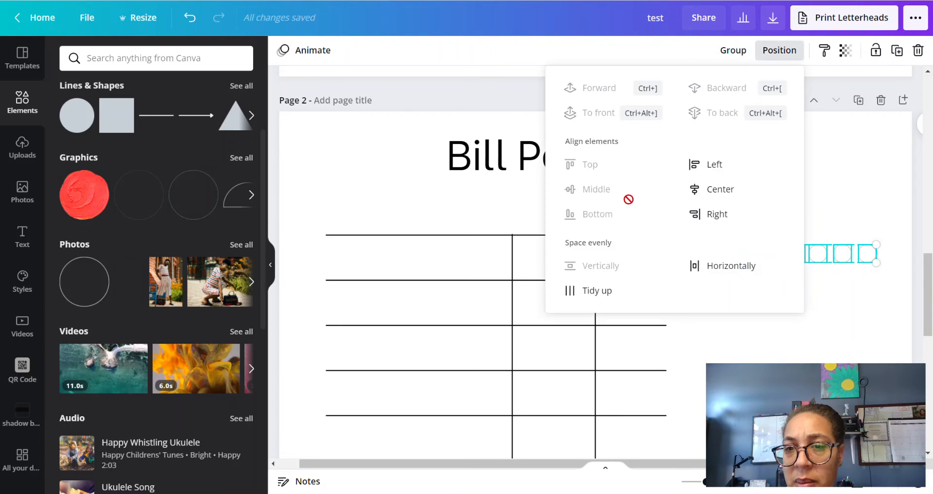
click(840, 306)
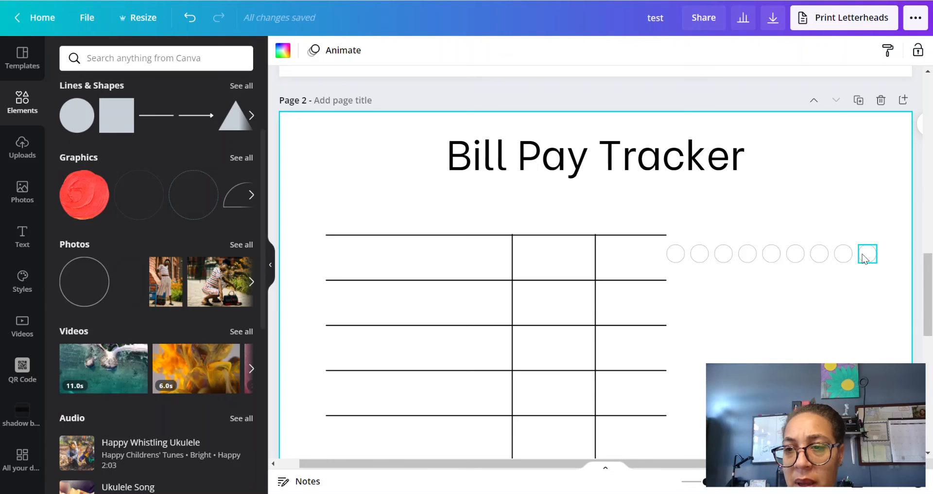
Step: Duplicate the ninth circle three times and pull the last copy back from the page's edge
click(864, 258)
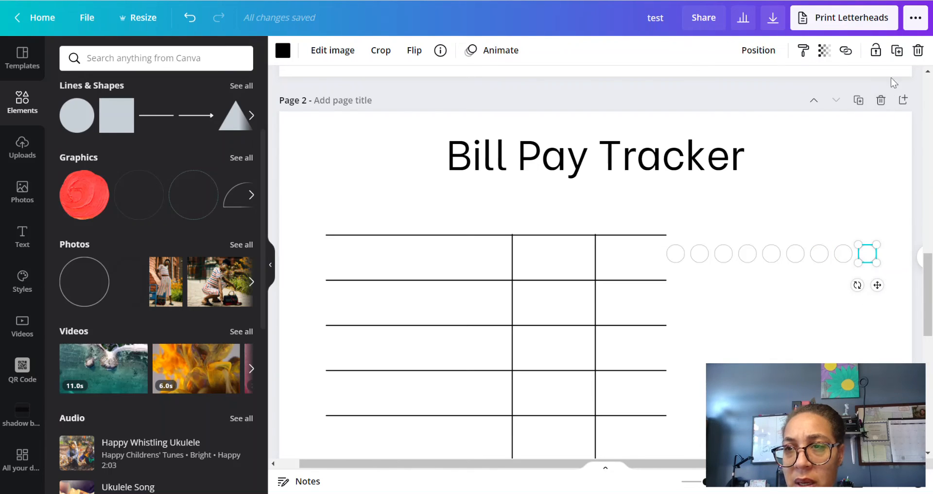
click(897, 50)
click(897, 50)
click(897, 50)
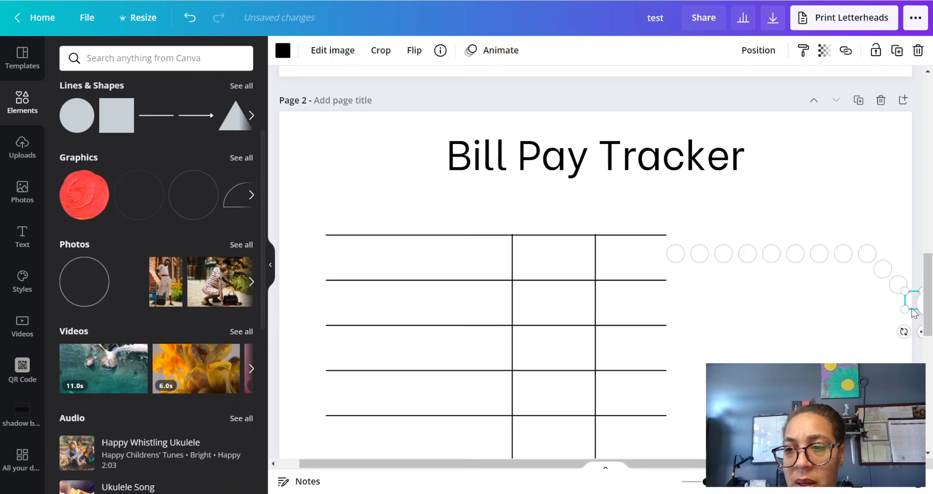
drag(912, 307, 872, 327)
Step: Move the second circle in the first row closer to the first one, leaving only a small gap
click(702, 257)
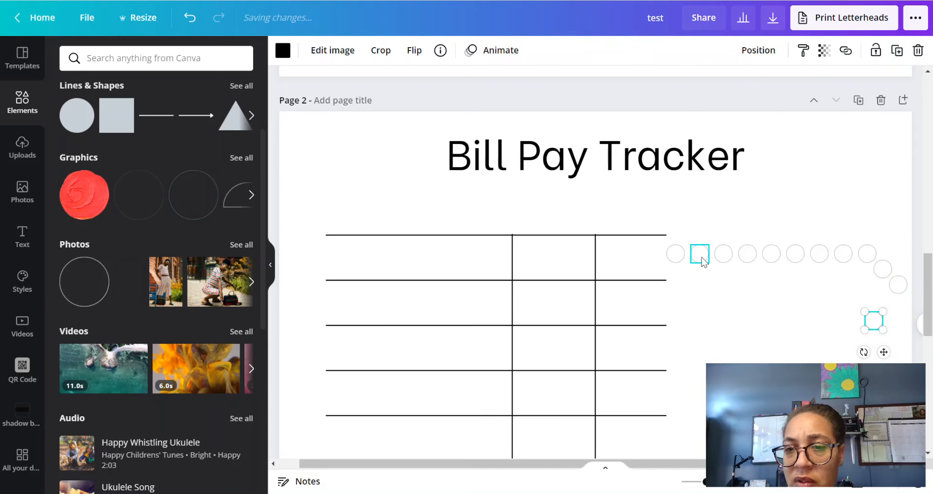
drag(710, 285, 708, 285)
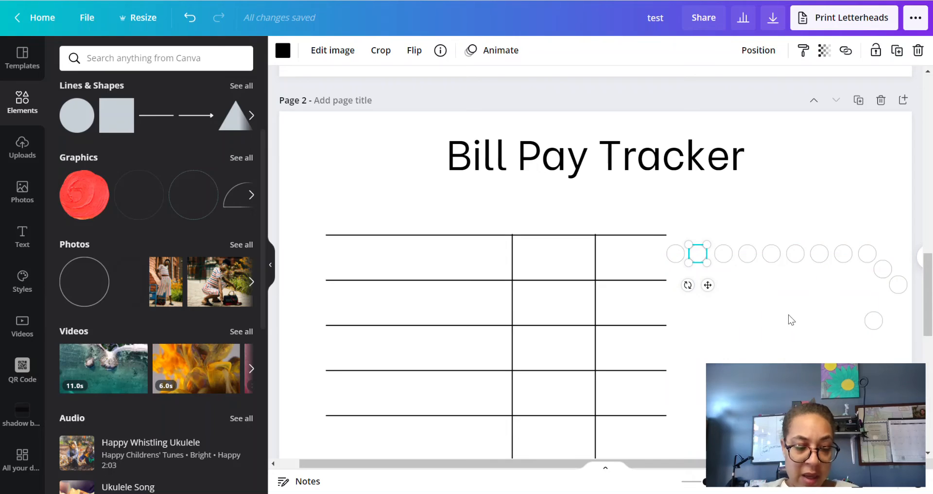
key(ctrl+plus)
key(ctrl+plus)
key(ctrl+plus)
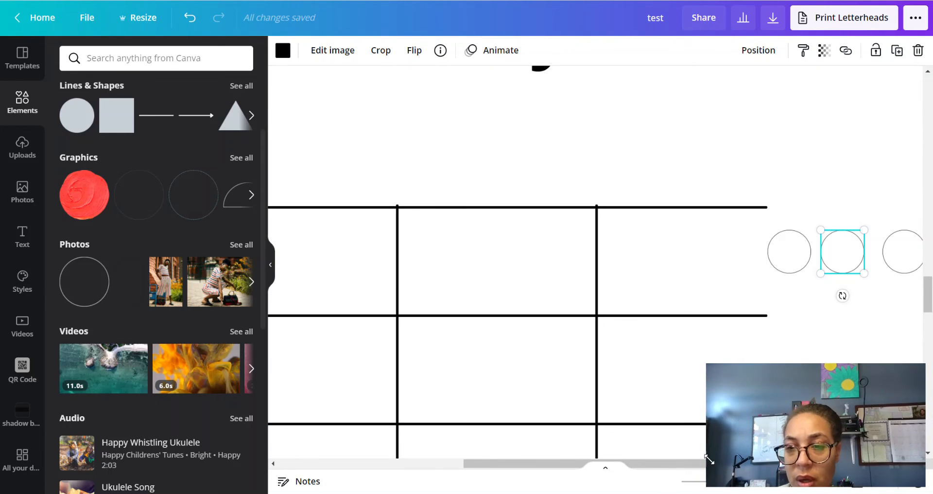
drag(841, 258, 839, 258)
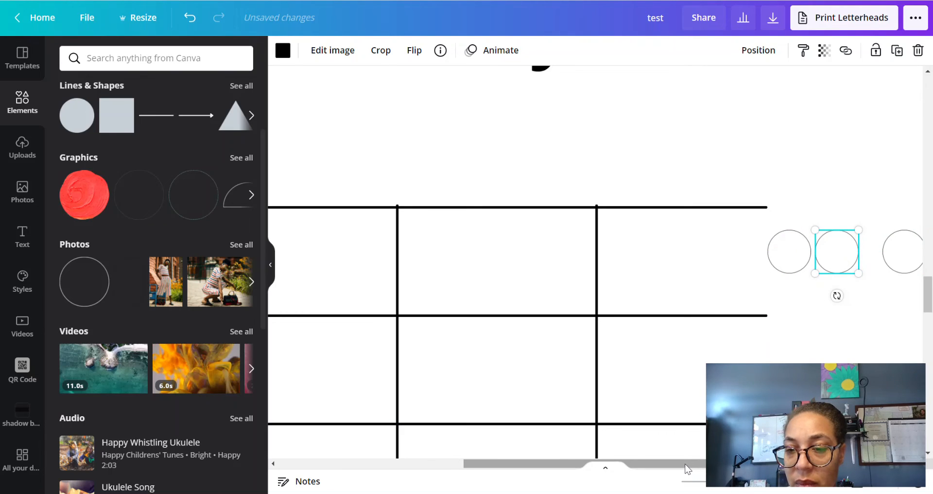
Step: Shift the third to ninth circles closer together along the first row to make room for three more
scroll(687, 467, right, 7)
click(604, 303)
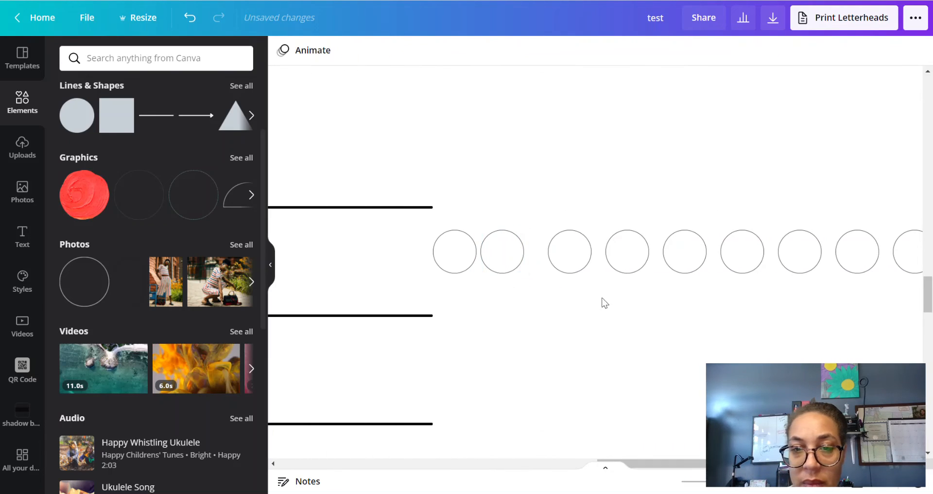
click(583, 267)
drag(582, 265, 564, 265)
click(636, 260)
drag(637, 260, 610, 254)
click(694, 255)
drag(694, 255, 652, 254)
drag(729, 254, 698, 253)
drag(780, 254, 745, 252)
click(855, 253)
drag(855, 253, 791, 252)
drag(895, 246, 827, 245)
Step: Line up the three loose circles after the ninth one so that the first row holds twelve circles
drag(632, 463, 687, 464)
click(814, 301)
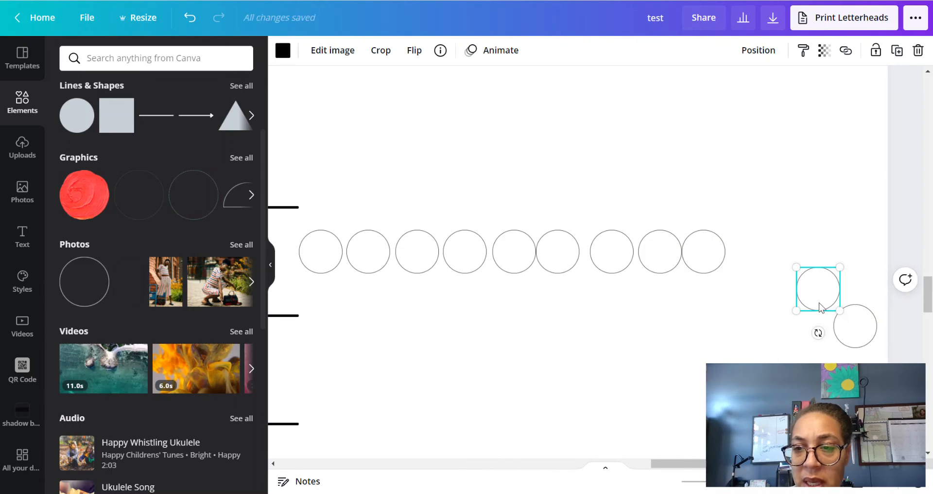
drag(819, 305, 754, 265)
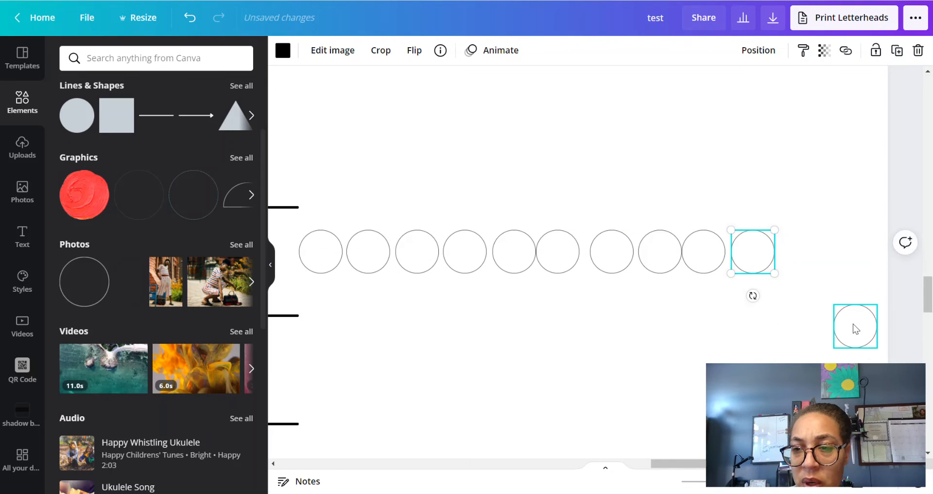
drag(854, 325, 814, 263)
scroll(864, 302, down, 4)
click(800, 230)
drag(800, 230, 856, 248)
scroll(850, 180, up, 4)
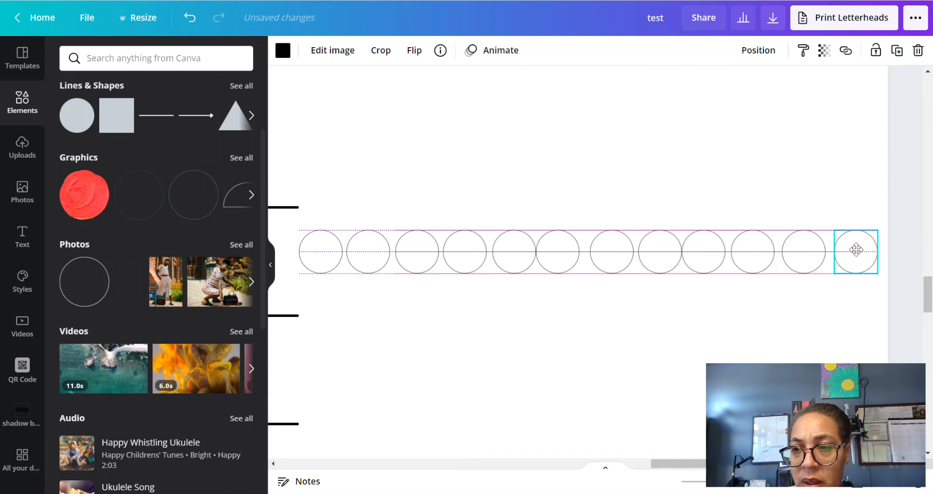
drag(856, 249, 849, 261)
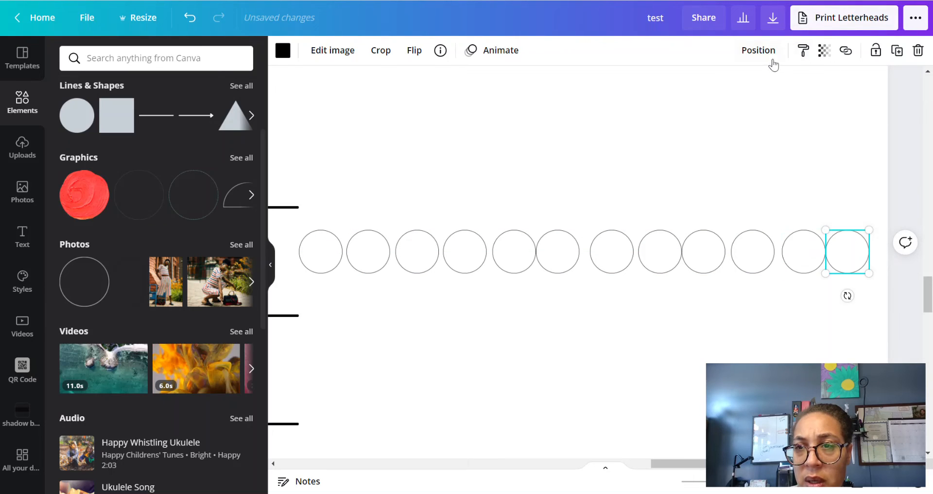
Step: Select all twelve circles in the first row and even out their spacing with Tidy up
click(870, 216)
drag(819, 219, 307, 305)
click(788, 57)
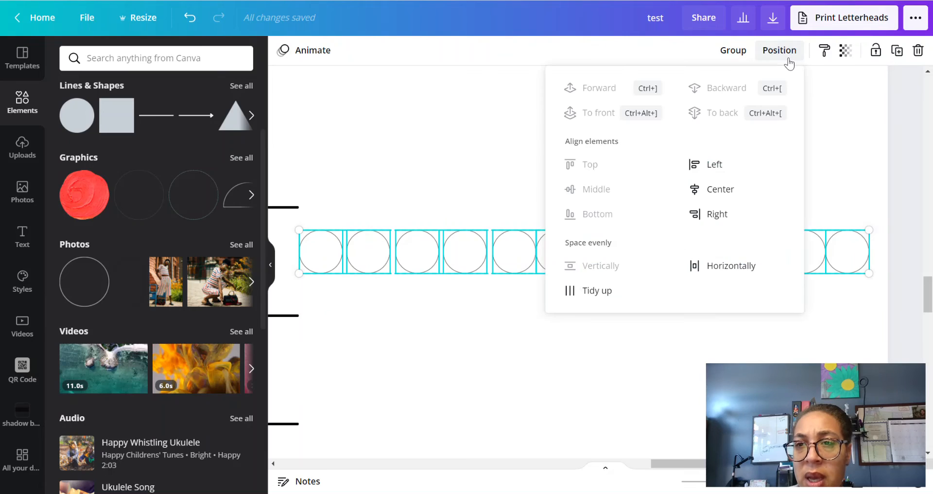
click(577, 291)
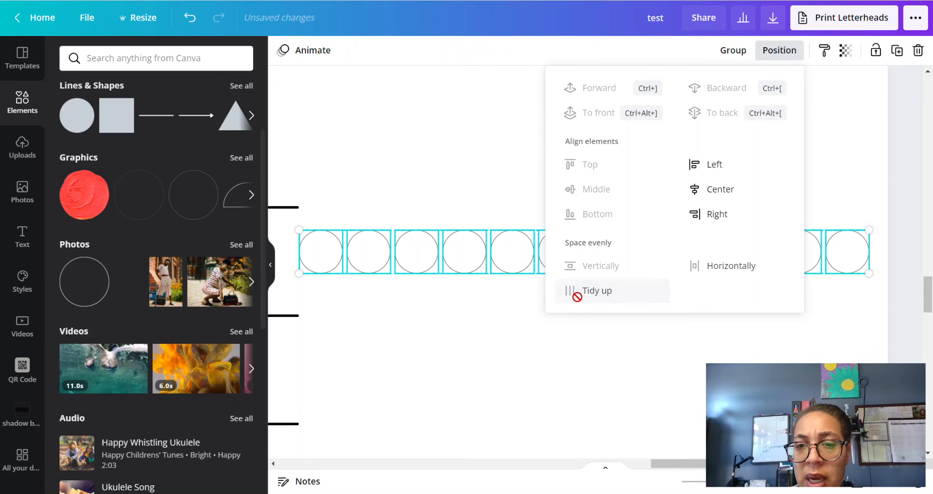
click(565, 365)
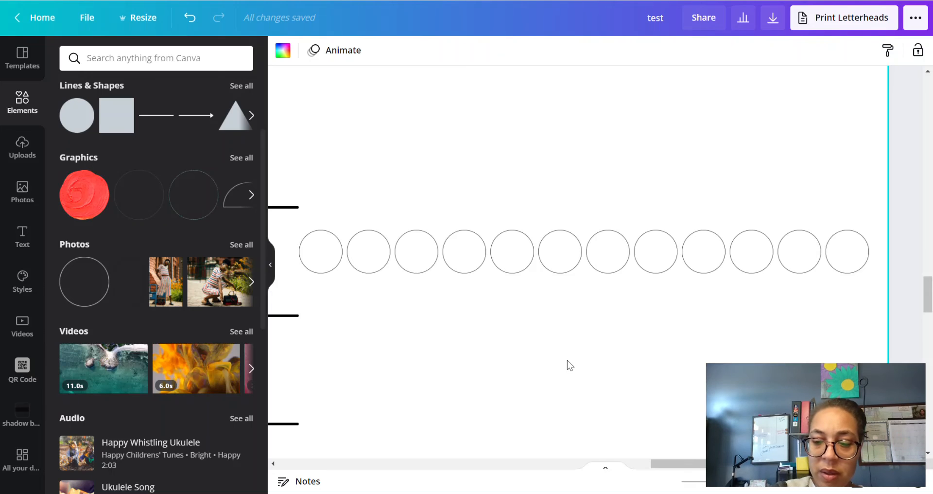
Step: Scale the whole row of twelve circles down to about 2.7 wide and 0.2 high, clear of the page's edge
scroll(568, 360, down, 3)
scroll(567, 360, down, 3)
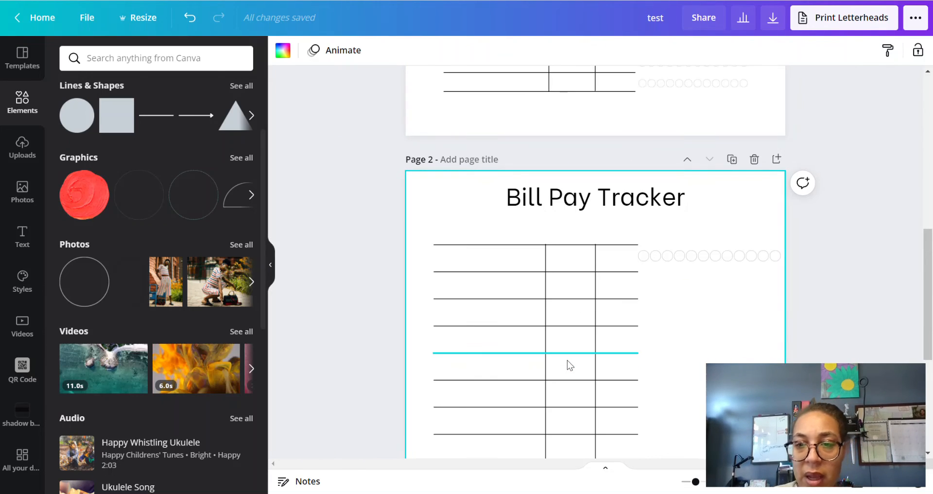
drag(815, 248, 659, 269)
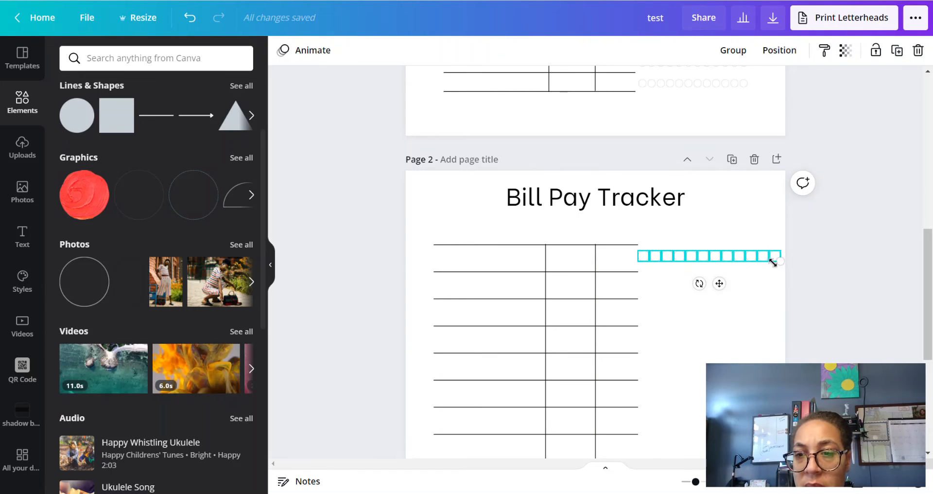
mouse_move(779, 262)
mouse_down()
mouse_move(763, 257)
mouse_move(781, 262)
mouse_up()
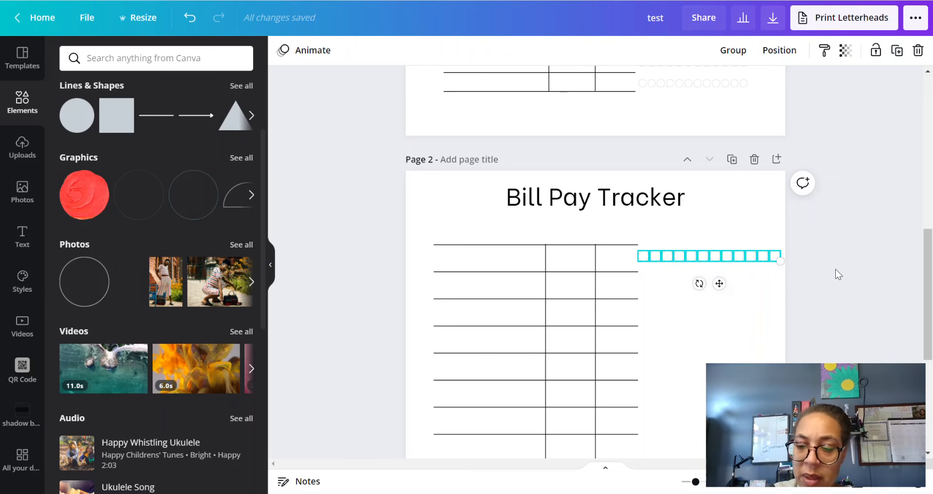
key(ctrl+plus)
key(ctrl+plus)
key(ctrl+plus)
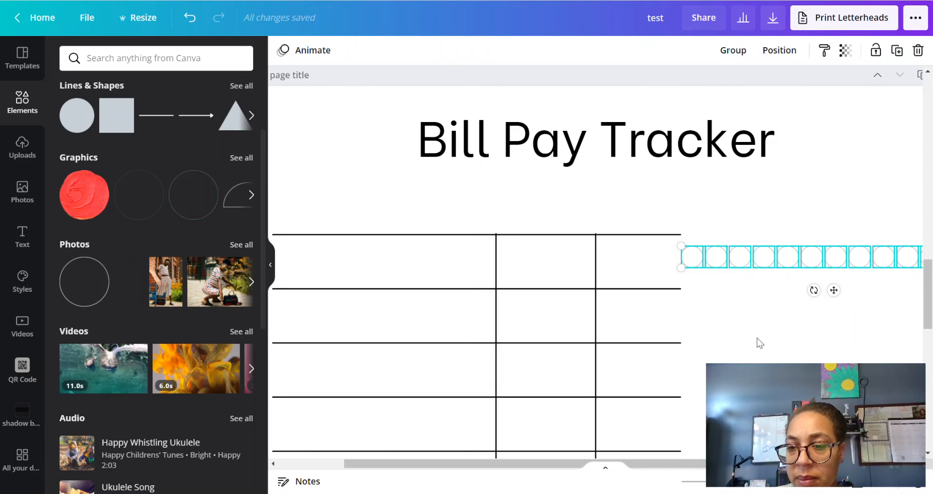
drag(661, 464, 734, 465)
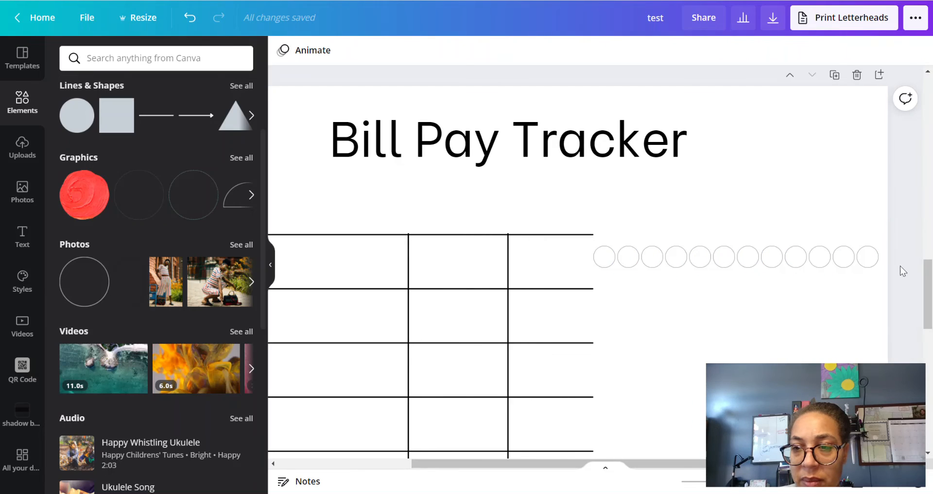
click(861, 256)
drag(896, 234, 613, 287)
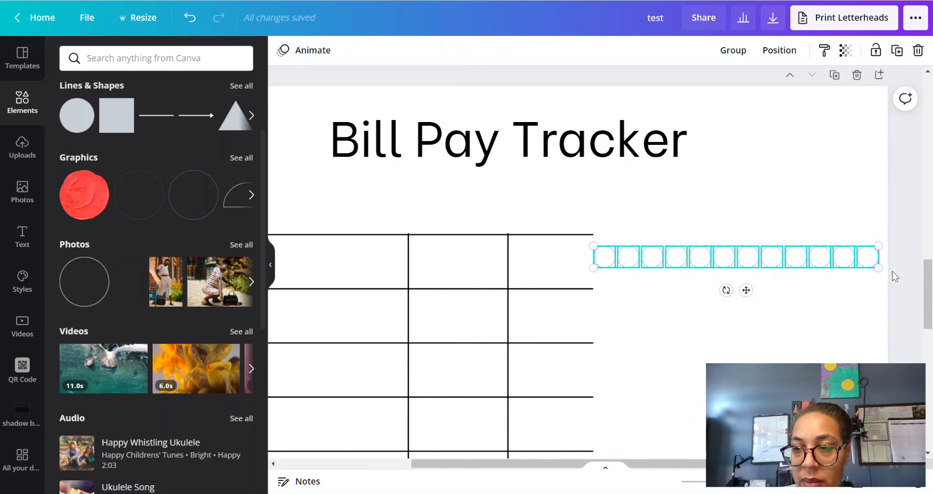
drag(879, 268, 824, 264)
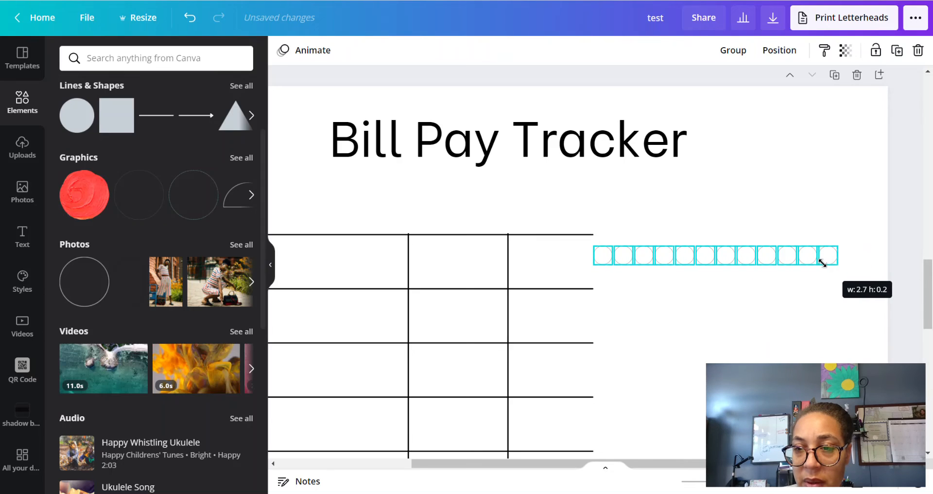
Step: Lower the row of circles to the vertical middle of the first table row, starting where the table lines end
drag(725, 287, 733, 293)
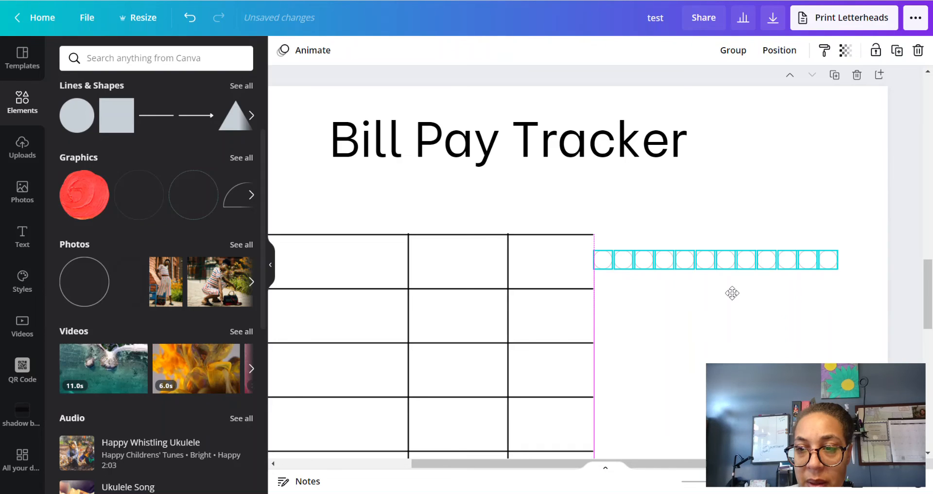
drag(733, 292, 732, 292)
click(916, 281)
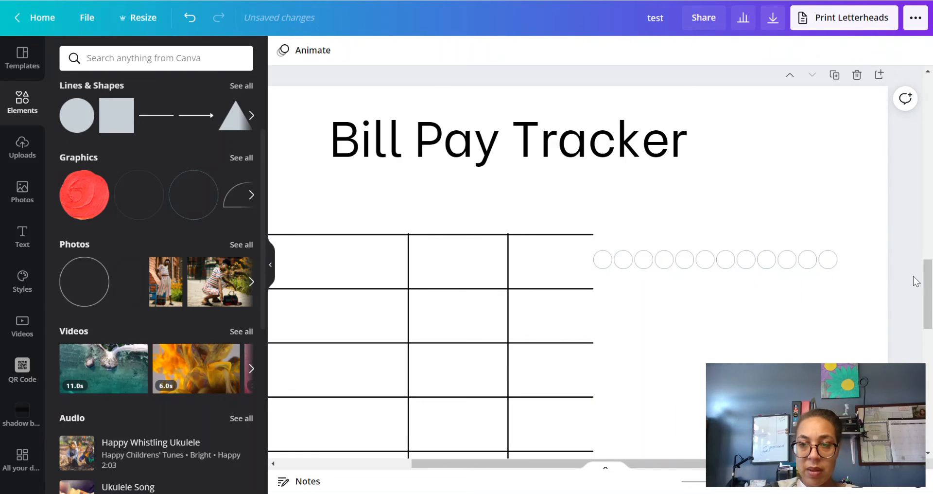
Step: Select all the table lines and column dividers and try to shift the whole block slightly
scroll(916, 281, down, 5)
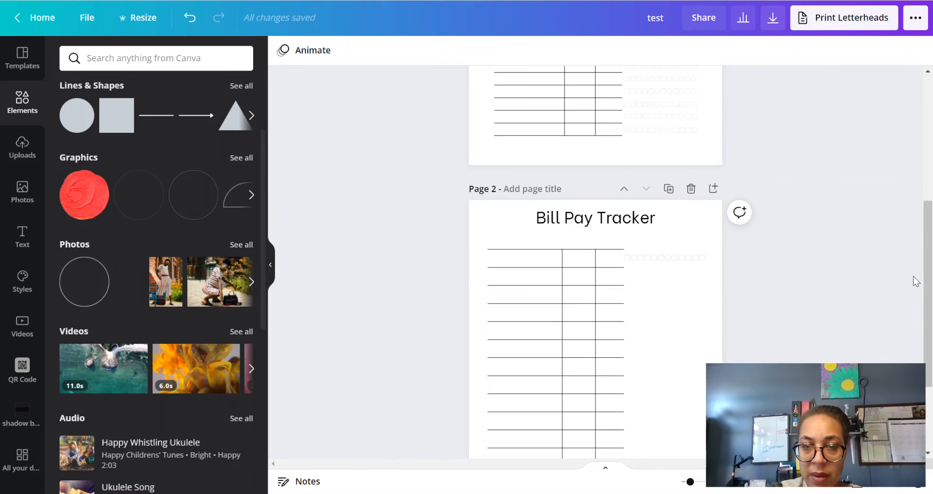
scroll(889, 291, down, 3)
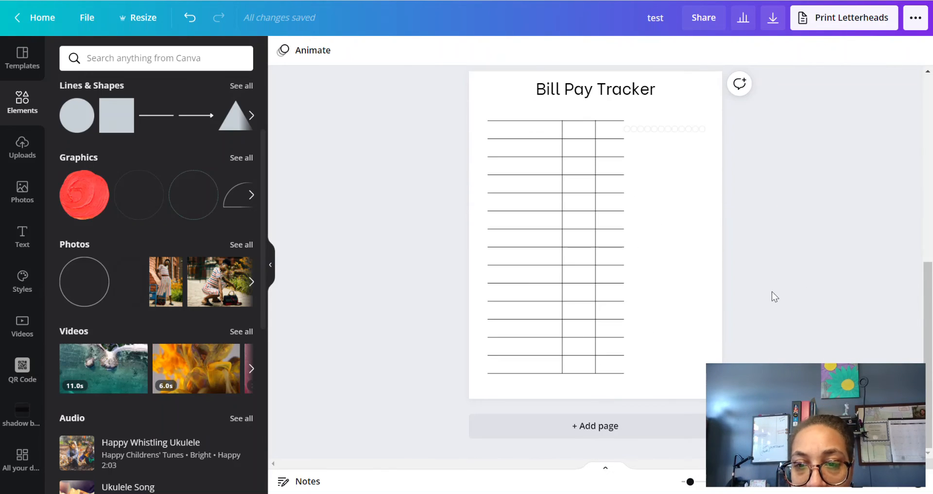
scroll(597, 271, up, 3)
scroll(597, 270, down, 1)
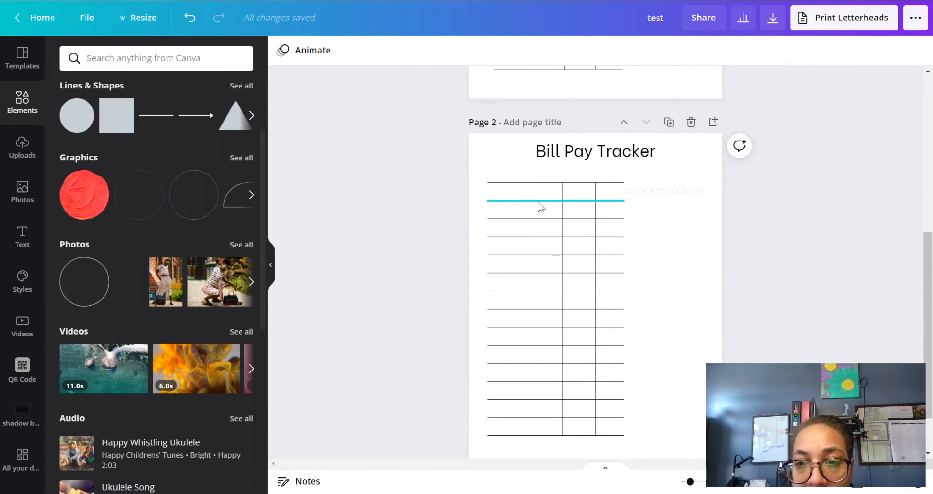
drag(463, 163, 539, 434)
click(561, 375)
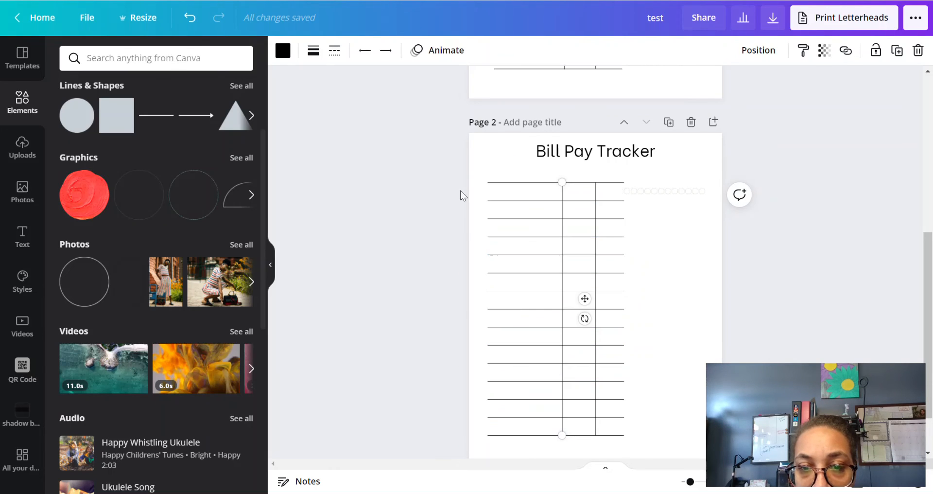
click(457, 171)
drag(457, 171, 618, 449)
drag(562, 390, 563, 391)
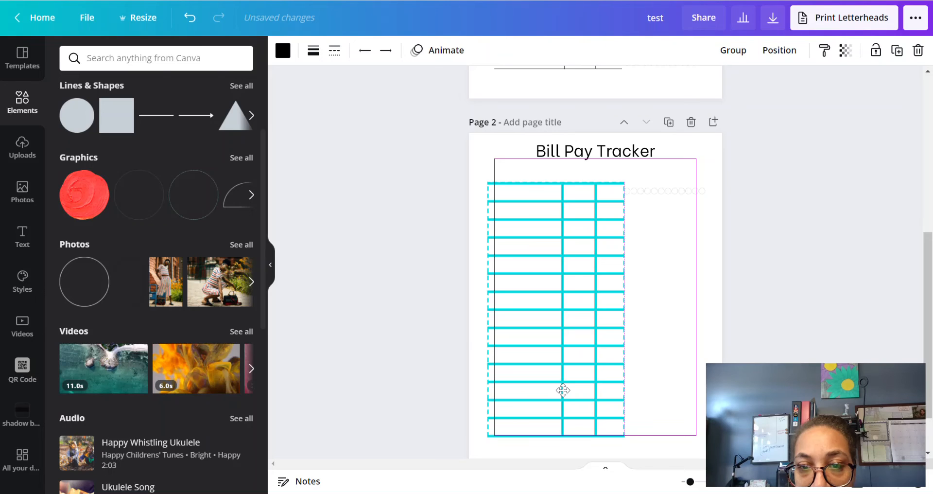
drag(563, 390, 563, 389)
click(794, 280)
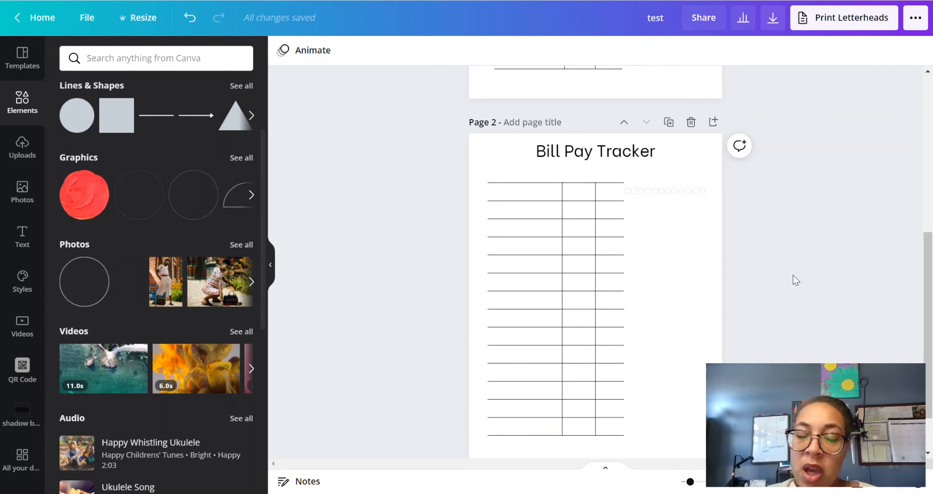
Step: Group the twelve circles of the first row and place a duplicate of the group in the second table row
drag(743, 190, 627, 199)
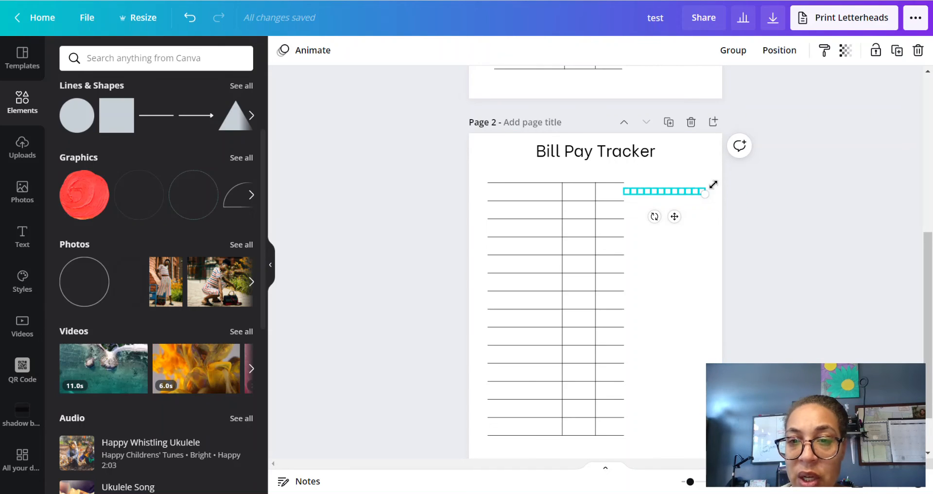
click(729, 50)
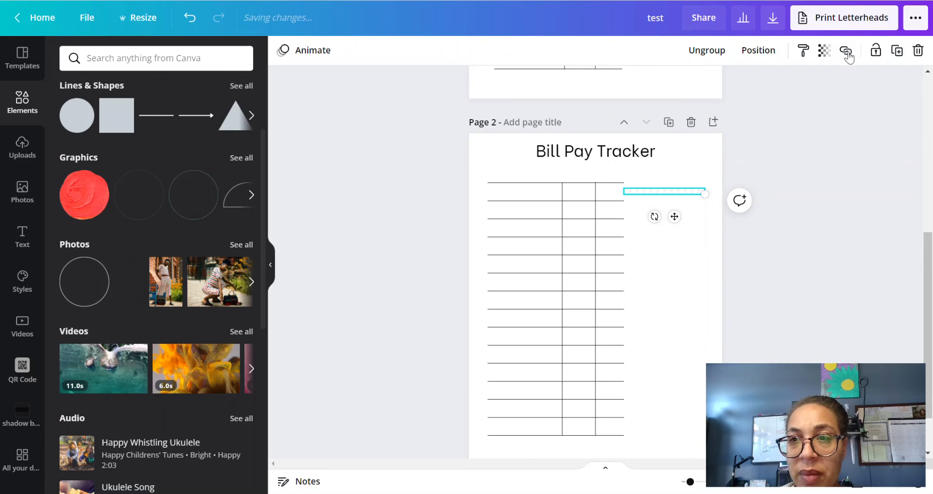
click(897, 50)
drag(680, 221, 675, 234)
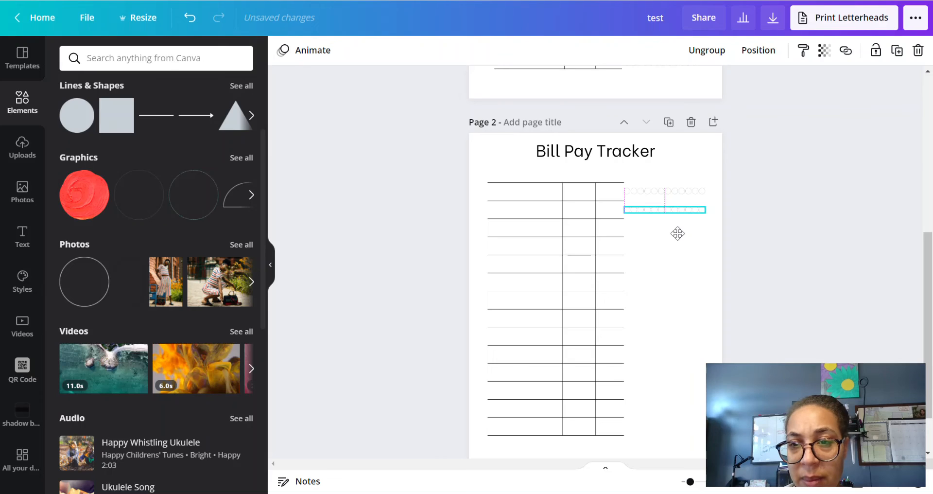
drag(678, 233, 678, 235)
Step: Duplicate the grouped circles into the third to sixth table rows, aligned under the rows above
click(890, 51)
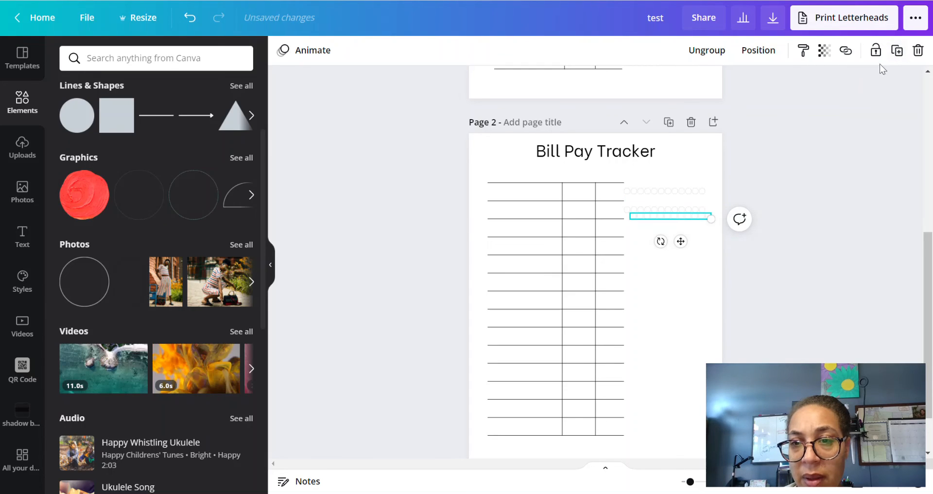
drag(680, 241, 676, 269)
click(894, 51)
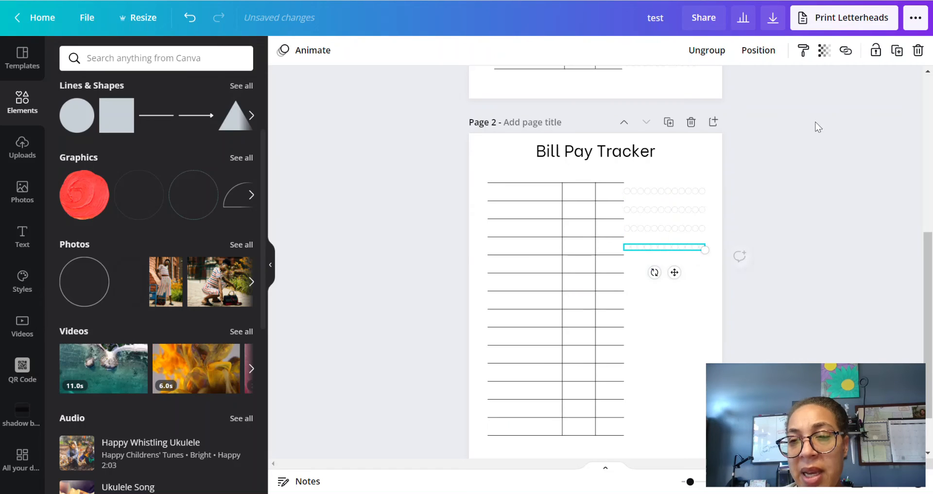
click(897, 50)
drag(683, 277, 676, 304)
click(897, 51)
scroll(766, 227, down, 1)
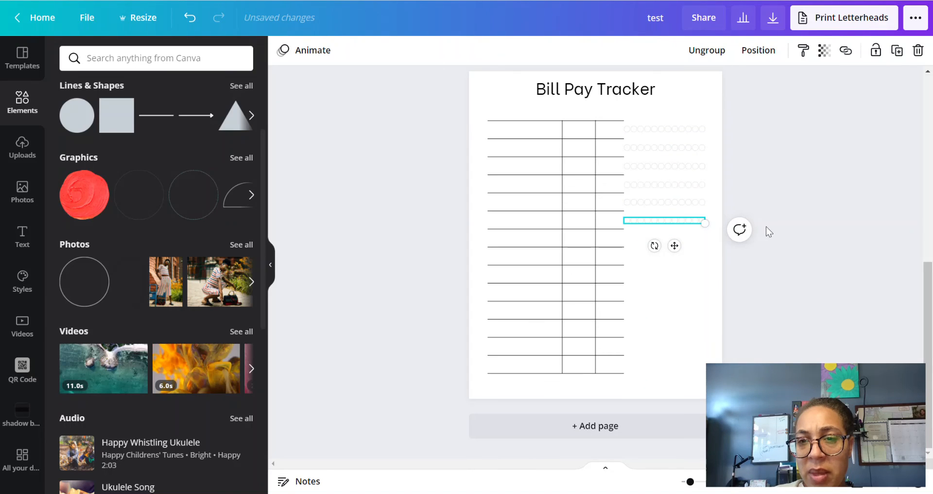
Step: Continue duplicating the grouped circles into the seventh to tenth table rows
click(897, 51)
drag(679, 253, 672, 317)
click(897, 51)
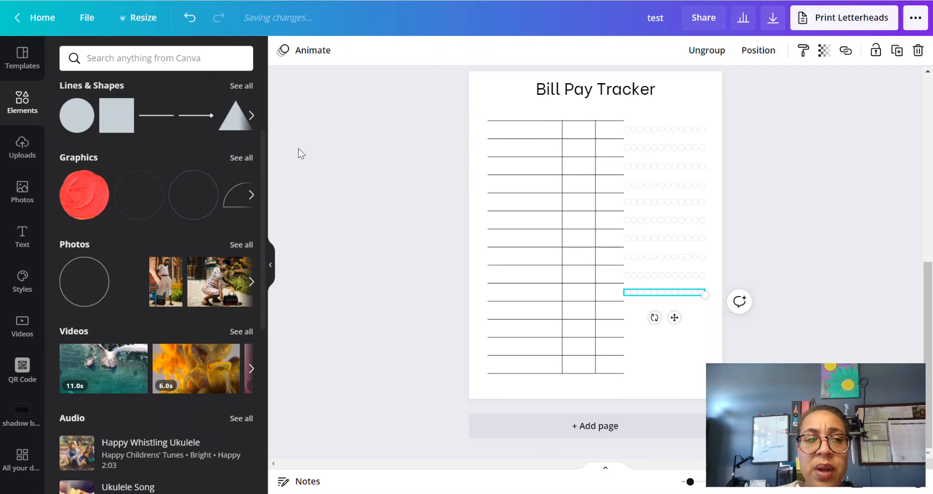
Step: Add a text label reading "bill" and place it above the first table column
click(514, 110)
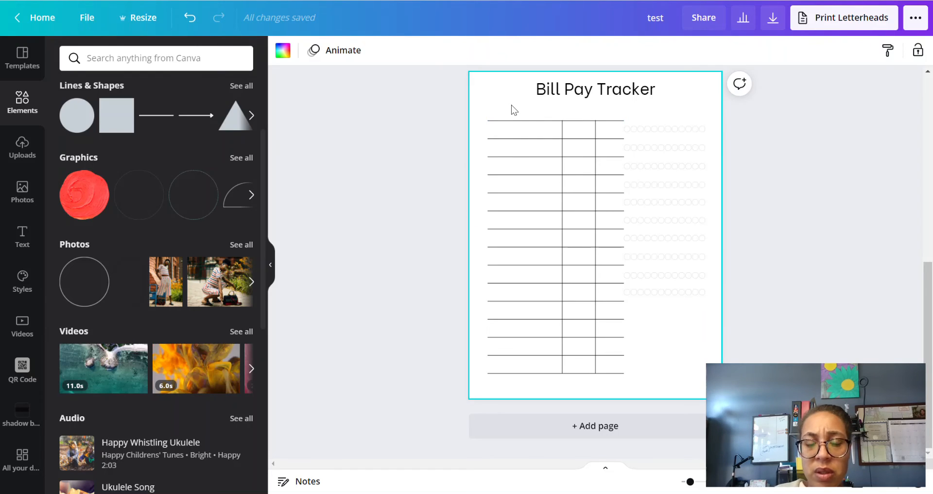
key(t)
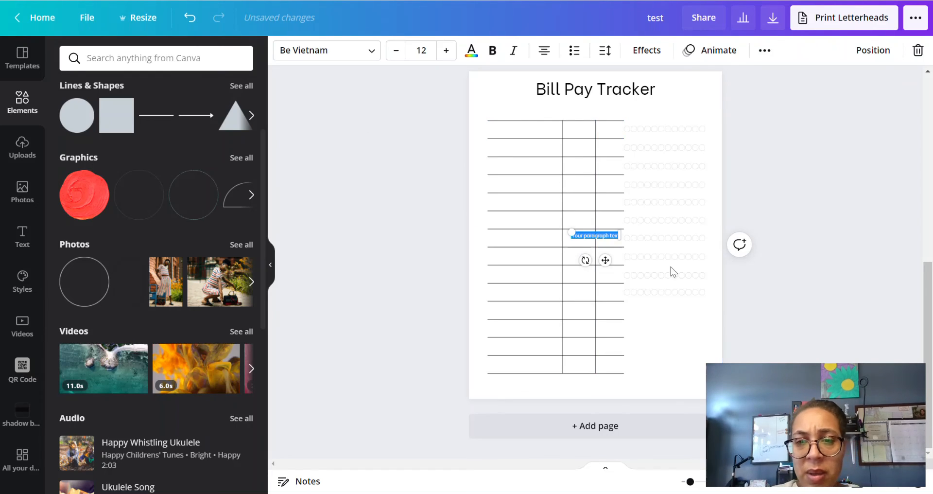
key(BackSpace)
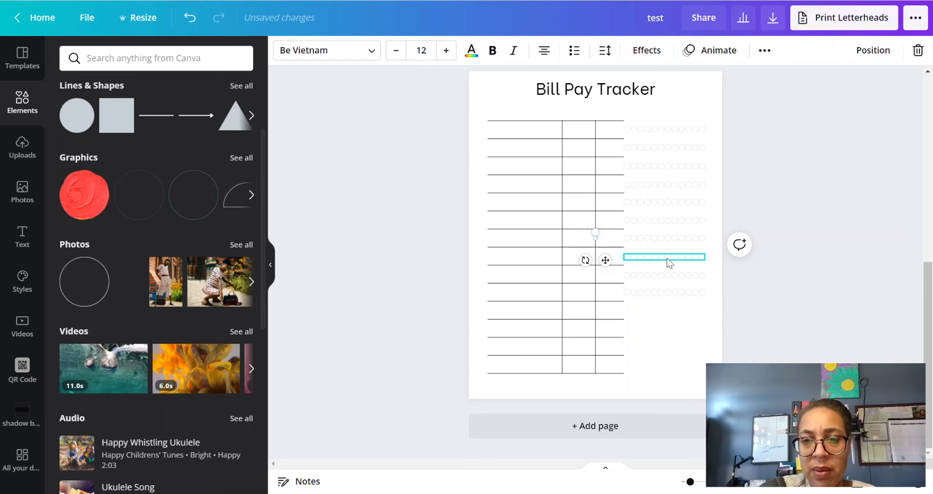
text(Bill)
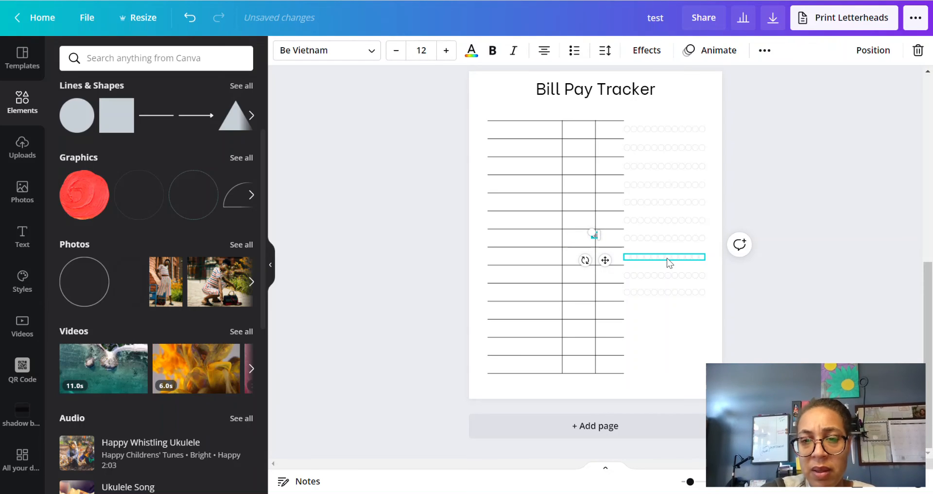
drag(605, 260, 530, 141)
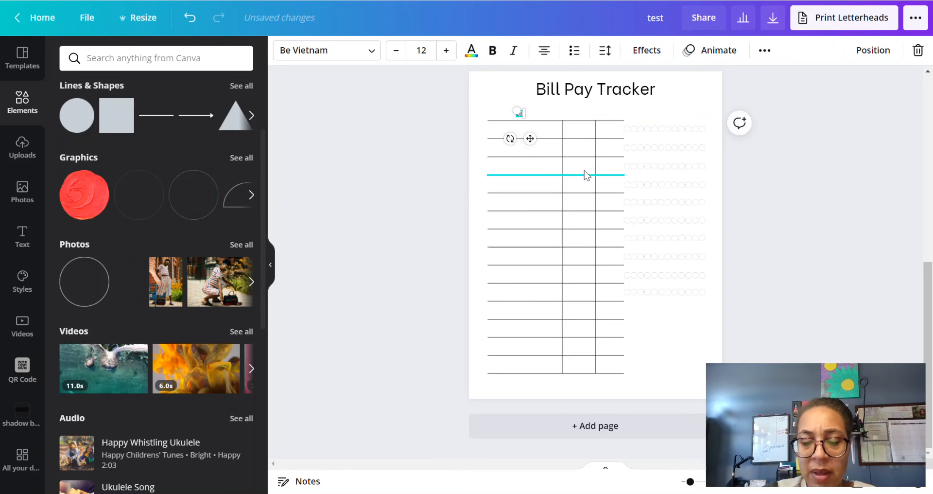
Step: Duplicate the bill label and place the copy above the second column at the same height
click(765, 50)
click(760, 81)
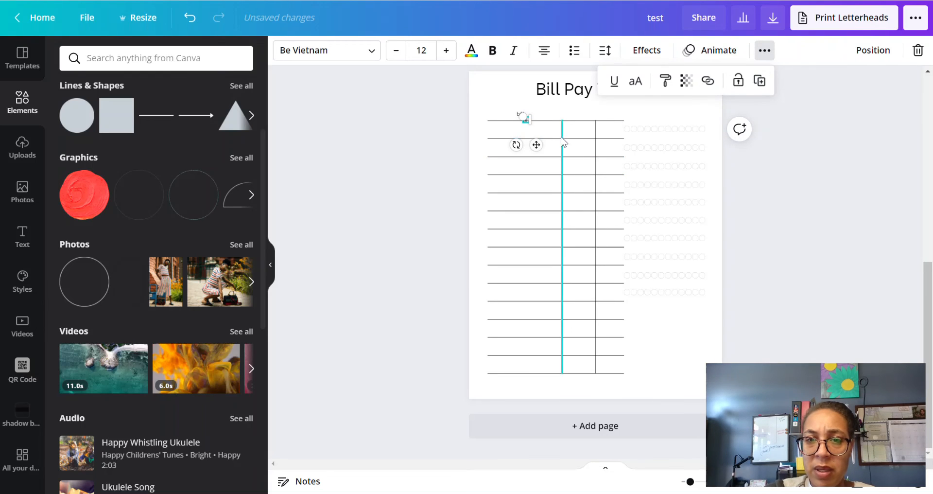
drag(536, 144, 590, 137)
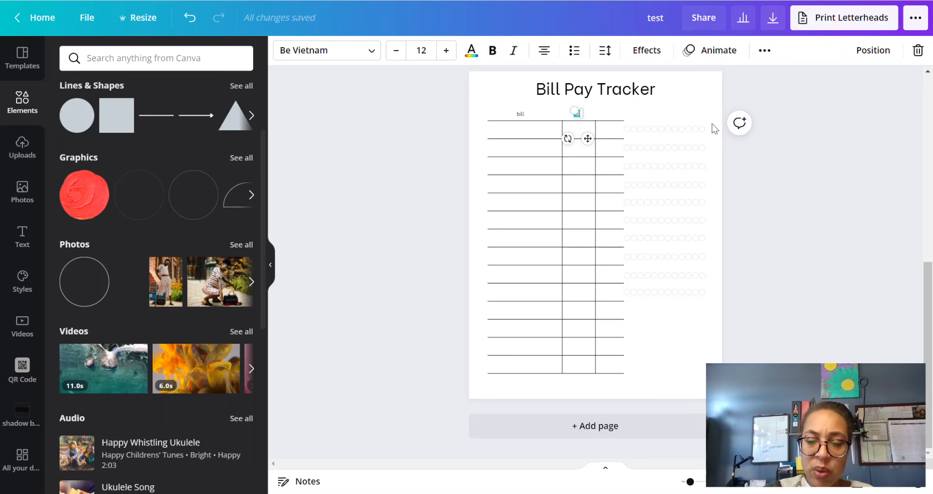
Step: Change the text of the label above the second column to "Due Date"
scroll(713, 123, up, 5)
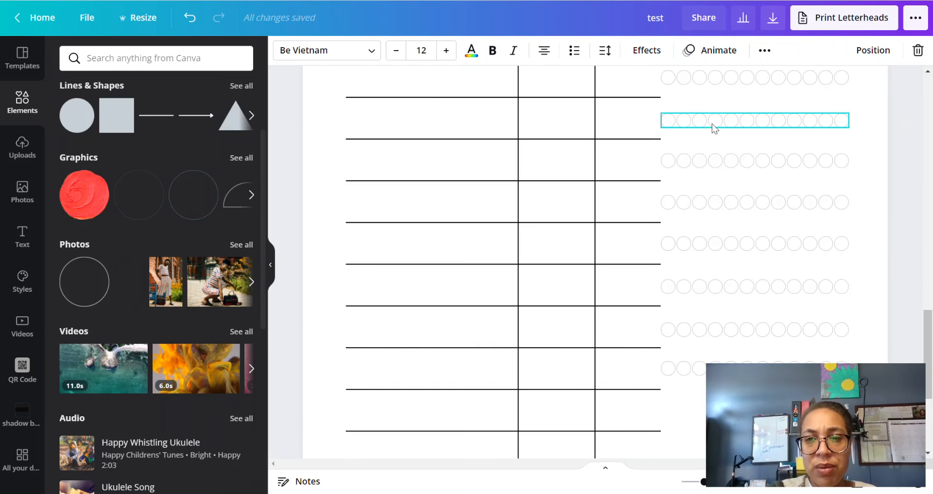
scroll(575, 135, up, 5)
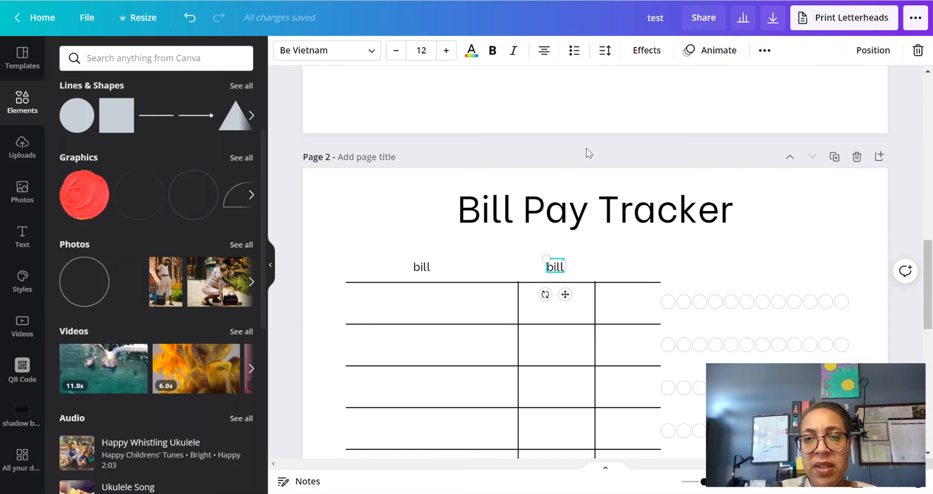
double_click(555, 268)
key(BackSpace)
text(D)
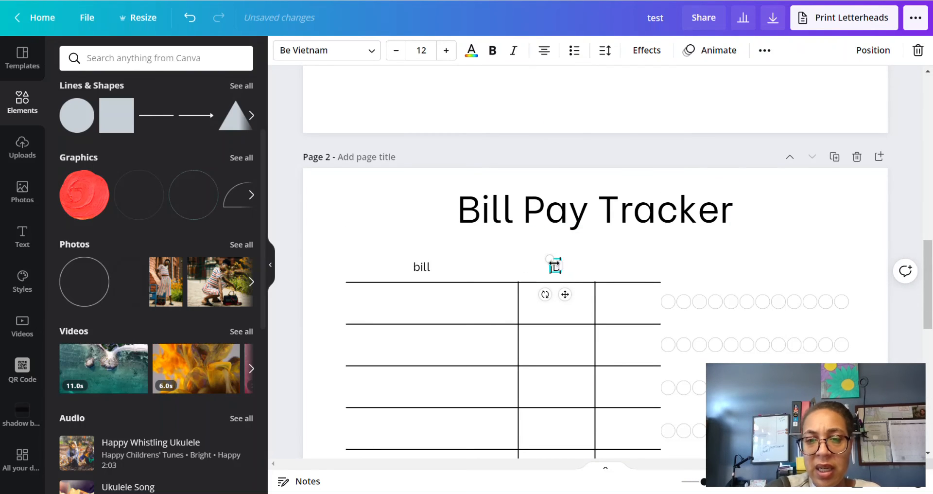
key(BackSpace)
text(due Dt)
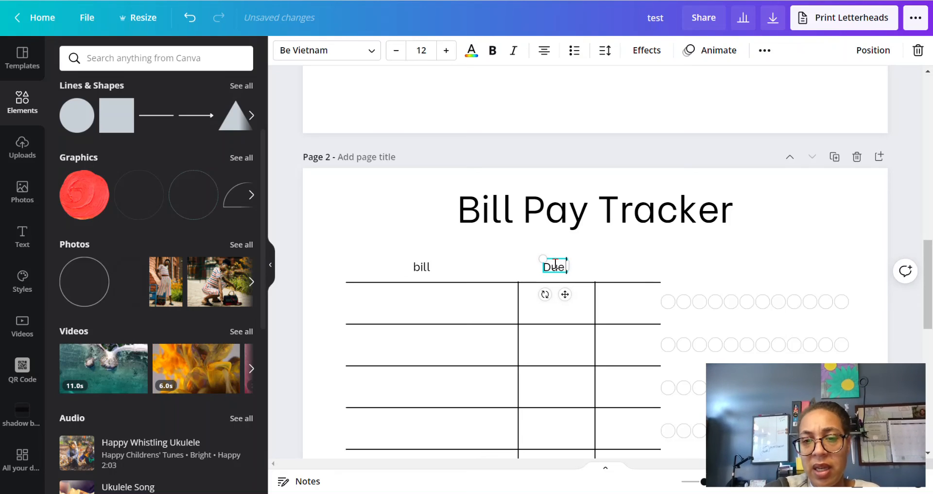
key(BackSpace)
text(ate)
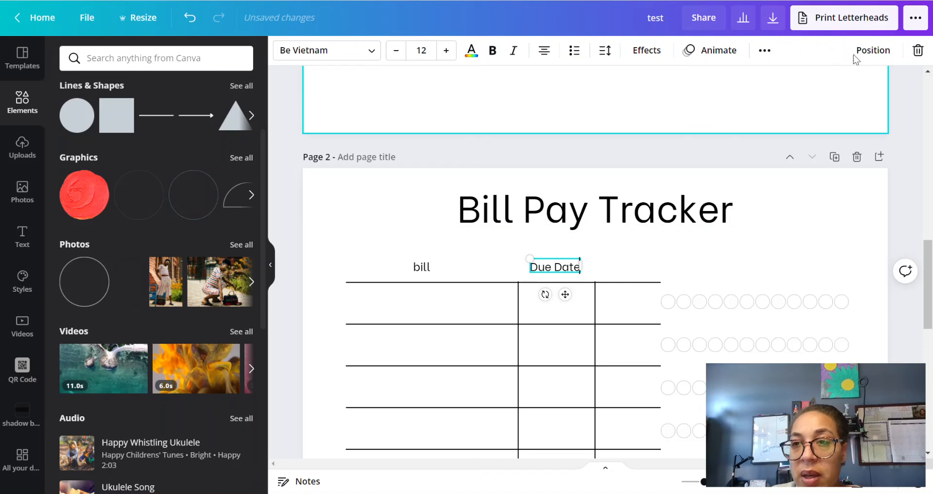
Step: Duplicate the Due Date label, rotate the copy to vertical and place it above the first column of circles
click(729, 205)
click(539, 263)
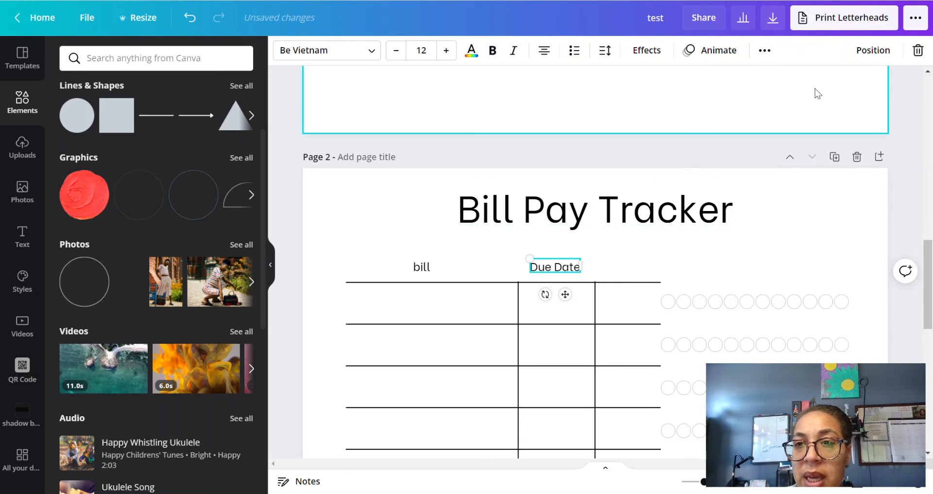
click(764, 50)
click(760, 81)
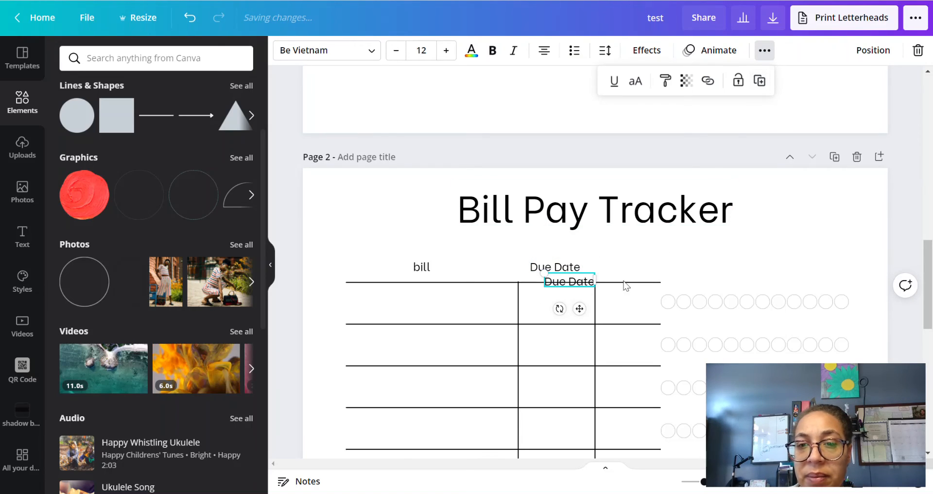
drag(576, 308, 636, 254)
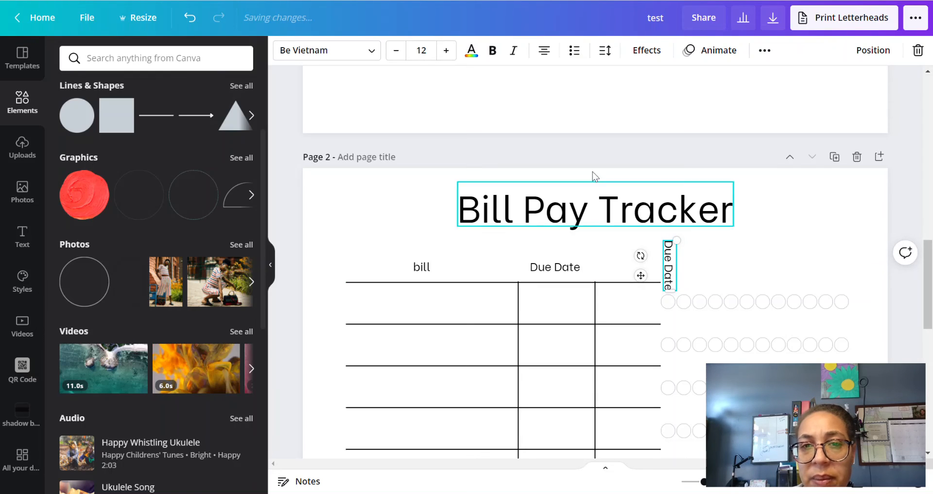
Step: Reduce the vertical label's font size to 6
click(396, 53)
click(395, 53)
click(396, 53)
click(395, 52)
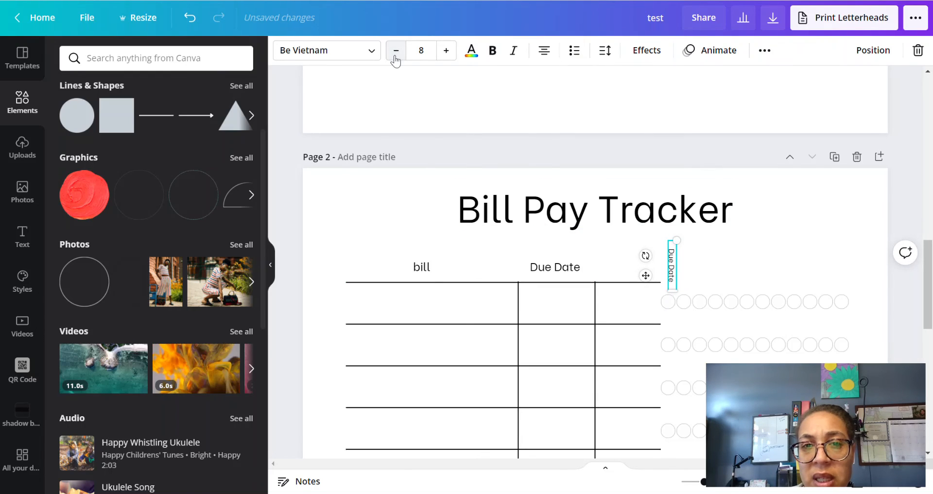
click(396, 52)
click(396, 52)
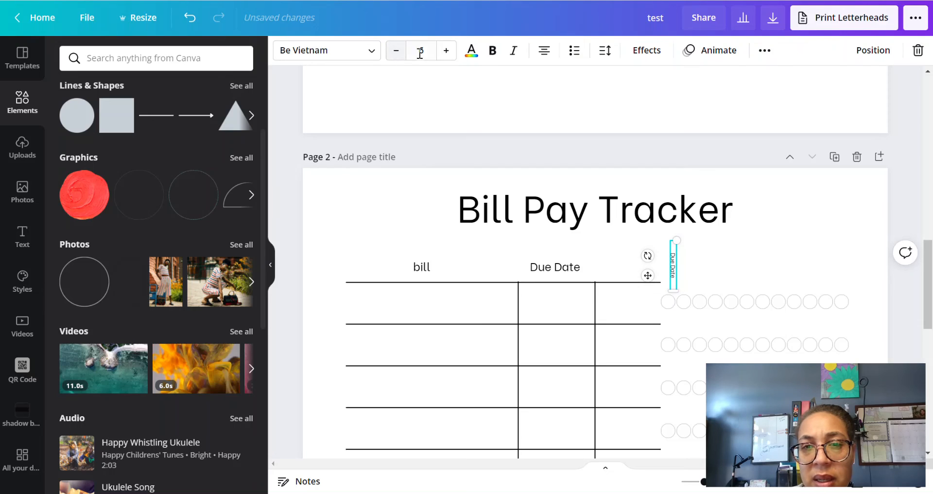
click(446, 50)
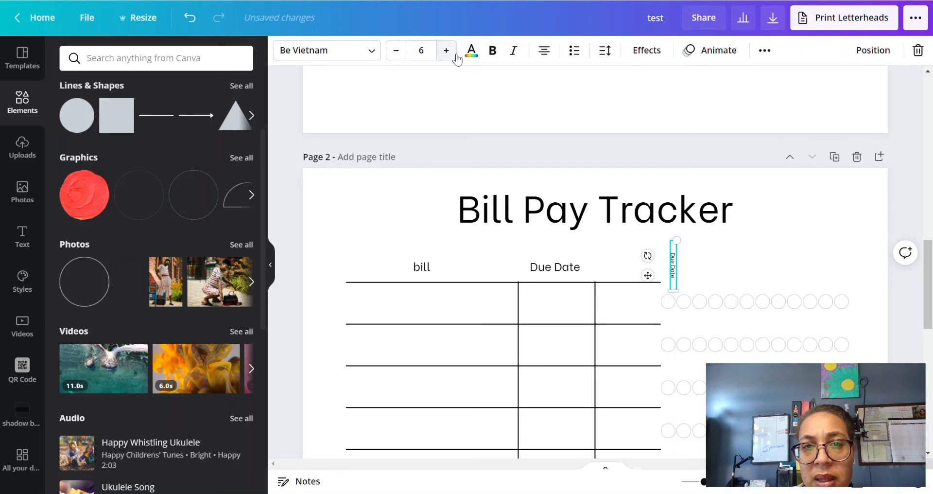
Step: Replace the vertical label's text with "January" and switch its text alignment to justified
triple_click(675, 279)
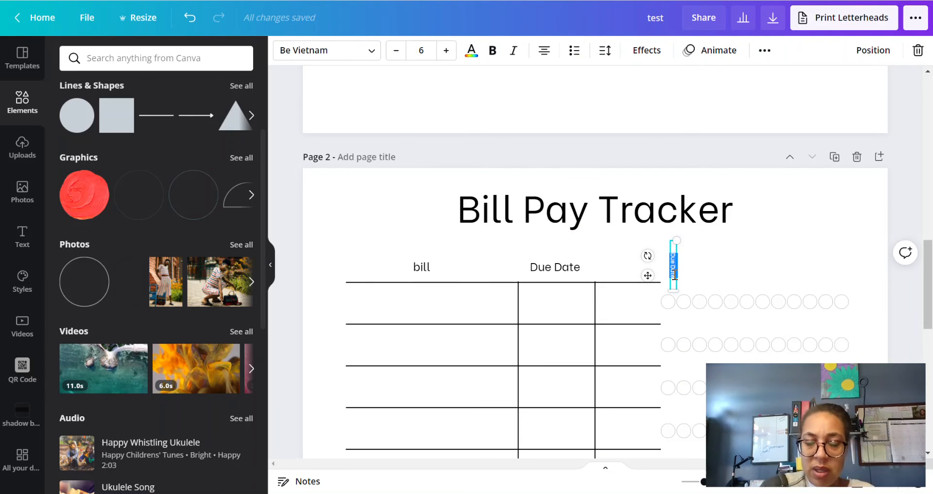
key(BackSpace)
text(January)
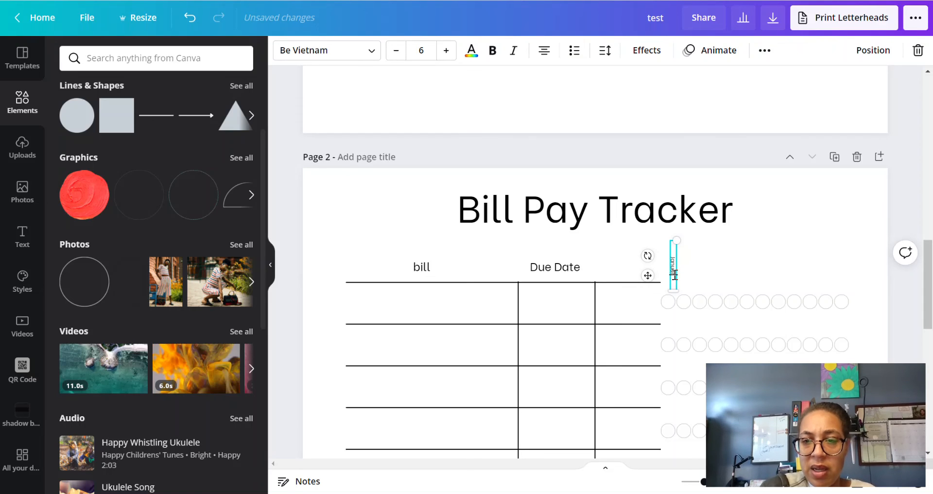
text(ry)
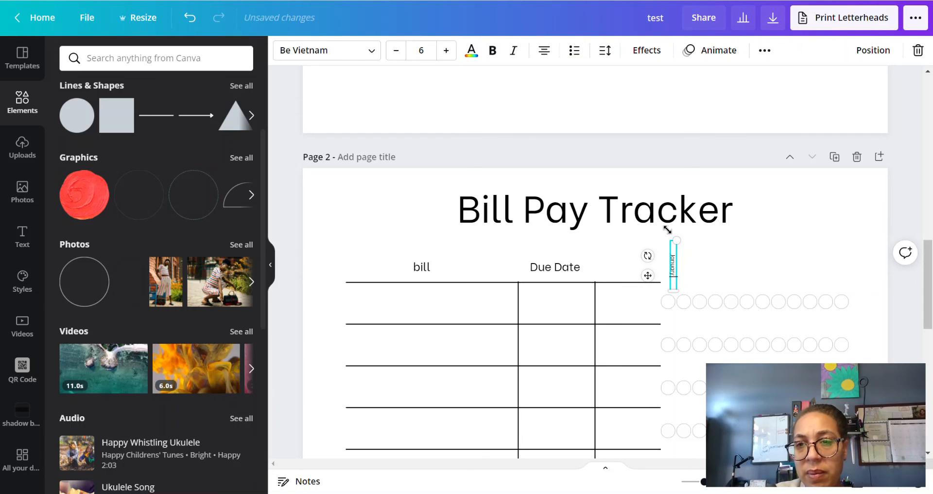
click(543, 56)
click(543, 57)
click(544, 57)
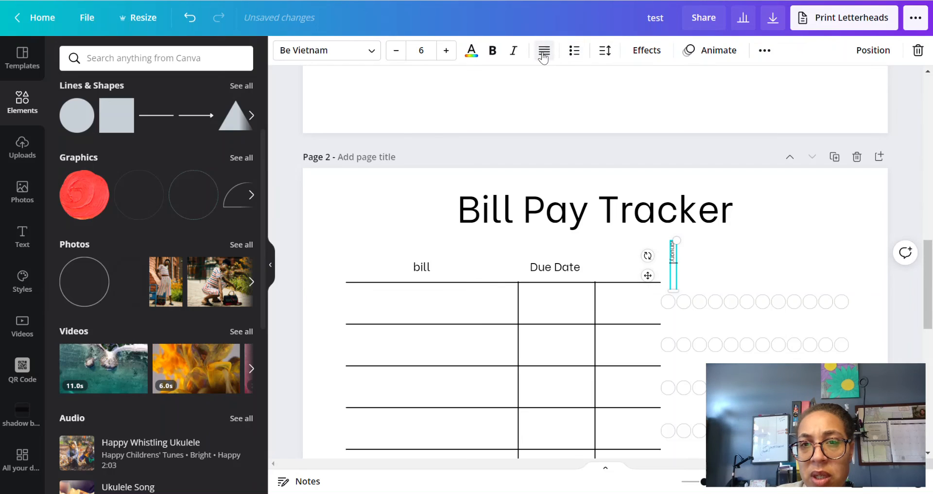
Step: Right-align the January label's text and centre the label above the first column of circles
click(544, 57)
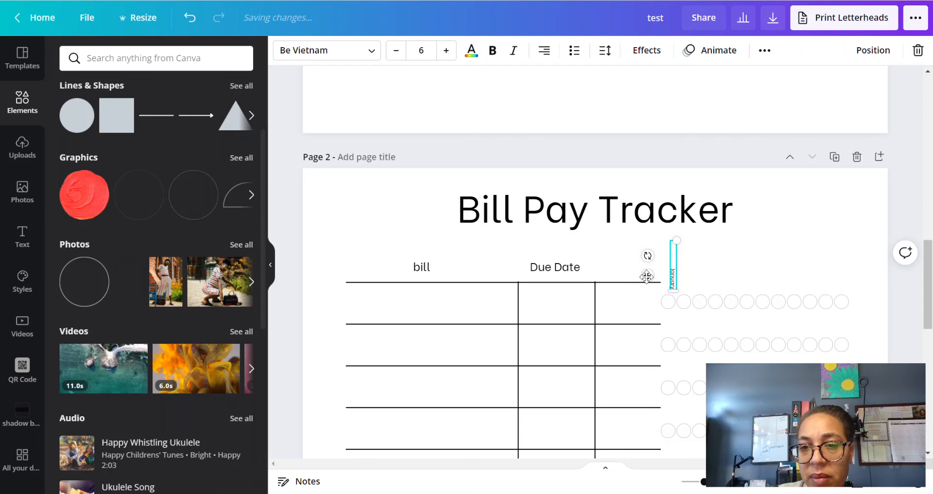
drag(648, 275, 642, 275)
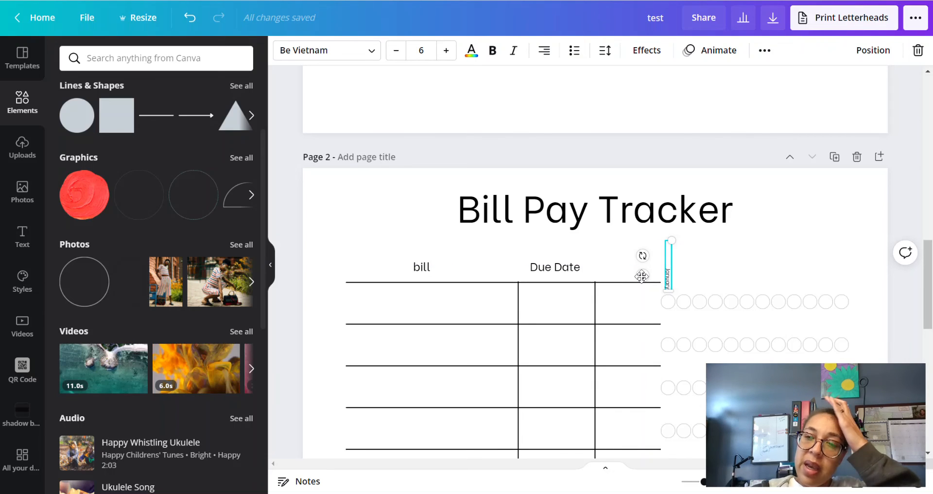
Step: Duplicate the January label three times and place the copies level with it above the second, third and fourth circle columns
click(761, 48)
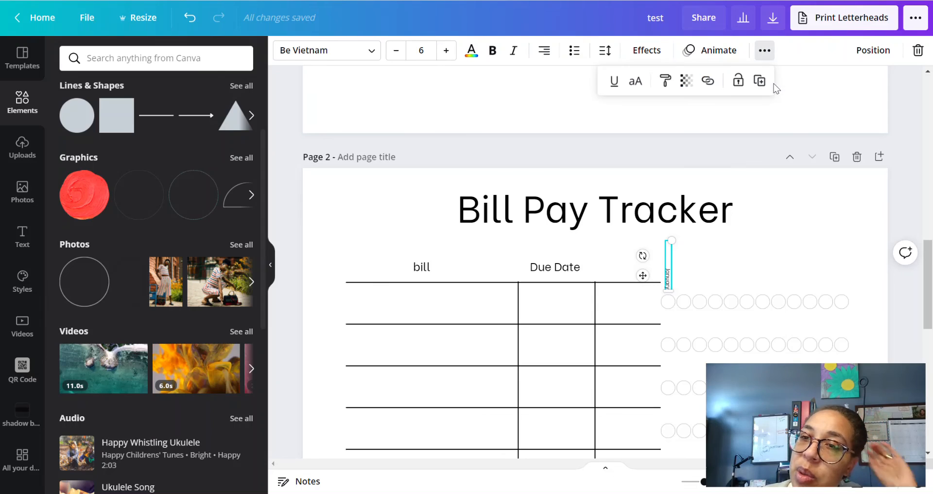
click(759, 81)
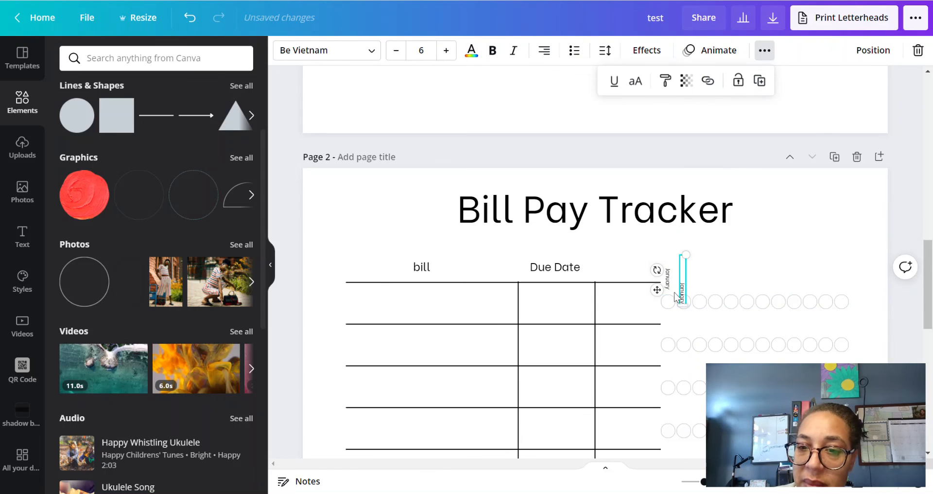
drag(657, 289, 659, 276)
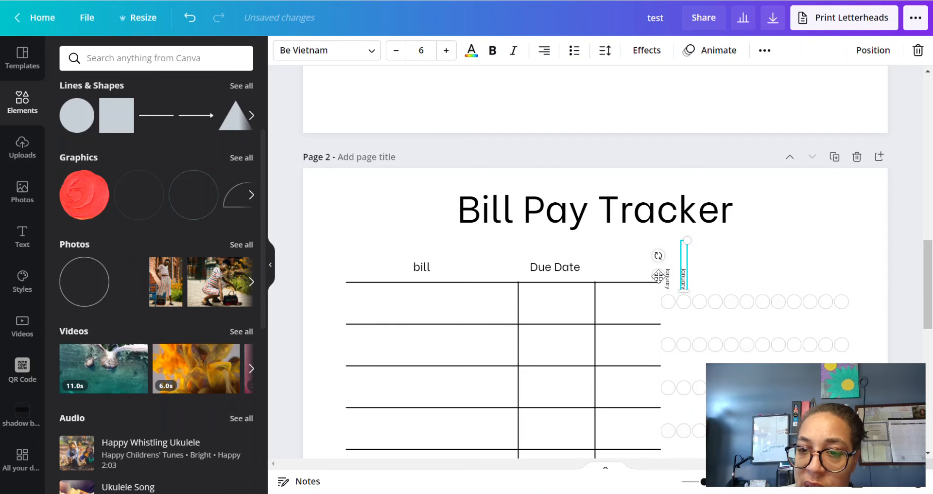
click(765, 50)
click(760, 81)
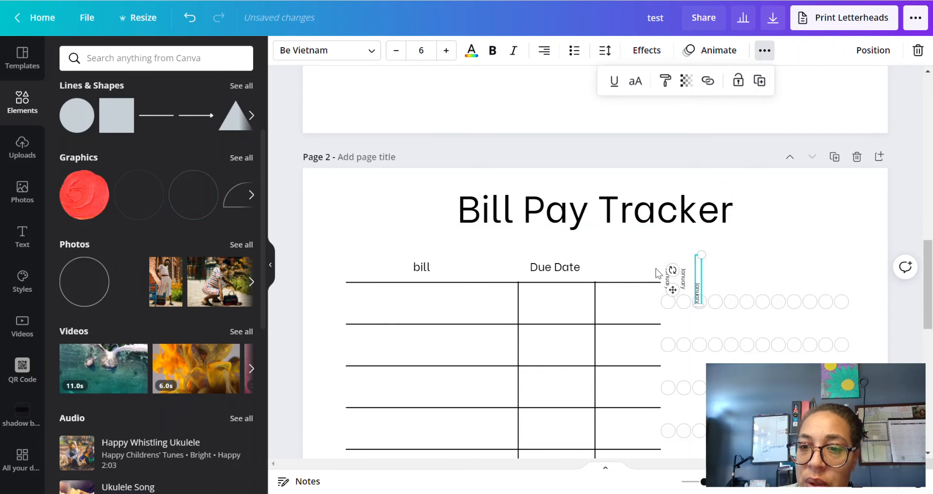
drag(673, 286, 673, 275)
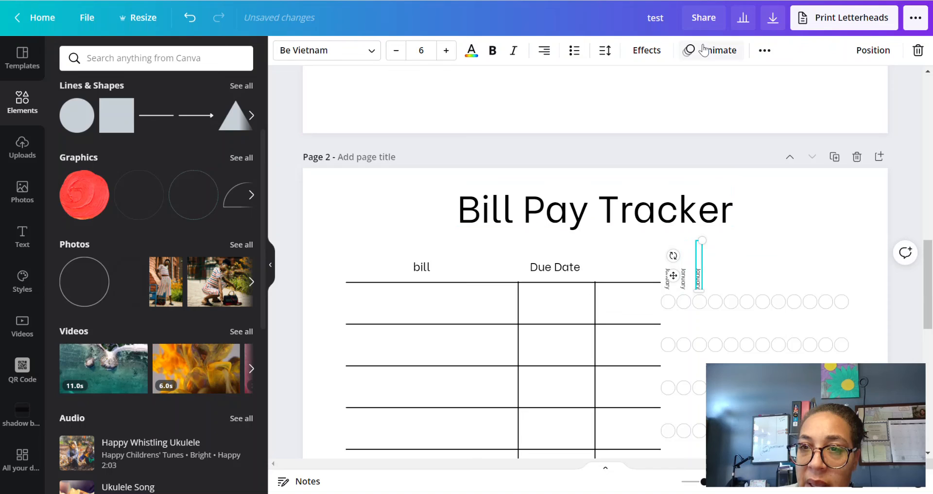
click(765, 50)
click(760, 80)
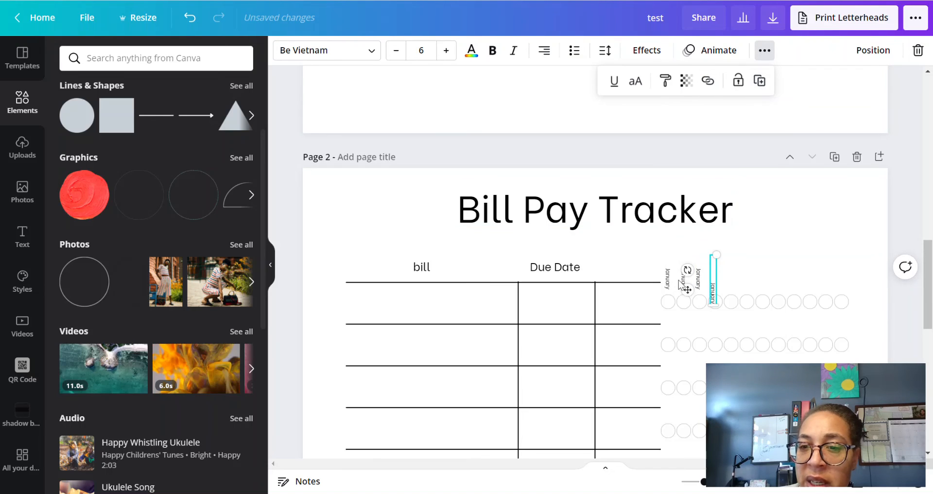
drag(691, 274, 693, 272)
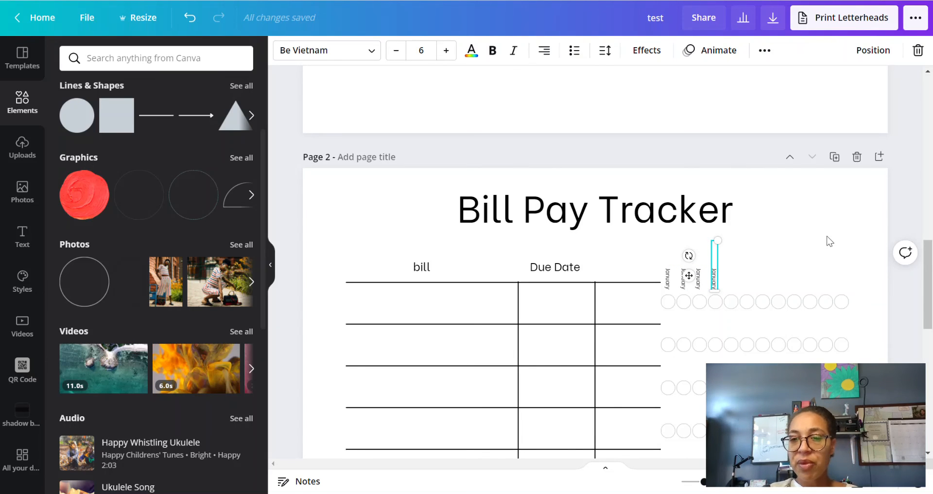
Step: Add a blank third page after the Bill Pay Tracker page
scroll(827, 233, down, 8)
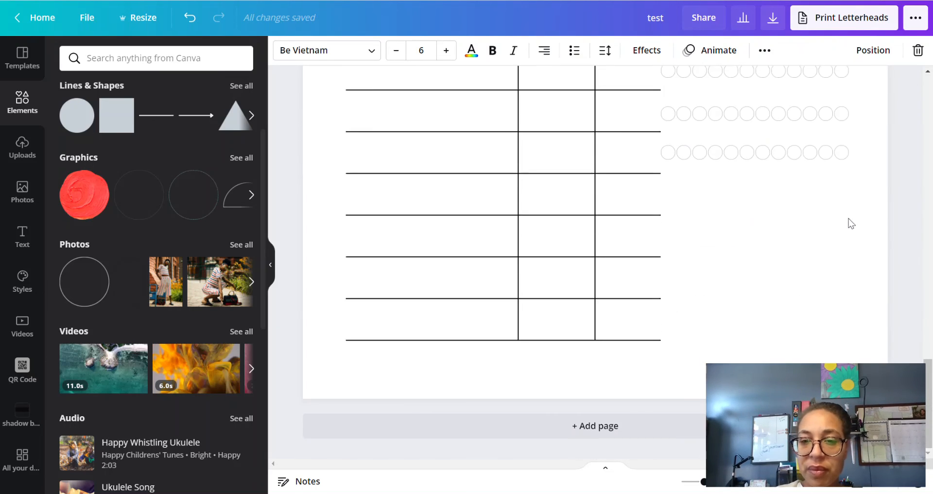
scroll(852, 224, up, 6)
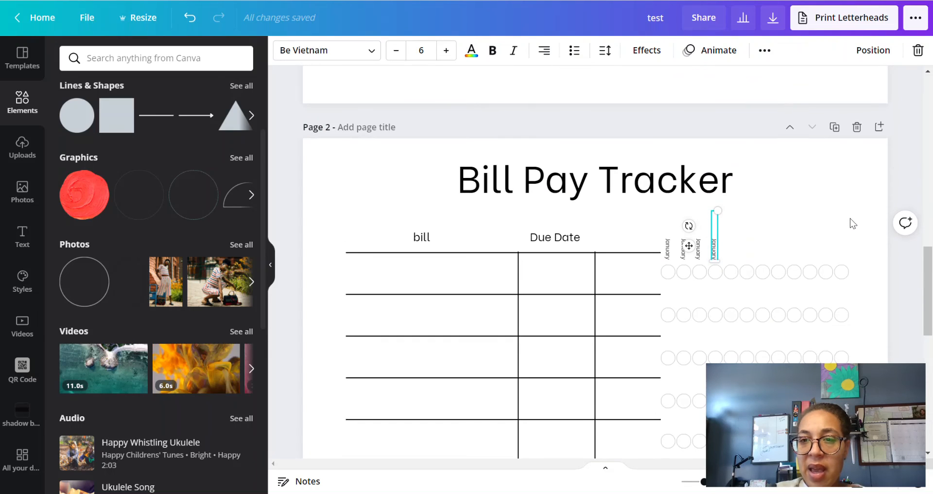
click(909, 174)
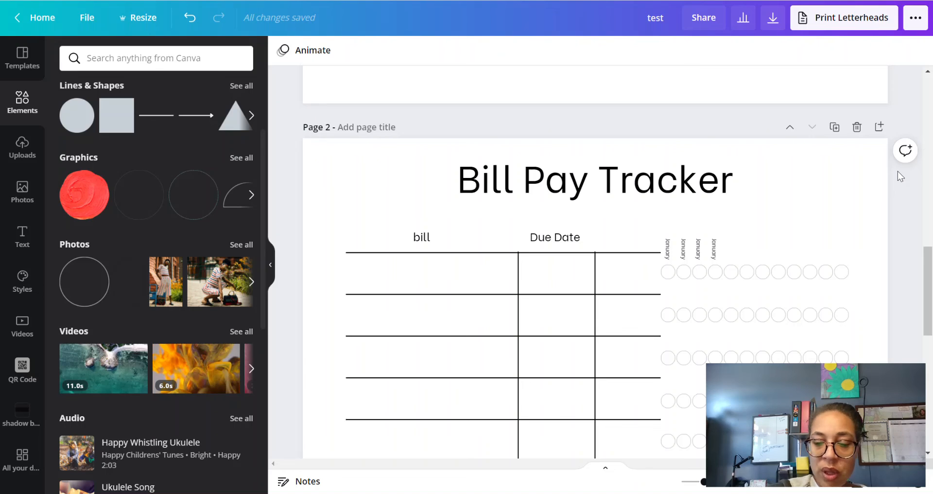
key(ctrl+minus)
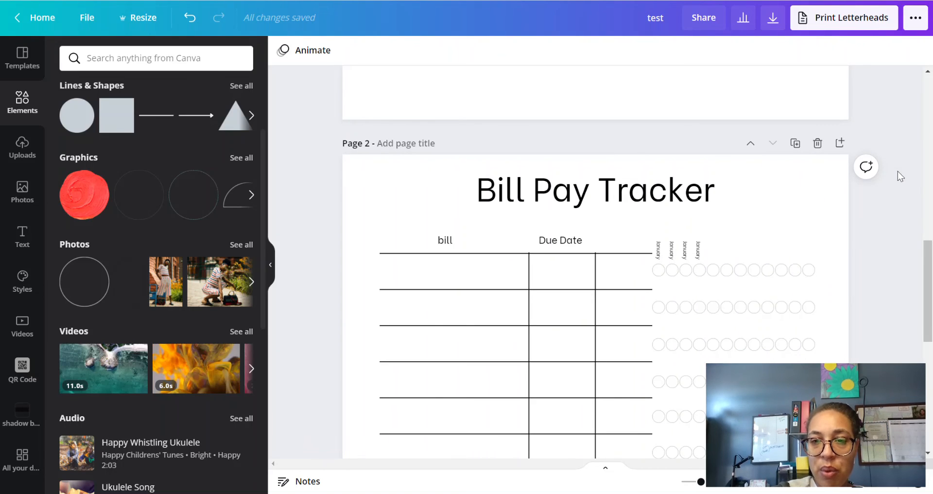
key(ctrl+minus)
key(ctrl+minus)
key(ctrl+minus)
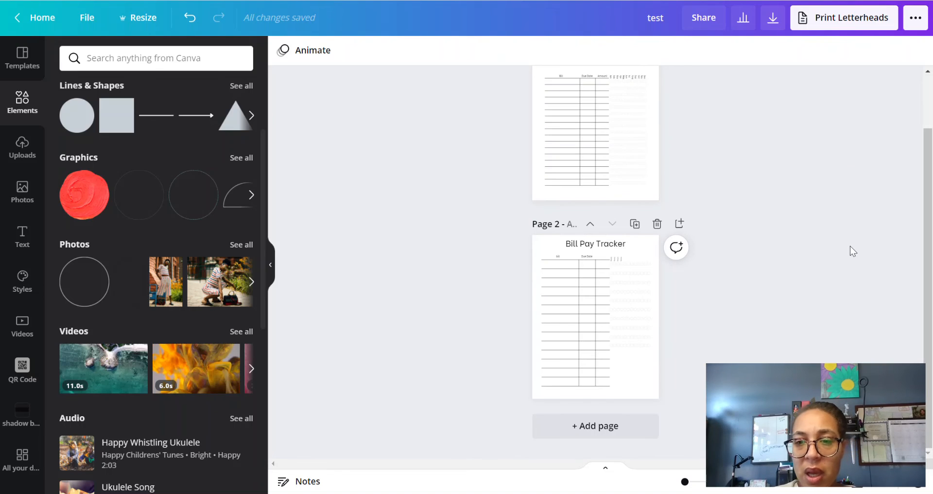
click(589, 432)
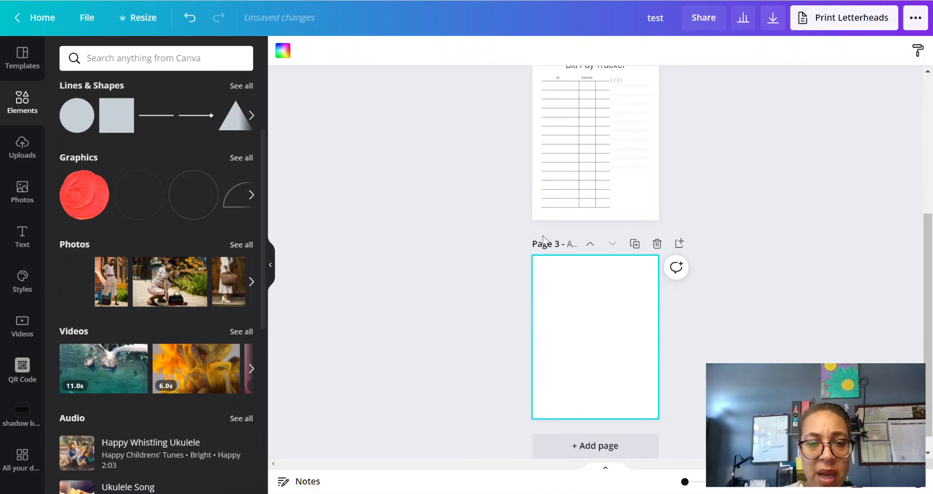
click(329, 248)
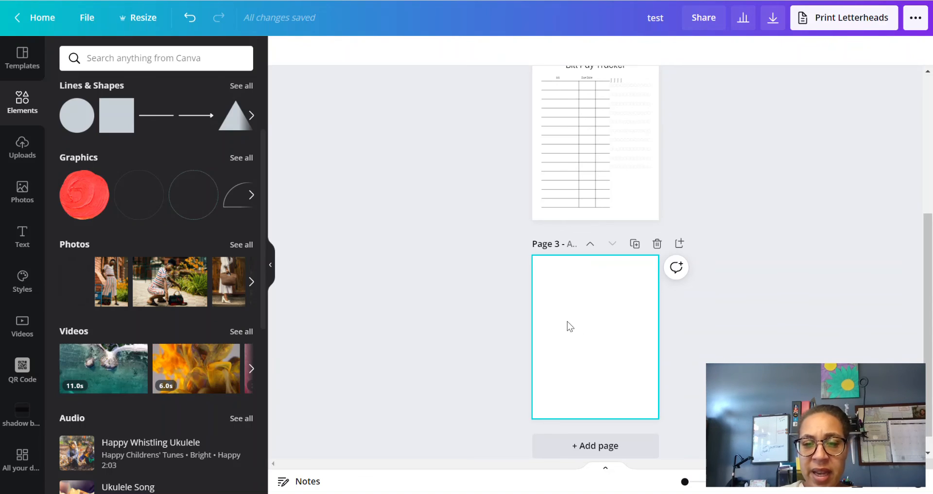
Step: Add a text box reading "hello" to page 3 and move it to the page's upper left area
key(t)
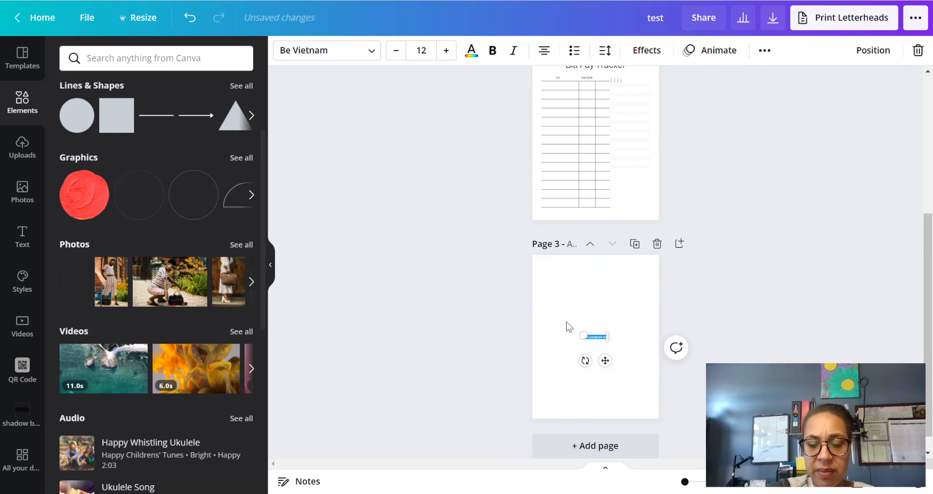
key(BackSpace)
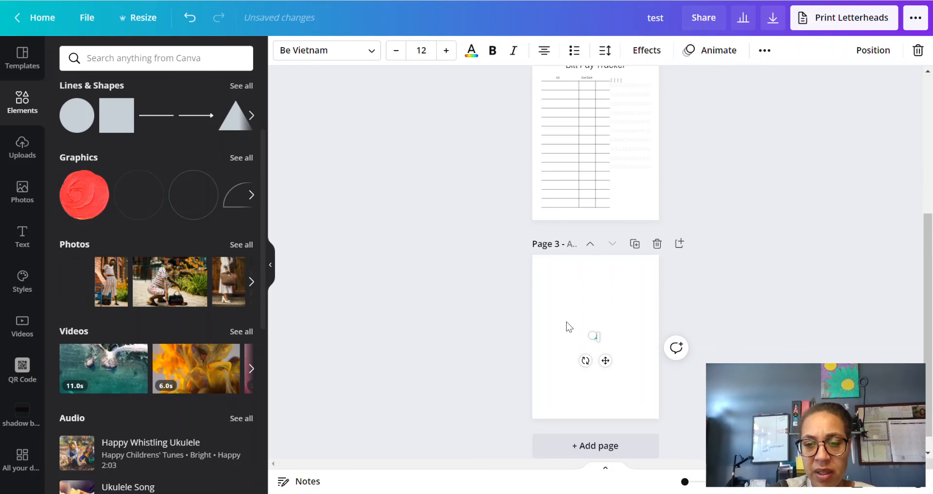
click(630, 400)
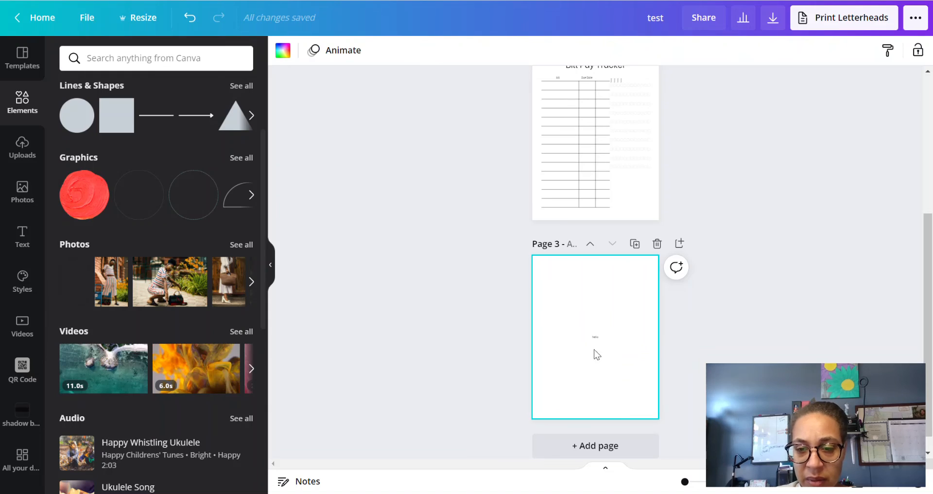
click(594, 336)
drag(605, 360, 562, 310)
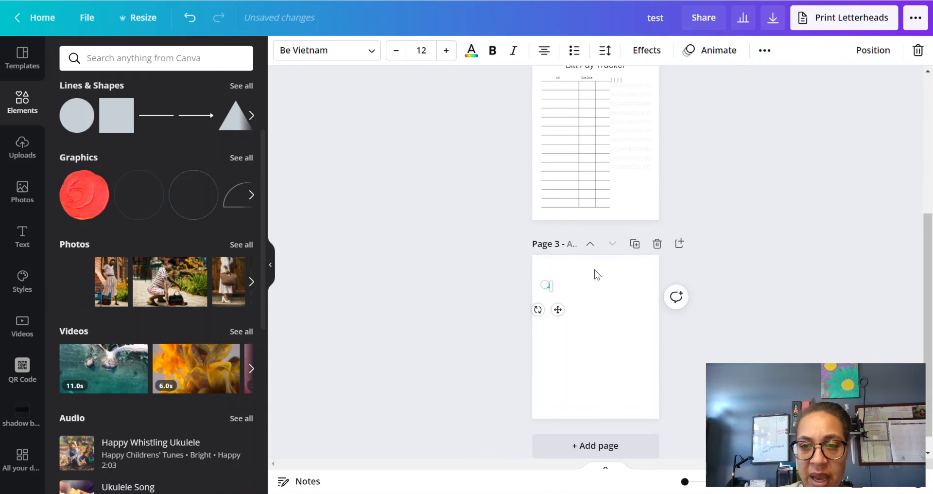
click(605, 296)
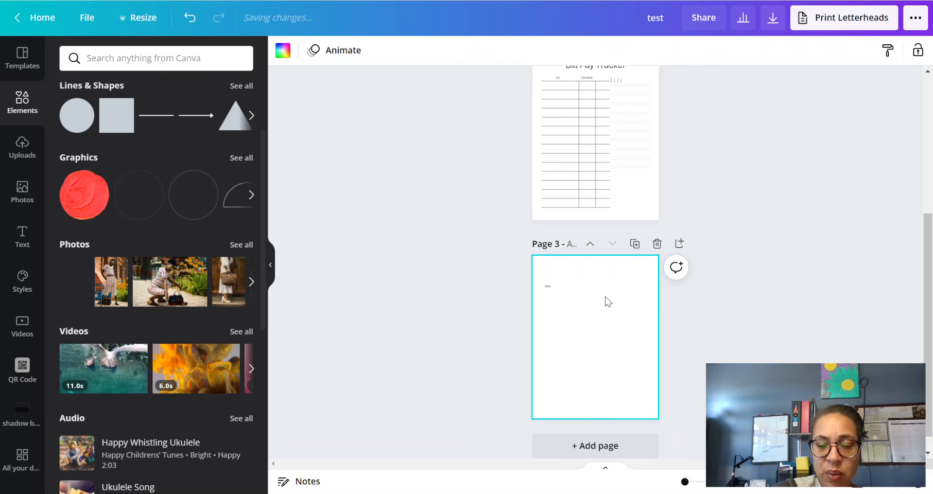
Step: Insert a horizontal line on page 3 and open its line weight setting
key(l)
click(313, 50)
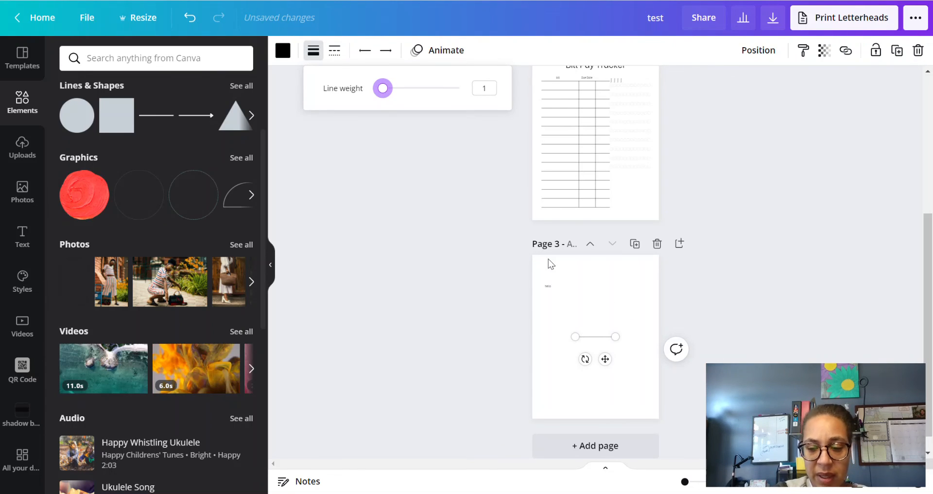
key(ctrl+plus)
key(ctrl+plus)
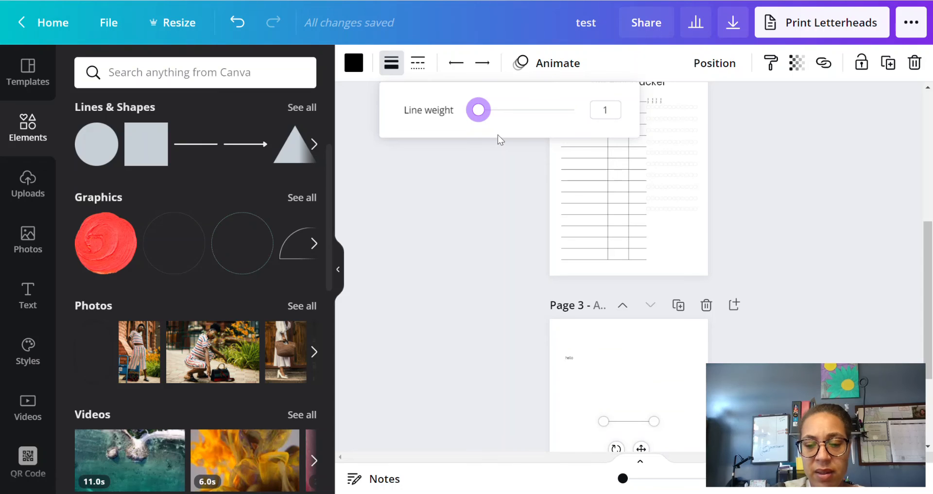
key(ctrl+minus)
key(ctrl+minus)
key(ctrl+plus)
key(ctrl+plus)
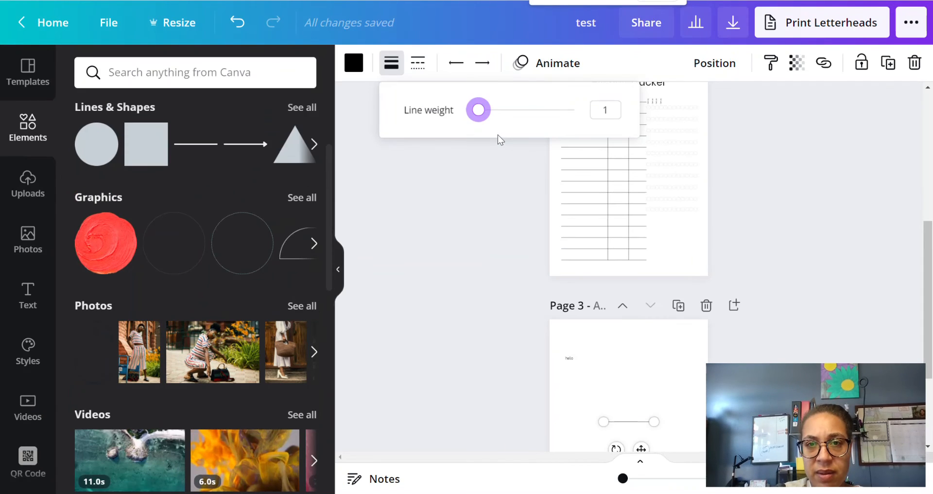
key(ctrl+plus)
key(ctrl+minus)
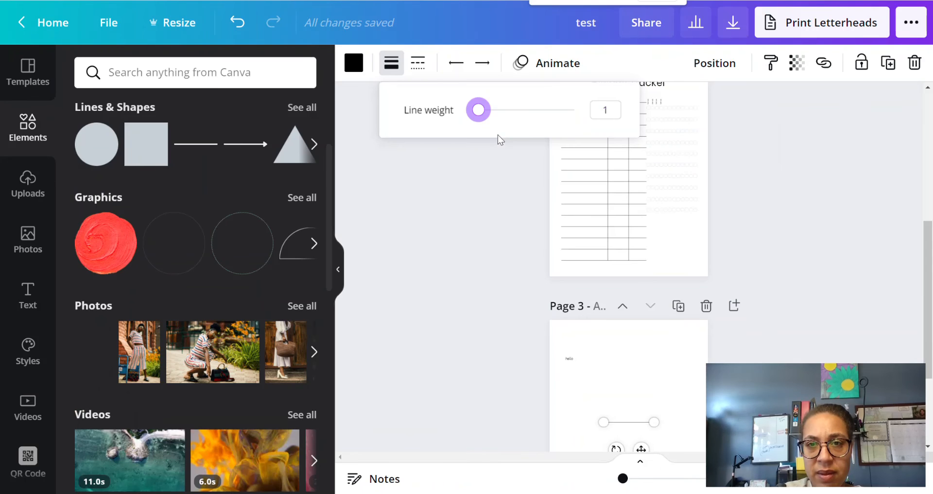
key(ctrl+minus)
key(ctrl+minus)
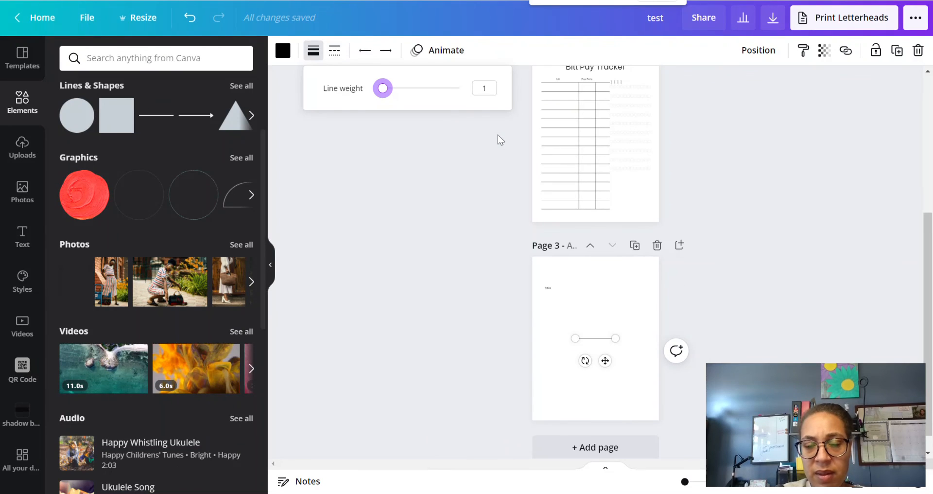
Step: Move the line on page 3 so it starts just after the "hello" text at about the same height
click(704, 292)
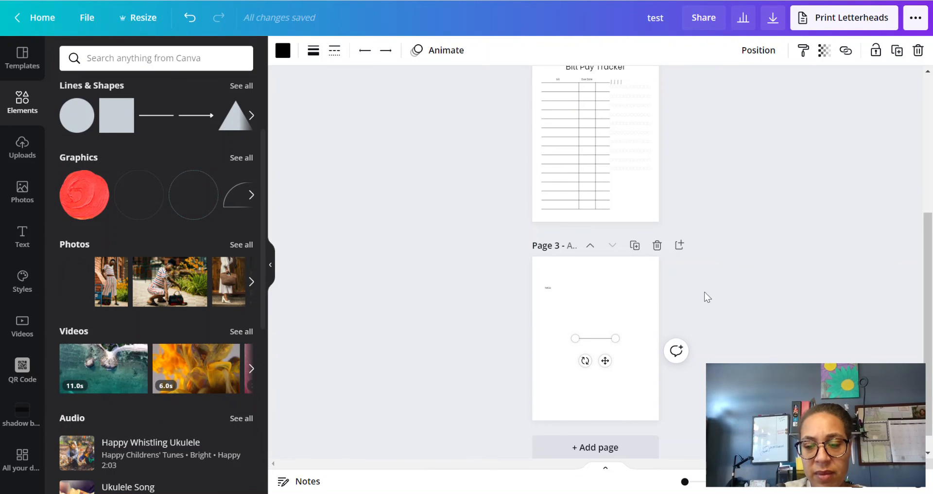
click(657, 326)
scroll(658, 329, down, 3)
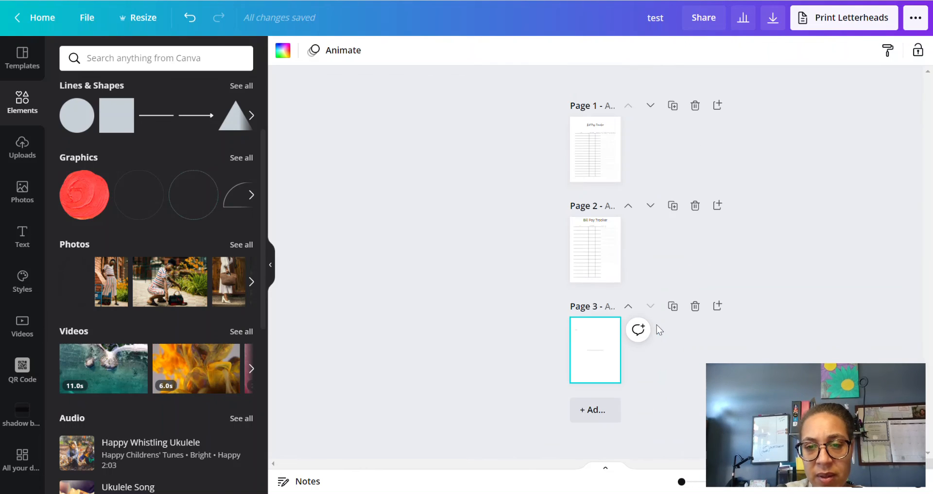
scroll(658, 330, up, 5)
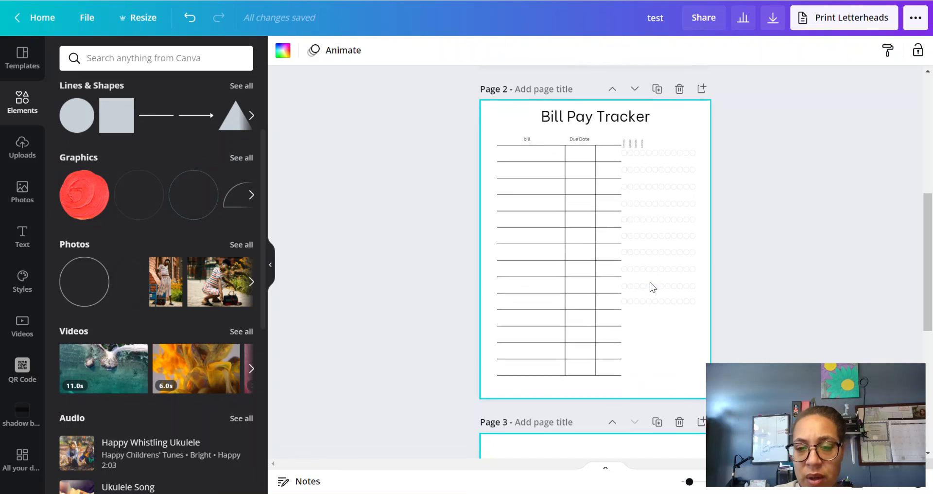
scroll(650, 284, down, 5)
click(602, 274)
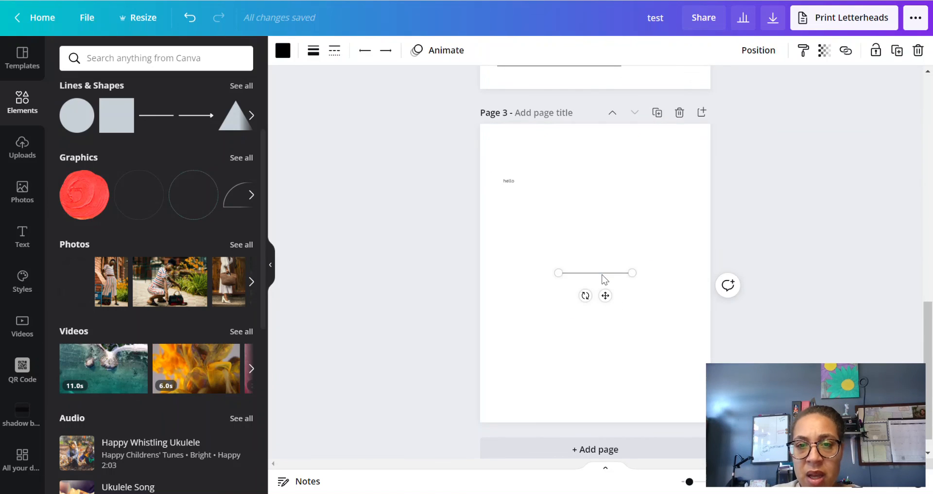
drag(605, 295, 568, 202)
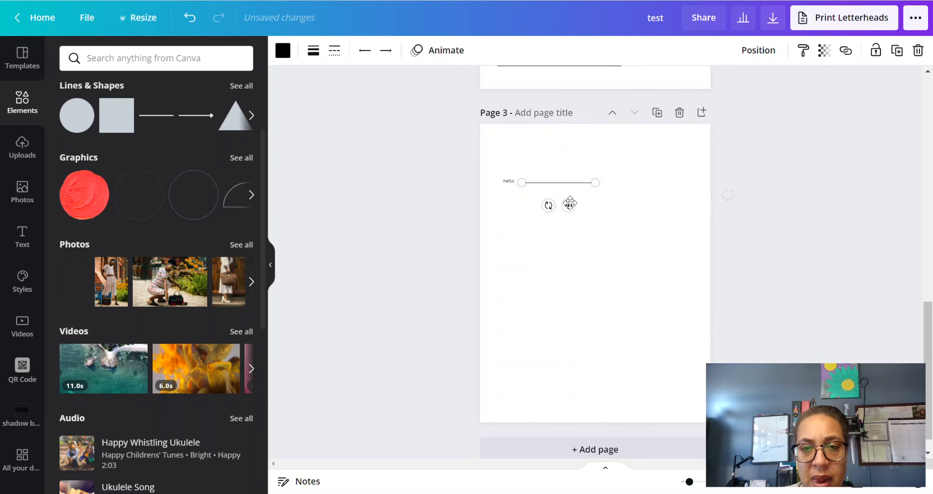
click(651, 257)
Step: Select the "hello" text and the line together and review the alignment options for the selected elements
drag(475, 170, 588, 196)
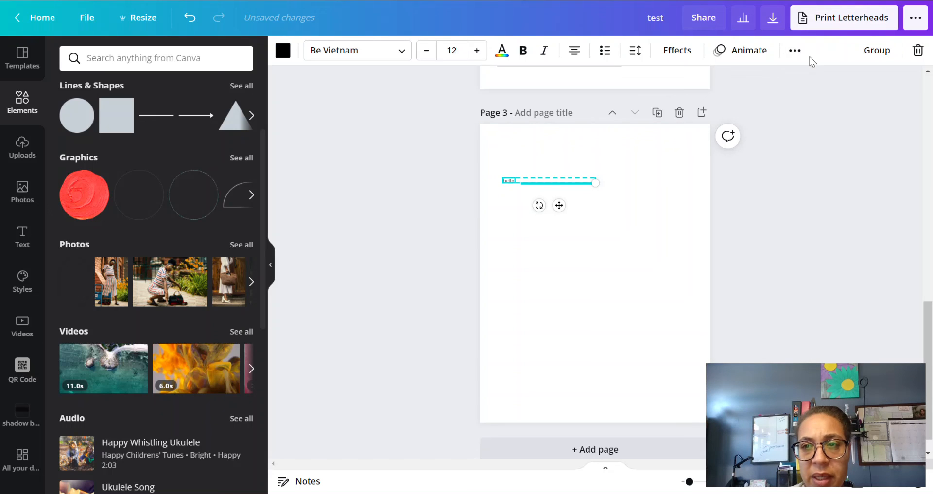
click(796, 50)
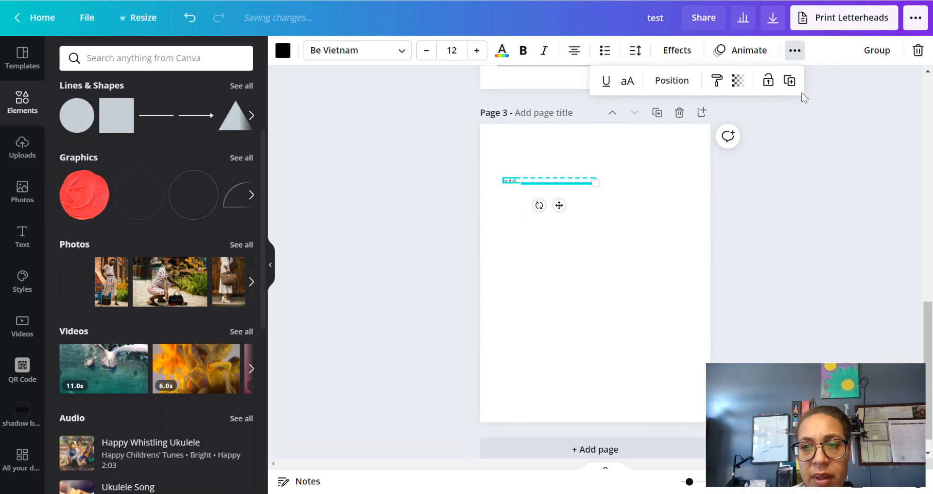
click(678, 82)
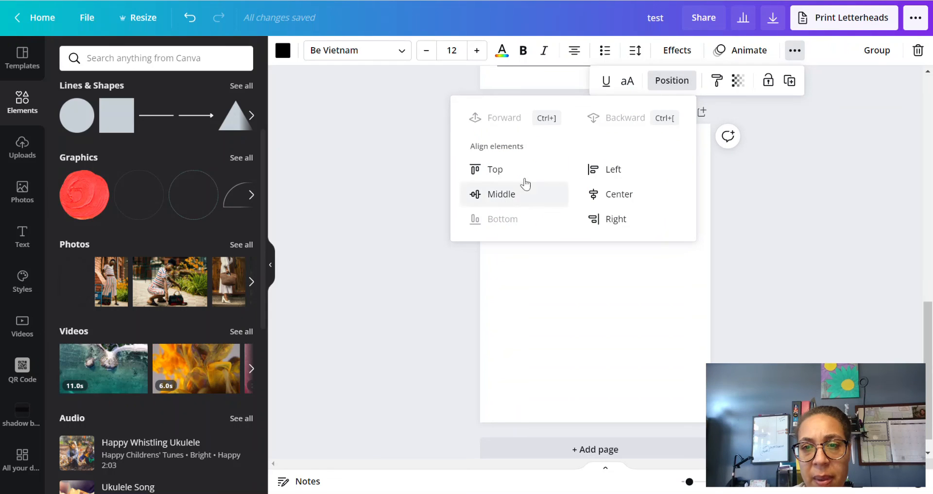
click(803, 194)
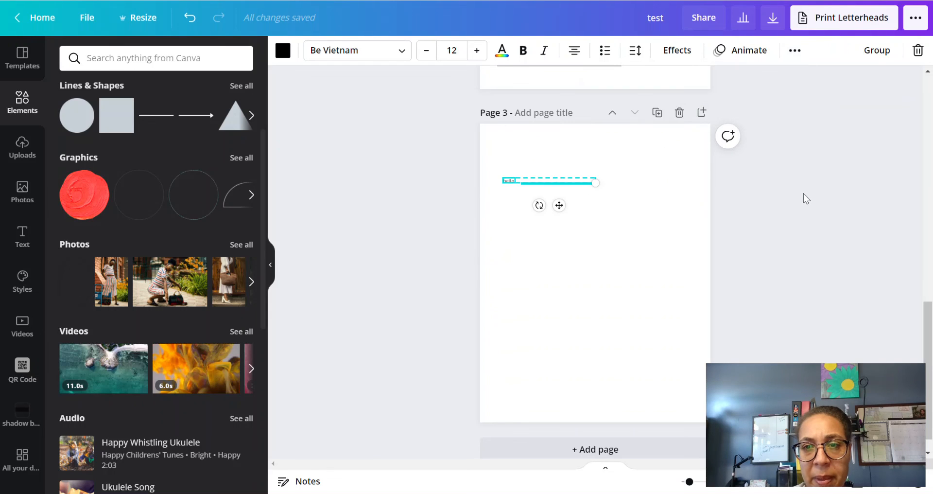
Step: Duplicate the "hello" text and its line together on page 3 and place the copy directly beneath the original
click(777, 212)
click(535, 184)
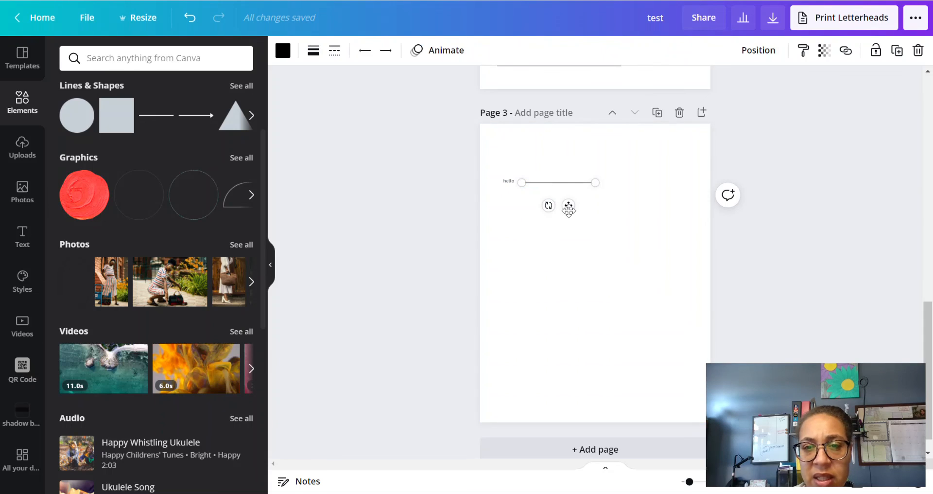
drag(568, 208, 570, 209)
click(510, 217)
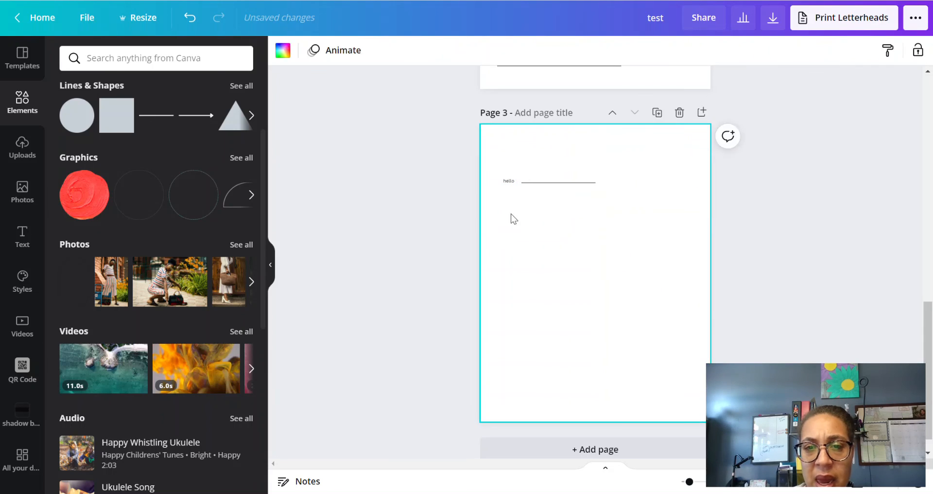
drag(487, 171, 612, 206)
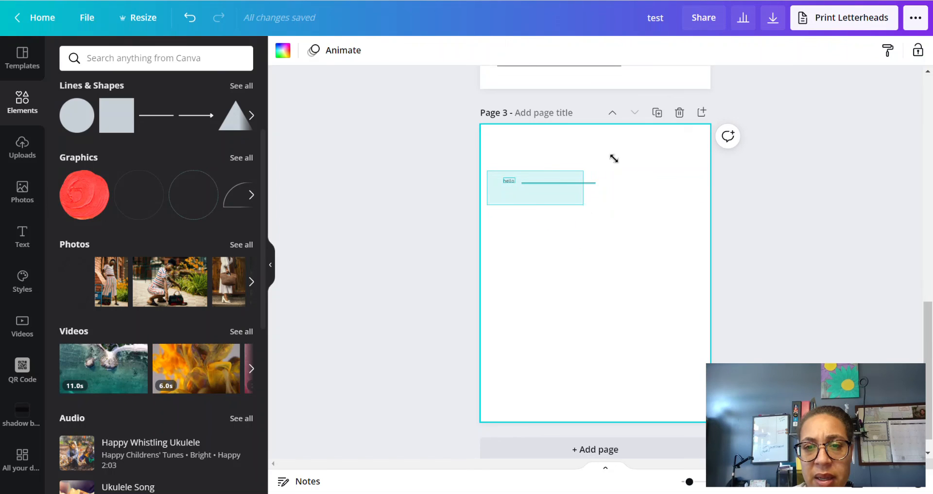
click(795, 50)
click(789, 82)
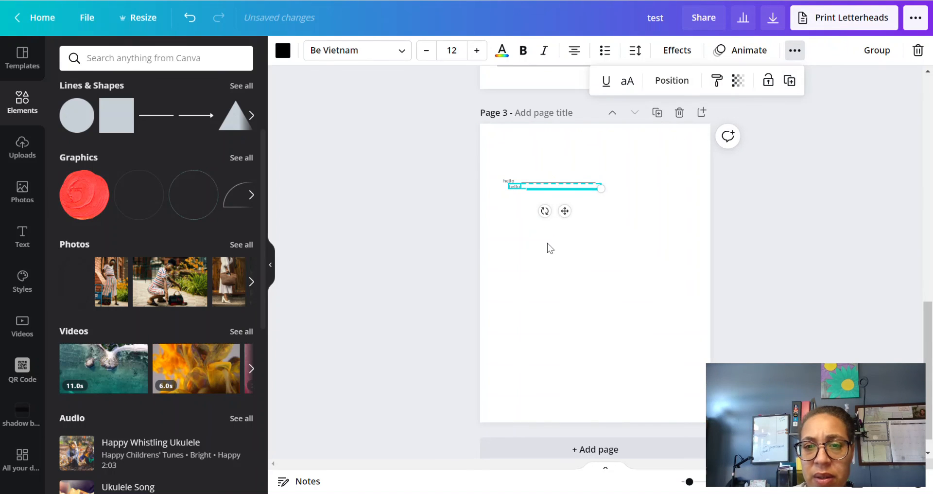
drag(560, 206, 559, 220)
Step: Duplicate the second "hello" row with its line and place the copy below it as a third row
click(795, 51)
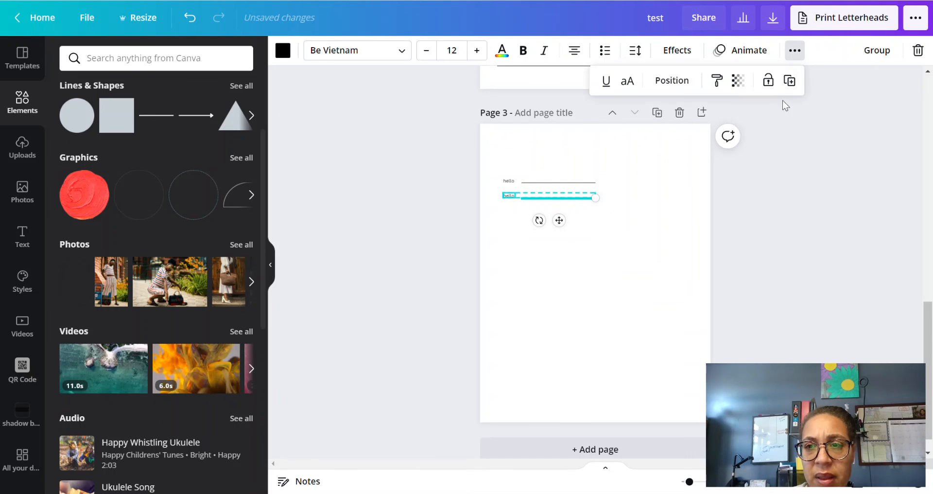
click(789, 80)
drag(565, 225, 560, 242)
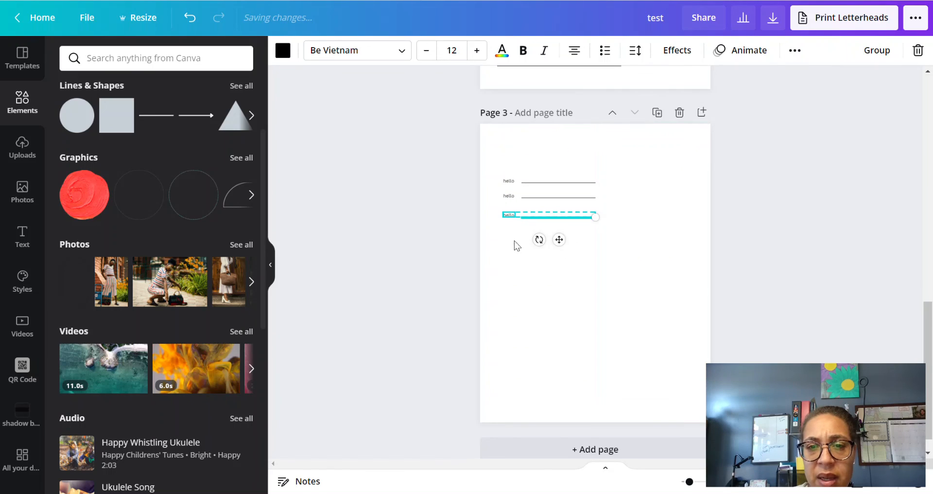
click(514, 242)
Step: Try Tidy up on all the ungrouped "hello" texts and lines together, and undo the rearrangement
drag(538, 159, 570, 241)
click(789, 53)
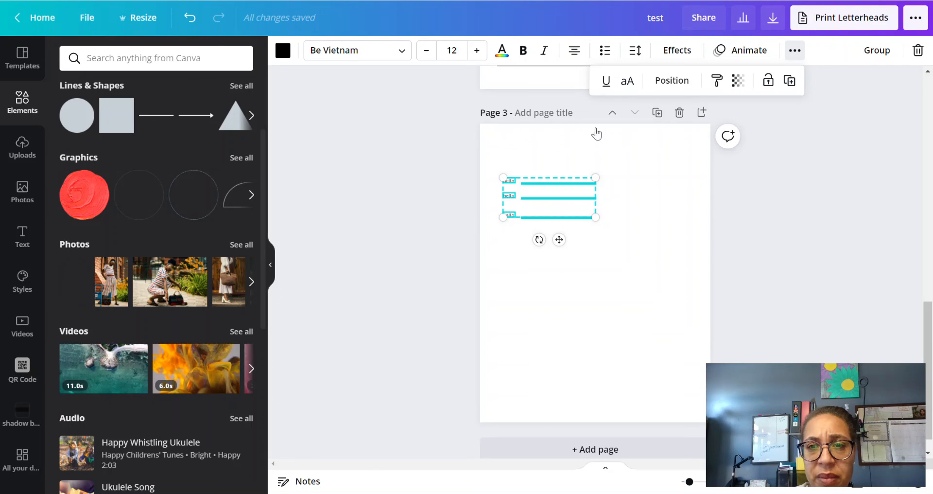
click(684, 85)
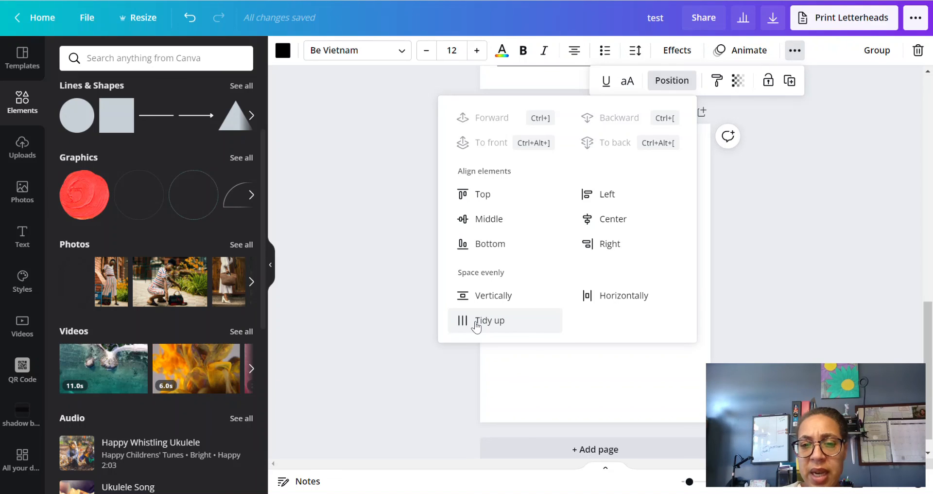
click(476, 325)
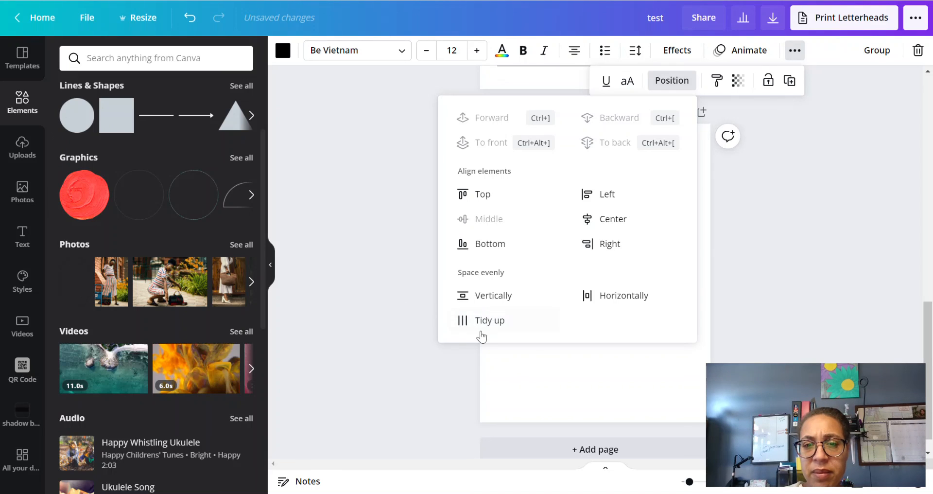
click(805, 255)
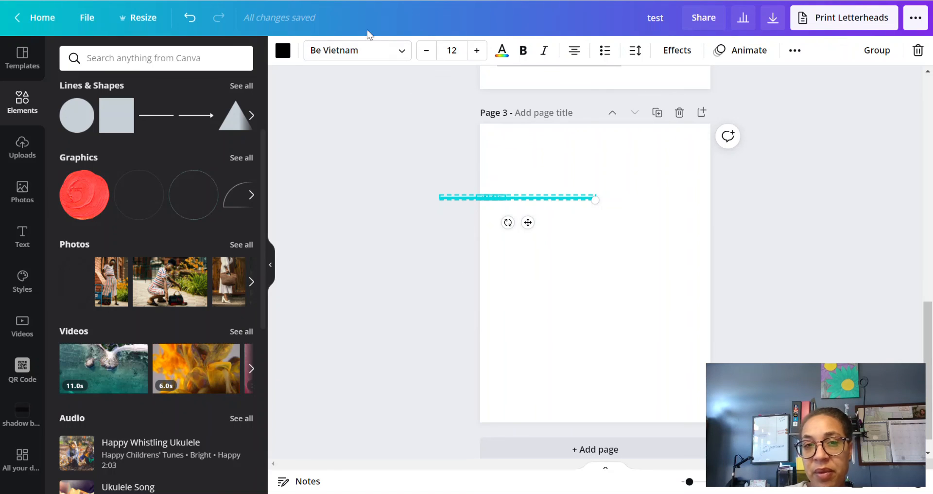
click(191, 19)
click(191, 24)
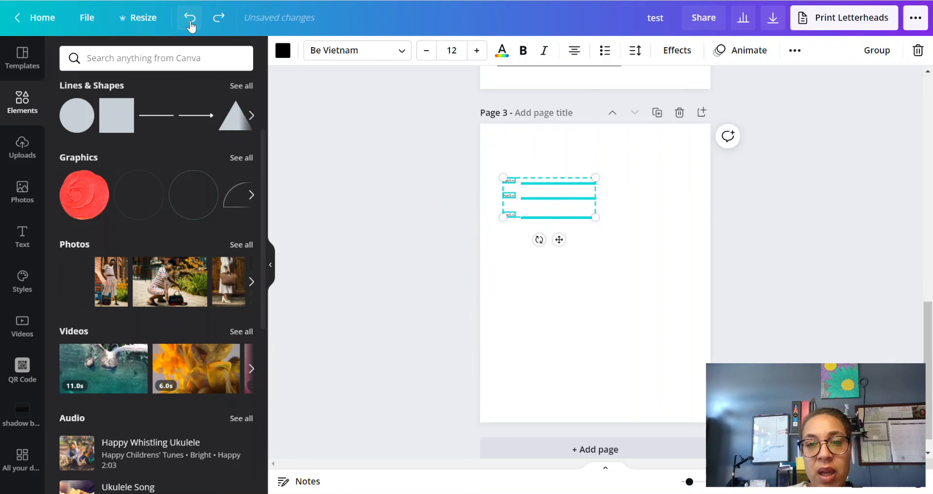
Step: Group each "hello" text with the line beside it, making a separate group for each of the three rows
click(433, 184)
drag(456, 171, 544, 189)
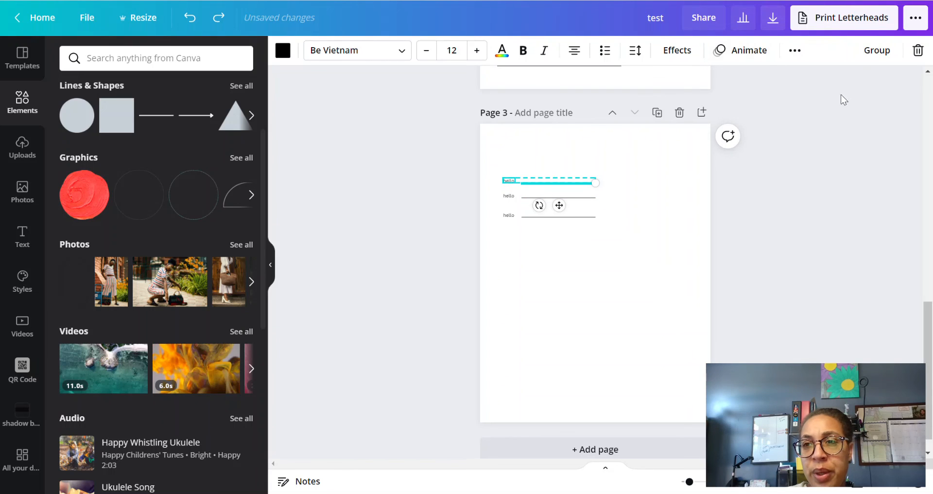
click(867, 50)
drag(470, 190, 538, 234)
click(457, 217)
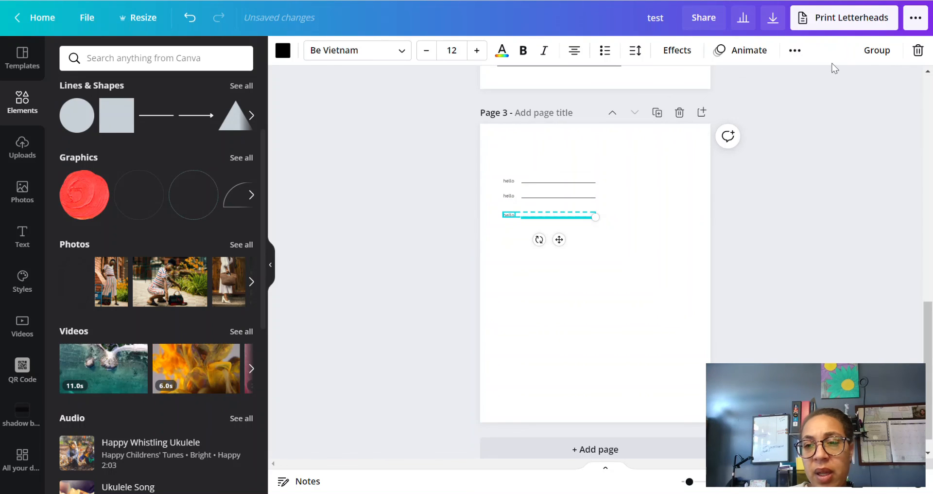
click(487, 185)
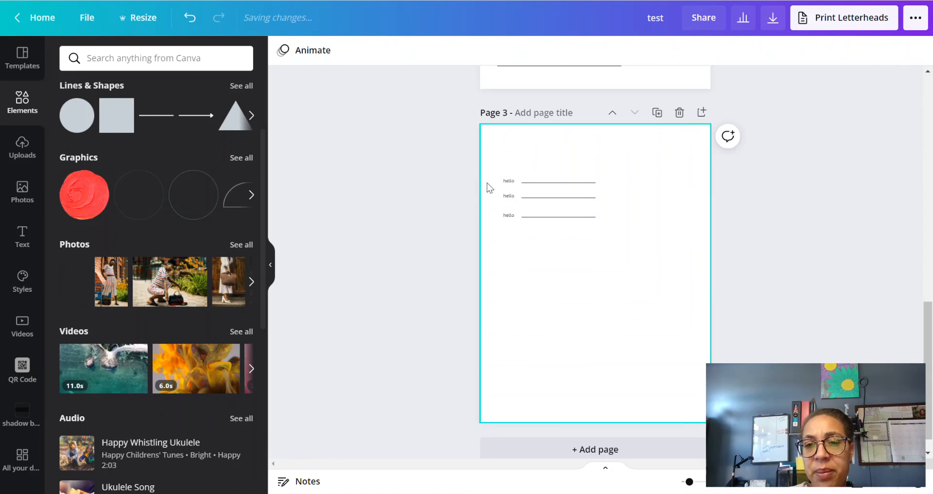
Step: Space the three grouped "hello" rows evenly with Tidy up
drag(456, 156, 598, 250)
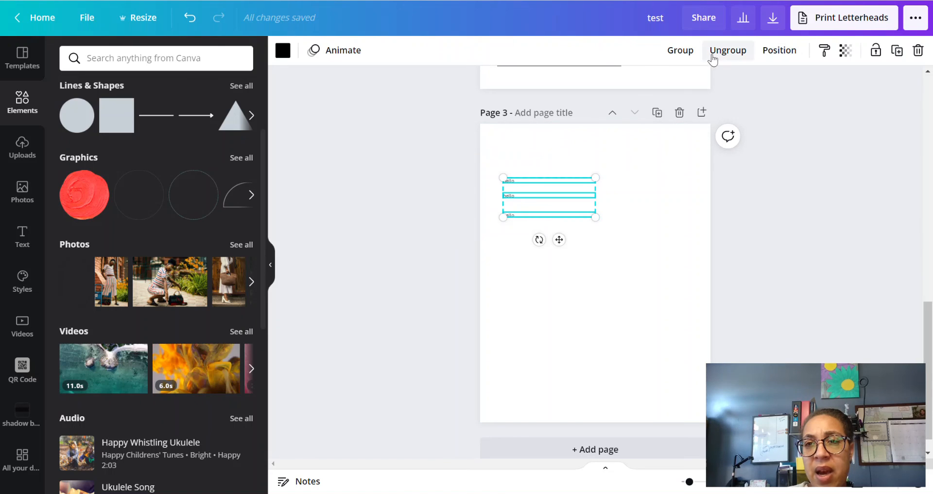
click(779, 50)
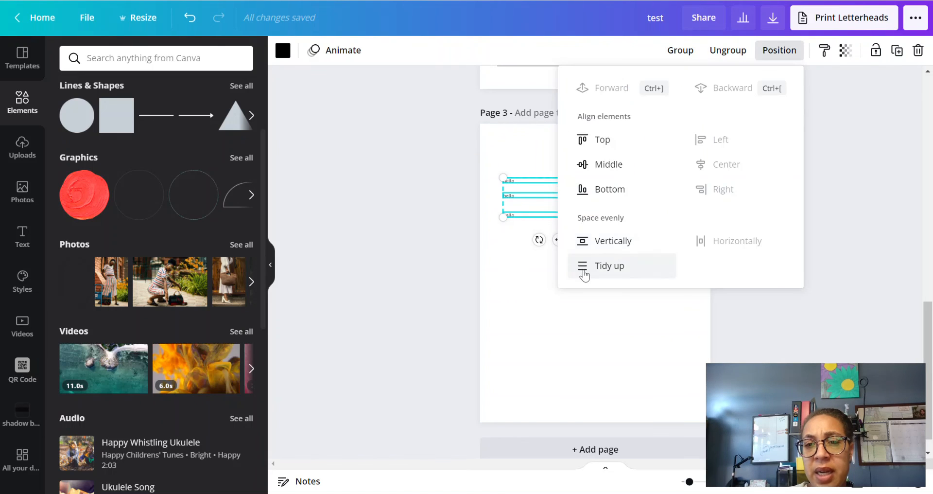
click(423, 228)
click(384, 256)
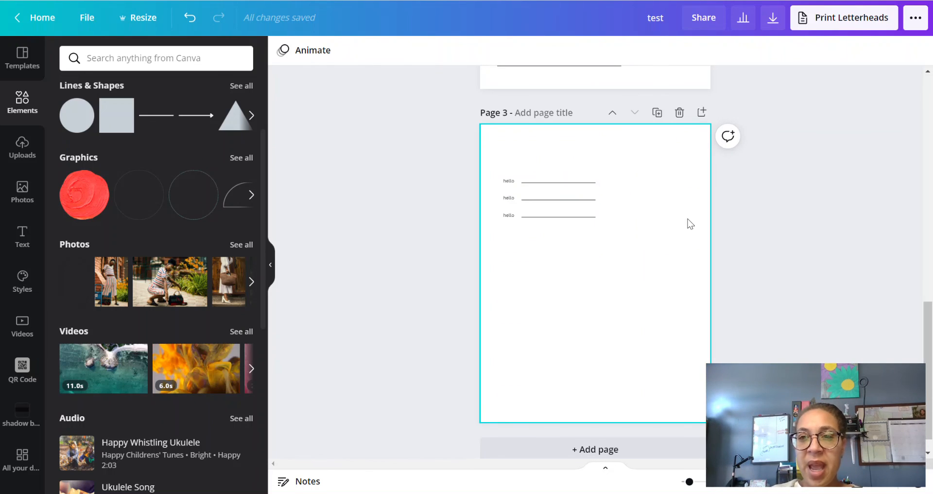
Step: Open the download settings for the design and set the file type to PDF Print
scroll(688, 222, up, 8)
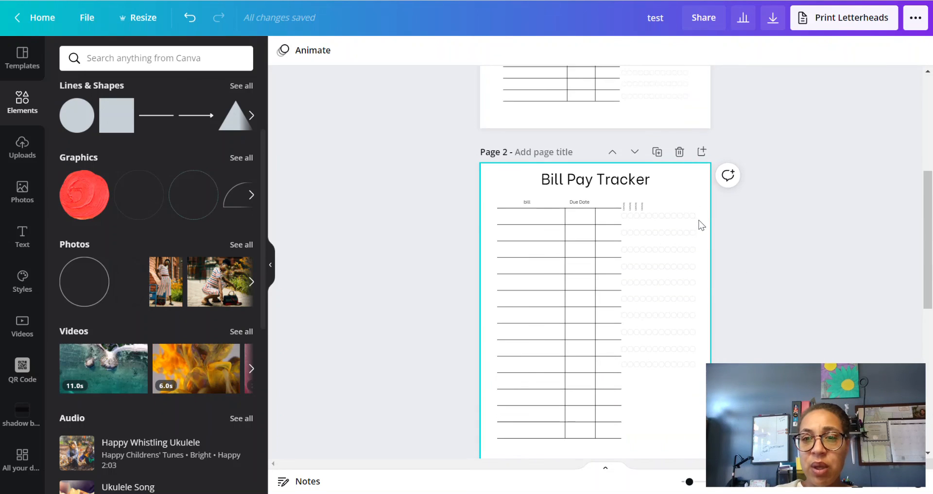
scroll(771, 171, up, 3)
scroll(764, 142, up, 2)
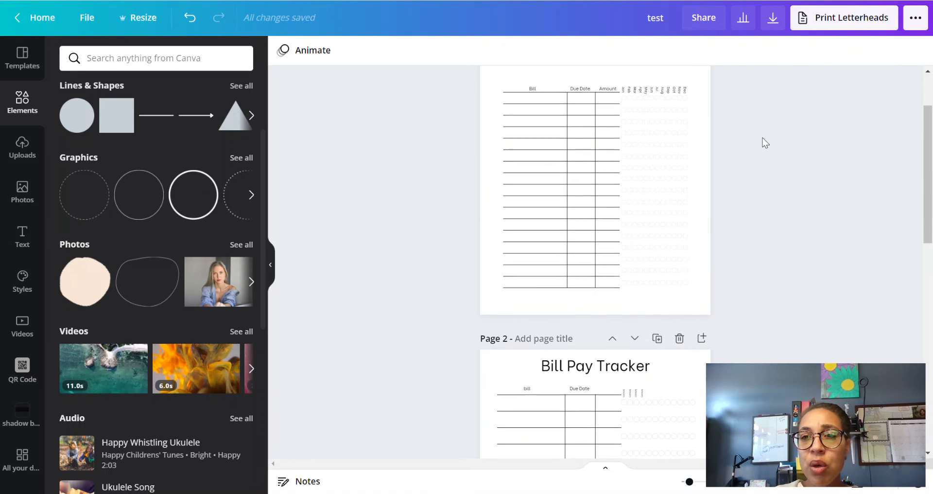
scroll(765, 142, up, 2)
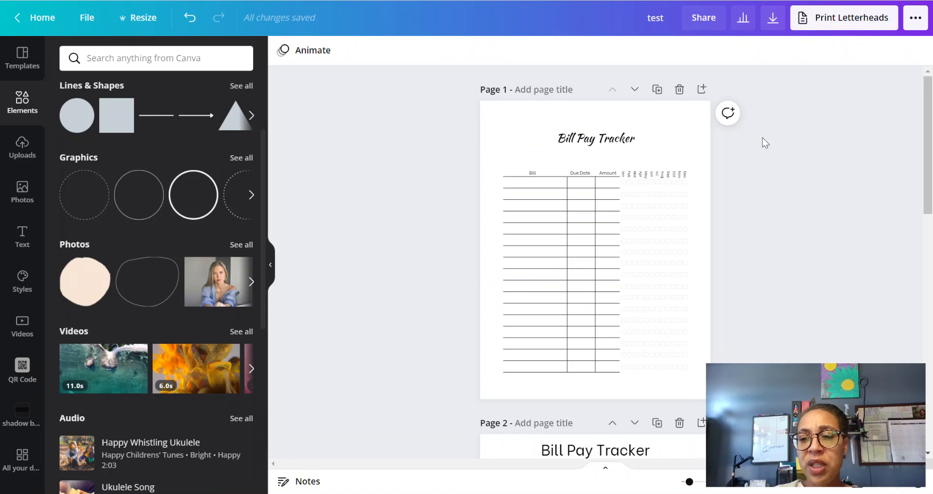
click(773, 19)
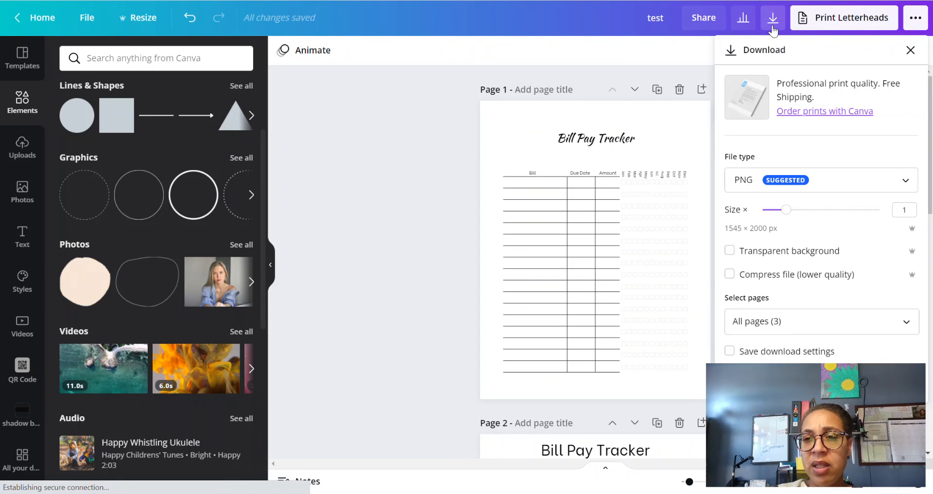
click(831, 183)
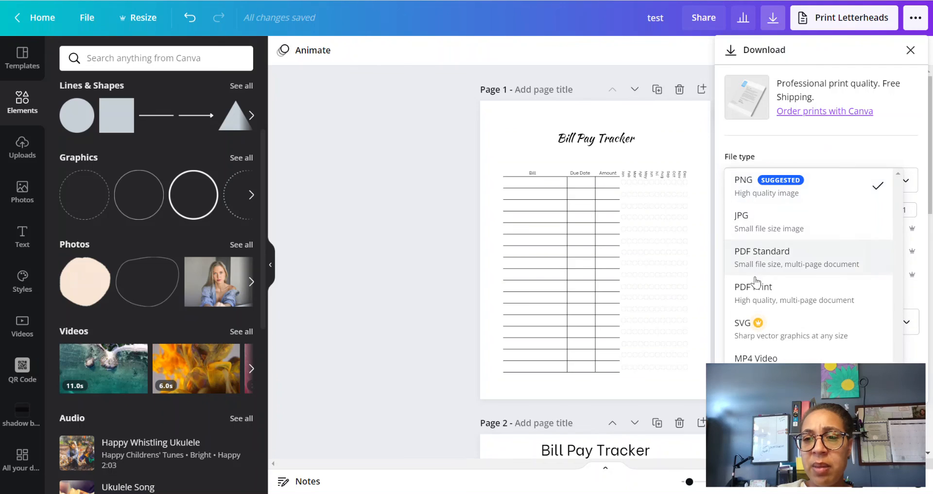
click(757, 293)
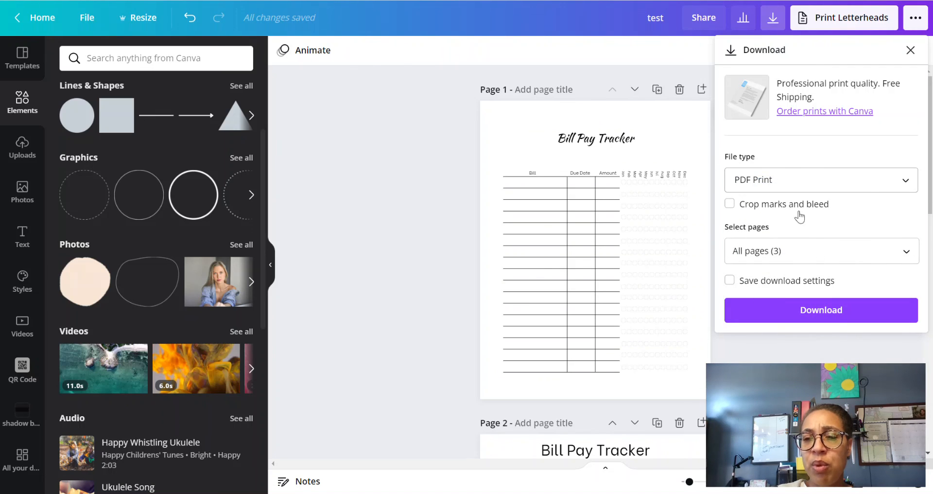
click(840, 316)
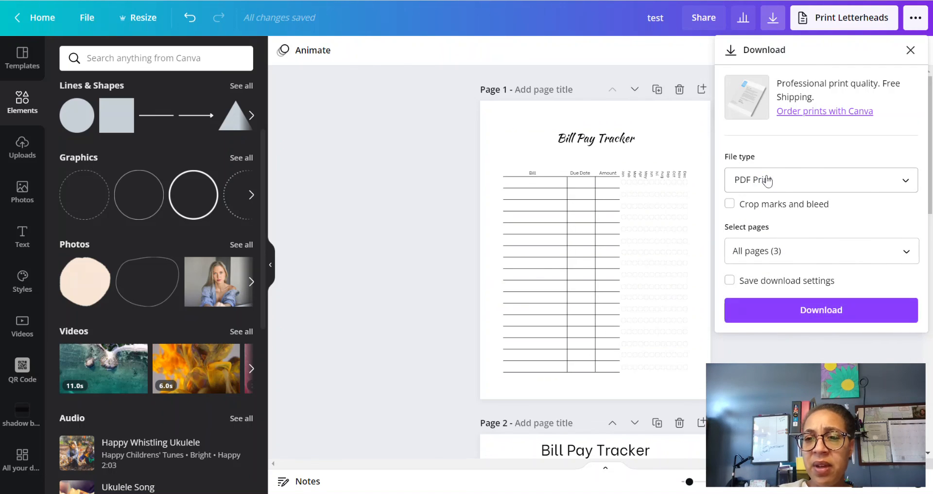
Step: Try limiting the download to page 1 and to pages 1–2, and restore the selection to all pages
click(781, 252)
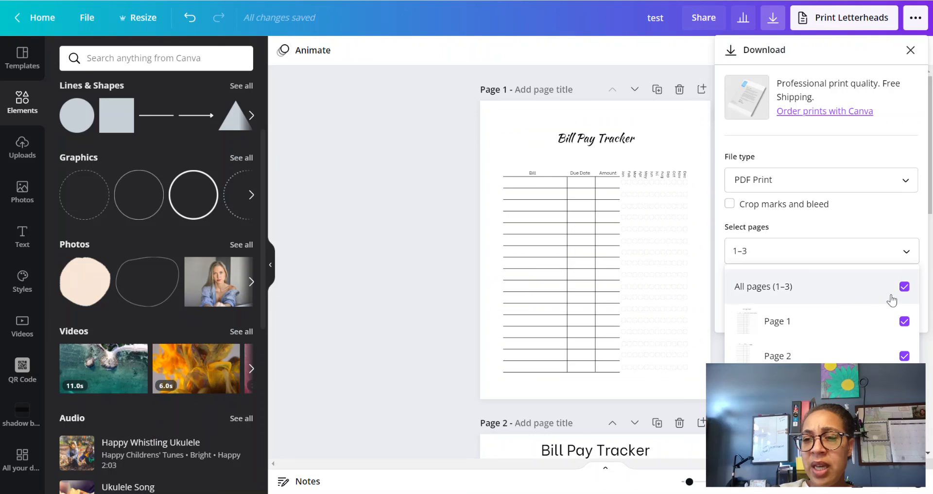
click(903, 287)
click(905, 321)
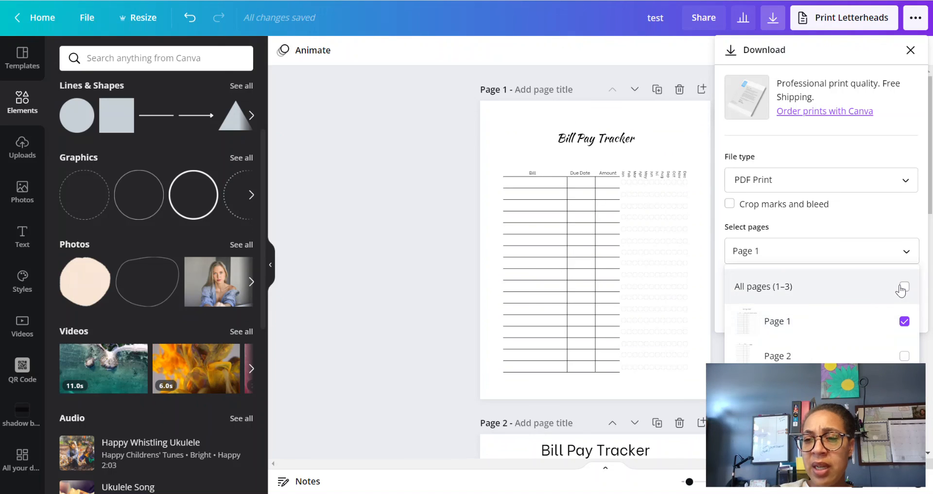
click(904, 356)
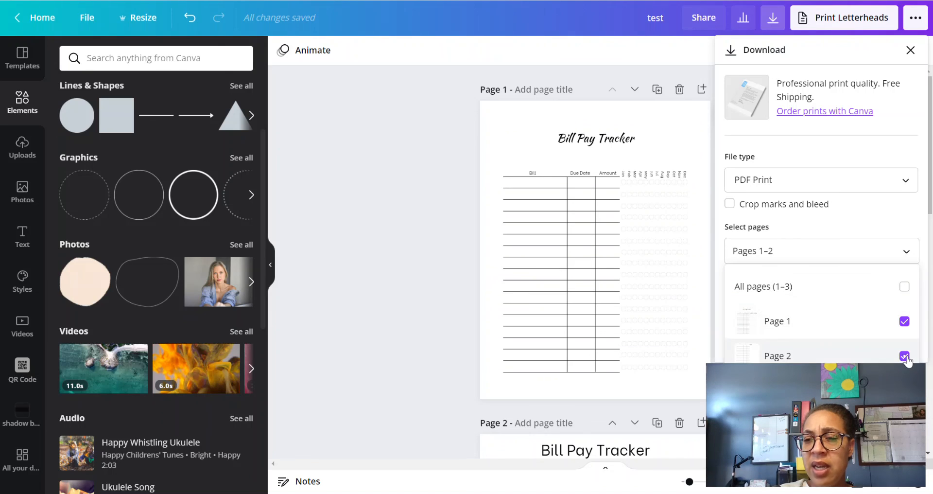
click(904, 321)
click(905, 286)
click(846, 219)
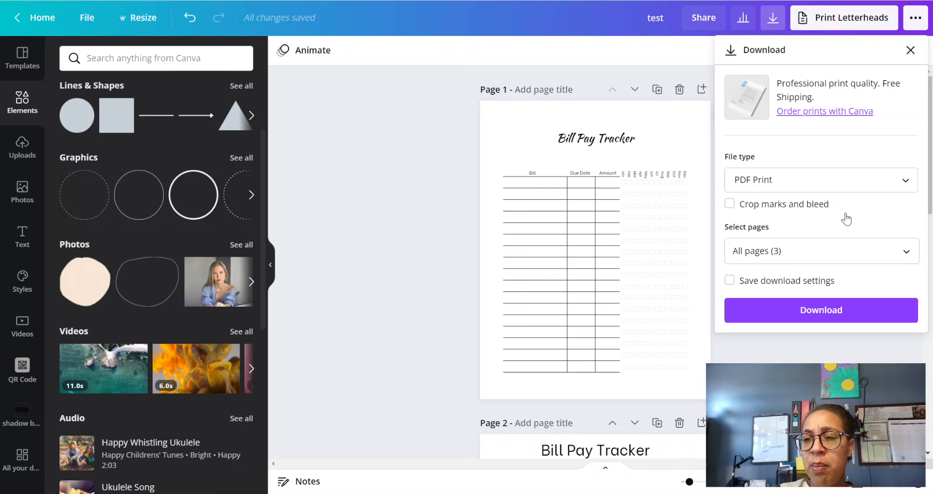
Step: Download all three pages as PDF Print and dismiss the completed-download pop-up
click(820, 315)
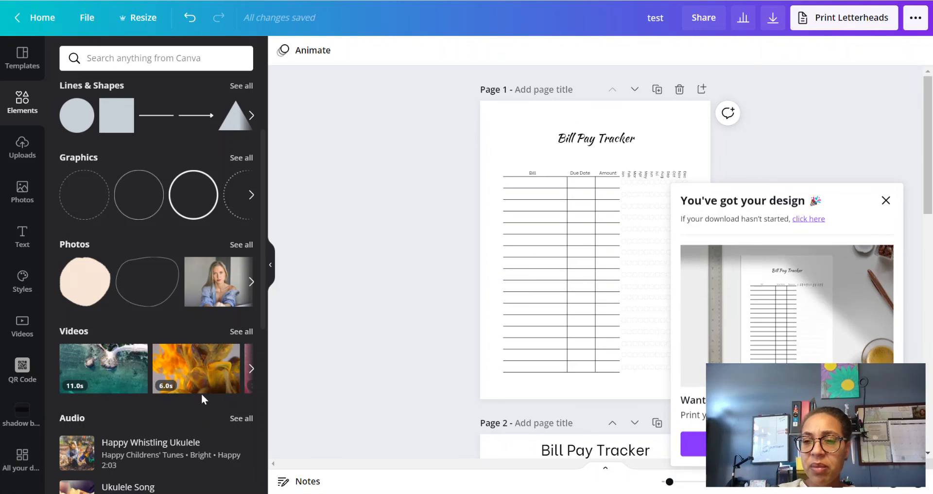
click(886, 201)
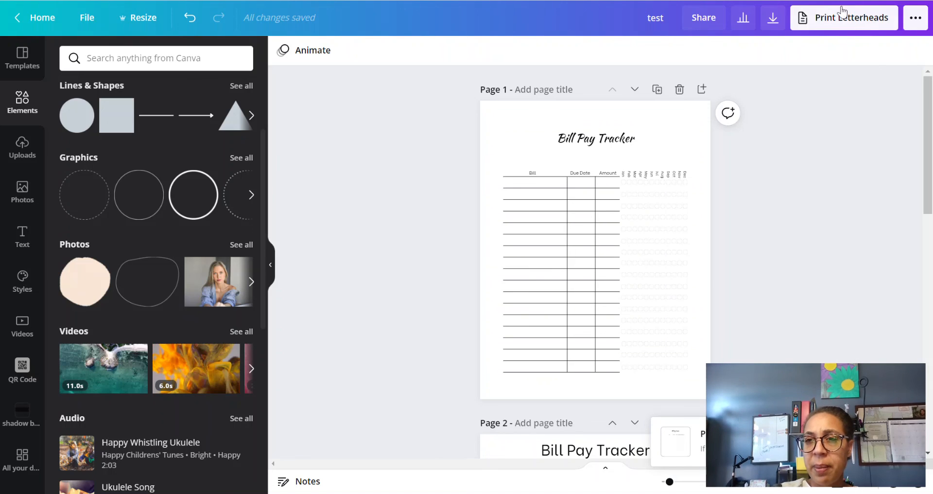
Step: Download all three pages of the design as PNG at size 1
click(774, 18)
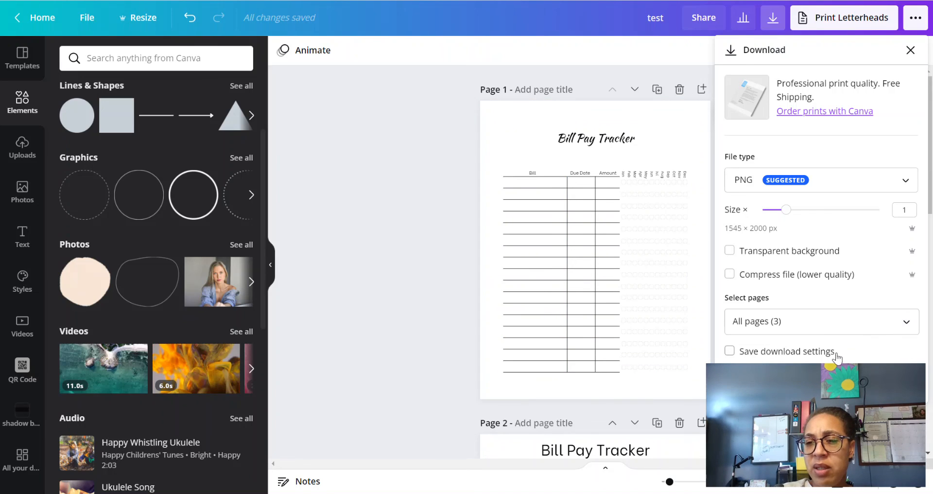
drag(783, 387, 835, 30)
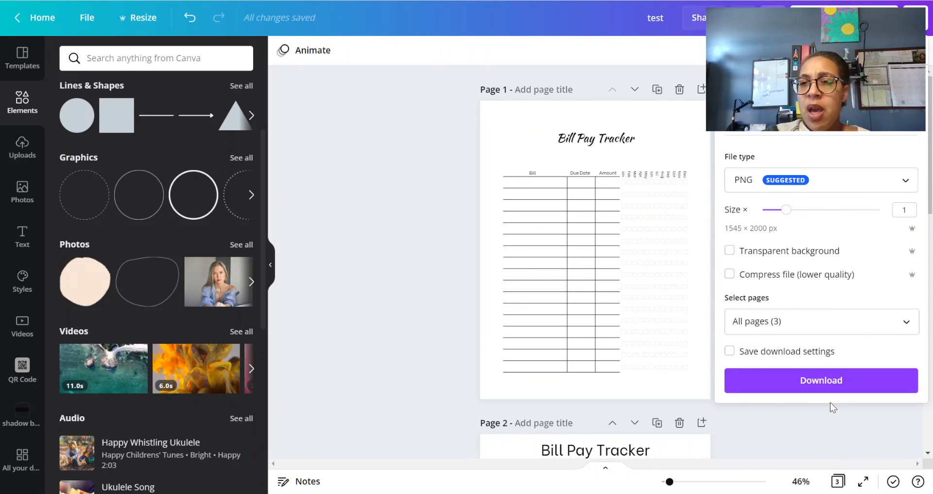
drag(810, 60, 112, 59)
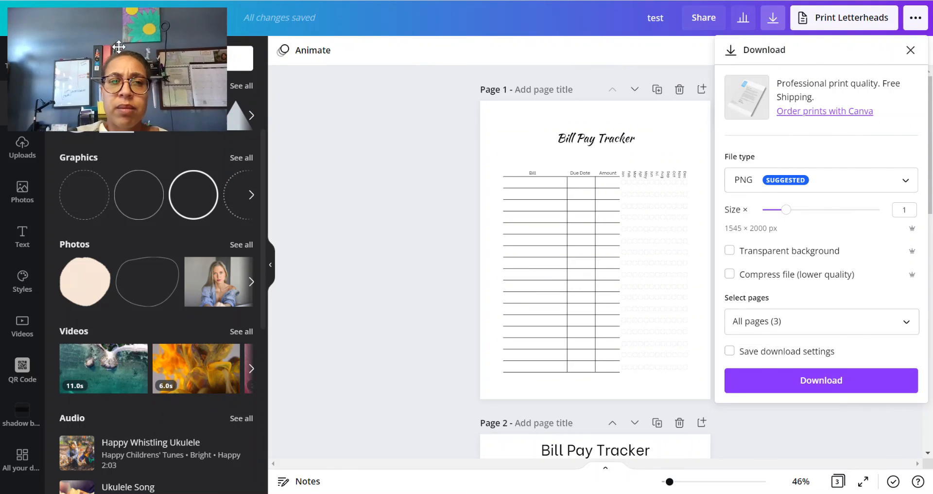
click(846, 382)
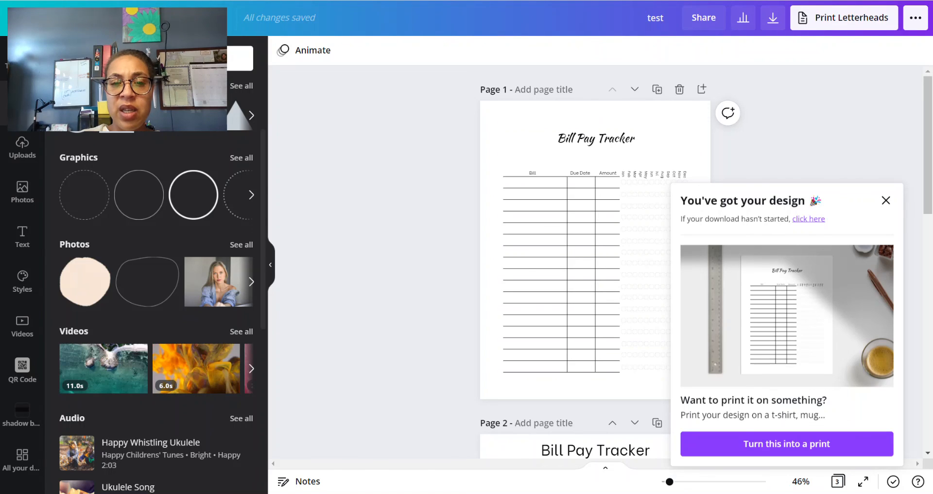
Step: Switch to the Downloads folder in File Explorer, view the available actions for the test .zip file, and return to Canva
mouse_move(331, 492)
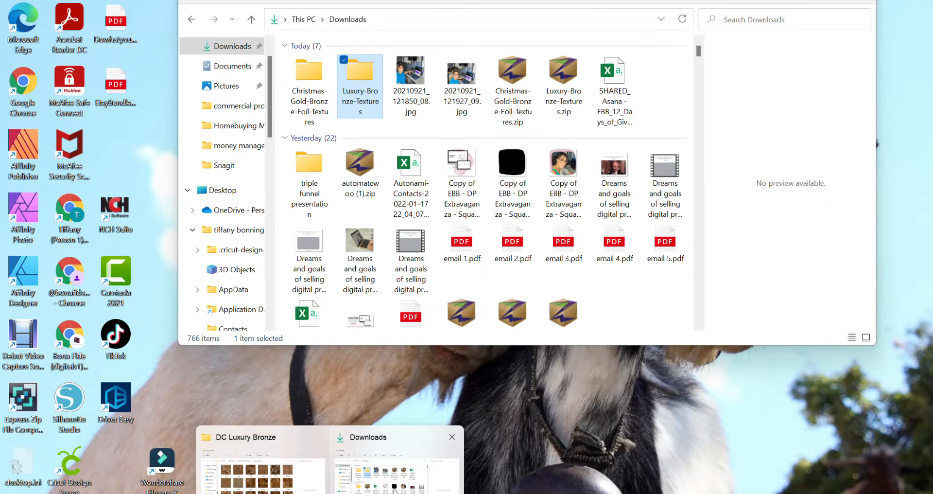
click(396, 474)
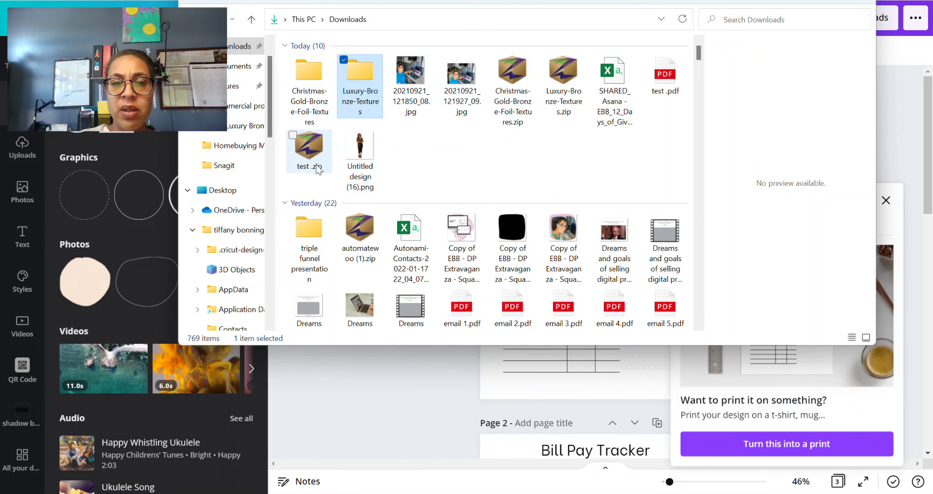
click(304, 164)
right_click(303, 163)
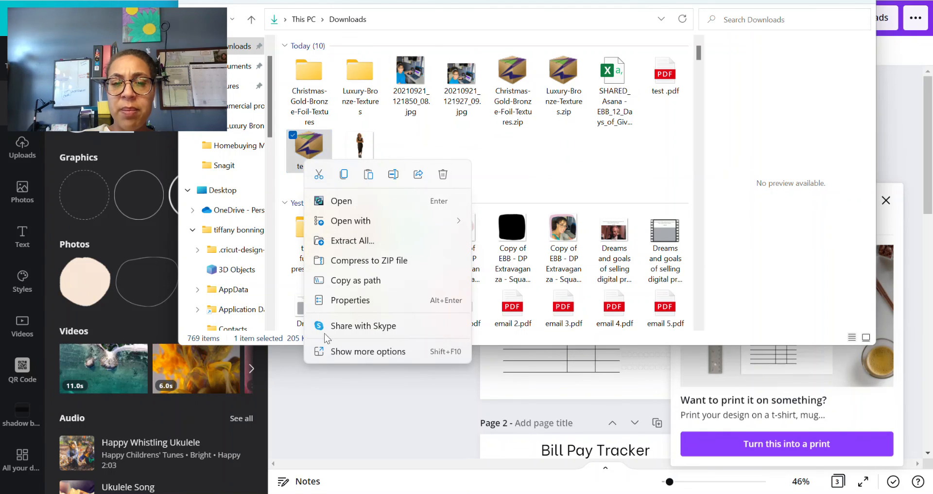
click(329, 401)
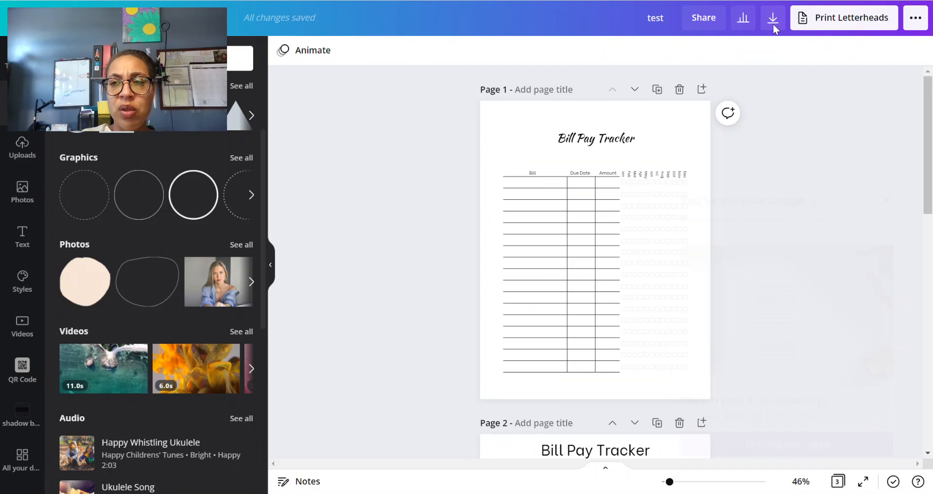
Step: Try setting the PNG download to a transparent background and page 1 only, and close the download settings without downloading
click(773, 23)
click(770, 250)
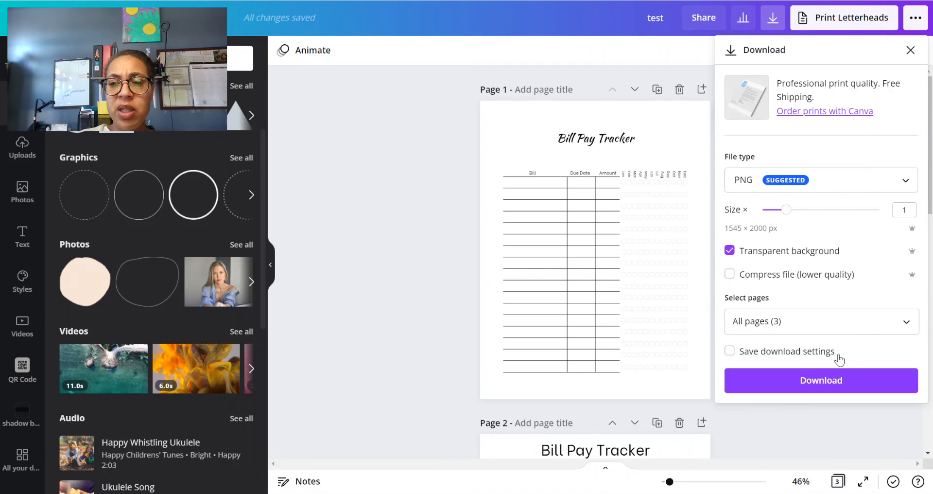
click(836, 323)
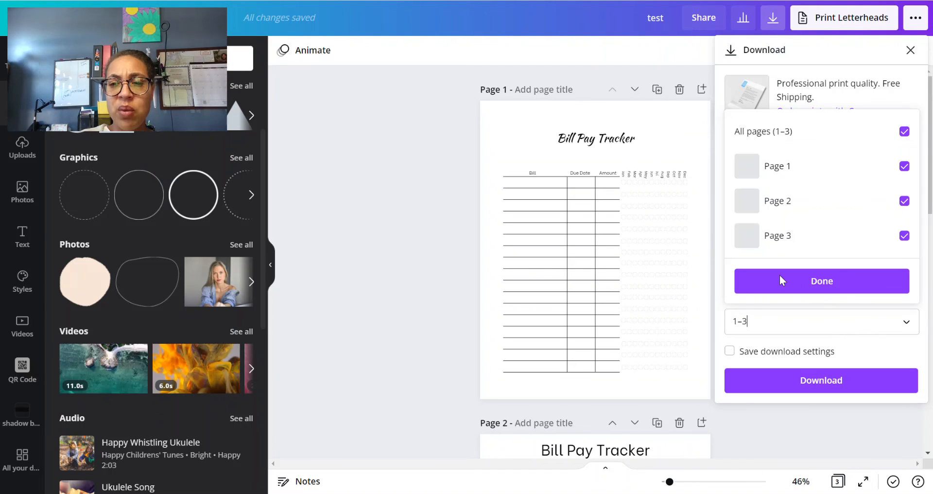
click(896, 131)
click(895, 165)
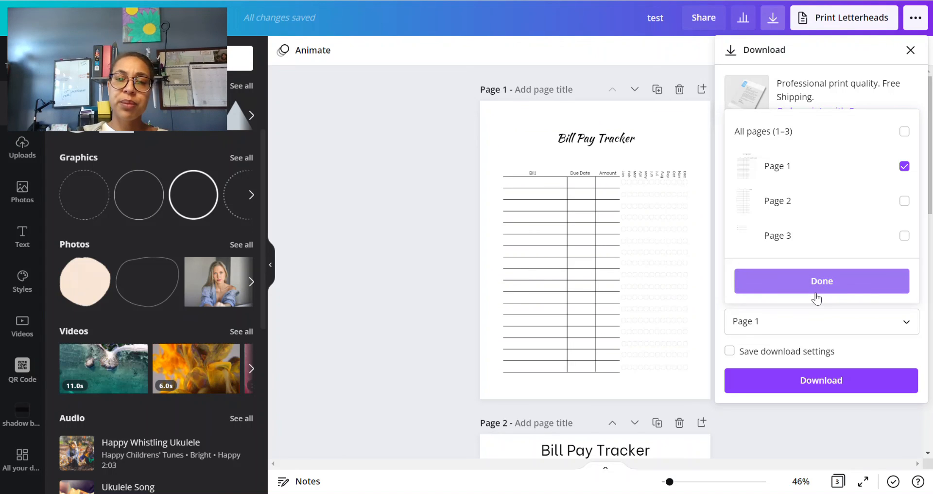
click(459, 235)
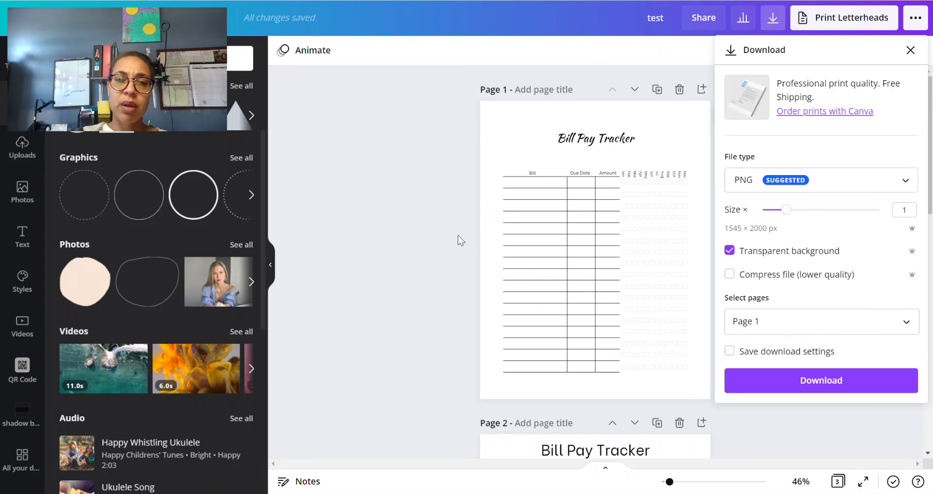
click(458, 235)
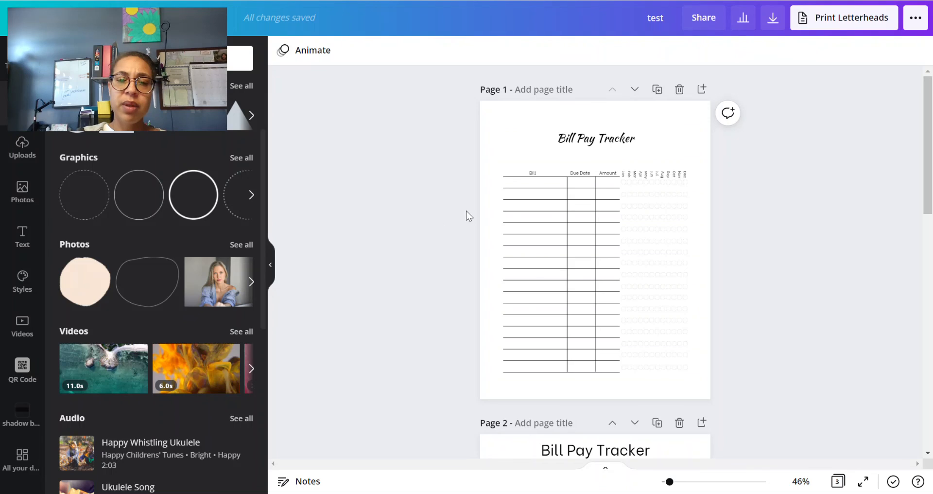